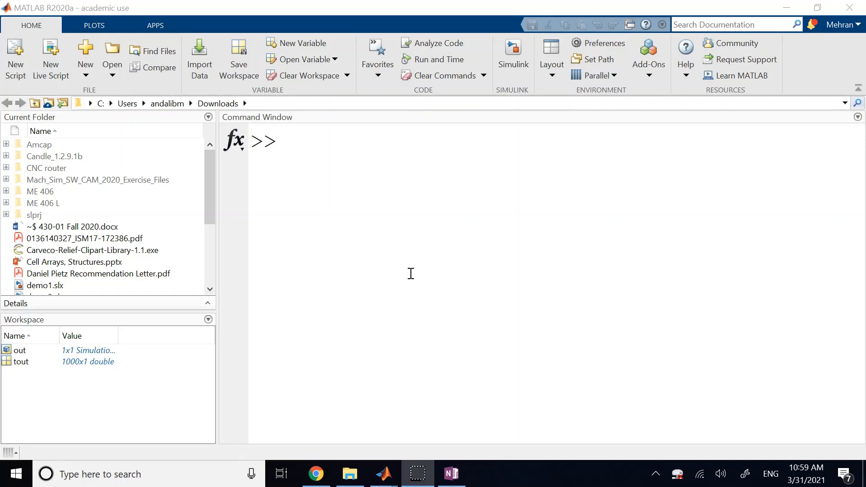
Switch from the MATLAB Command Window to the demo1 Simulink model
click(413, 273)
click(433, 297)
mouse_move(384, 473)
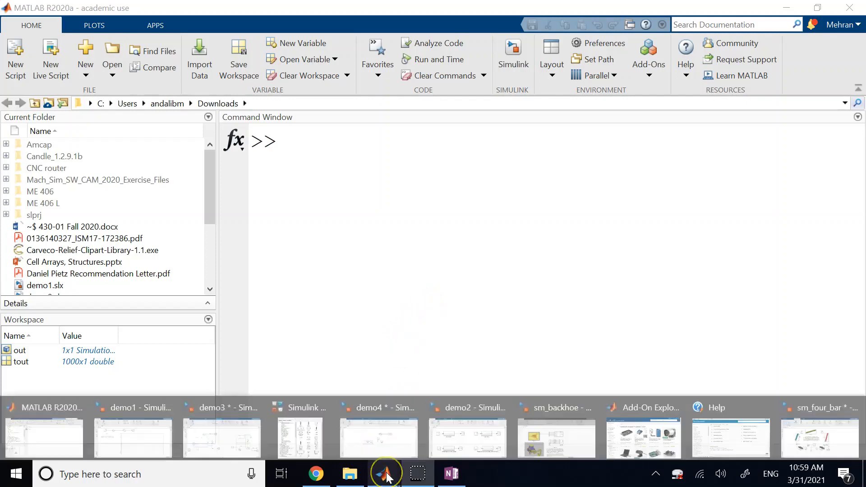
click(121, 425)
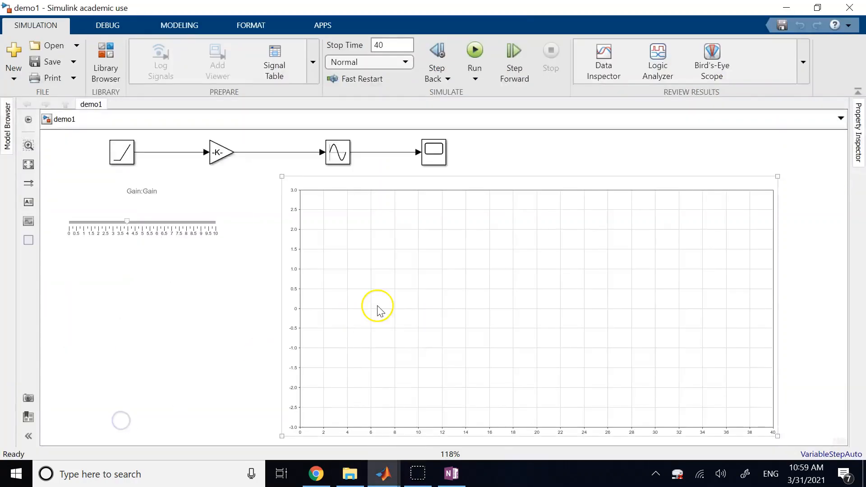
click(455, 303)
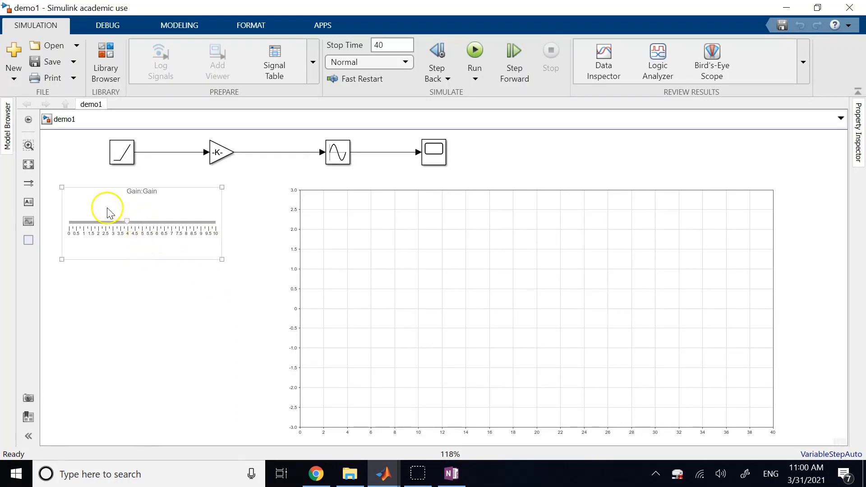
Review the Ramp block's slope, start time and initial output parameters, then close its settings
double_click(121, 154)
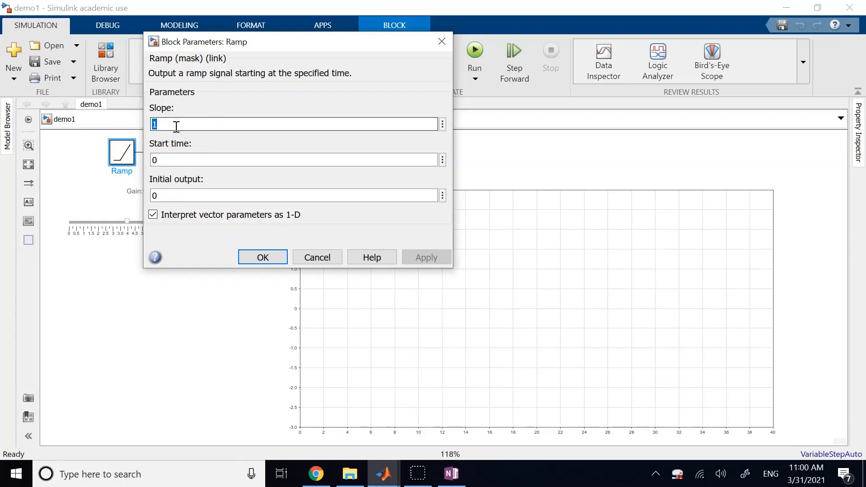
double_click(167, 157)
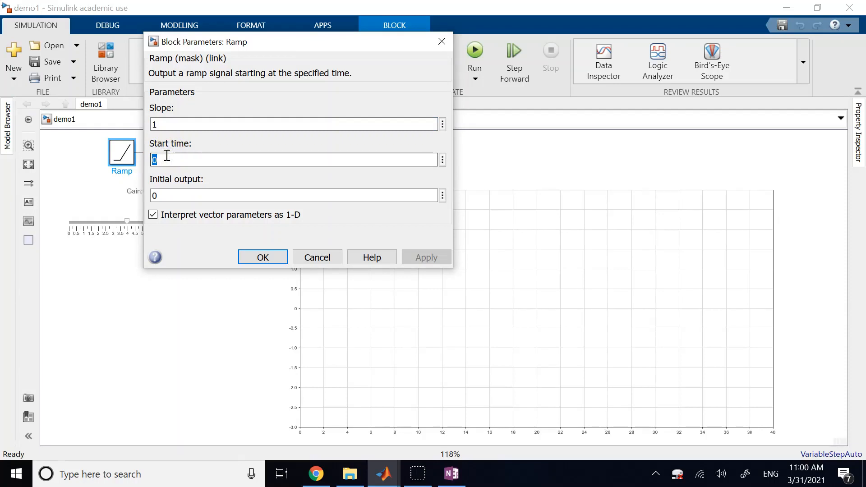
double_click(166, 190)
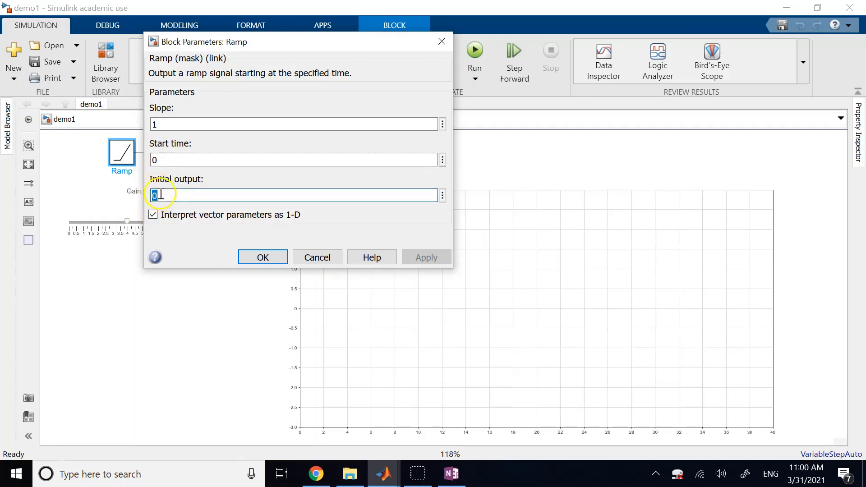
click(151, 161)
double_click(160, 126)
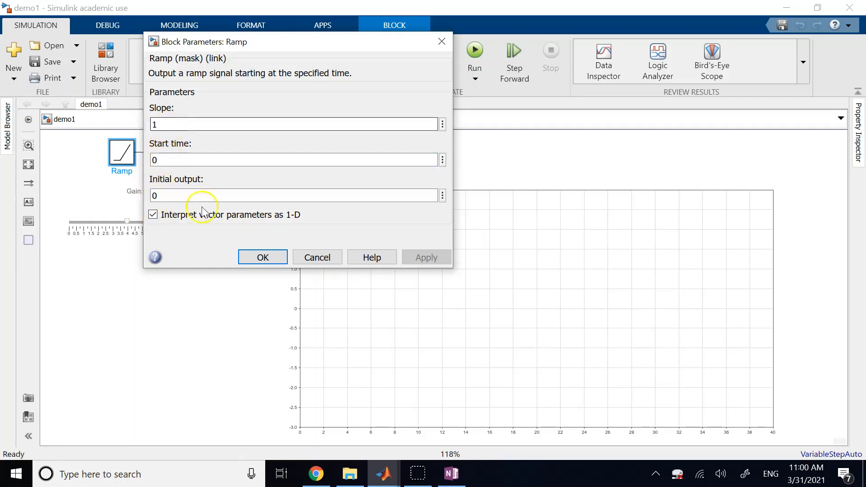
click(263, 257)
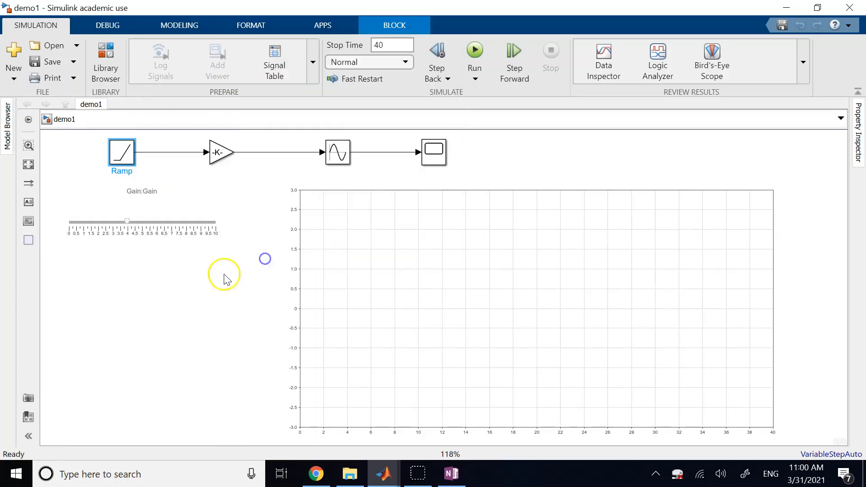
Inspect the Gain block's gain and multiplication parameters and close them without changes
click(222, 165)
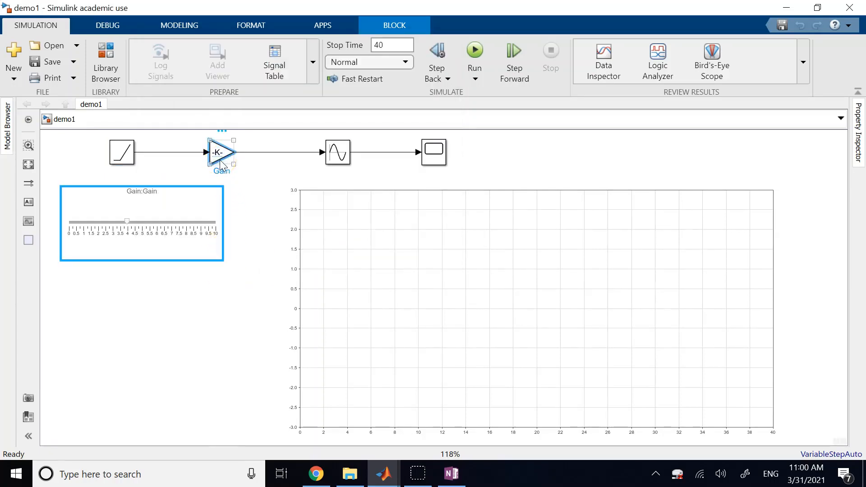
double_click(221, 165)
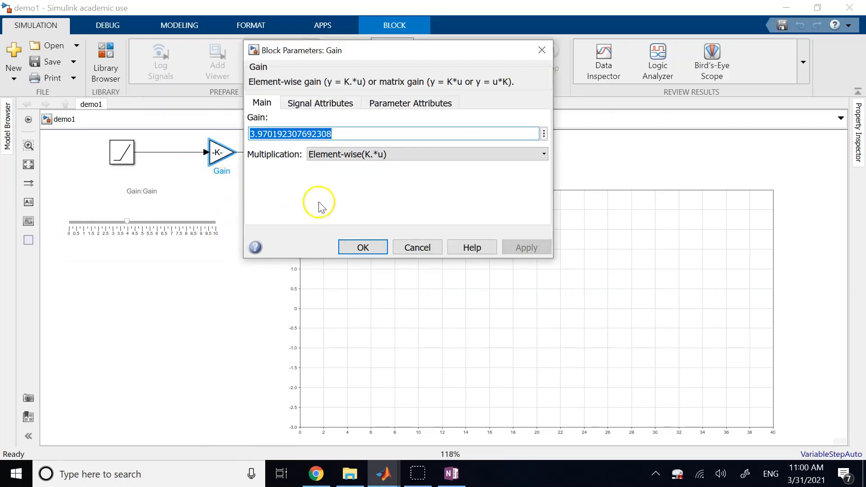
click(416, 247)
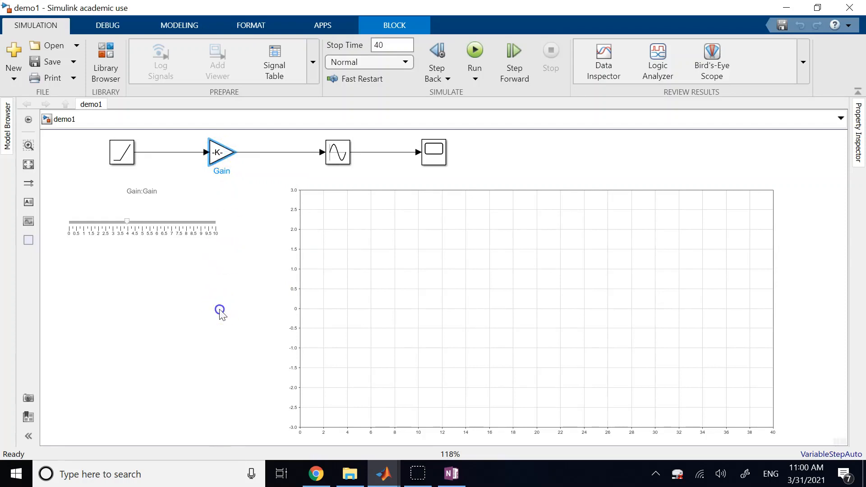
click(174, 252)
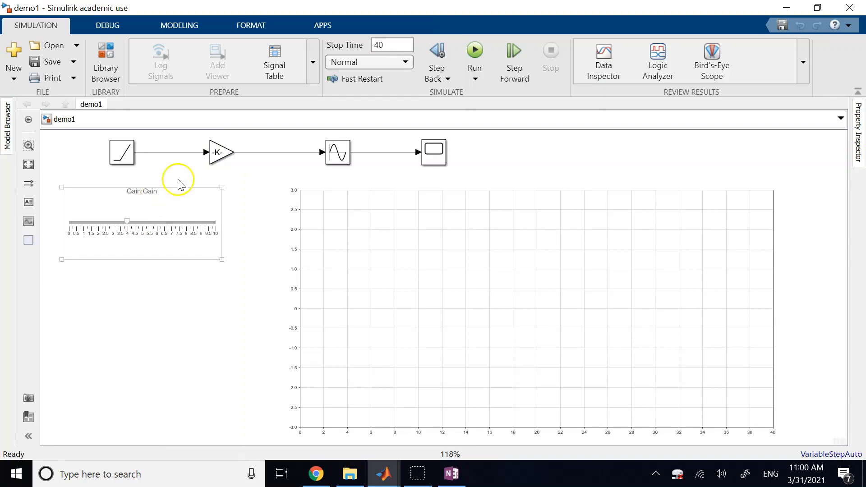
click(216, 156)
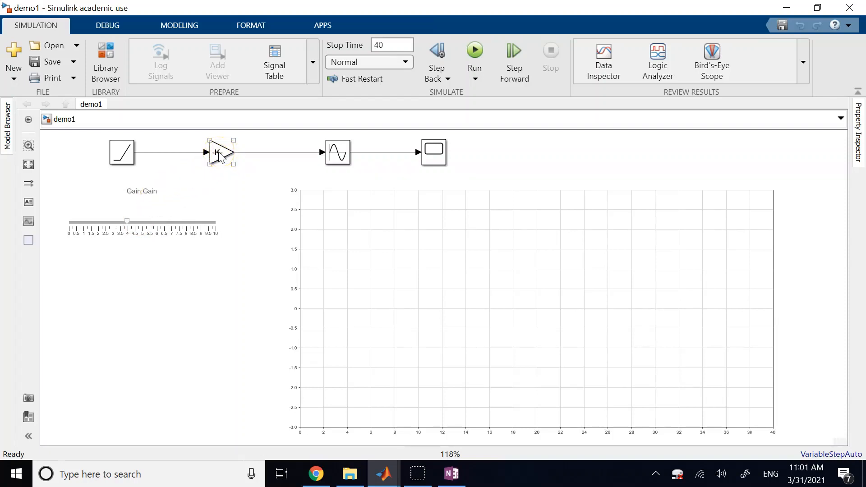
click(170, 208)
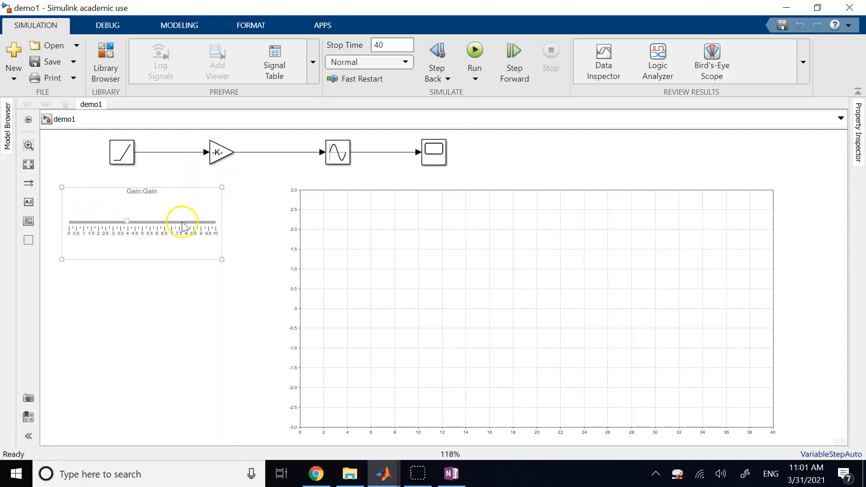
click(216, 166)
click(130, 226)
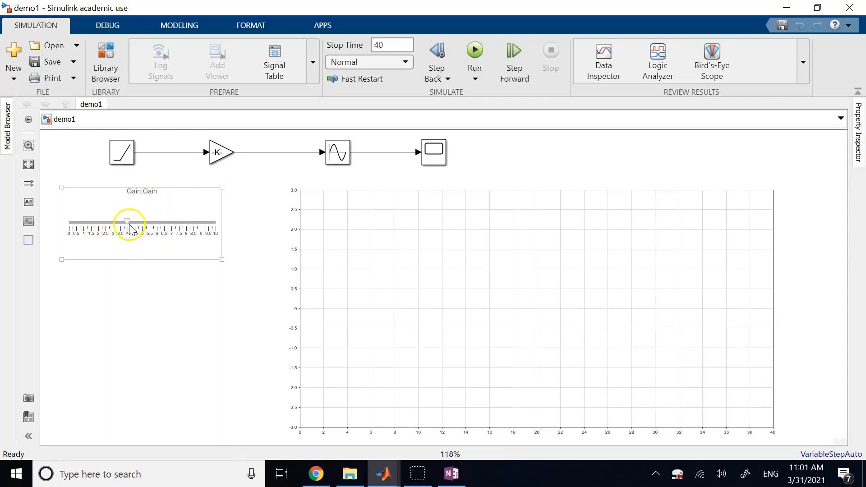
click(213, 158)
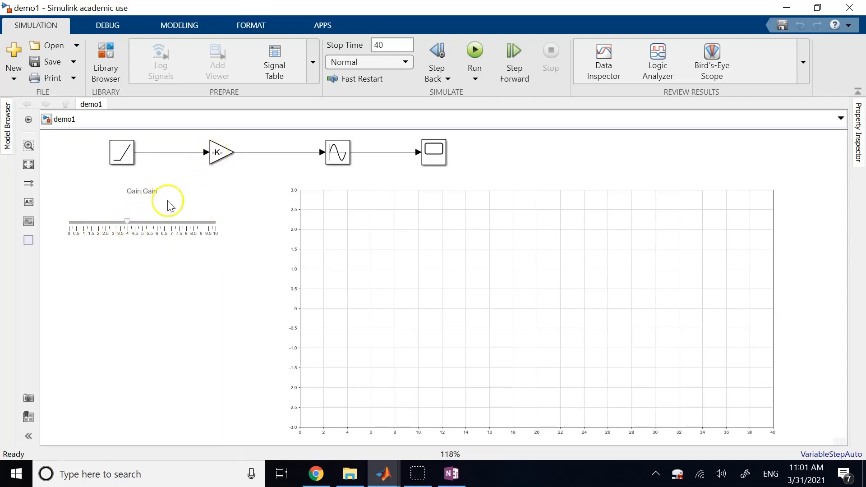
click(163, 206)
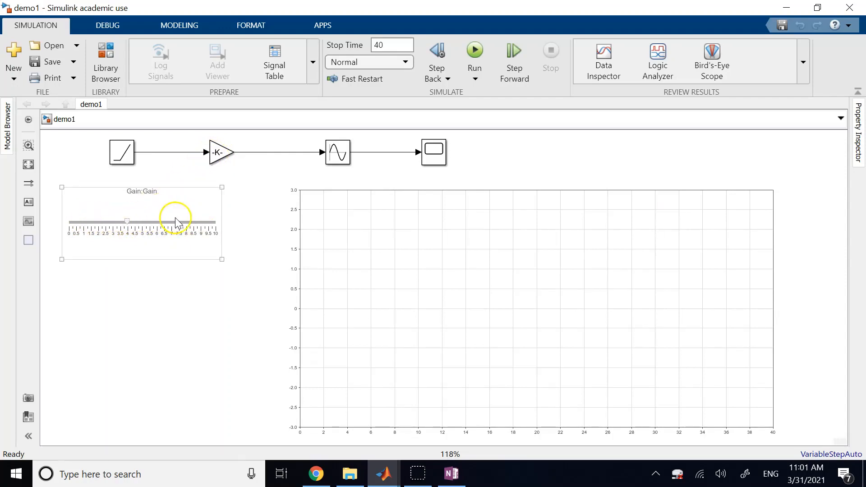
click(303, 202)
click(182, 150)
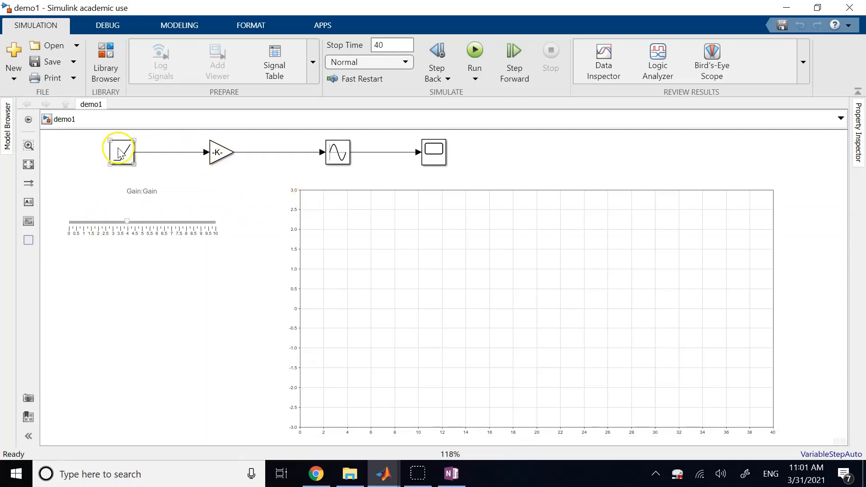
click(220, 153)
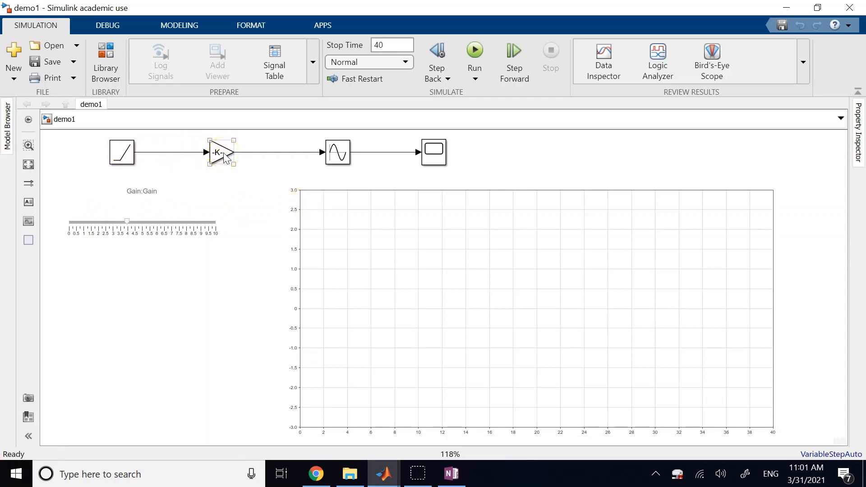
click(129, 161)
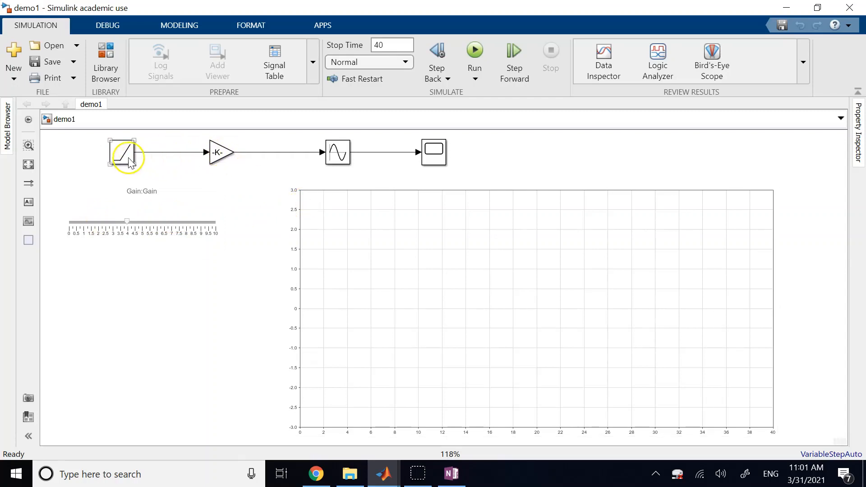
click(216, 157)
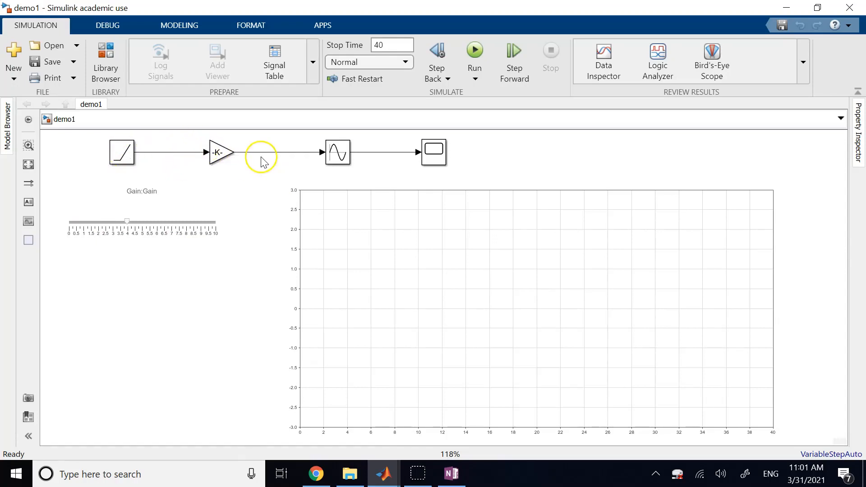
Label the signal from the Ramp to the Gain block "t" and the signal from the Gain to the Sine Wave block "kt"
click(165, 153)
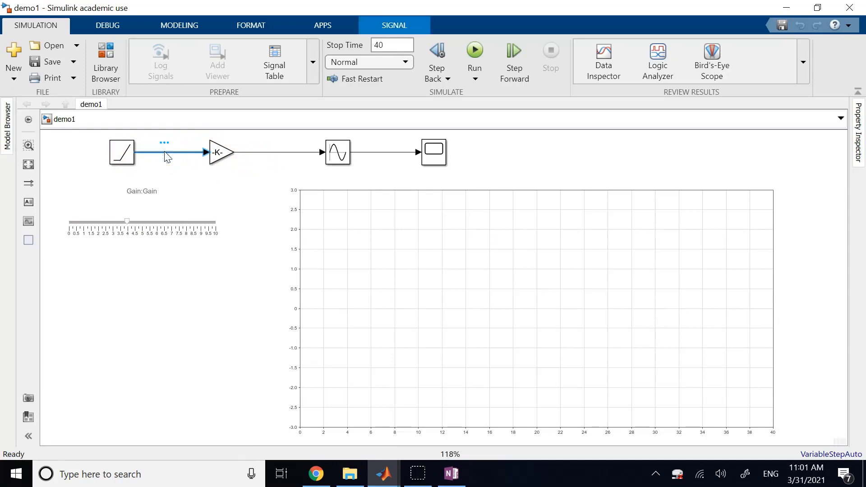
text(t)
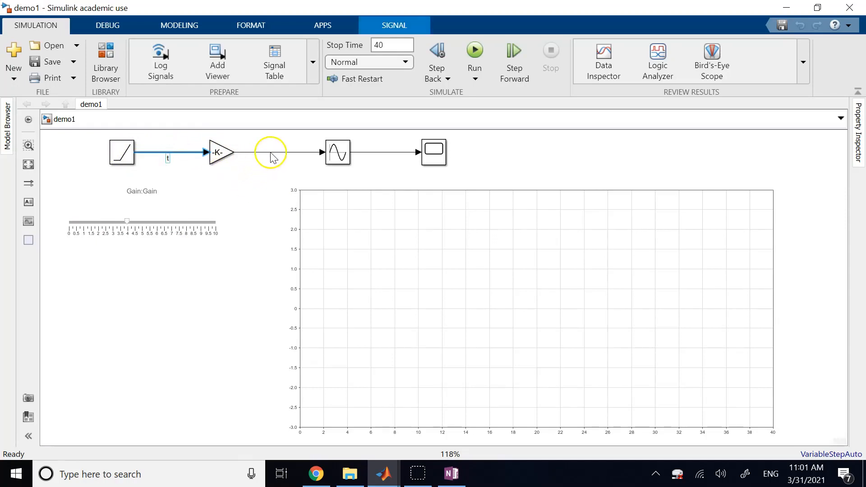
click(271, 152)
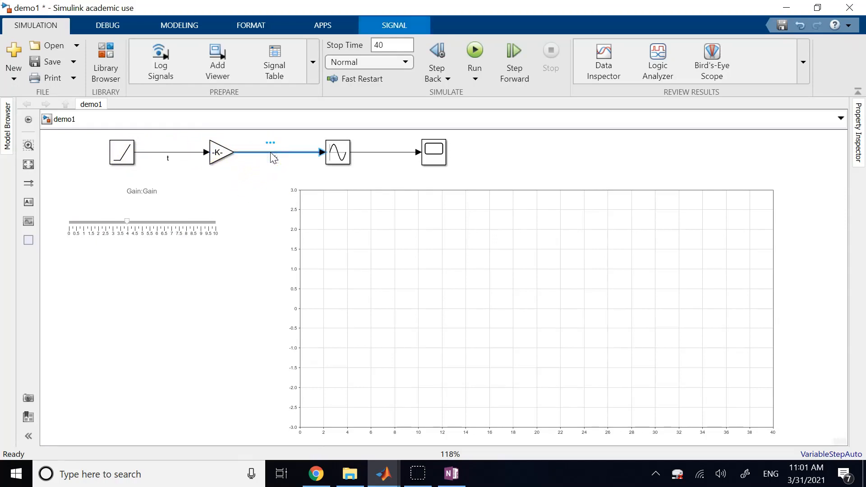
text(kt)
Inspect the Sine Wave block's formula, sine type and time source, and close its parameters without changes
click(338, 152)
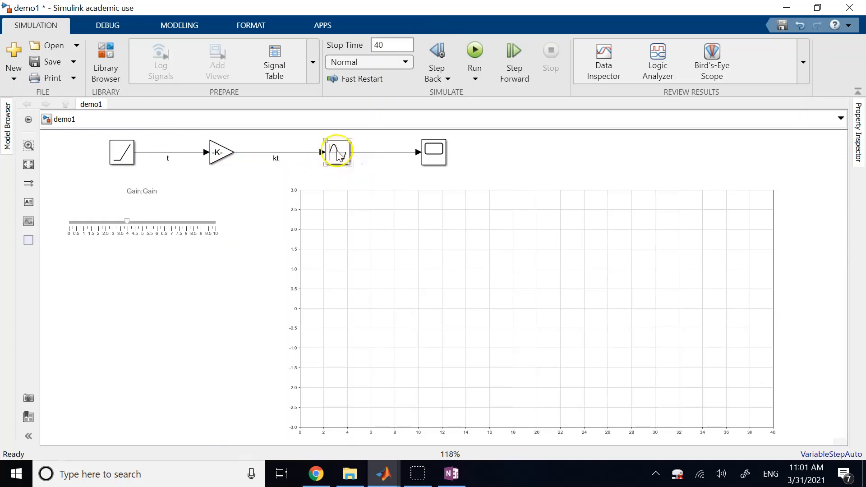
double_click(338, 152)
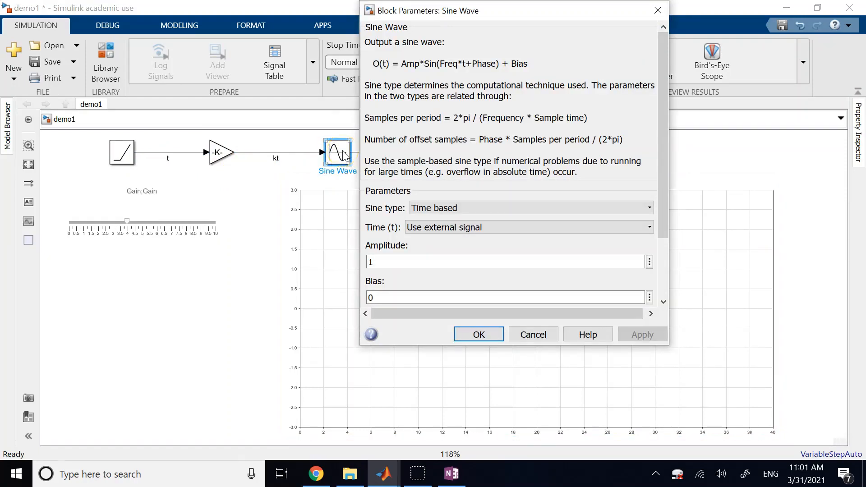
click(534, 335)
Duplicate the Sine Wave block below the Gain slider and set the copy to Time based with Use simulation time
drag(336, 160, 165, 300)
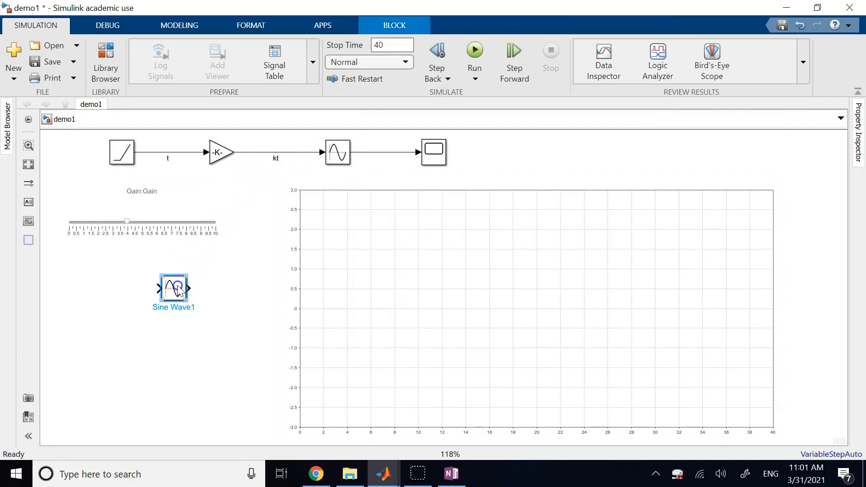
double_click(174, 290)
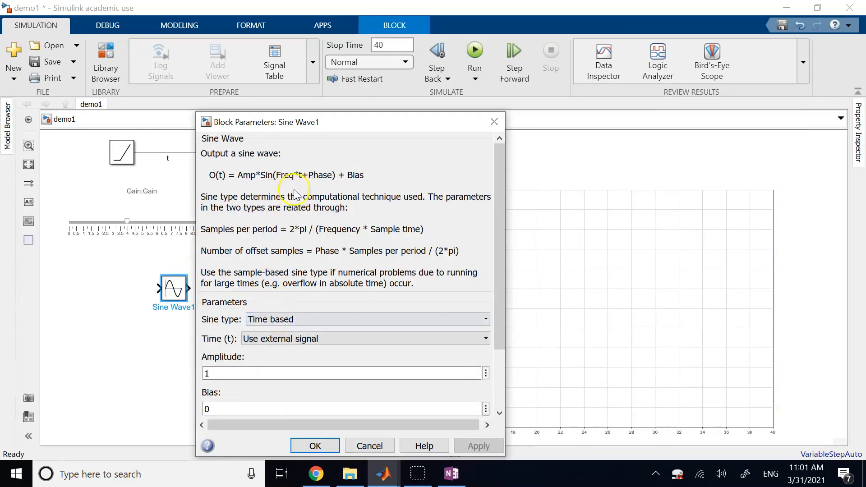
drag(315, 127, 303, 83)
scroll(359, 282, down, 1)
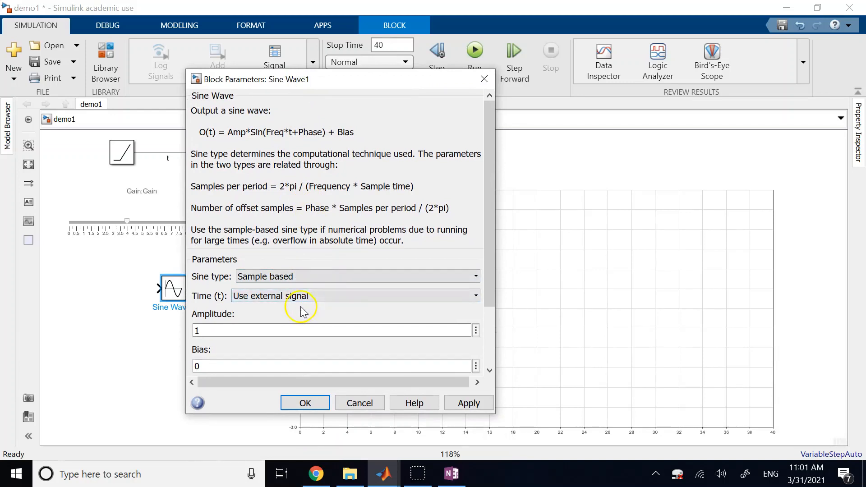
click(278, 277)
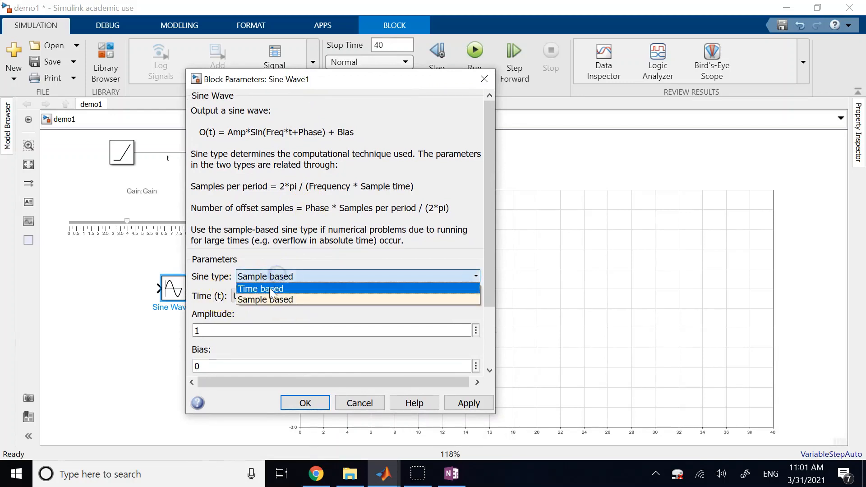
click(268, 289)
click(264, 296)
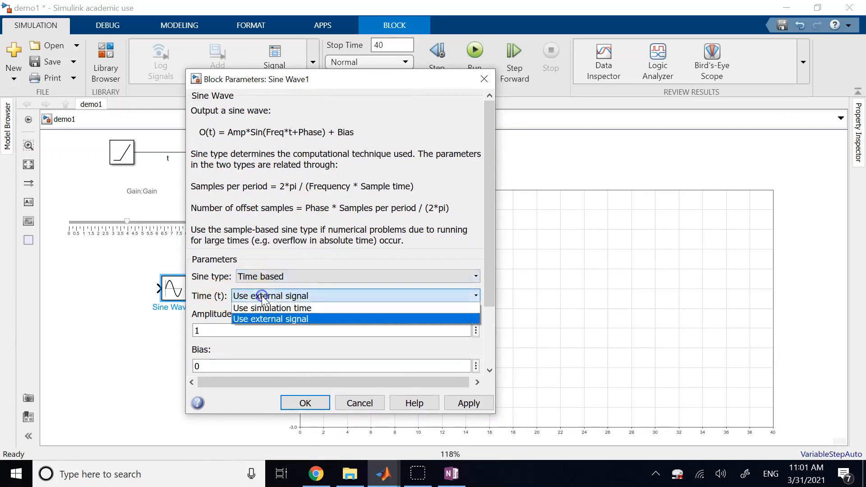
click(265, 305)
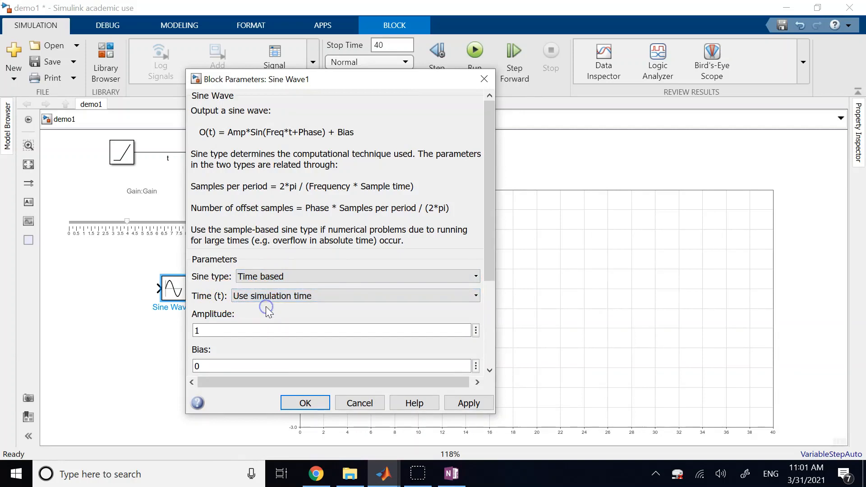
click(323, 405)
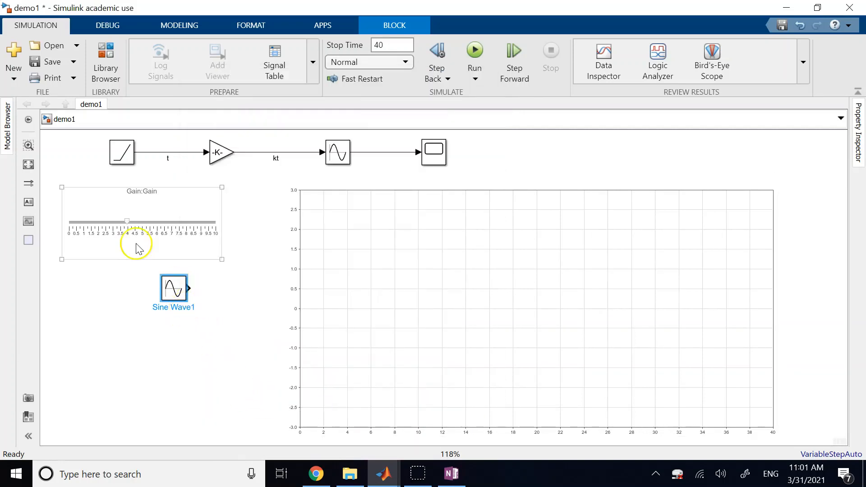
Review the duplicated Sine Wave block's amplitude, bias, frequency and phase parameters, and set its sample time to 0.01
double_click(171, 292)
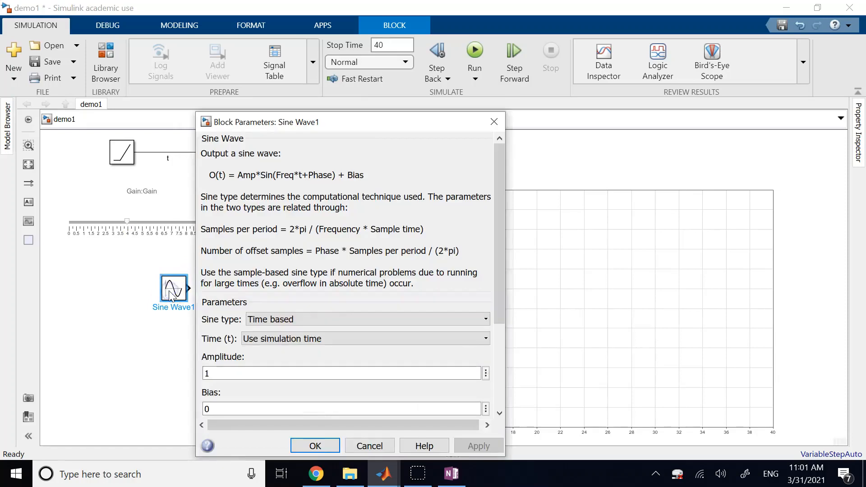
scroll(491, 253, down, 5)
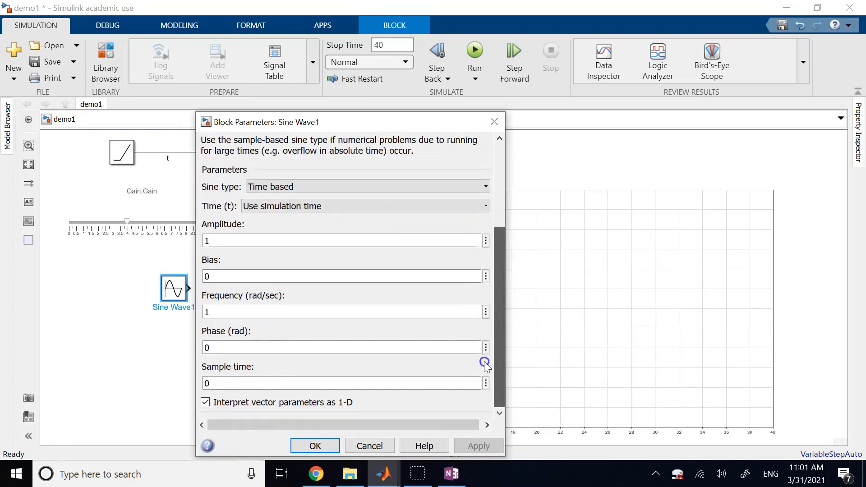
click(218, 237)
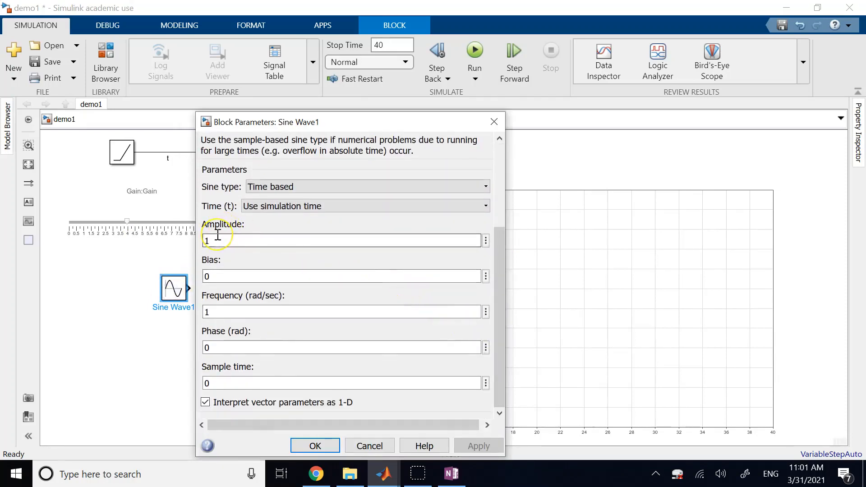
click(216, 277)
click(216, 312)
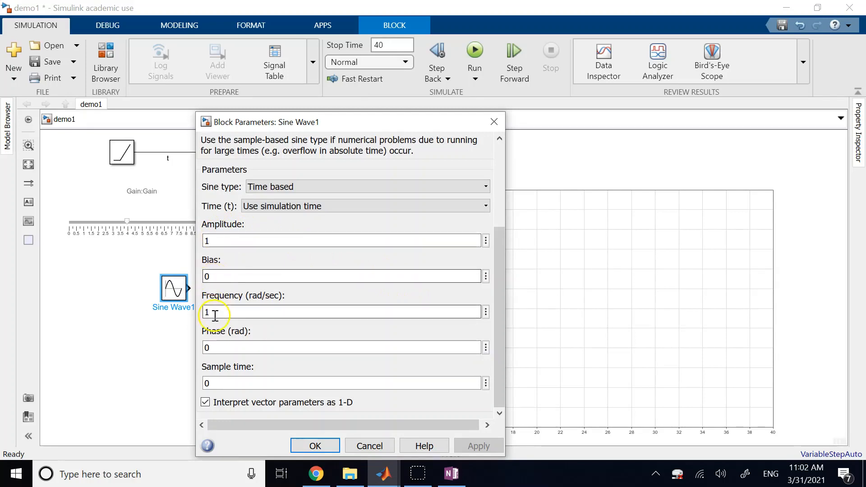
click(221, 345)
double_click(223, 386)
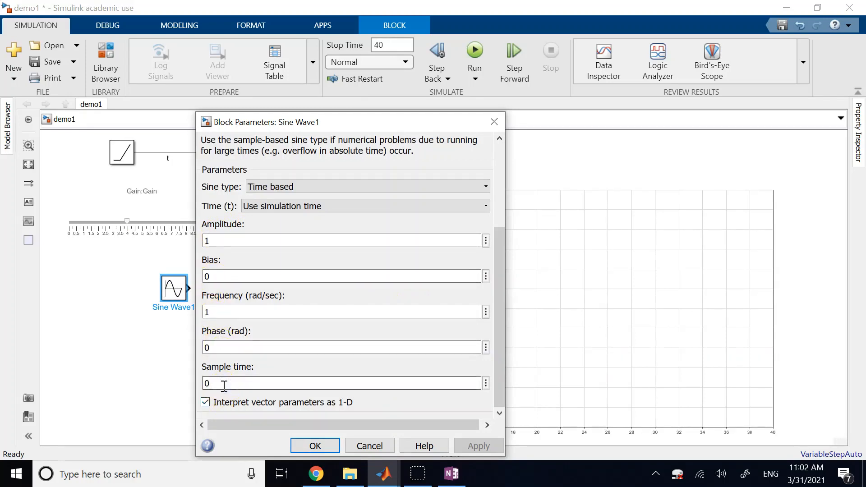
text(.01)
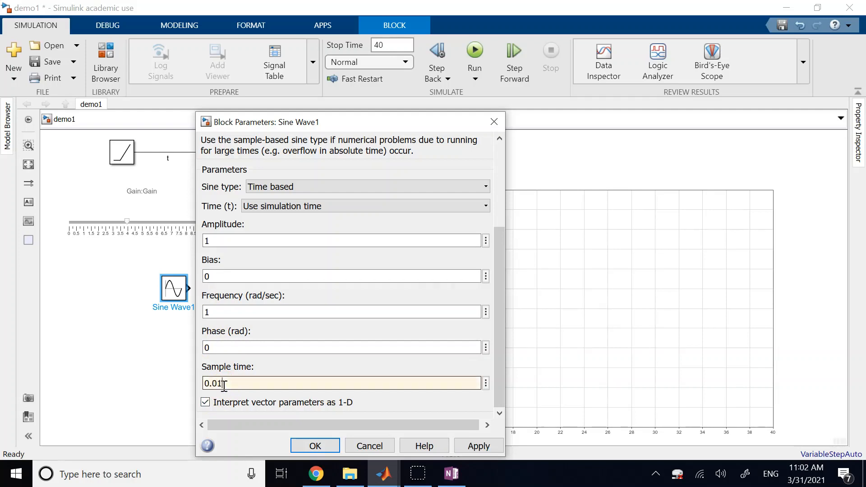
click(219, 235)
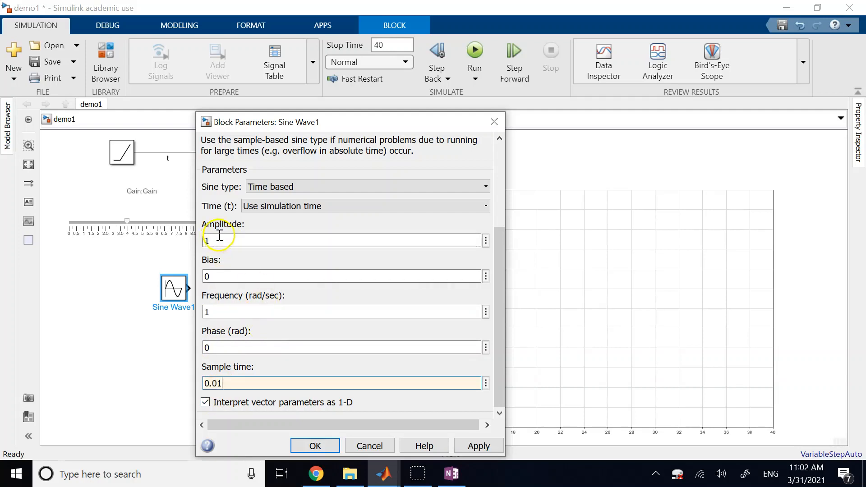
click(216, 344)
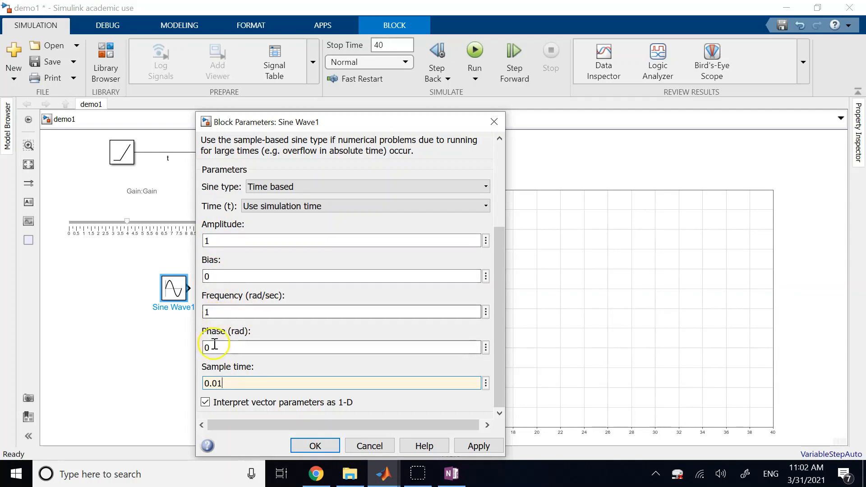
Inspect the Ramp block's slope, start time and initial output, and close its parameters without changes
double_click(122, 152)
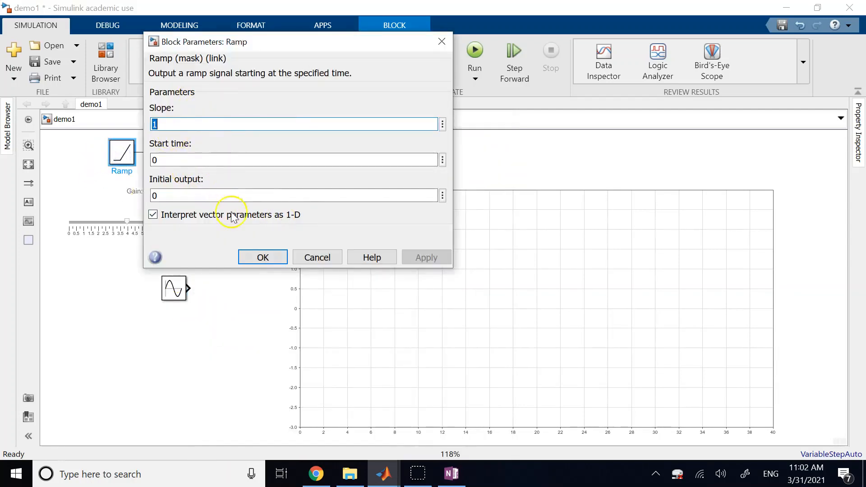
click(314, 261)
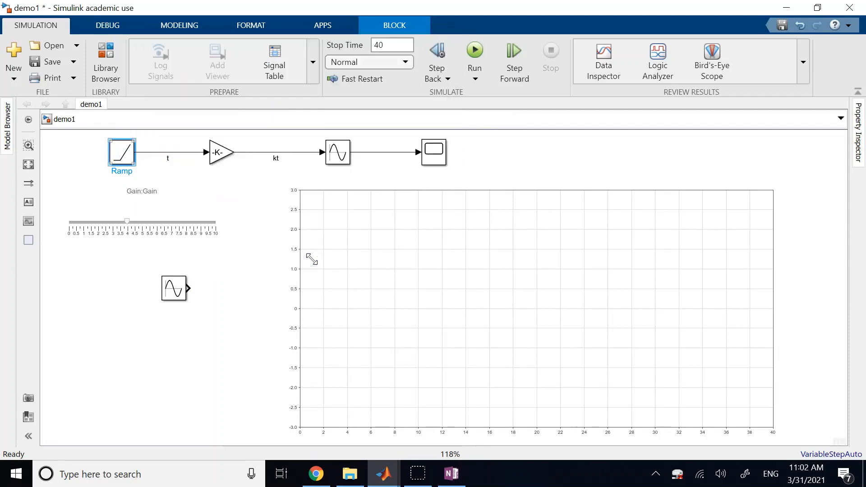
Switch to the blank OneNote page and sketch a vertical and a horizontal axis with arrowheads in blue
click(452, 474)
click(102, 161)
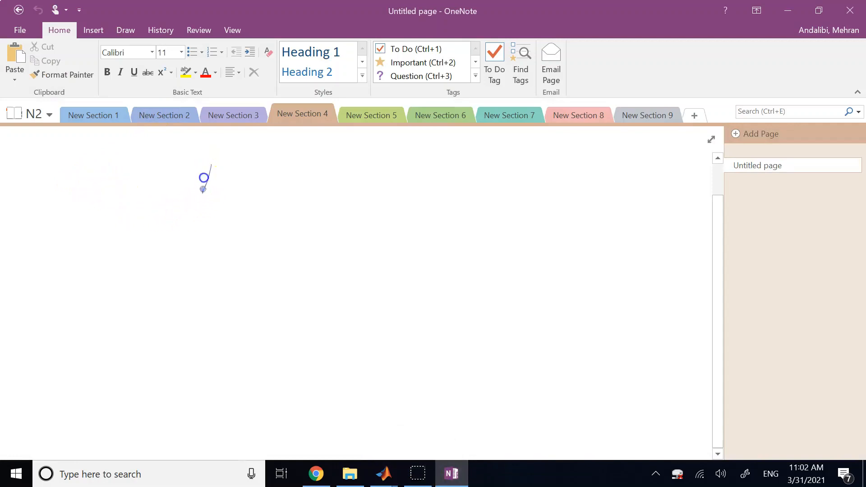
drag(203, 188, 234, 194)
drag(215, 162, 218, 418)
mouse_move(154, 322)
mouse_down()
mouse_move(447, 310)
mouse_move(443, 326)
mouse_up()
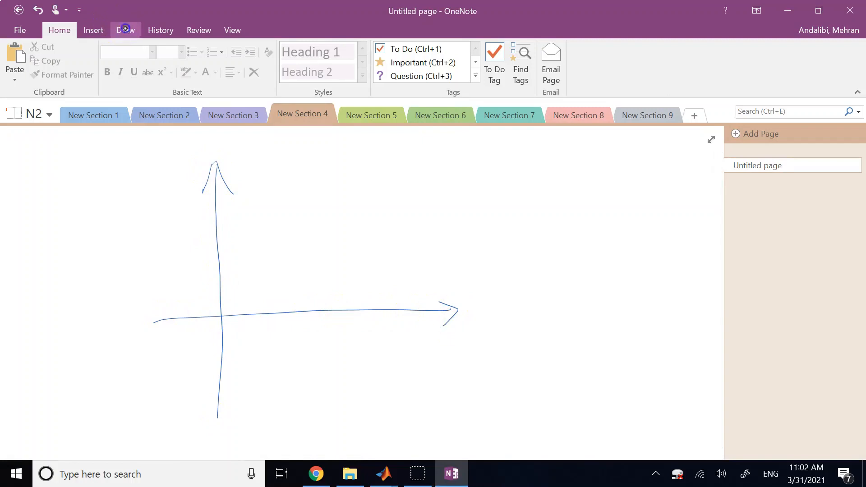
With a thick black pen, tick the horizontal axis, mark a dot above the tick and draw a line rising from the dot
click(125, 29)
click(98, 74)
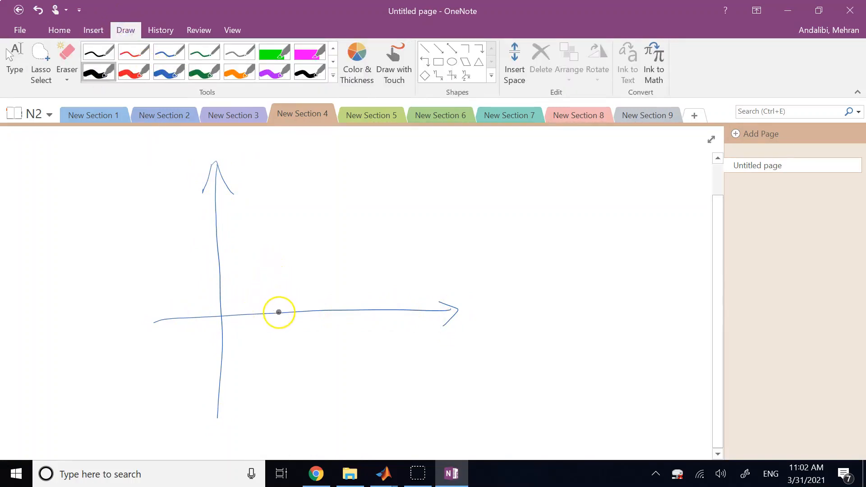
click(277, 311)
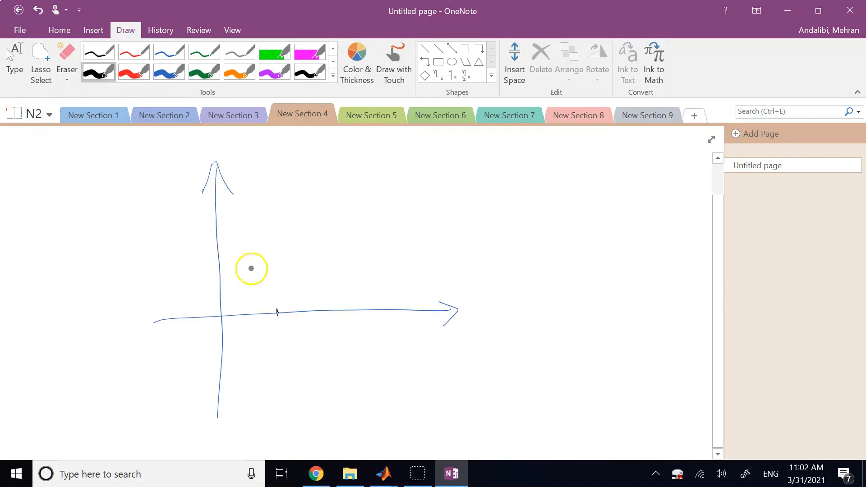
drag(275, 265, 277, 271)
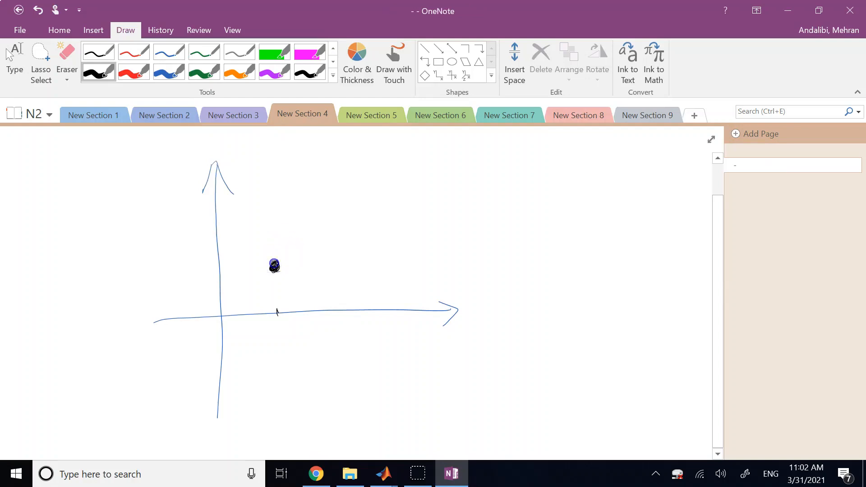
drag(275, 266, 390, 153)
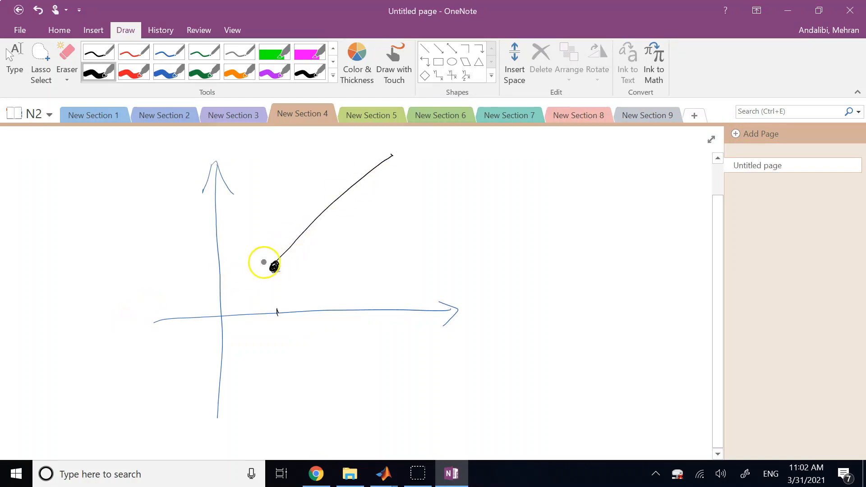
Draw a dashed line from the dot to the vertical axis labelled "yi", and label the horizontal axis tick "ti"
drag(267, 266, 257, 266)
drag(235, 265, 241, 265)
mouse_move(220, 264)
mouse_down()
mouse_move(191, 253)
mouse_move(181, 276)
mouse_move(199, 278)
mouse_up()
click(195, 256)
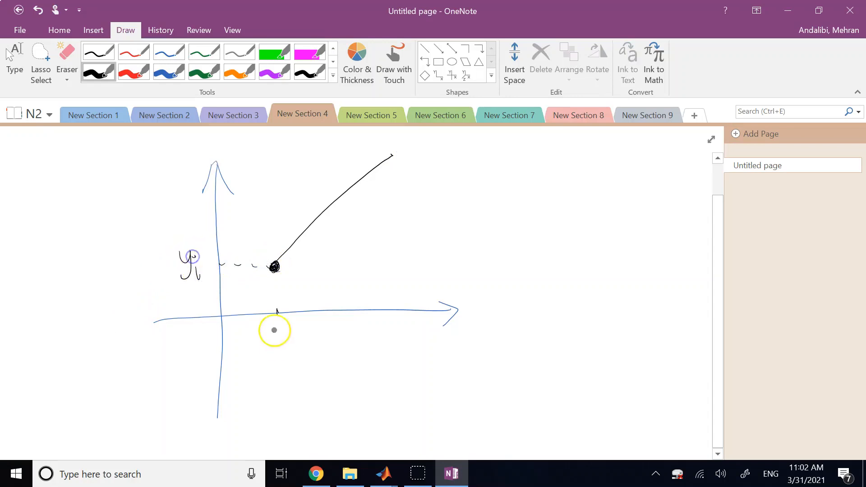
mouse_move(272, 329)
mouse_down()
mouse_move(283, 328)
mouse_move(282, 345)
mouse_move(294, 346)
mouse_up()
click(289, 328)
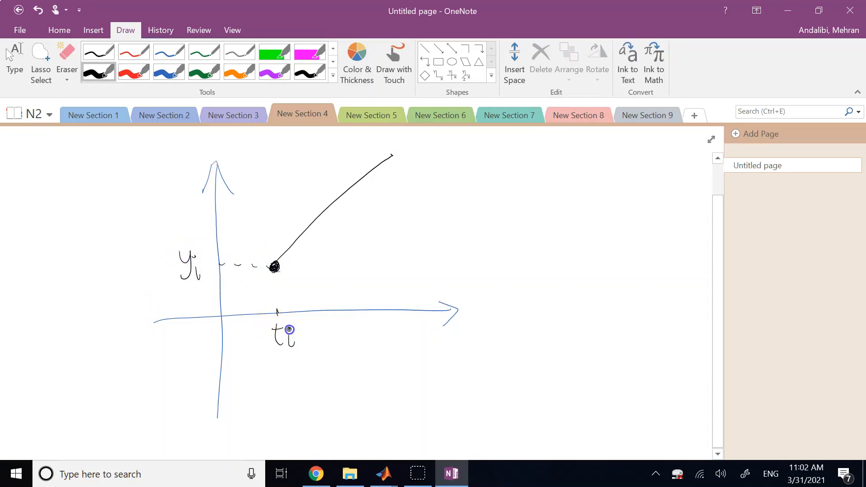
Draw a horizontal line from the dot and mark the angle between it and the rising line as "α"
drag(287, 269, 392, 268)
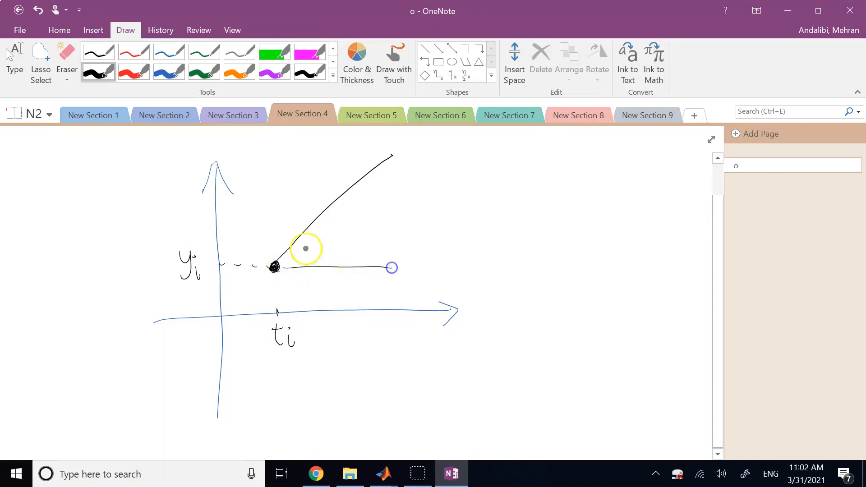
drag(300, 236, 309, 268)
drag(330, 230, 319, 247)
Handwrite the equation "tanα = slope" beside the graph in black
drag(464, 215, 445, 218)
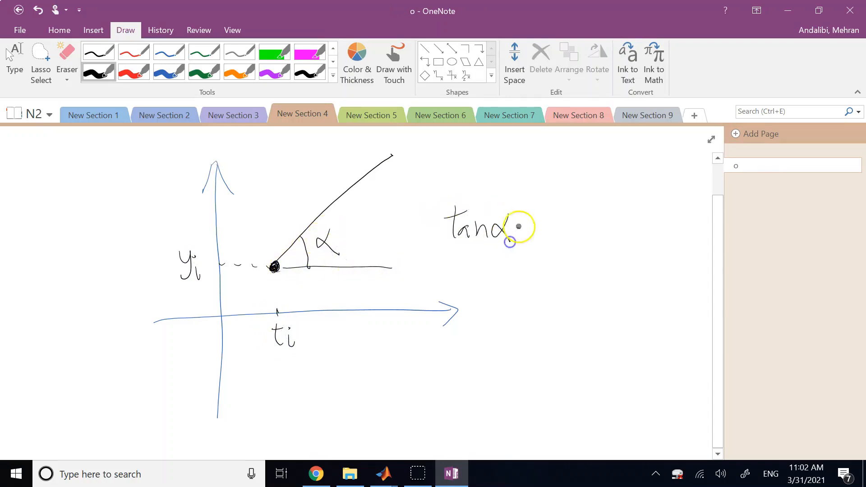
drag(553, 203, 551, 232)
mouse_move(567, 218)
mouse_down()
mouse_move(587, 214)
mouse_move(579, 225)
mouse_up()
drag(595, 222, 605, 232)
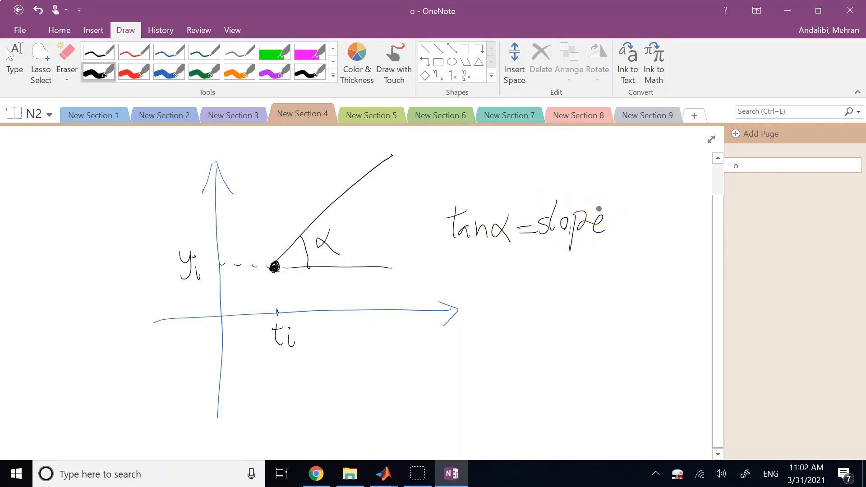
Title the graph "ramp" in red and label the vertical axis "f(t)" and the horizontal axis "t"
click(134, 71)
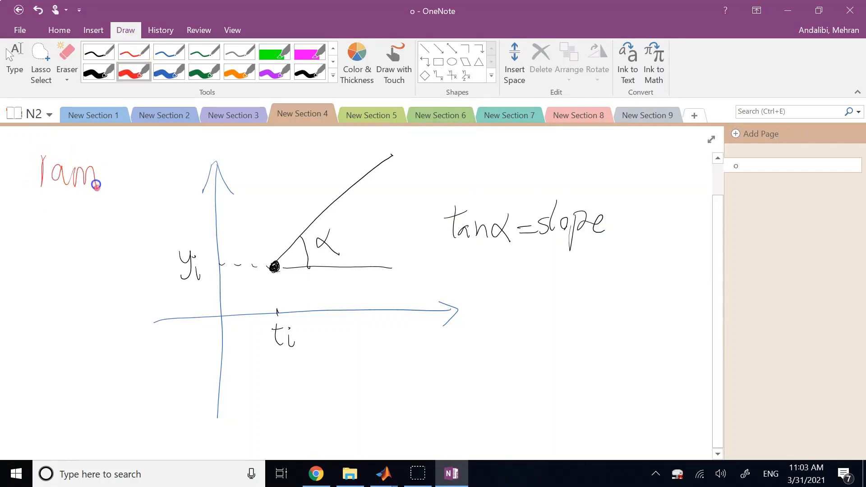
drag(104, 177, 107, 184)
drag(189, 146, 180, 172)
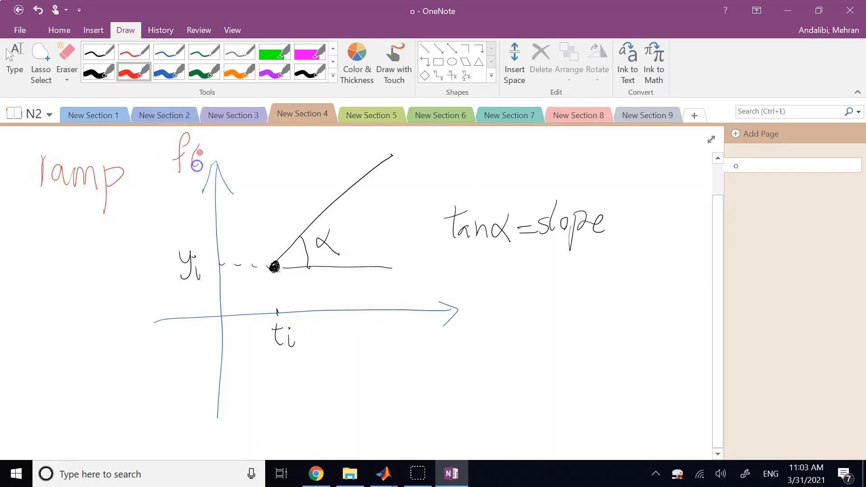
drag(219, 140, 220, 169)
drag(473, 314, 493, 313)
drag(481, 300, 495, 328)
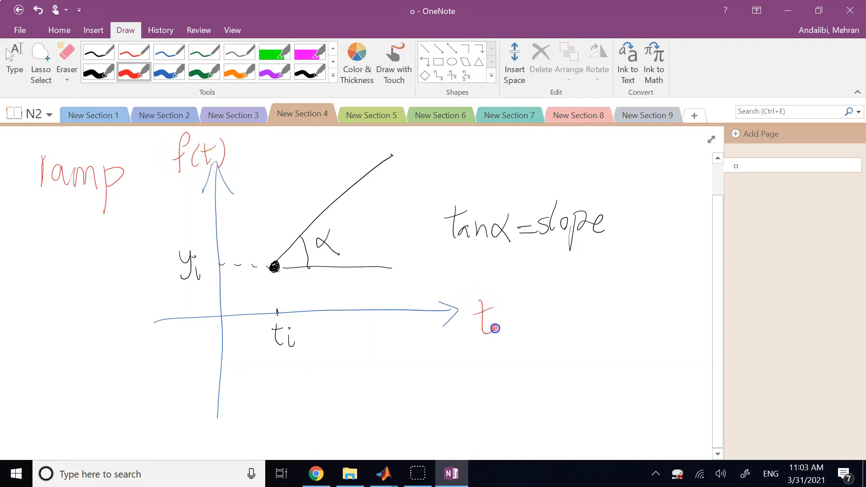
On the blank page of New Section 5, handwrite the equation "f(t) = A sin(ωt + φ) + B" in black
click(374, 115)
click(97, 72)
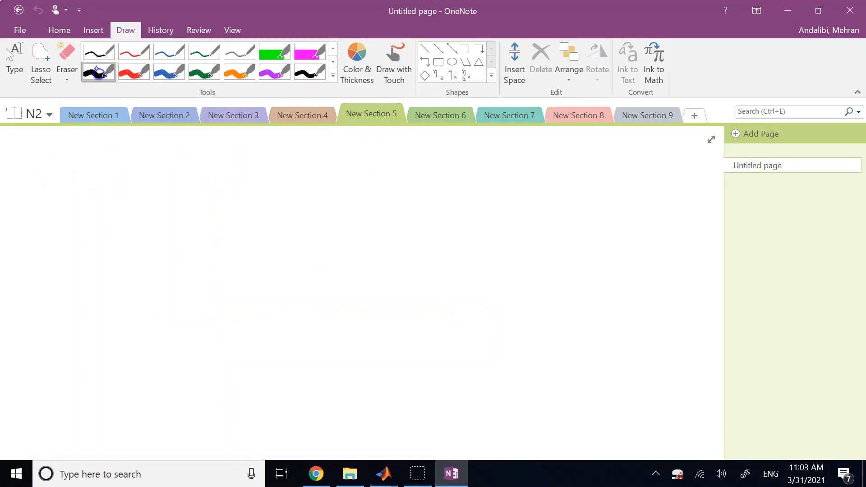
mouse_move(154, 218)
mouse_down()
mouse_move(141, 267)
mouse_move(149, 244)
mouse_up()
mouse_move(176, 231)
mouse_down()
mouse_move(168, 260)
mouse_move(179, 263)
mouse_up()
mouse_move(194, 231)
mouse_down()
mouse_move(193, 266)
mouse_move(229, 253)
mouse_up()
drag(211, 261, 318, 256)
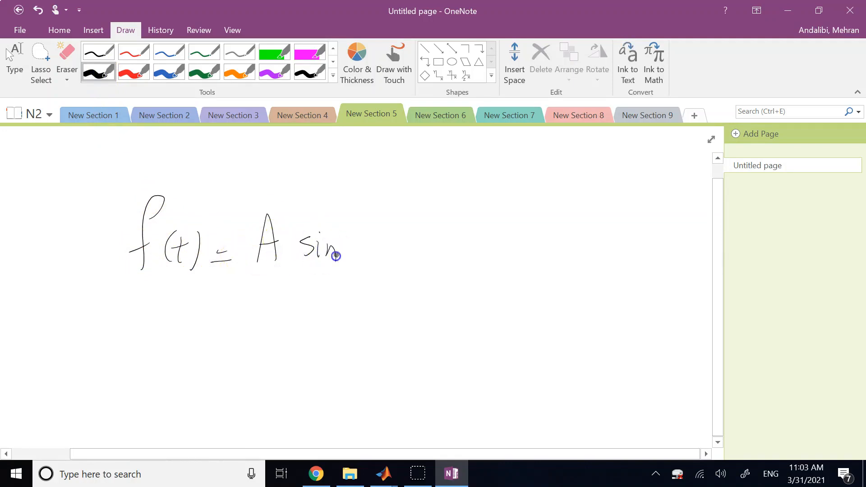
drag(367, 217, 357, 265)
drag(370, 237, 418, 241)
mouse_move(408, 224)
mouse_down()
mouse_move(415, 258)
mouse_move(449, 245)
mouse_up()
drag(437, 236, 439, 258)
drag(477, 229, 471, 262)
mouse_move(498, 207)
mouse_down()
mouse_move(504, 258)
mouse_move(558, 238)
mouse_up()
mouse_move(547, 253)
mouse_down()
mouse_move(546, 228)
mouse_move(574, 246)
mouse_move(594, 238)
mouse_move(579, 247)
mouse_up()
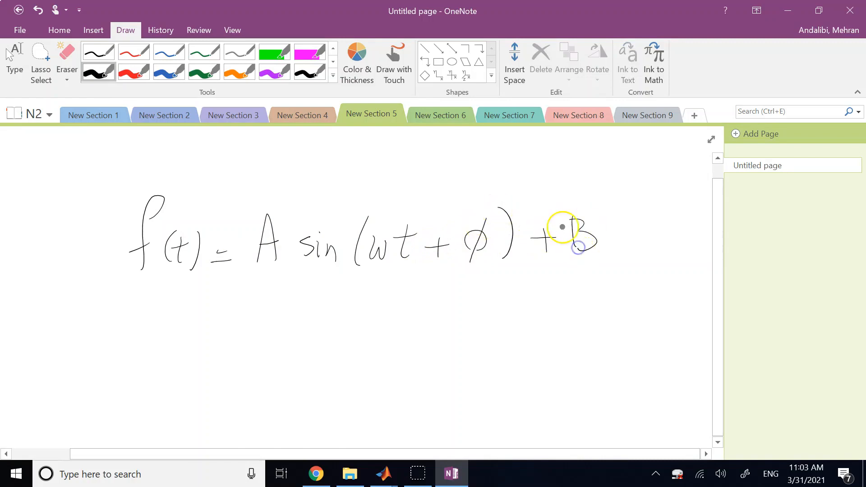
Annotate A in the sine equation with a red downward arrow and the word "amplitude"
click(134, 73)
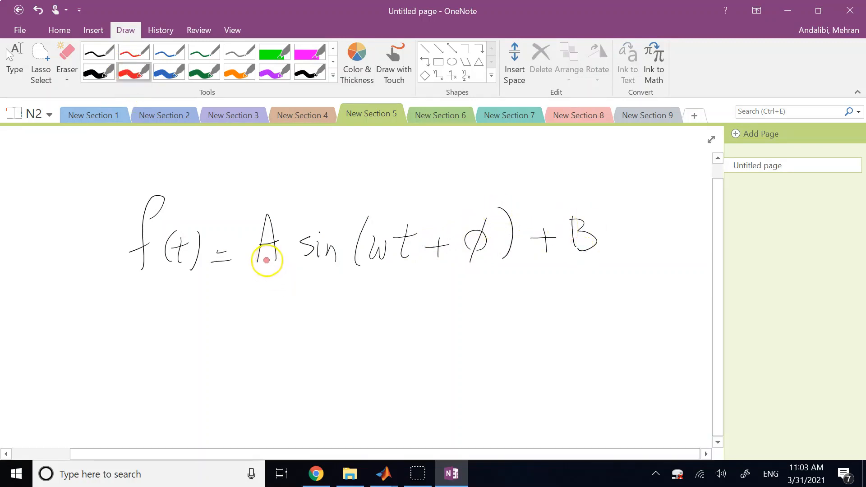
mouse_move(267, 261)
mouse_down()
mouse_move(257, 318)
mouse_move(267, 306)
mouse_up()
mouse_move(222, 345)
mouse_down()
mouse_move(242, 372)
mouse_move(251, 343)
mouse_move(299, 361)
mouse_move(313, 327)
mouse_up()
drag(340, 362, 342, 364)
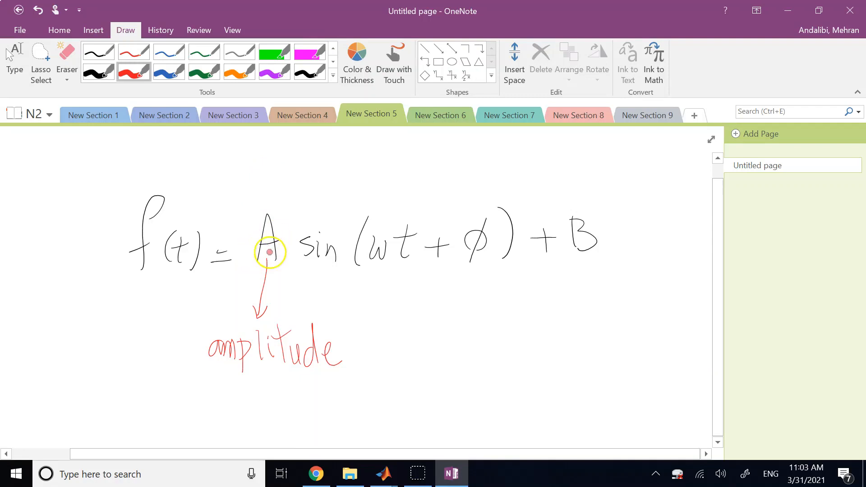
Annotate ω in the sine equation with a red arrow and the note "frequency (rad/s)"
mouse_move(377, 261)
mouse_down()
mouse_move(445, 373)
mouse_move(488, 346)
mouse_move(502, 368)
mouse_up()
mouse_move(533, 338)
mouse_down()
mouse_move(534, 368)
mouse_move(543, 356)
mouse_up()
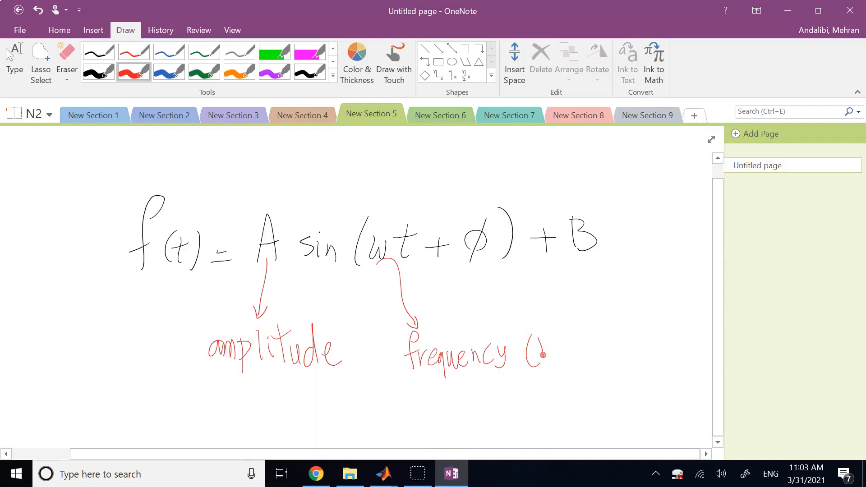
mouse_move(568, 344)
mouse_down()
mouse_move(563, 356)
mouse_move(584, 323)
mouse_move(576, 367)
mouse_move(596, 384)
mouse_up()
drag(609, 313, 623, 360)
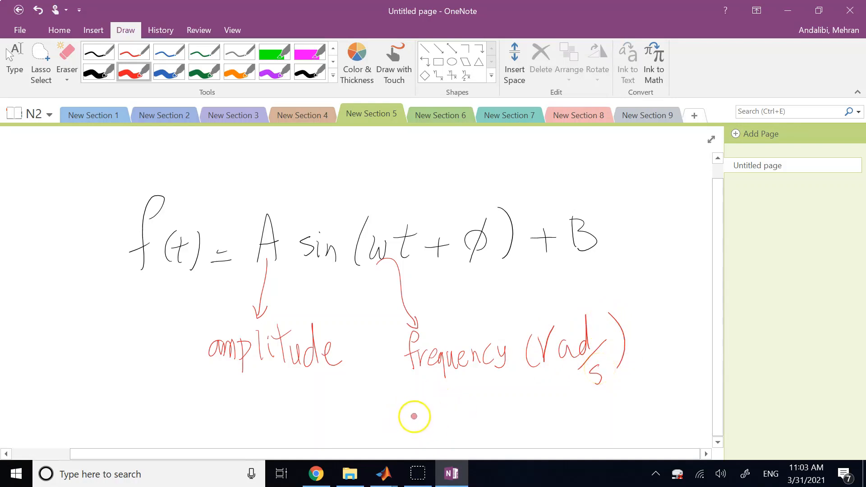
Handwrite the conversion "f(Hz) = ω(rad/s) / 2π" in red beneath the frequency note
mouse_move(429, 397)
mouse_down()
mouse_move(431, 429)
mouse_move(429, 411)
mouse_move(452, 426)
mouse_move(447, 418)
mouse_up()
drag(389, 403, 384, 436)
mouse_move(377, 418)
mouse_down()
mouse_move(392, 415)
mouse_move(404, 434)
mouse_up()
mouse_move(447, 392)
mouse_down()
mouse_move(446, 425)
mouse_move(481, 420)
mouse_up()
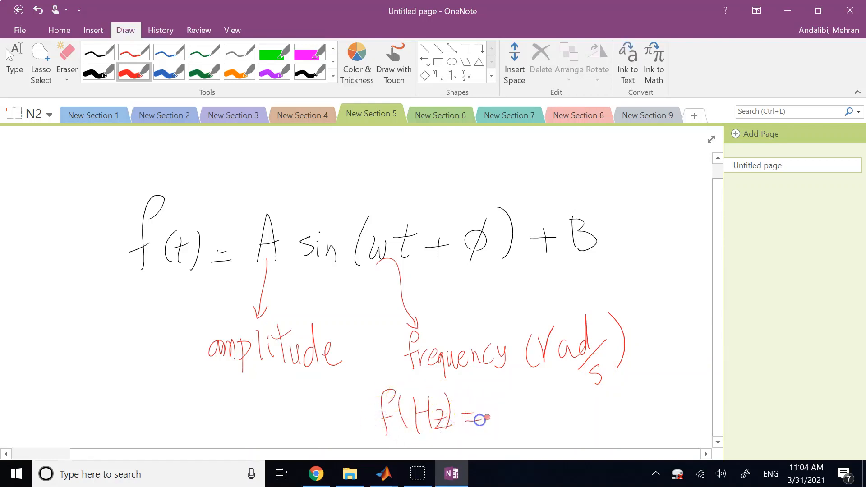
mouse_move(500, 389)
mouse_down()
mouse_move(511, 401)
mouse_move(524, 386)
mouse_move(534, 400)
mouse_move(572, 413)
mouse_up()
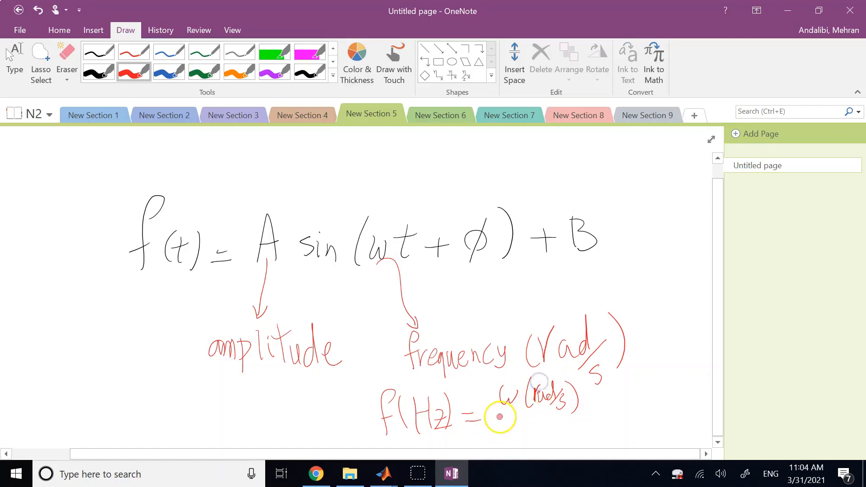
drag(498, 420, 577, 419)
mouse_move(523, 432)
mouse_down()
mouse_move(548, 446)
mouse_move(554, 431)
mouse_move(564, 432)
mouse_up()
drag(547, 434, 544, 447)
drag(559, 433, 562, 448)
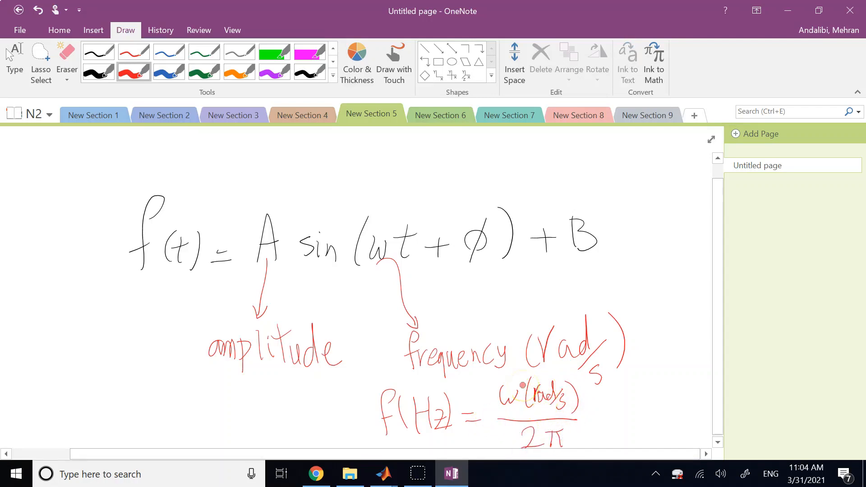
scroll(97, 280, down, 3)
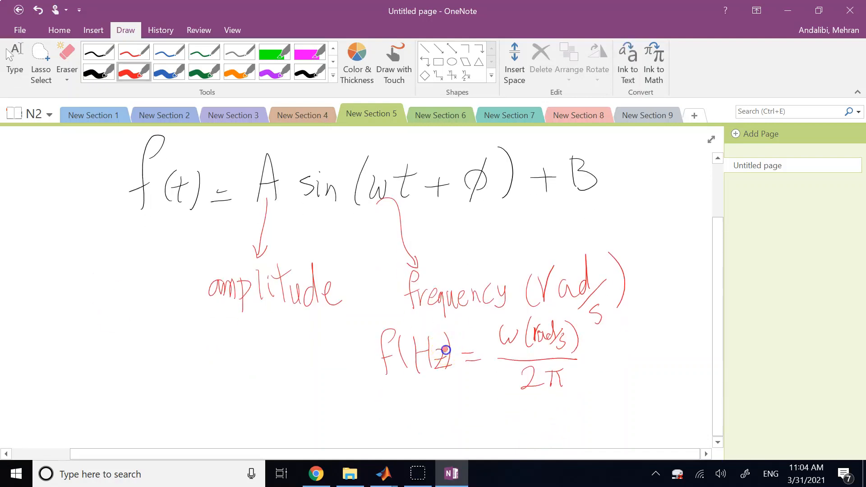
Extend the red frequency conversion with "= 1/T" after the 2π fraction
drag(594, 355, 608, 354)
drag(595, 359, 609, 358)
mouse_move(640, 320)
mouse_down()
mouse_move(644, 343)
mouse_move(661, 350)
mouse_move(645, 392)
mouse_up()
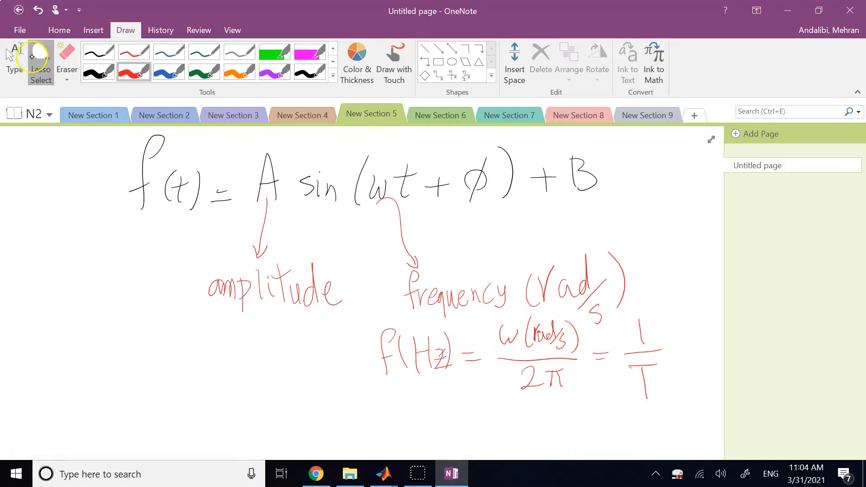
Lasso the whole red f(Hz) equation and move it down and to the left, clear of the frequency note
click(41, 63)
drag(632, 416, 404, 399)
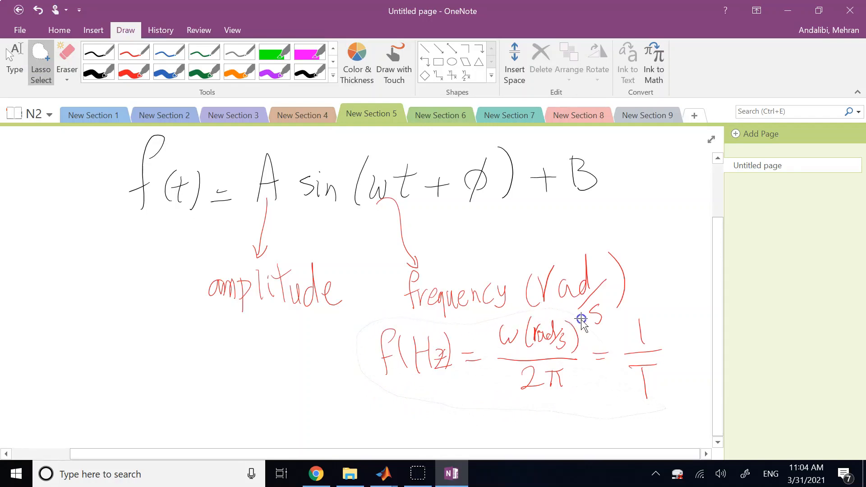
drag(664, 314, 667, 317)
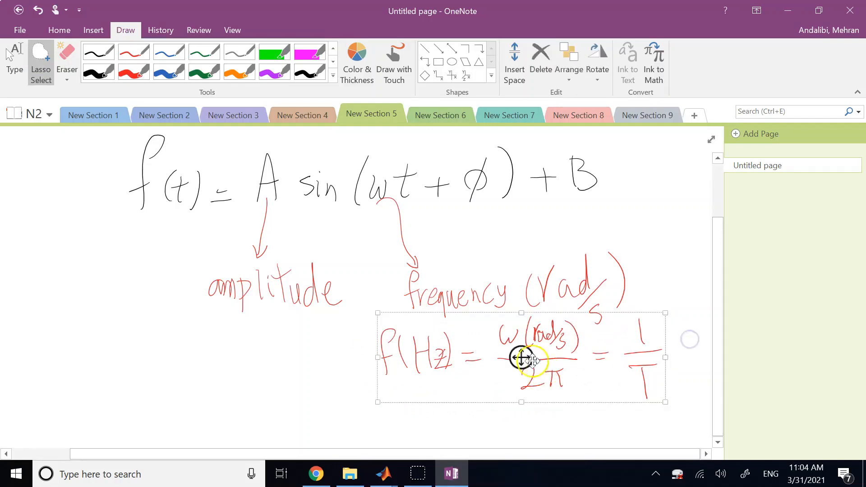
mouse_move(520, 356)
mouse_down()
mouse_move(496, 374)
mouse_move(428, 392)
mouse_up()
click(614, 353)
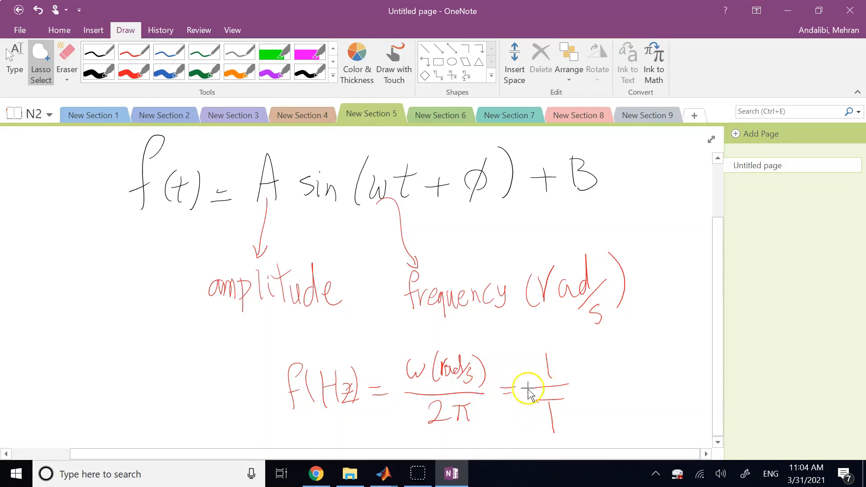
Handwrite "⇒ ω = 2πf" in blue beneath the f(Hz) equation
drag(130, 278, 49, 197)
click(179, 72)
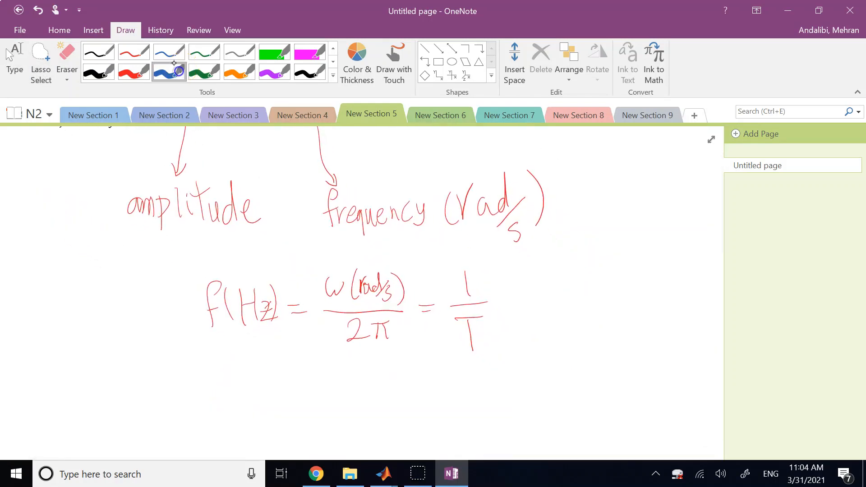
drag(240, 400, 257, 399)
drag(241, 407, 260, 405)
drag(259, 397, 268, 411)
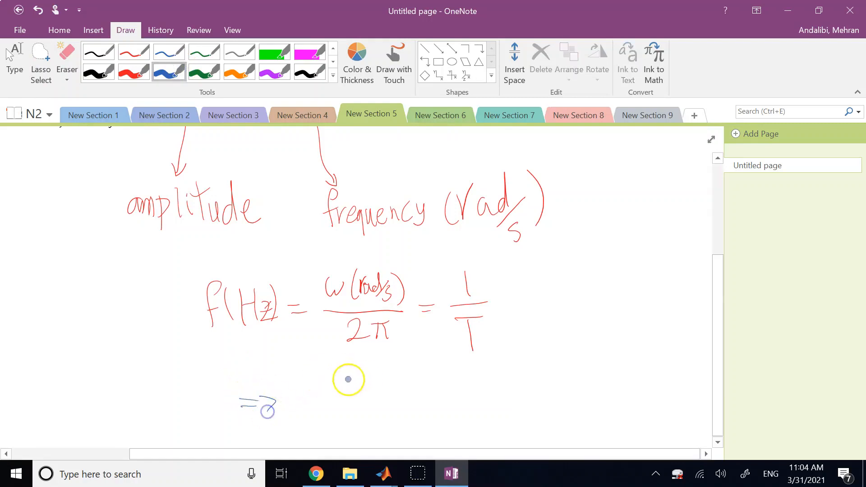
mouse_move(439, 390)
mouse_down()
mouse_move(441, 380)
mouse_move(405, 387)
mouse_up()
mouse_move(408, 382)
mouse_down()
mouse_move(422, 381)
mouse_move(413, 392)
mouse_move(380, 381)
mouse_up()
drag(367, 388, 381, 387)
drag(330, 375, 354, 373)
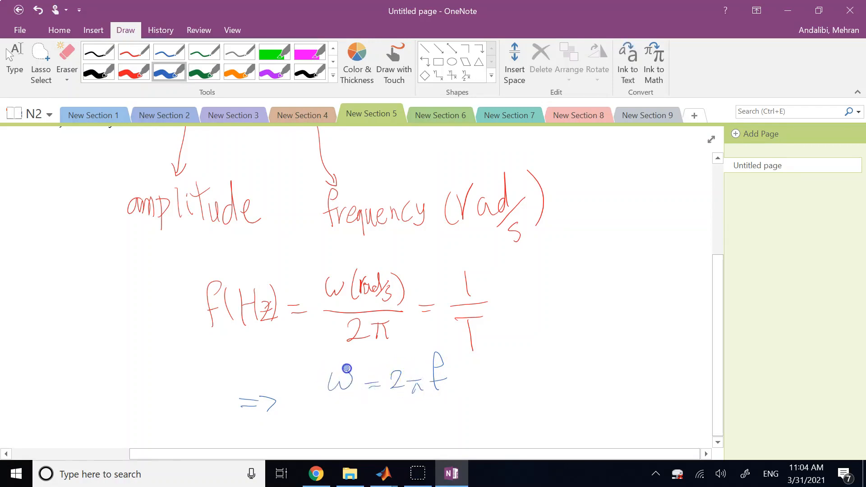
drag(331, 417, 335, 419)
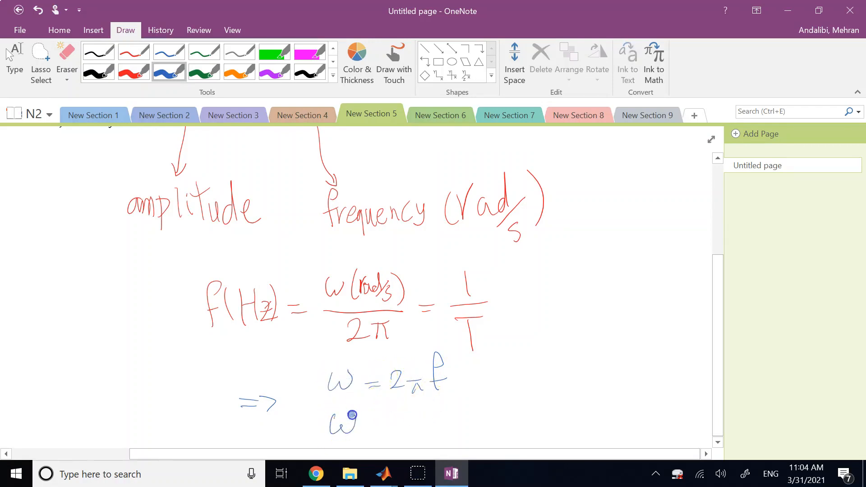
key(ctrl+z)
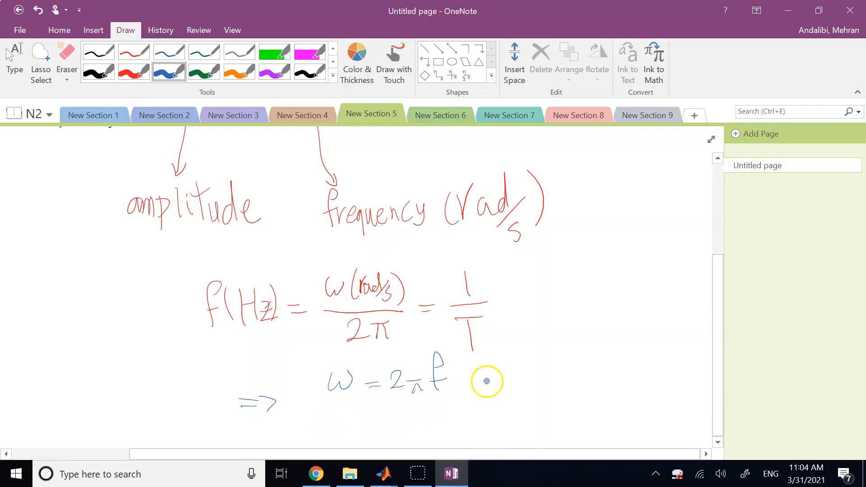
Extend the blue ω equation with "= 2π/T"
mouse_move(461, 382)
mouse_down()
mouse_move(475, 387)
mouse_move(509, 374)
mouse_up()
mouse_move(513, 364)
mouse_down()
mouse_move(528, 362)
mouse_move(514, 375)
mouse_move(528, 375)
mouse_up()
drag(498, 383, 531, 382)
drag(496, 393, 516, 393)
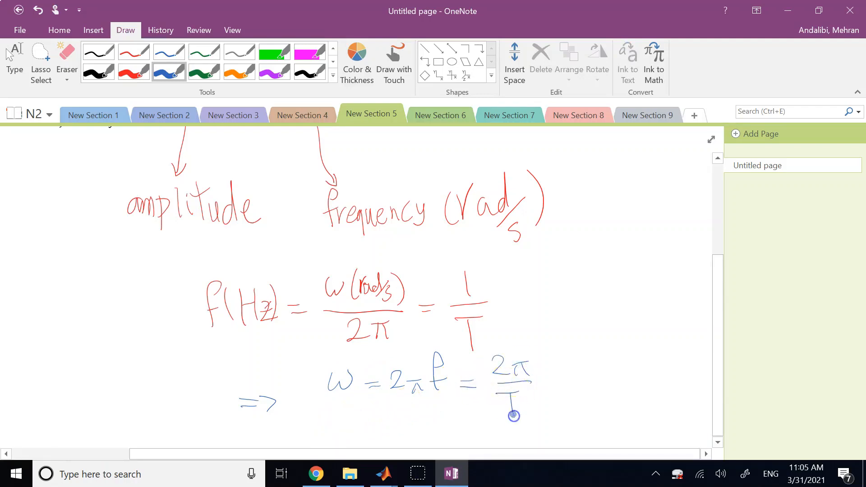
Lasso the blue equation "ω = 2πf = 2π/T" and move it beside the implication arrow
click(41, 63)
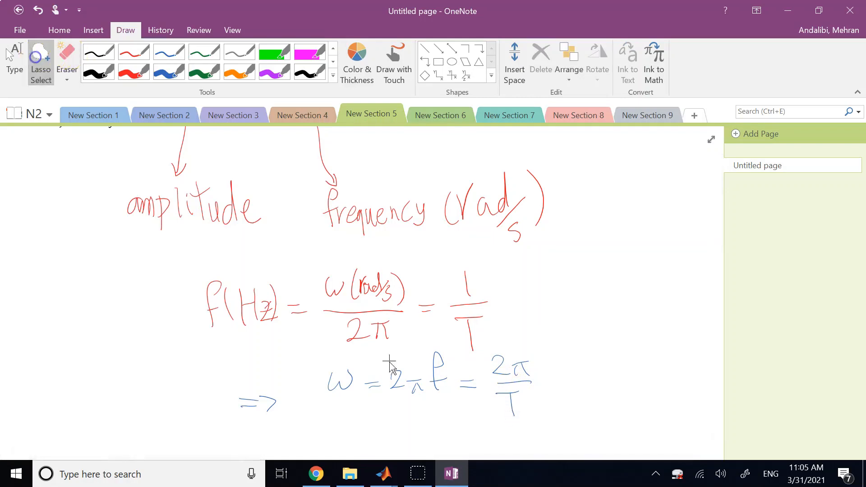
drag(548, 410, 463, 435)
drag(309, 384, 397, 356)
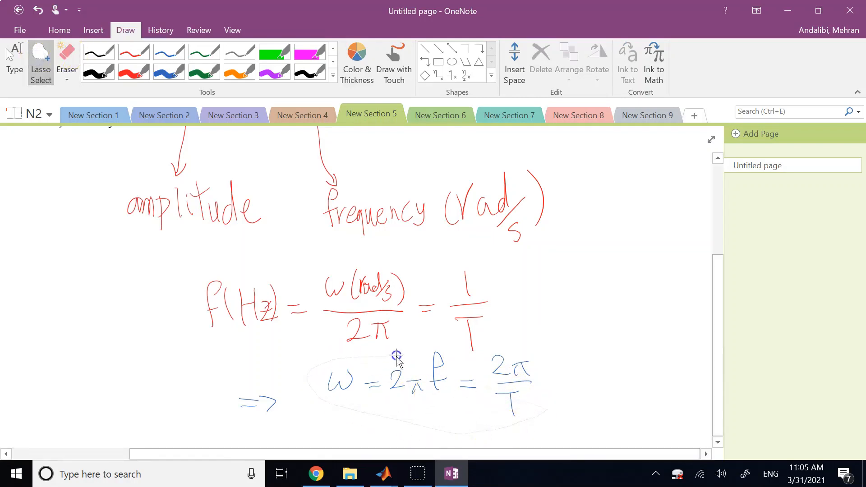
drag(512, 348, 550, 368)
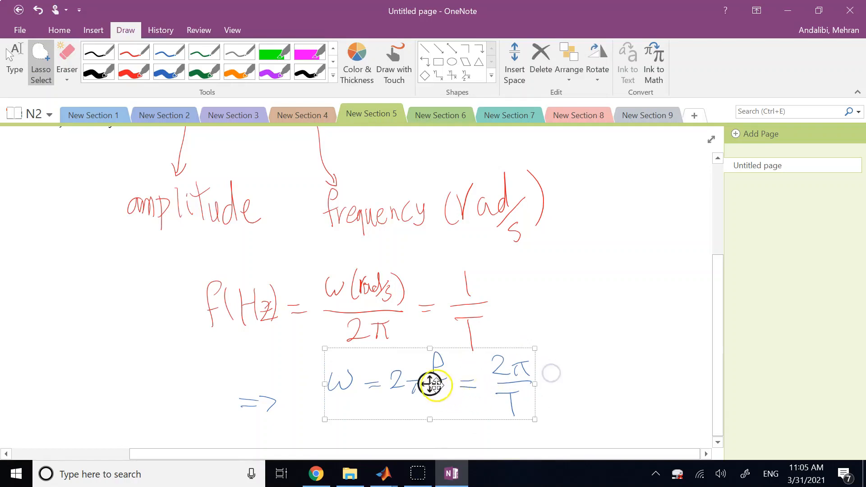
drag(429, 381, 405, 402)
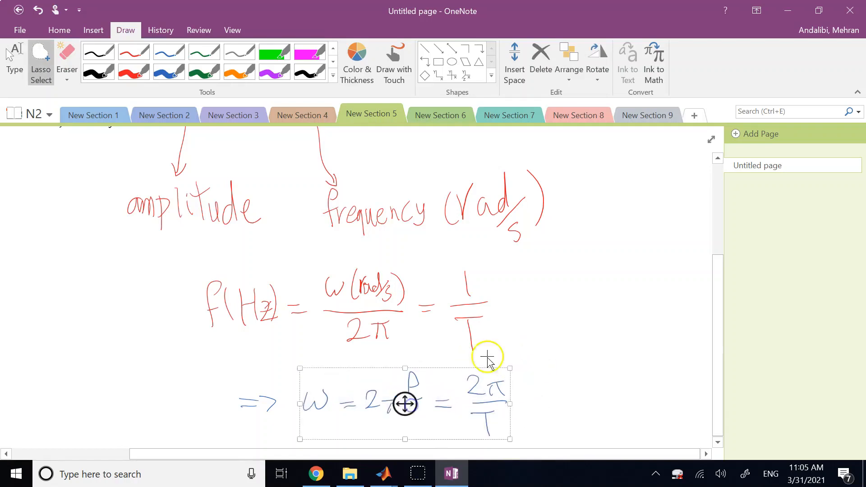
click(566, 338)
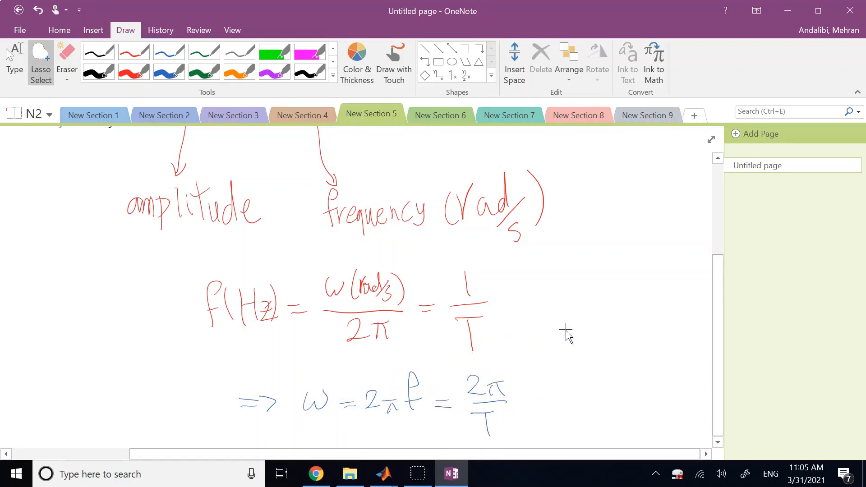
Annotate φ in the sine equation with a green line up to the note "phase-shift"
scroll(77, 400, up, 3)
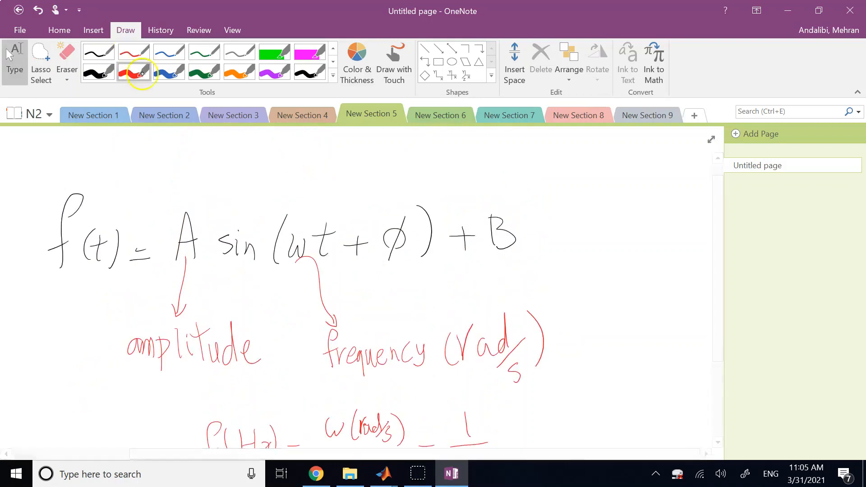
click(203, 71)
mouse_move(386, 228)
mouse_down()
mouse_move(373, 188)
mouse_move(381, 177)
mouse_up()
drag(341, 158, 339, 176)
mouse_move(354, 148)
mouse_down()
mouse_move(361, 170)
mouse_move(419, 161)
mouse_move(423, 169)
mouse_move(438, 157)
mouse_move(445, 176)
mouse_up()
drag(436, 159, 469, 170)
drag(452, 151, 469, 149)
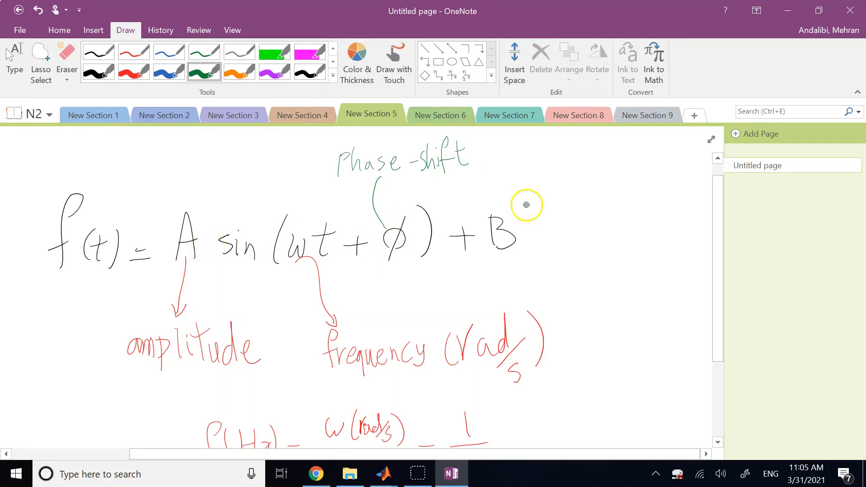
Annotate B in the sine equation with a green line to the note "bias"
drag(515, 226, 564, 187)
drag(574, 182, 588, 198)
drag(601, 186, 595, 200)
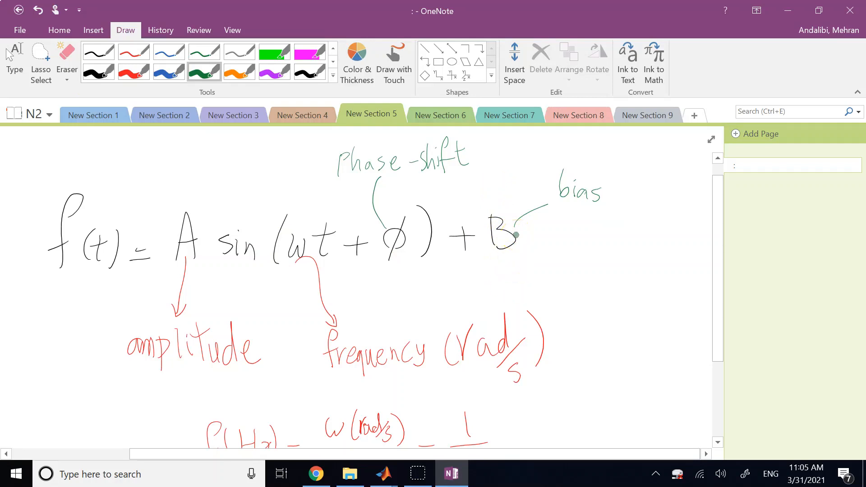
Below the equations, sketch black vertical and horizontal axes with arrowheads and a sine wave starting on the vertical axis
click(99, 72)
scroll(116, 316, down, 8)
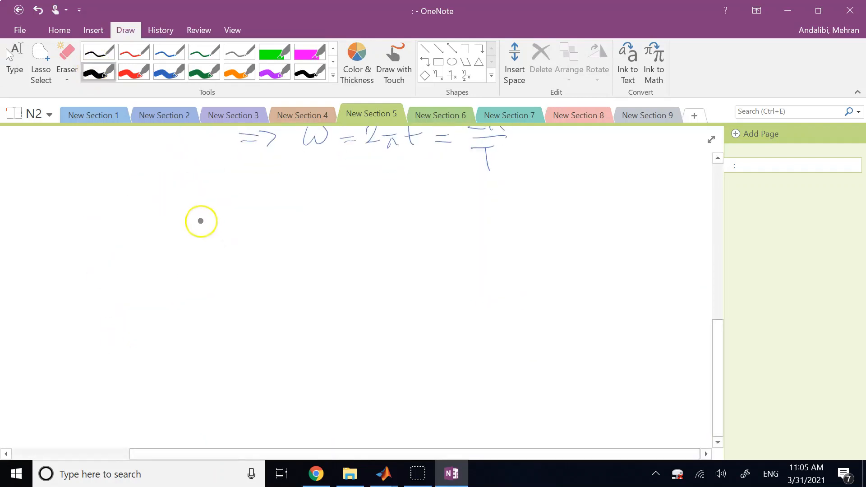
mouse_move(227, 208)
mouse_down()
mouse_move(232, 198)
mouse_move(223, 420)
mouse_up()
drag(130, 314, 542, 285)
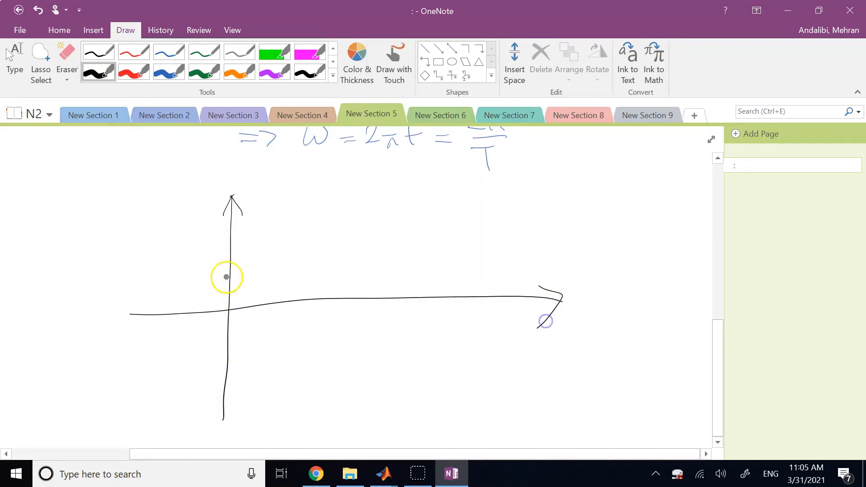
mouse_move(237, 264)
mouse_down()
mouse_move(292, 340)
mouse_move(349, 261)
mouse_up()
drag(407, 343, 466, 262)
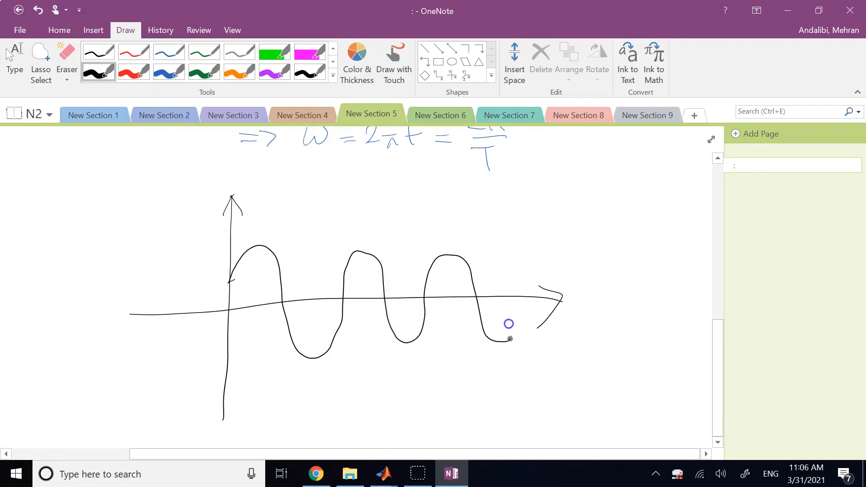
Erase the horizontal axis and its arrowhead, and redraw it lower in black
click(67, 56)
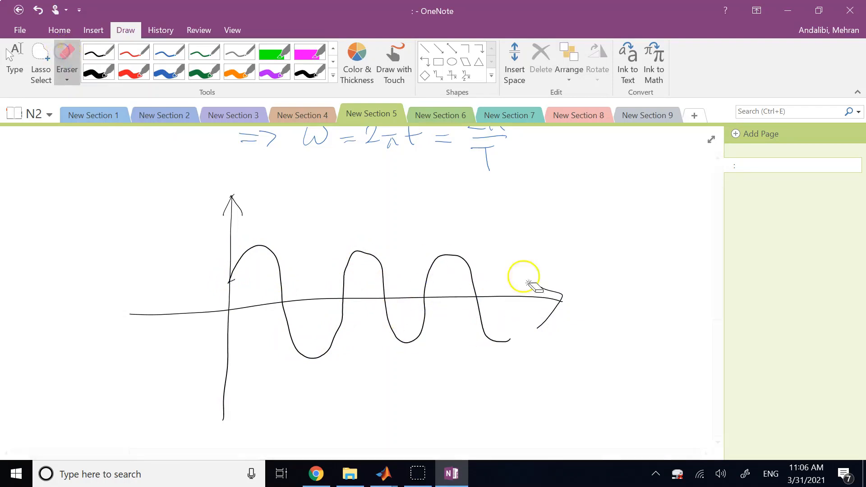
mouse_move(522, 277)
mouse_down()
mouse_move(512, 304)
mouse_move(556, 317)
mouse_up()
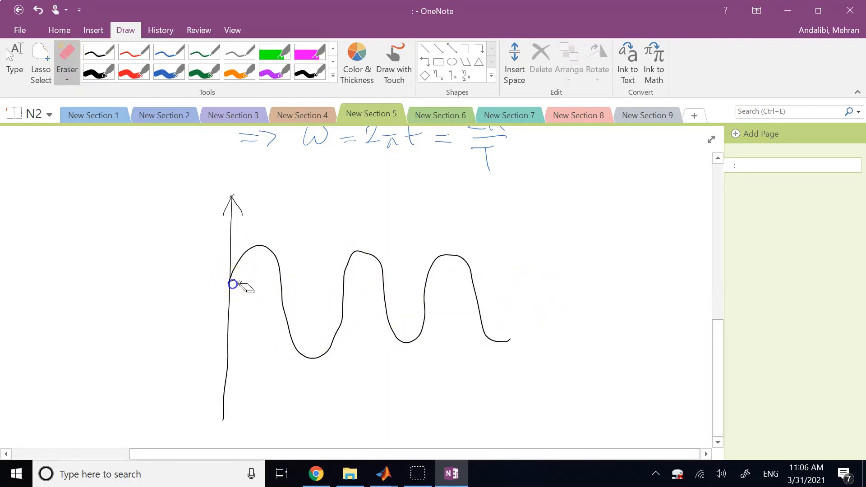
click(98, 72)
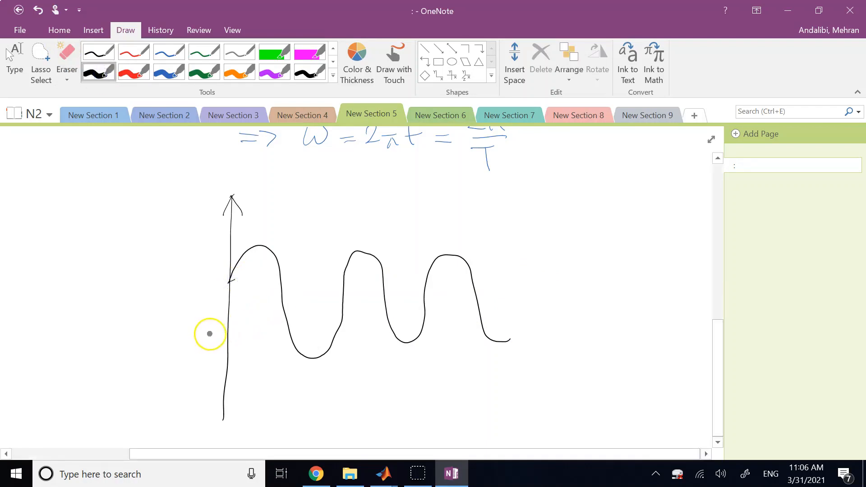
drag(199, 327, 617, 322)
Label the horizontal axis "t" and the vertical axis "f(t)" in black
drag(598, 351, 621, 372)
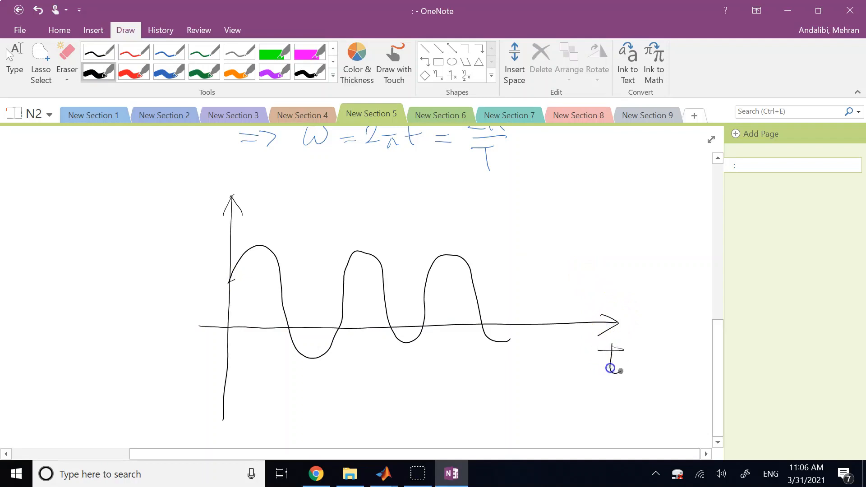
mouse_move(186, 186)
mouse_down()
mouse_move(183, 160)
mouse_move(180, 210)
mouse_up()
drag(175, 195, 188, 187)
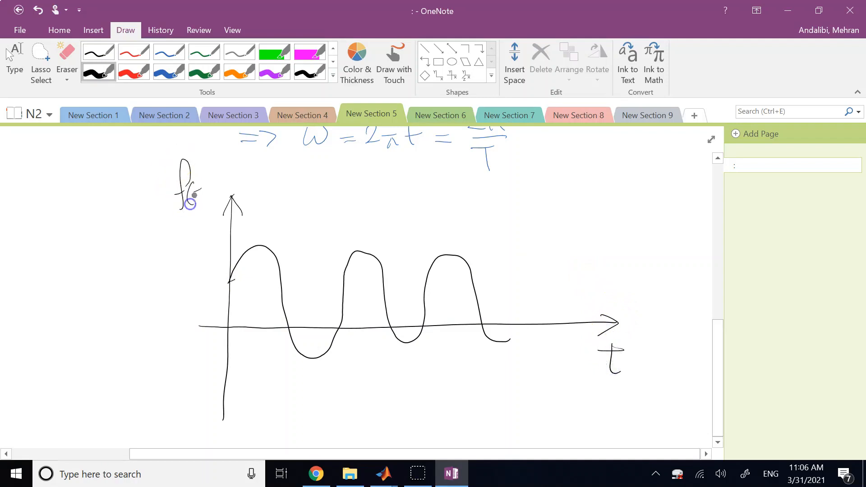
Erase the sine wave and redraw it in black with more even peaks, starting on the vertical axis
click(67, 56)
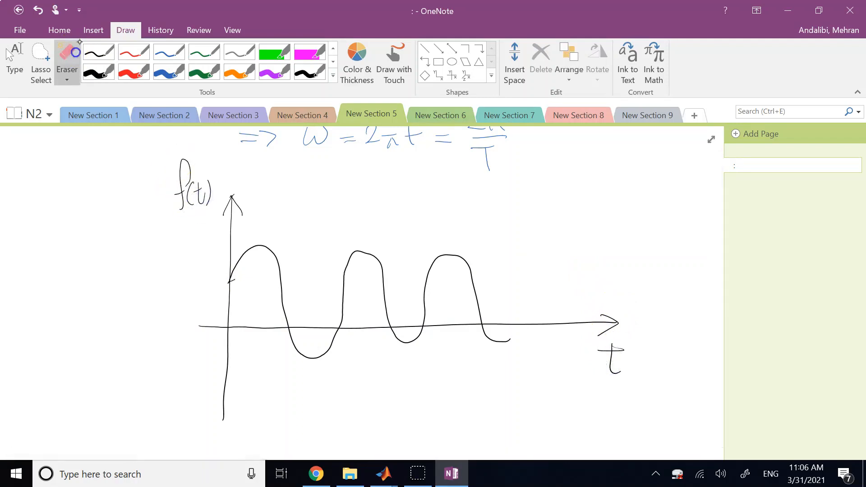
drag(397, 350, 412, 344)
click(99, 73)
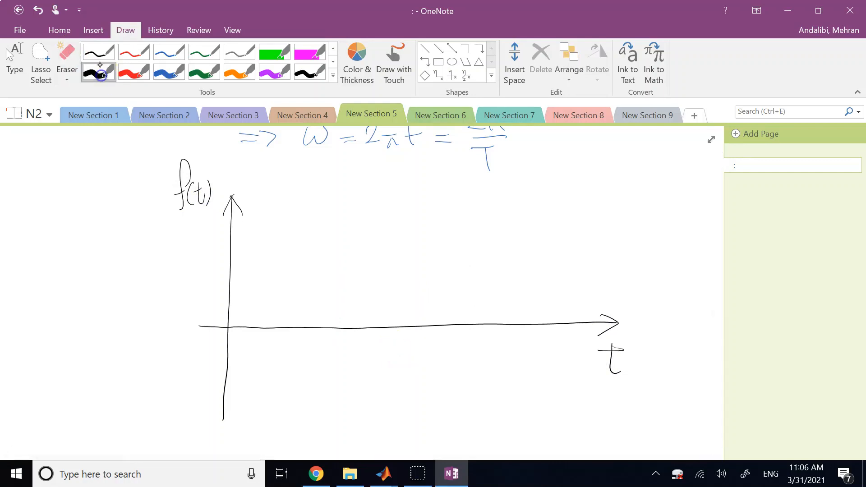
drag(227, 291, 245, 270)
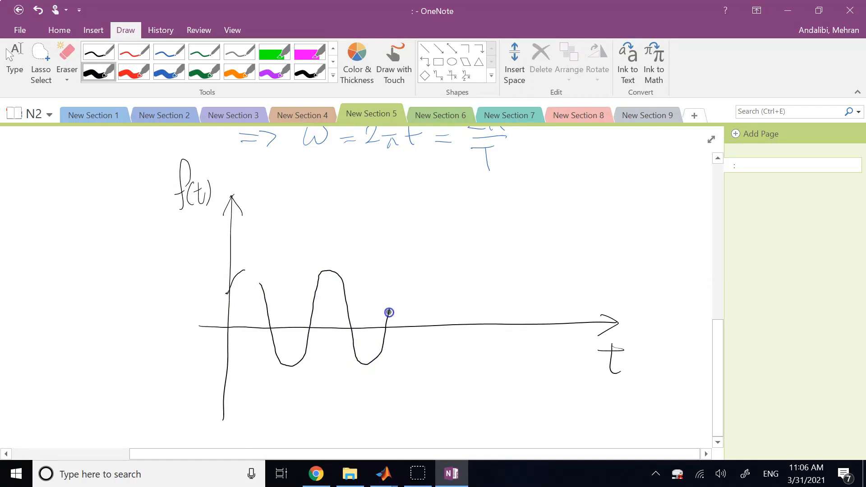
drag(465, 365, 477, 352)
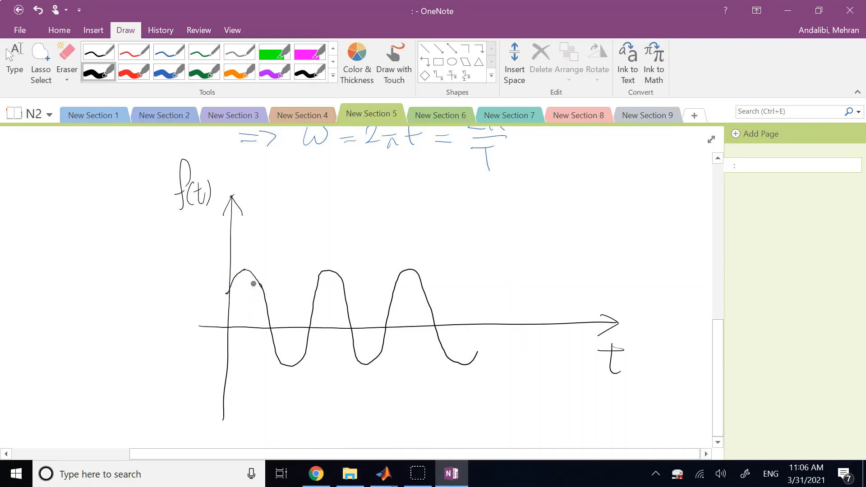
Draw a red dashed horizontal line across the wave just above the time axis and label it "B"
click(157, 78)
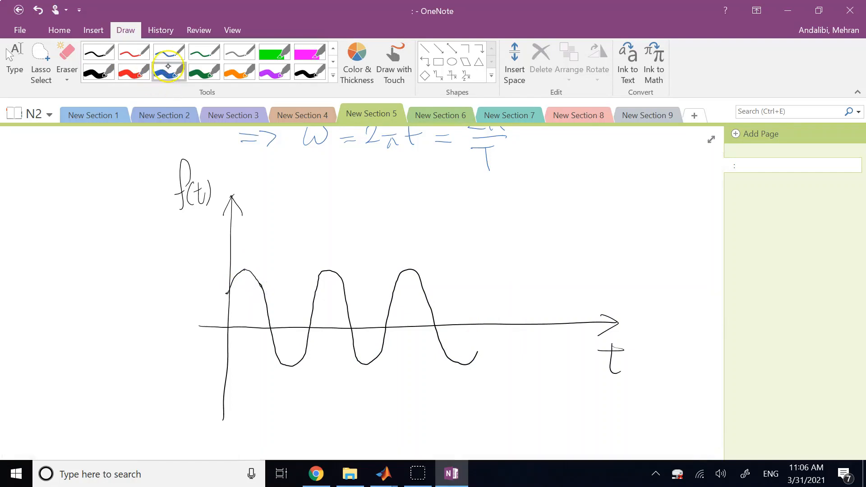
click(132, 73)
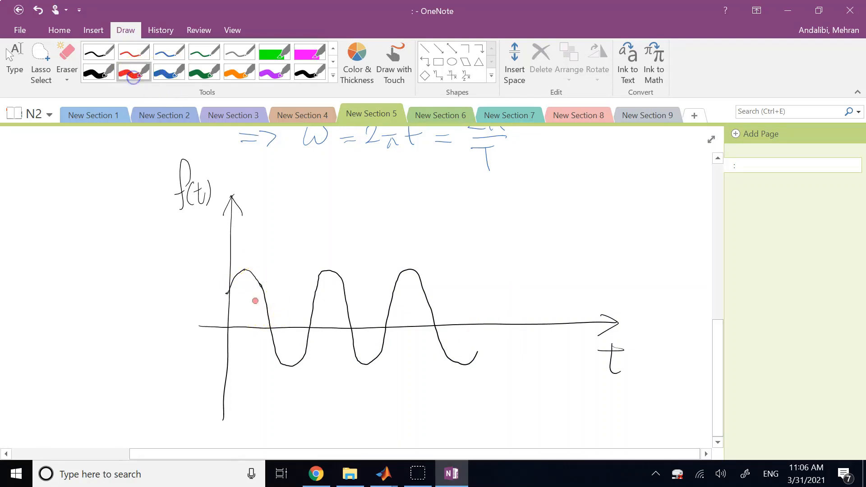
click(268, 318)
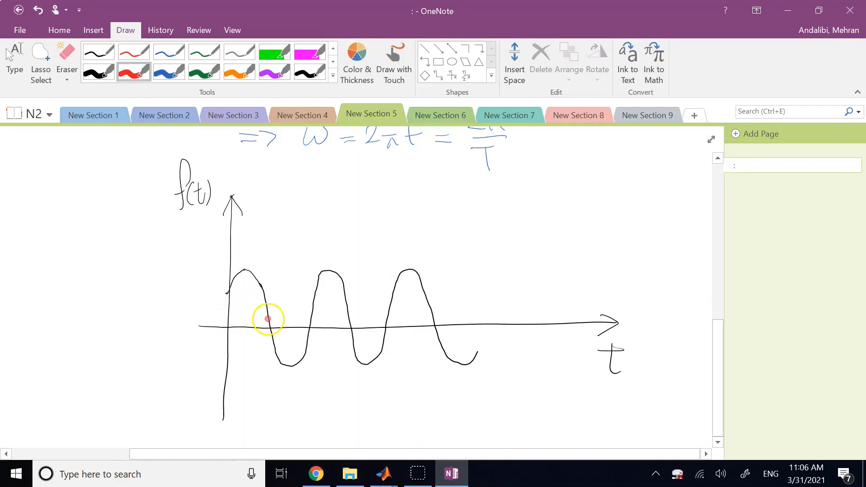
drag(229, 317, 244, 316)
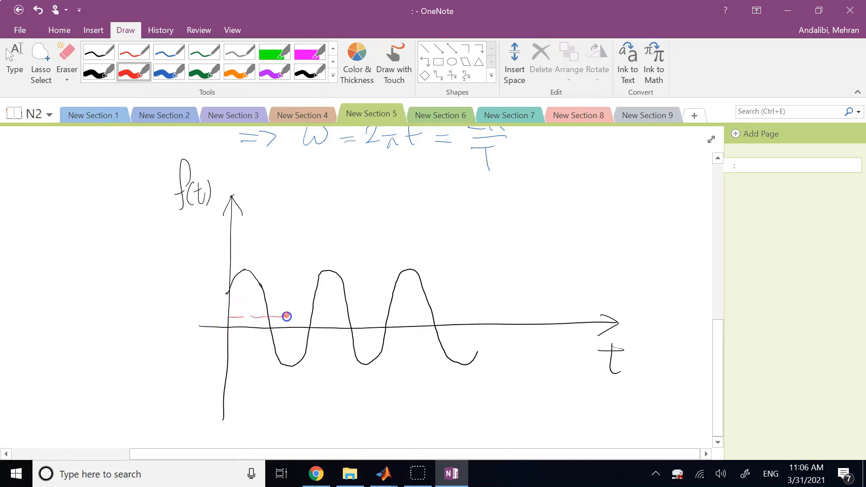
drag(359, 314, 370, 313)
drag(380, 312, 408, 311)
drag(417, 310, 512, 309)
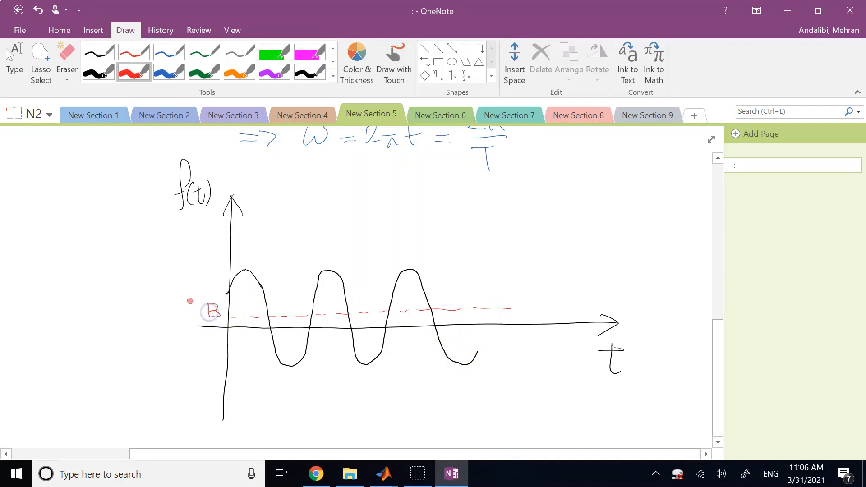
Draw blue dimension arrows from the red dashed line to the wave's first peak and first trough, labelling each "A"
click(138, 74)
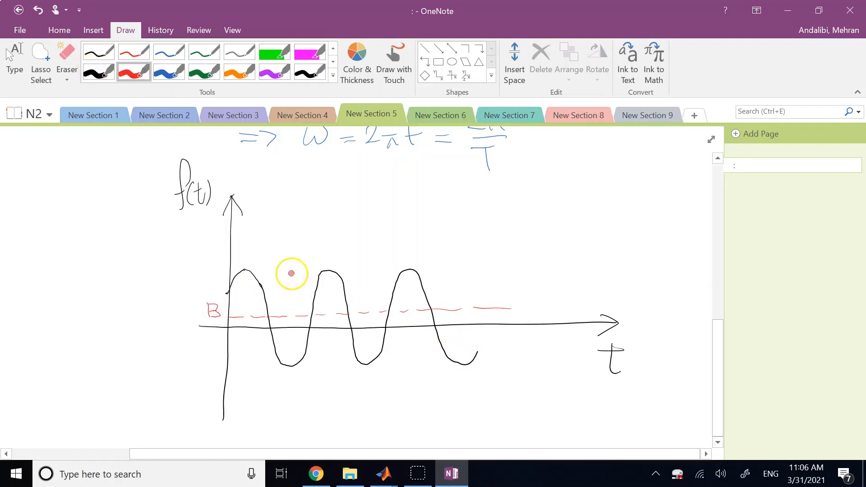
click(169, 72)
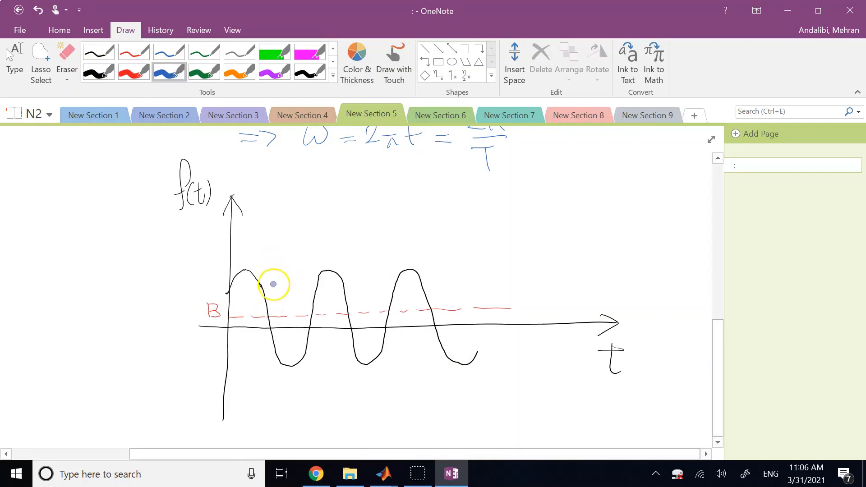
drag(256, 267, 289, 268)
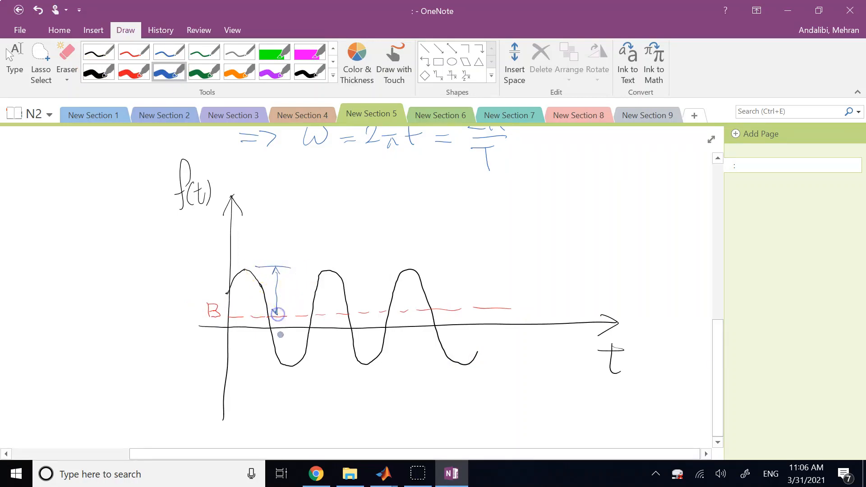
drag(261, 368, 289, 366)
drag(255, 326, 262, 323)
mouse_move(263, 369)
mouse_down()
mouse_move(268, 362)
mouse_move(247, 359)
mouse_up()
drag(238, 353, 245, 352)
drag(279, 309, 275, 313)
drag(281, 294, 288, 292)
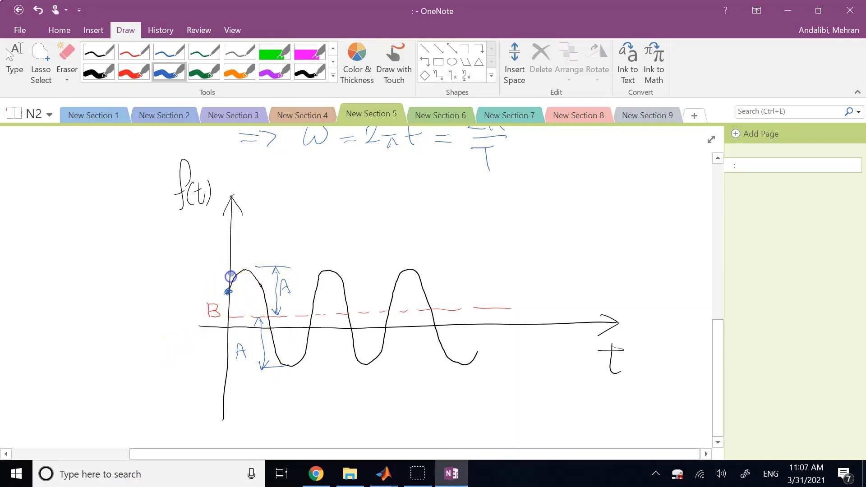
Mark the wave's starting point on the vertical axis in blue and annotate it with an arrow to "B+A sin(φ)"
drag(221, 283, 184, 256)
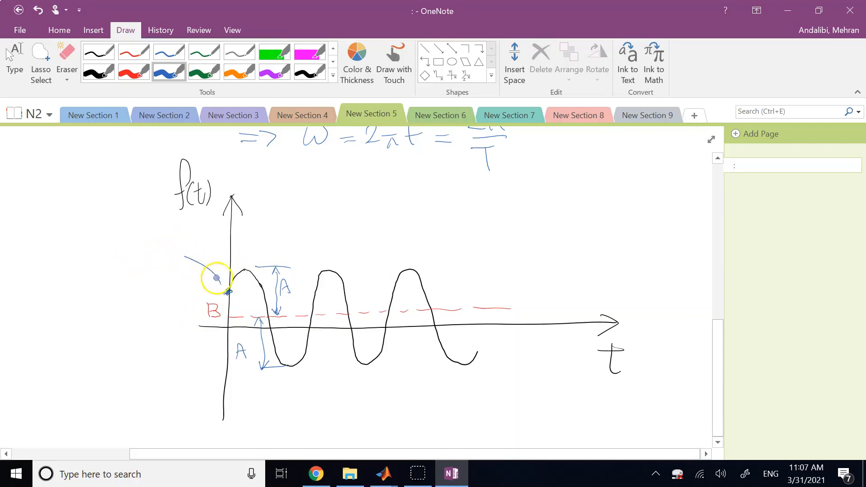
drag(37, 231, 38, 256)
drag(54, 243, 116, 255)
drag(128, 243, 122, 257)
drag(136, 243, 153, 262)
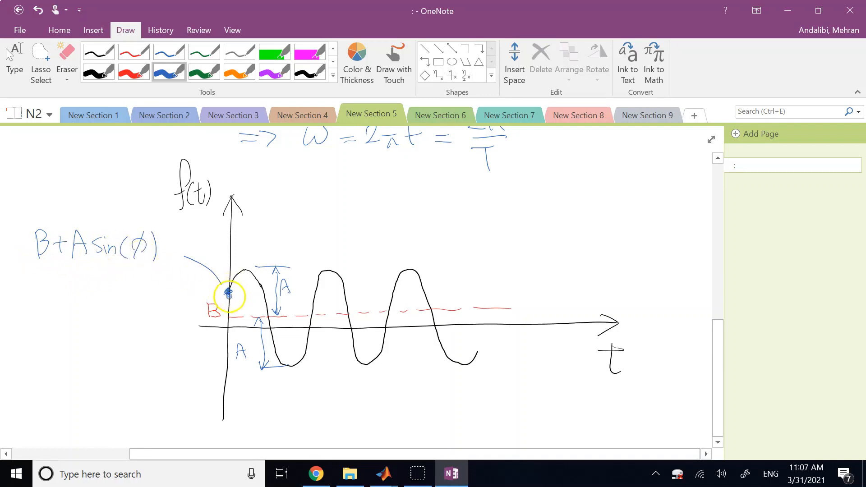
mouse_move(219, 275)
mouse_down()
mouse_move(194, 254)
mouse_move(168, 249)
mouse_up()
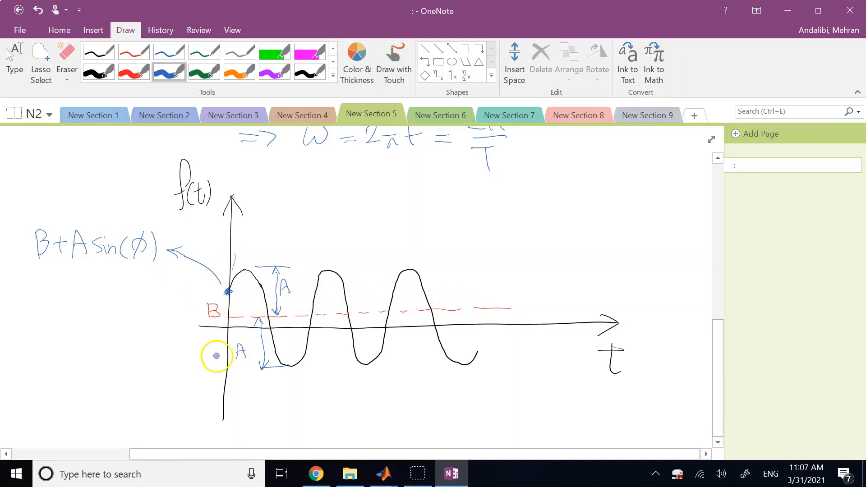
Mark one period between two rising crossings of the time axis with blue extension lines and a double arrow labelled "T"
drag(388, 327, 387, 397)
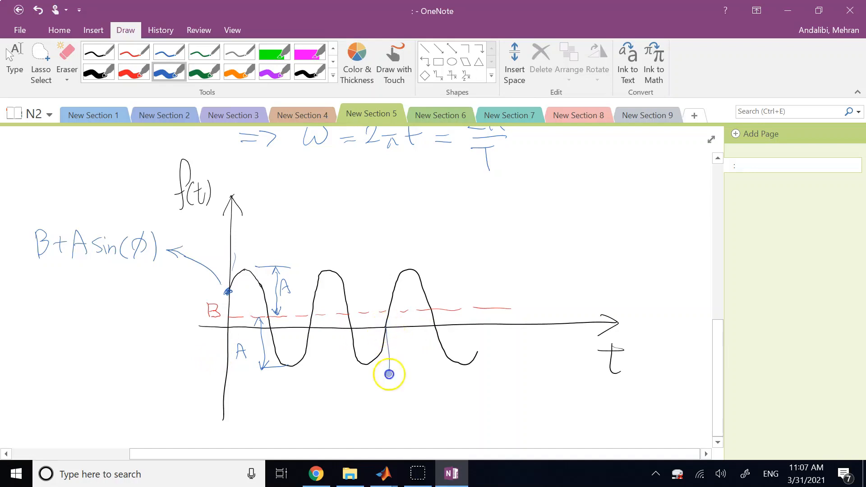
mouse_move(311, 329)
mouse_down()
mouse_move(313, 400)
mouse_move(327, 383)
mouse_move(373, 397)
mouse_move(364, 392)
mouse_up()
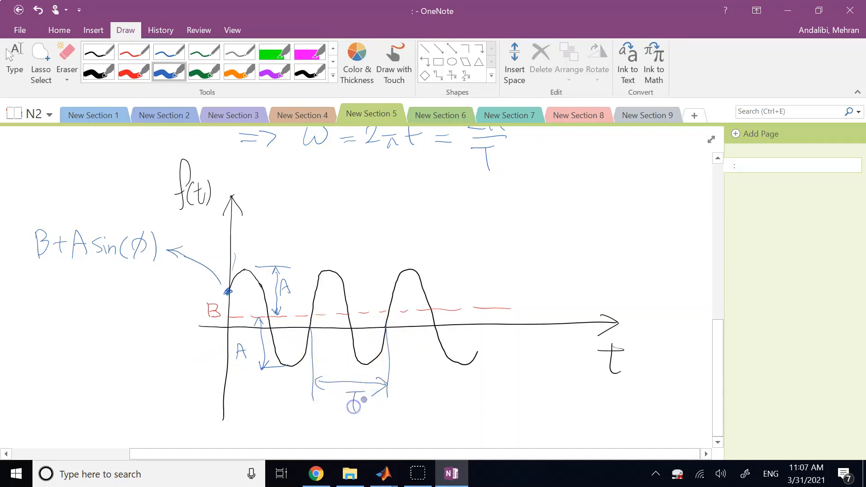
scroll(101, 441, up, 3)
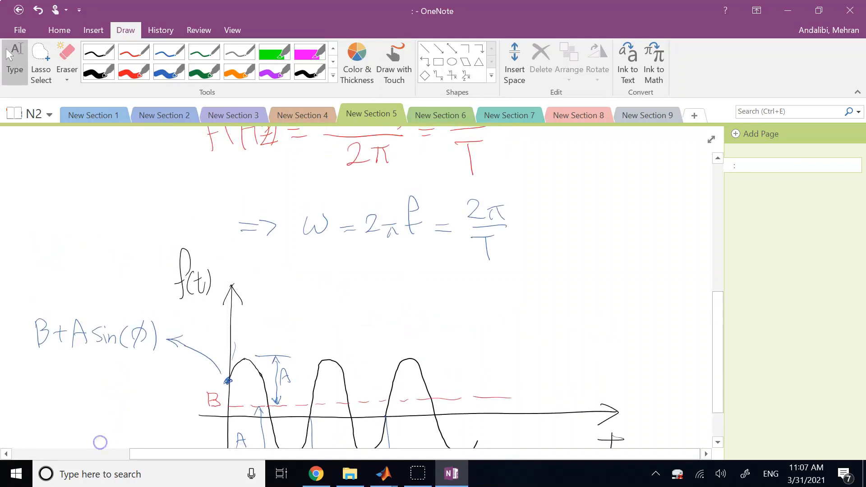
scroll(97, 328, down, 8)
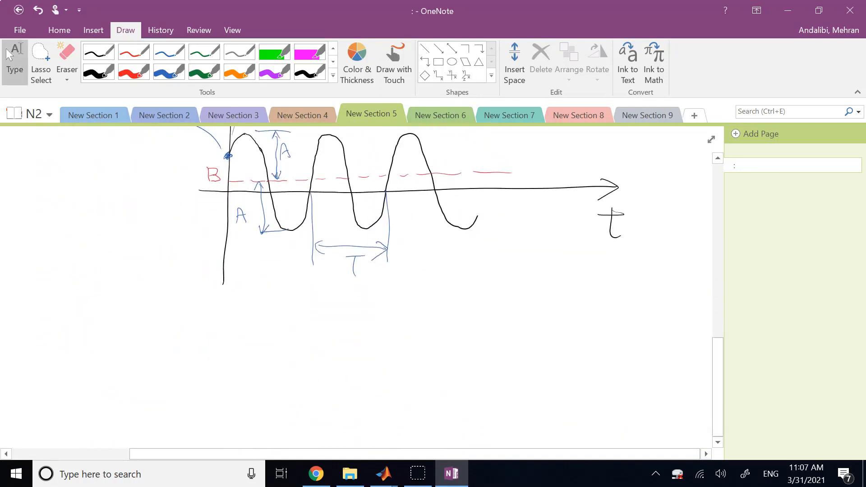
scroll(285, 195, up, 2)
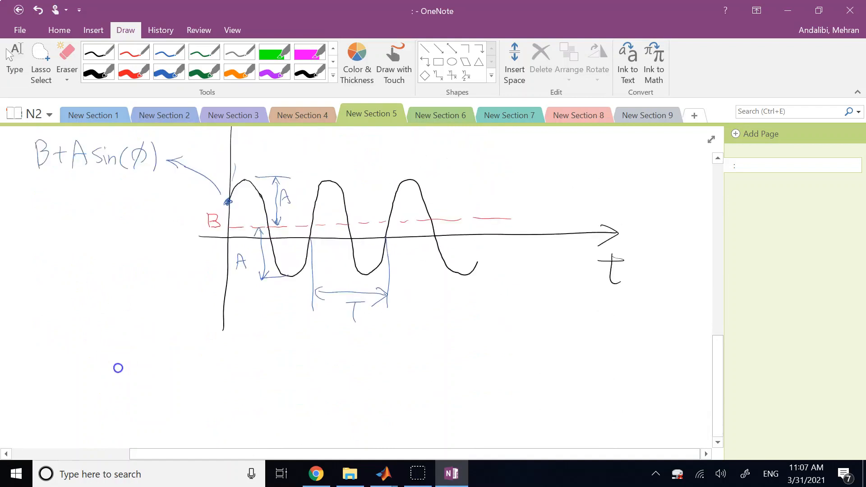
scroll(119, 368, up, 3)
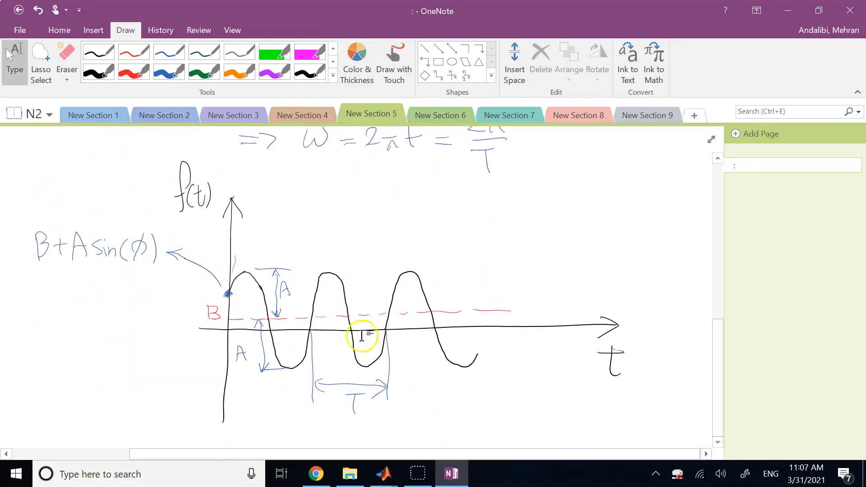
Switch to the demo1 model in Simulink and delete the unconnected Sine Wave1 block
mouse_move(380, 472)
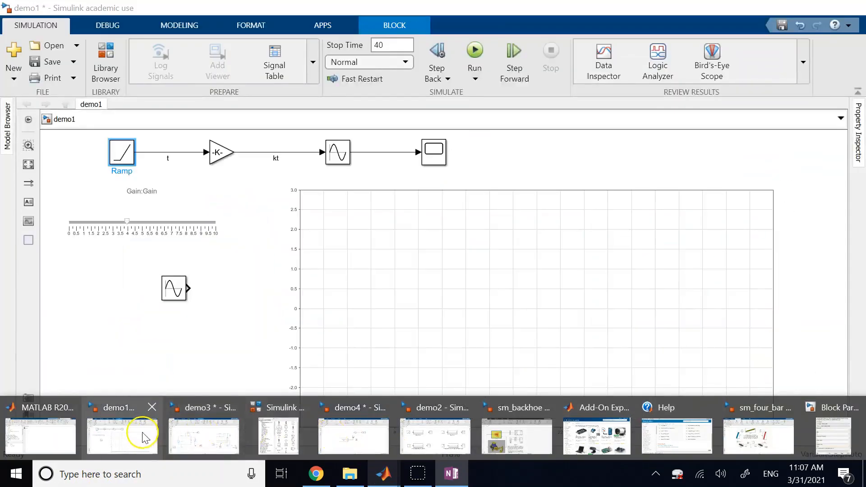
click(143, 434)
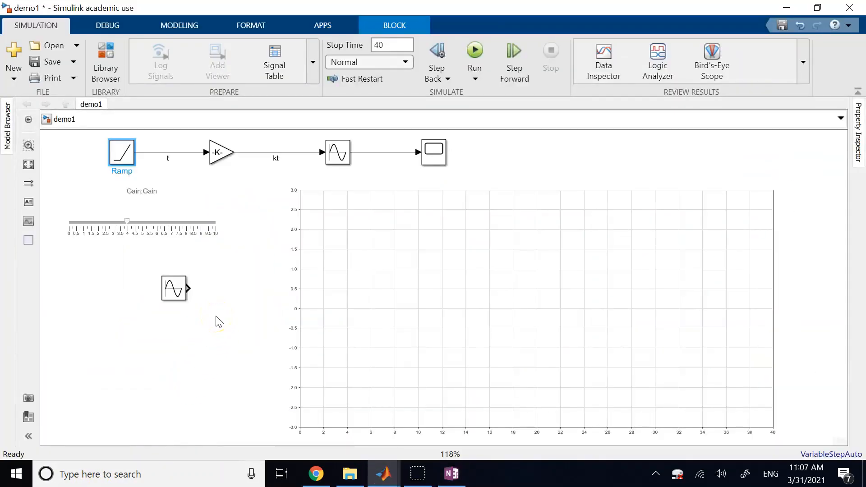
click(173, 290)
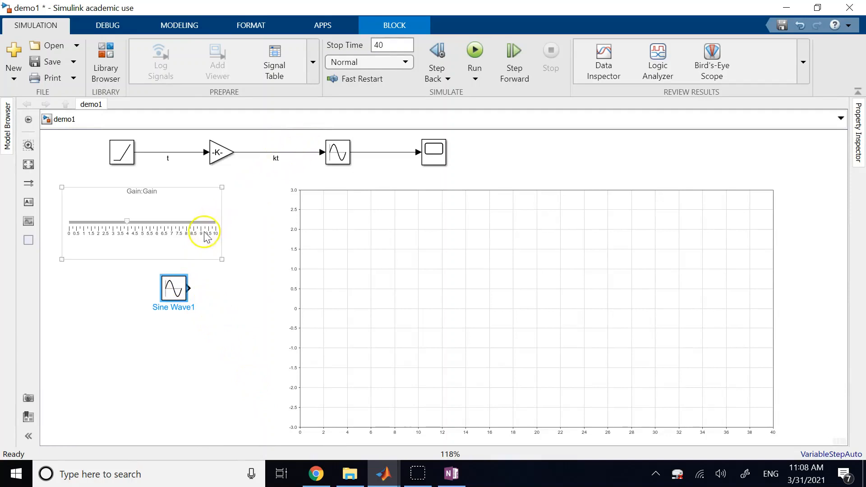
key(Delete)
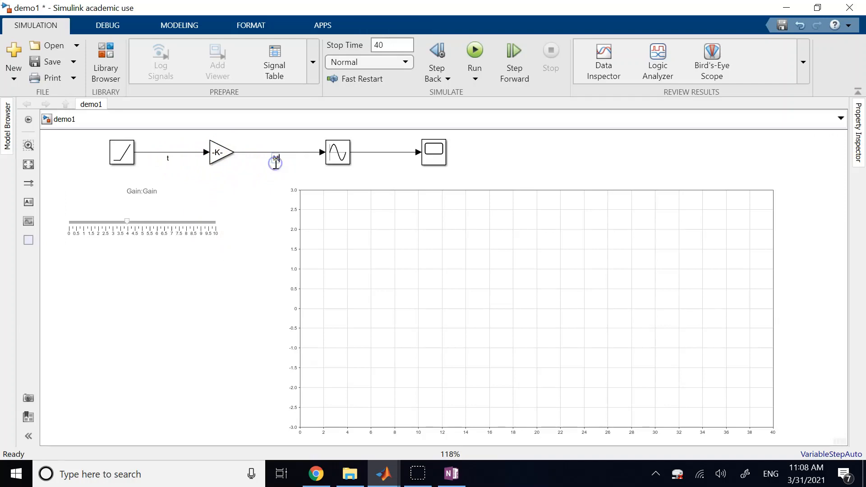
Review the connected Sine Wave block's time source, amplitude, bias, frequency and phase parameters
double_click(334, 154)
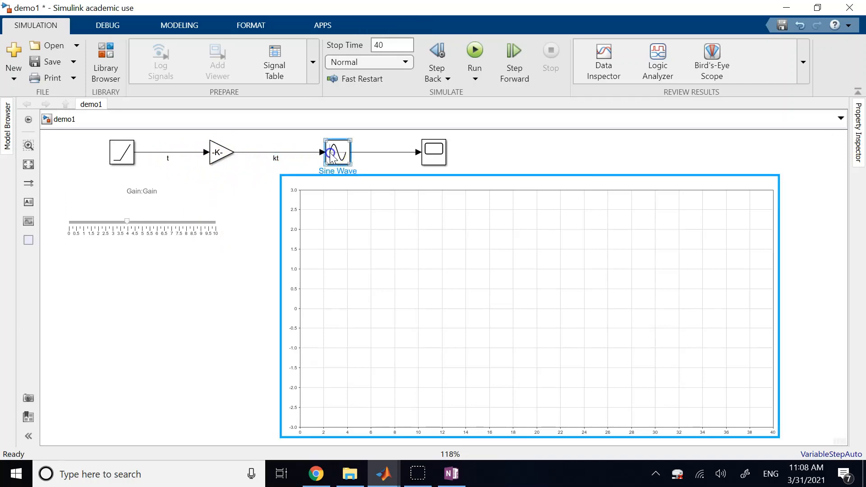
scroll(392, 232, down, 3)
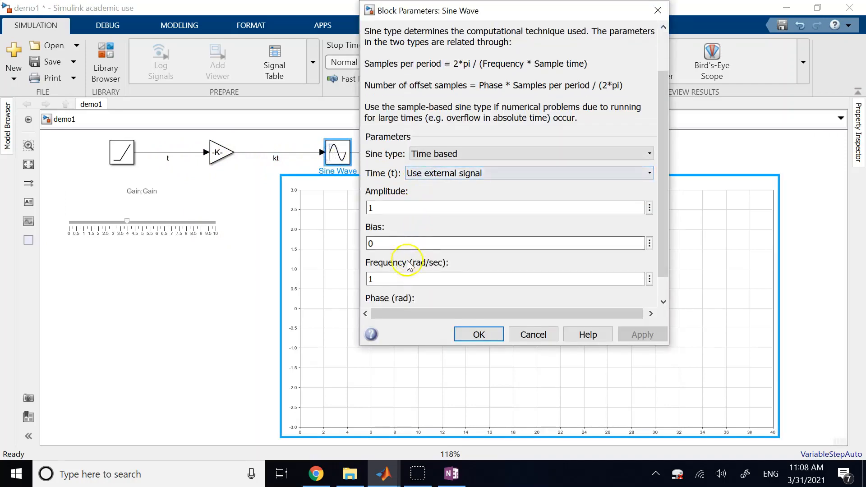
double_click(392, 277)
double_click(383, 209)
scroll(394, 227, down, 2)
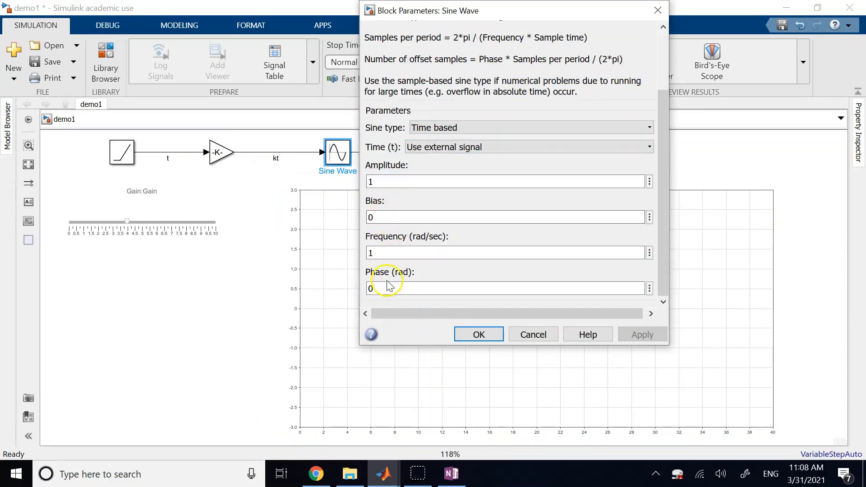
click(478, 333)
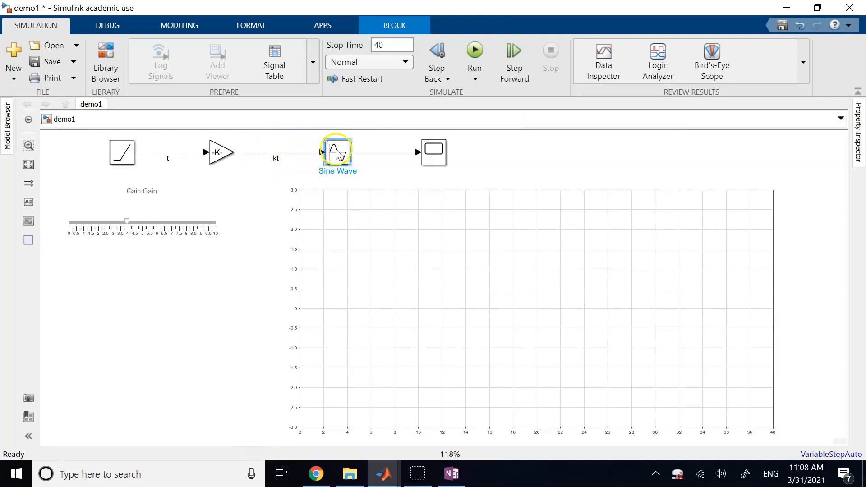
Label the signal line between the Sine Wave block and the Scope "sin(kt)"
click(374, 153)
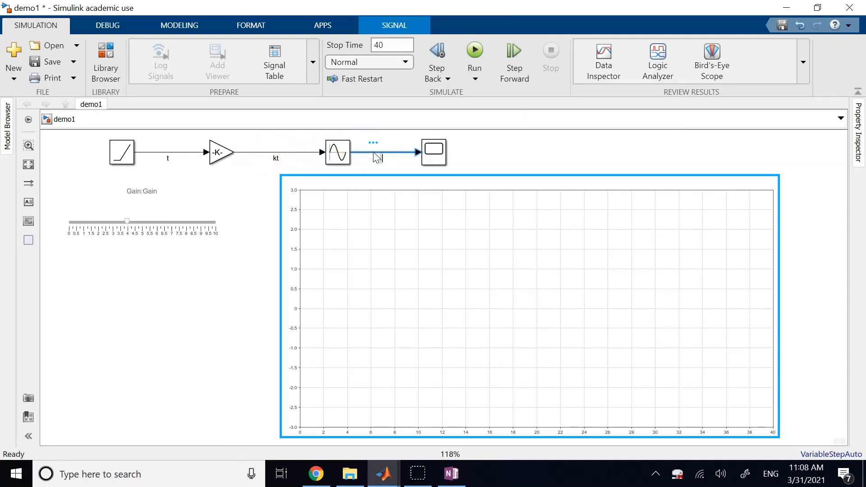
text(sim)
text(()
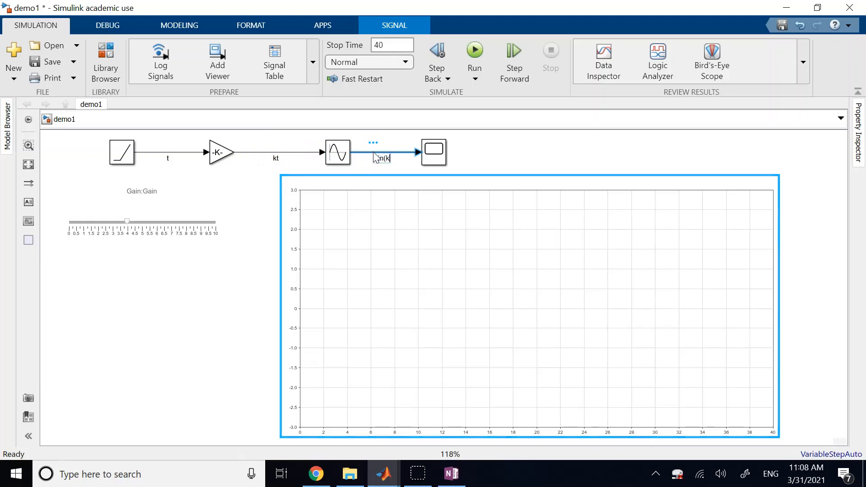
text(kt))
click(505, 146)
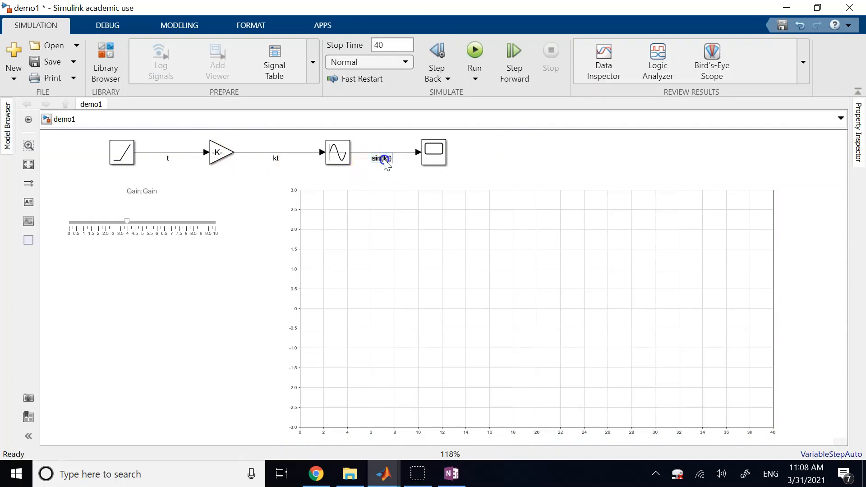
Examine the Gain and Scope blocks in the signal chain and the large dashboard plot below them
click(223, 156)
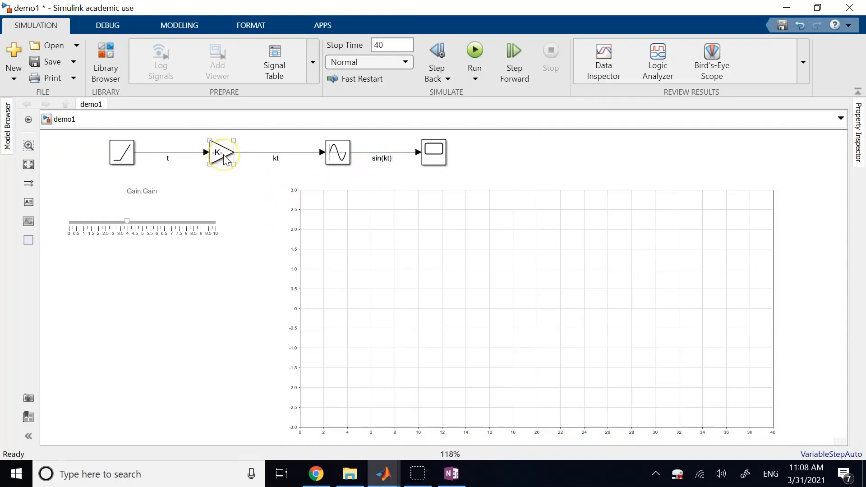
click(362, 386)
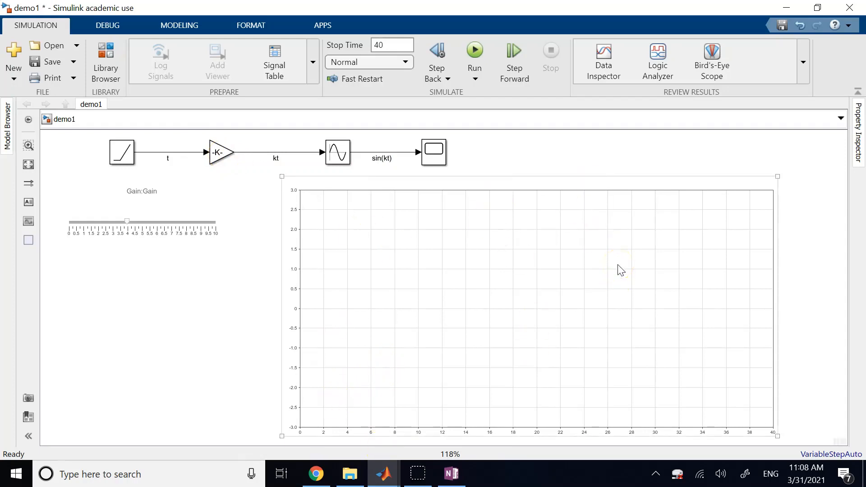
click(506, 159)
click(433, 153)
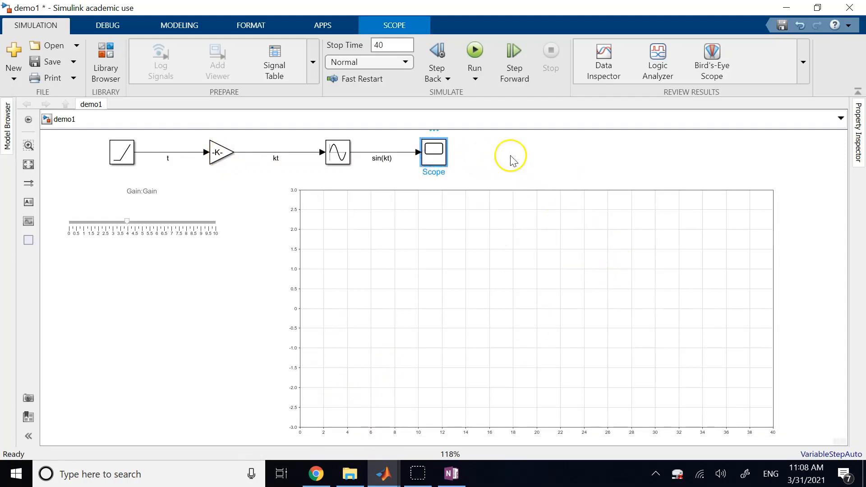
click(512, 158)
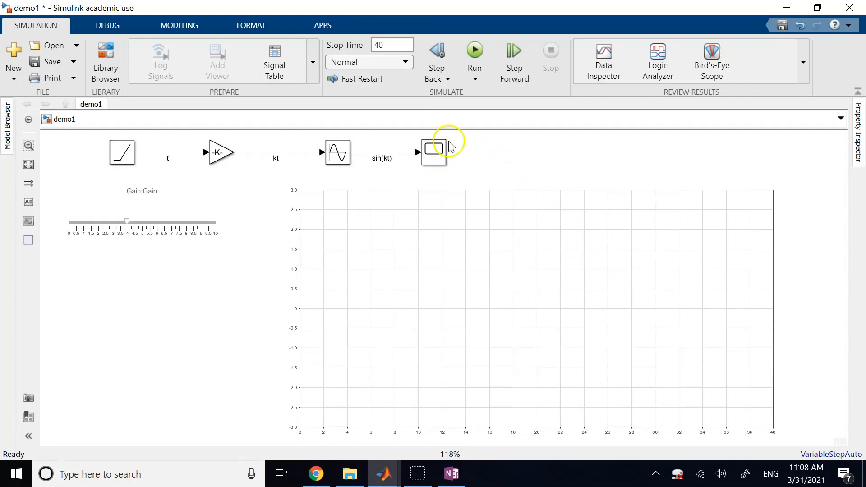
click(219, 157)
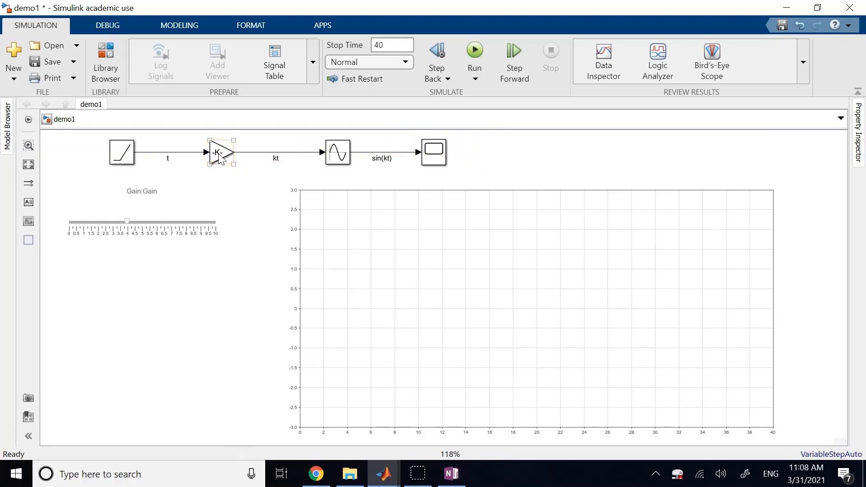
click(441, 152)
click(429, 160)
click(230, 158)
Examine the gain slider and the dashboard plot, checking which block the slider controls
click(128, 224)
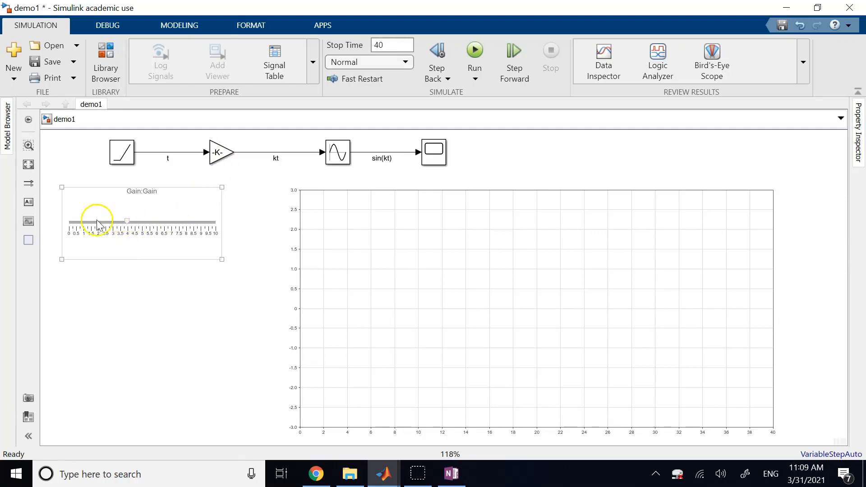
click(224, 155)
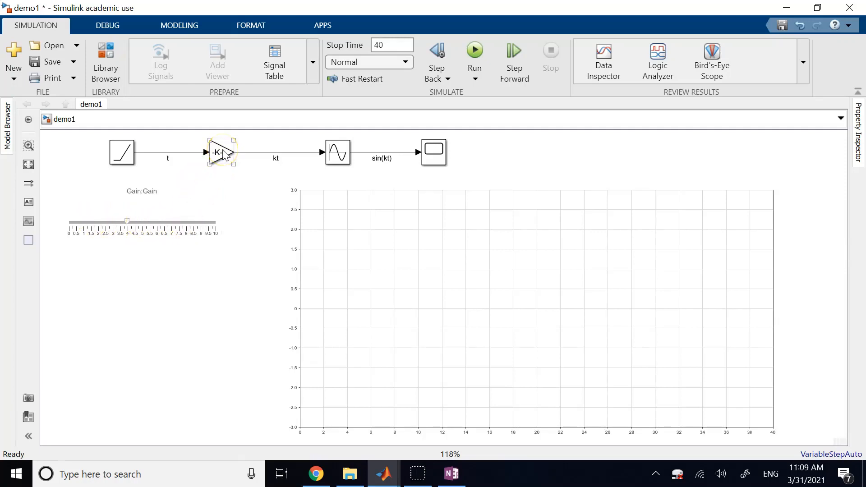
click(145, 227)
click(435, 151)
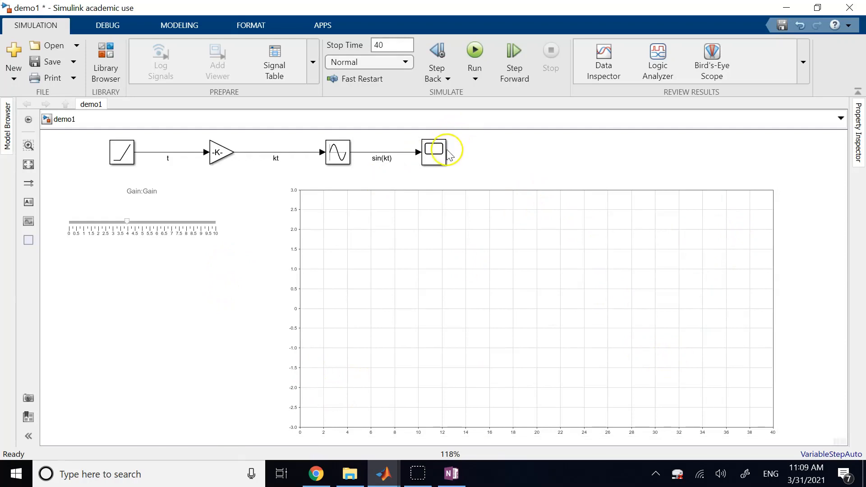
click(398, 258)
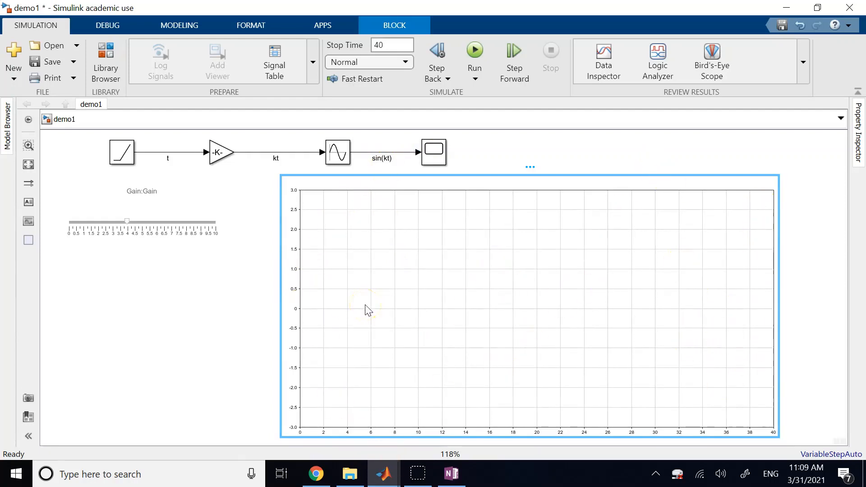
click(122, 219)
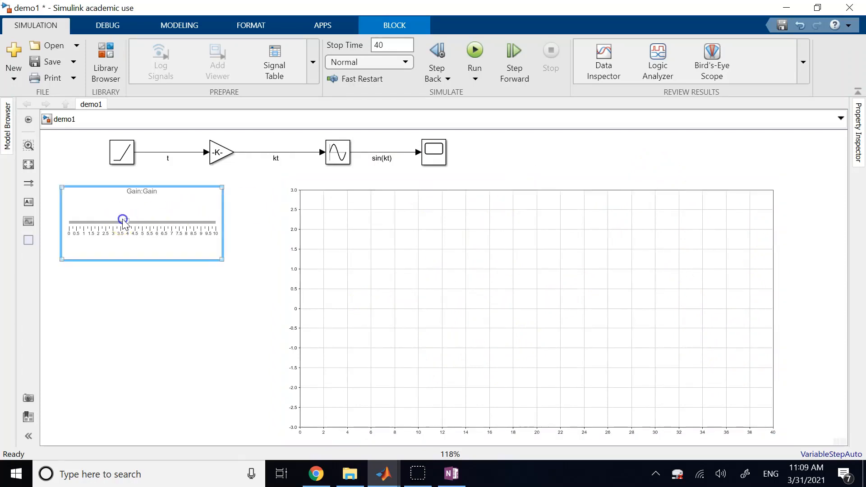
click(371, 270)
click(199, 236)
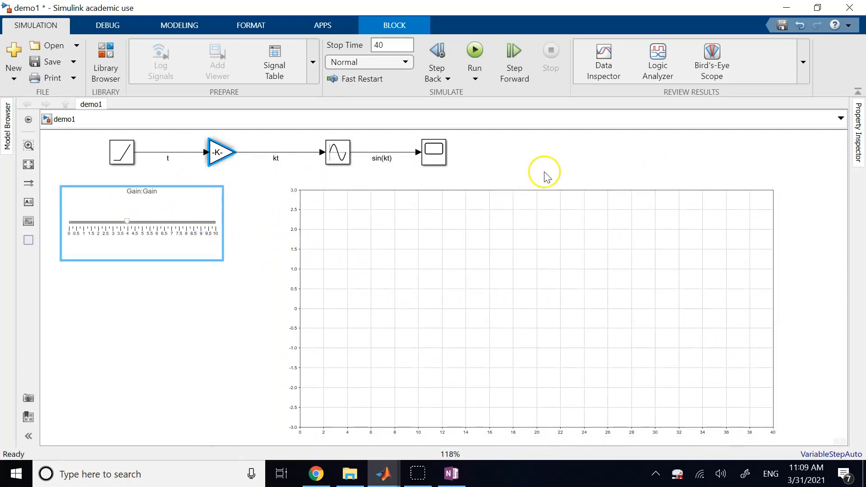
Open the Simulink block library and examine the Sources blocks used in the model's signal chain
click(106, 63)
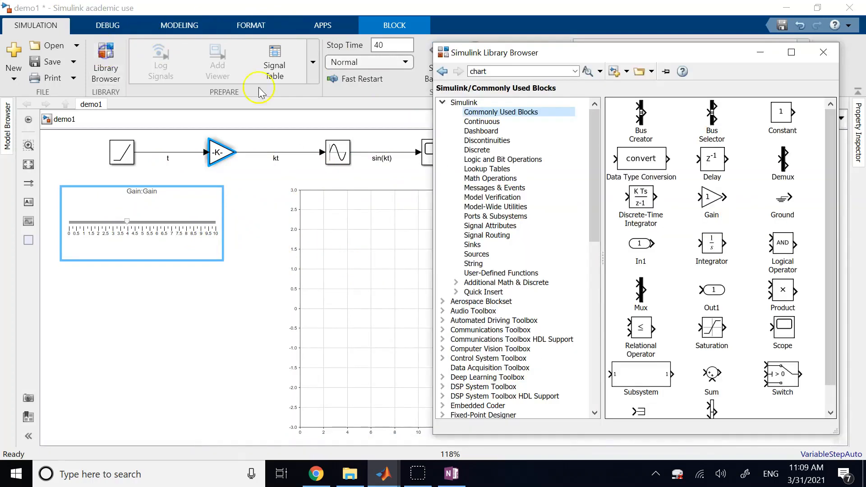
click(479, 254)
scroll(650, 283, down, 6)
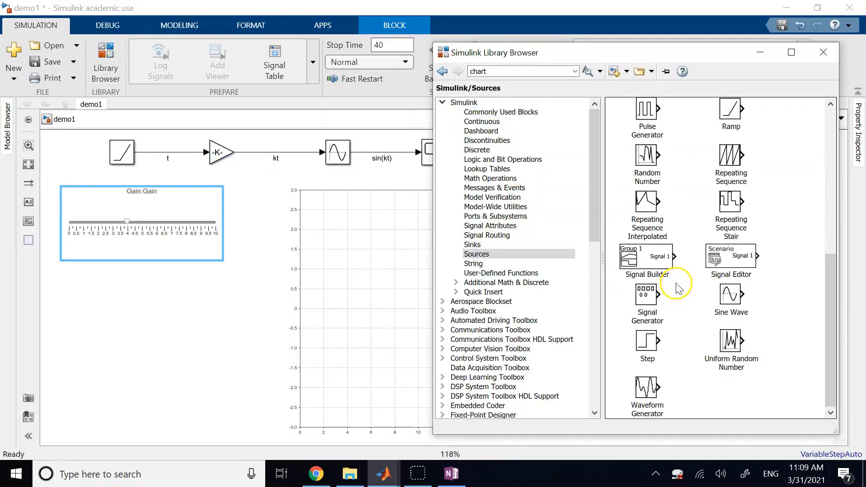
click(223, 153)
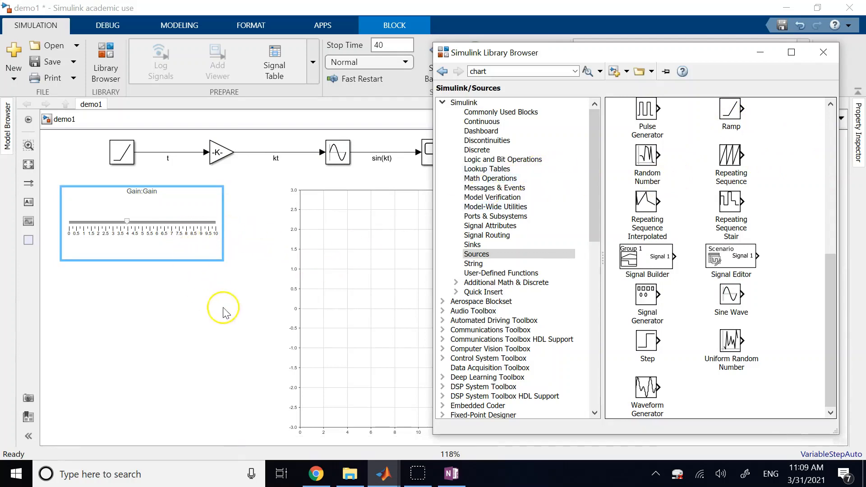
Browse the Dashboard block library, examining the gauges, knobs, switches, Slider and Dashboard Scope
click(490, 132)
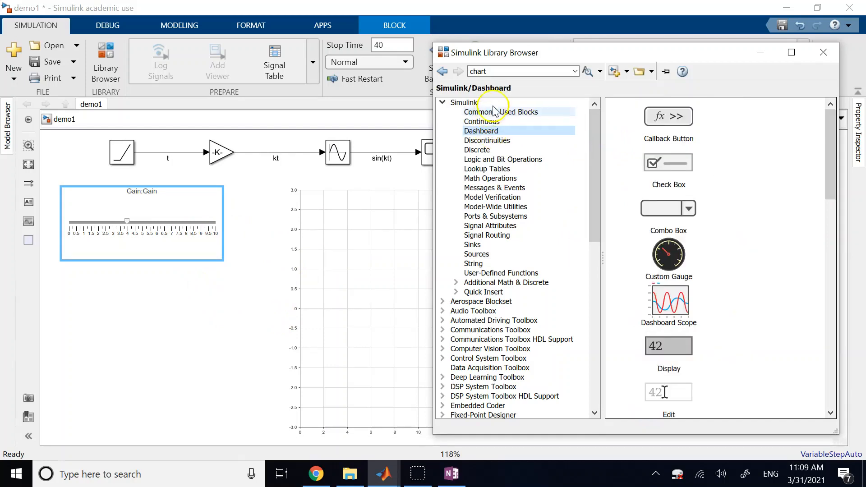
click(497, 124)
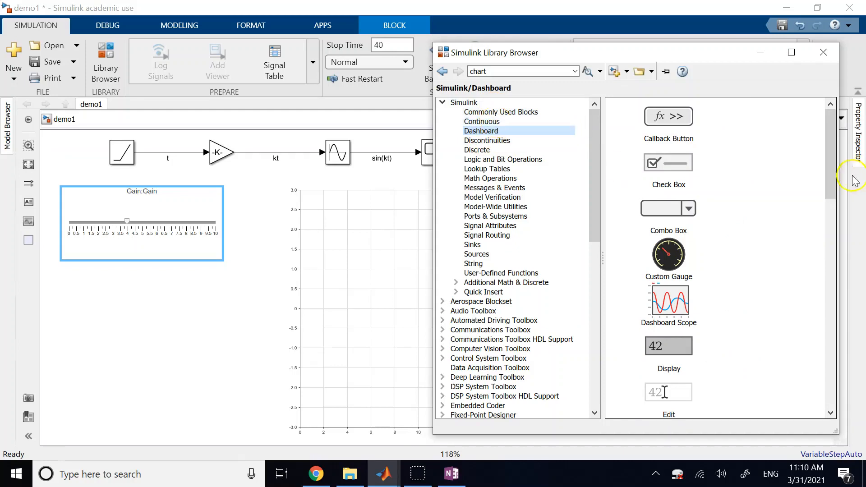
click(829, 139)
drag(829, 139, 828, 357)
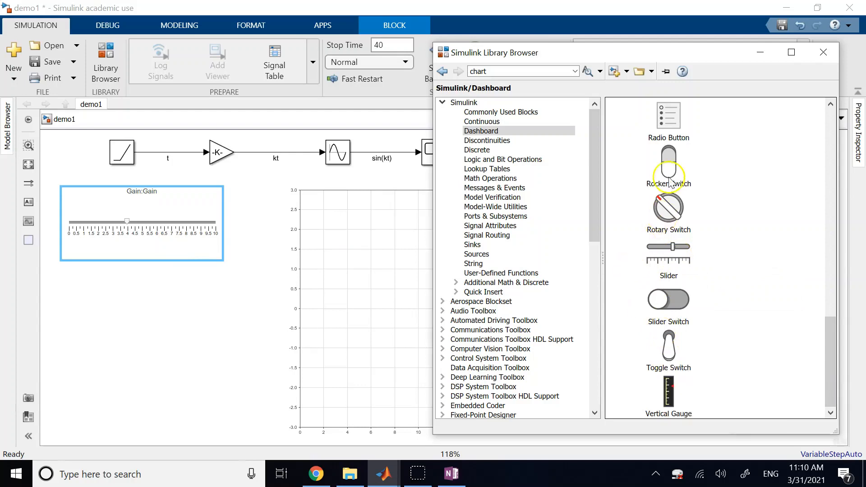
drag(828, 349, 832, 246)
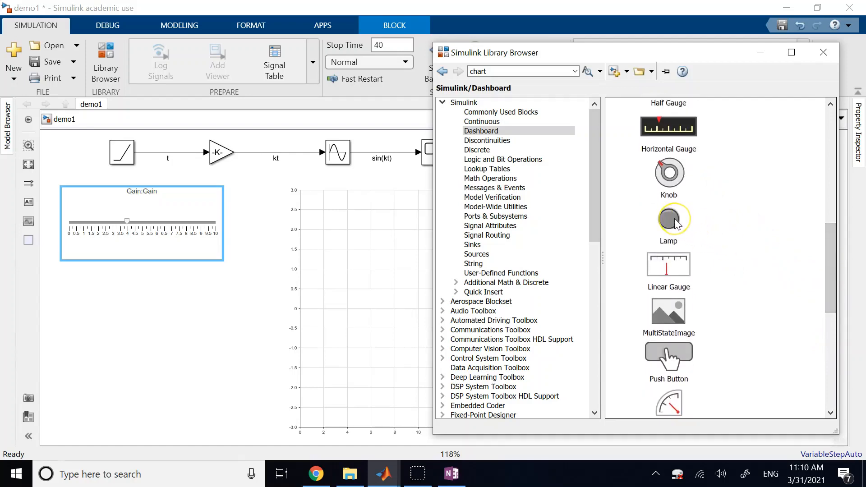
drag(831, 248, 832, 222)
click(295, 232)
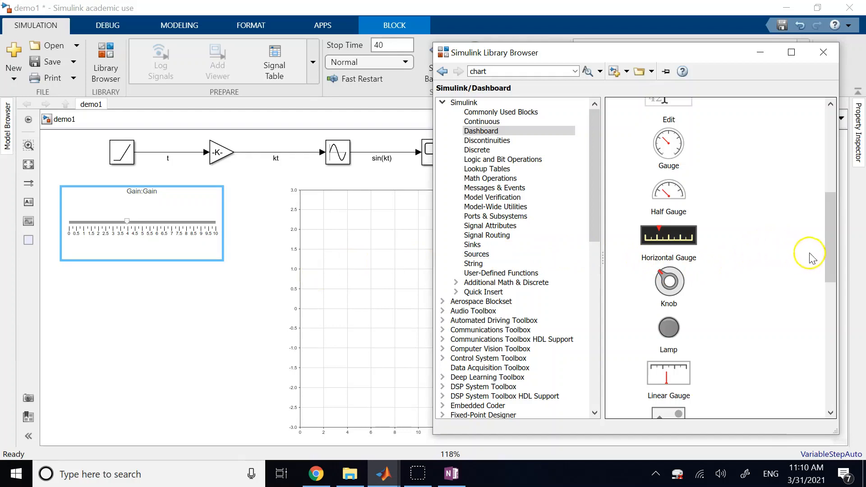
click(828, 248)
drag(829, 248, 823, 207)
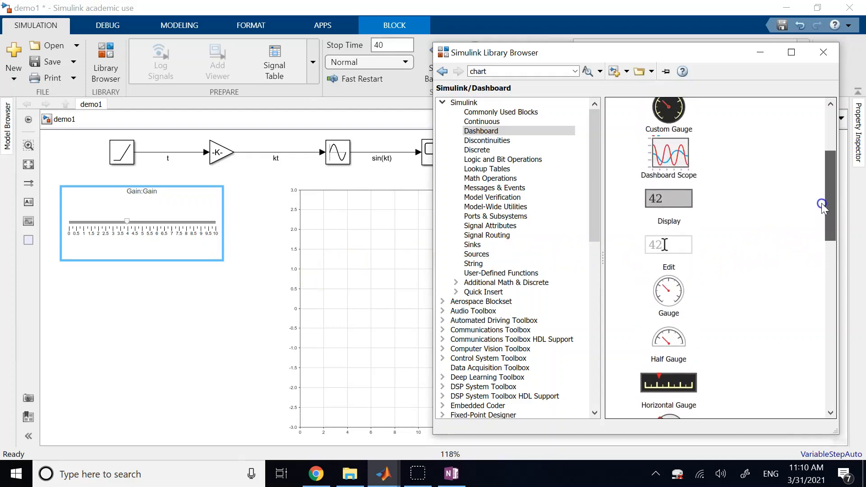
click(665, 165)
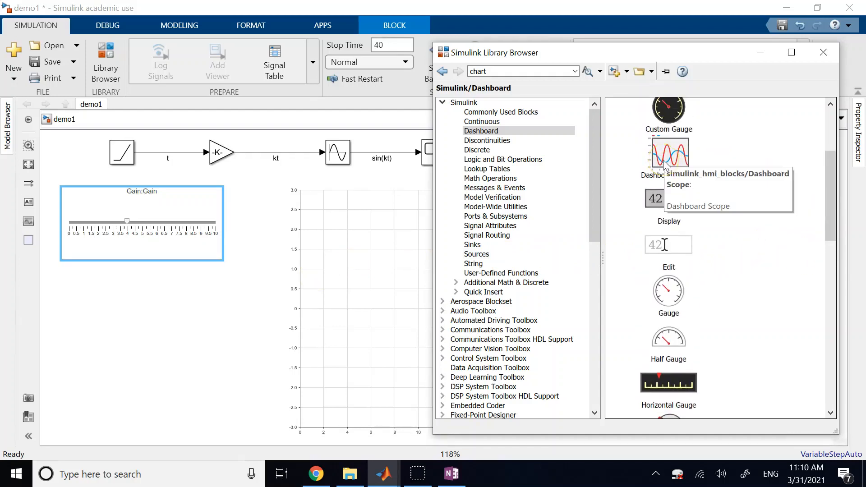
click(384, 249)
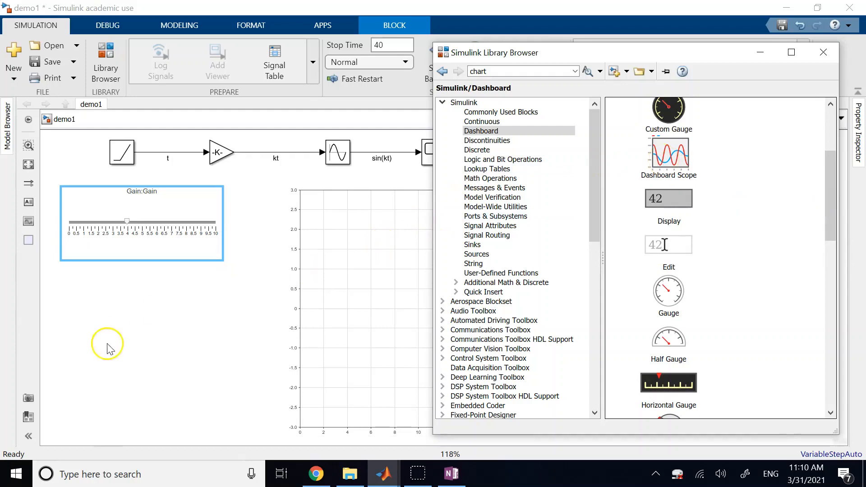
click(108, 346)
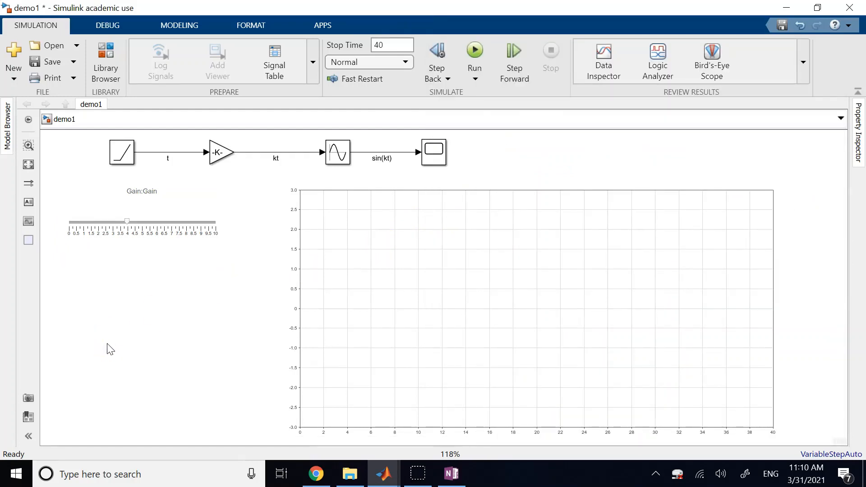
text(dashb)
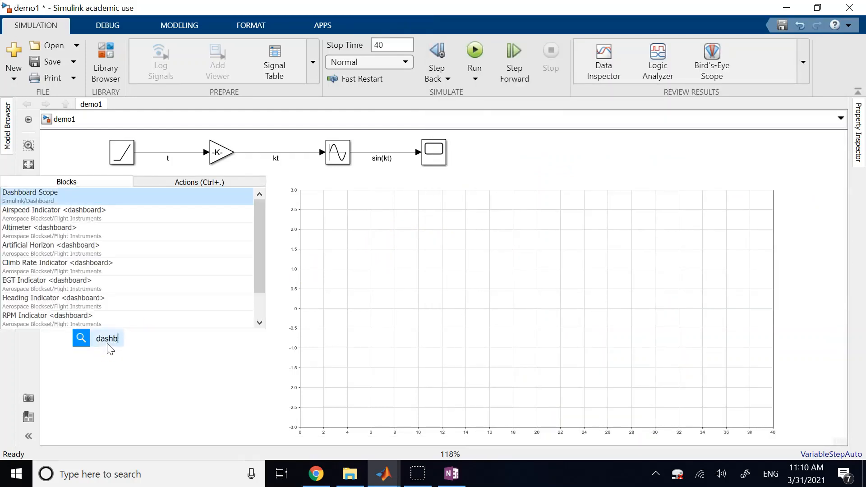
text(oard sc)
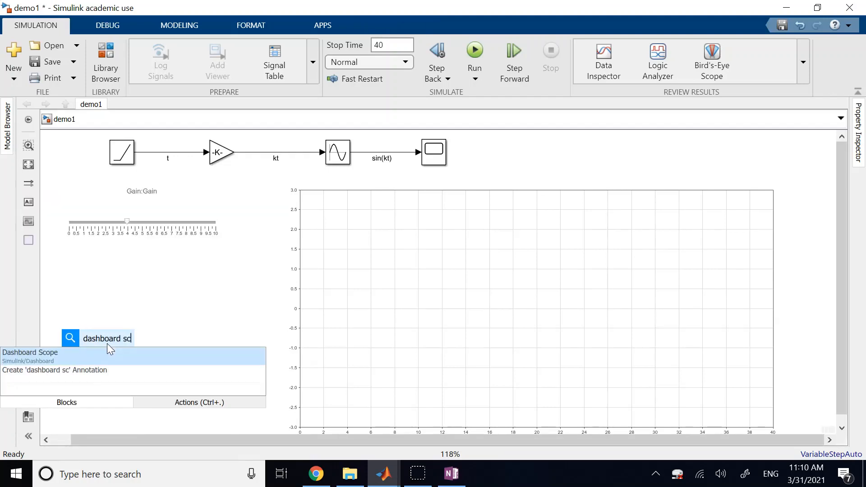
click(172, 315)
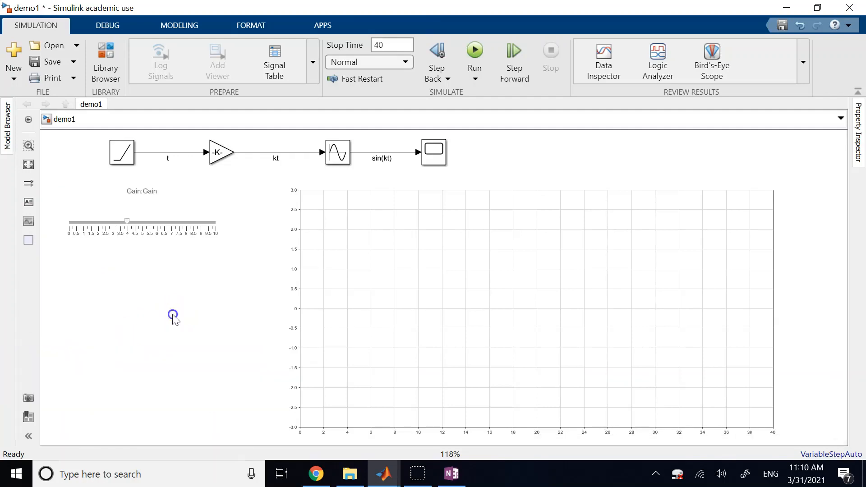
Delete the existing dashboard plot and the gain slider from the demo1 model
click(345, 308)
click(170, 212)
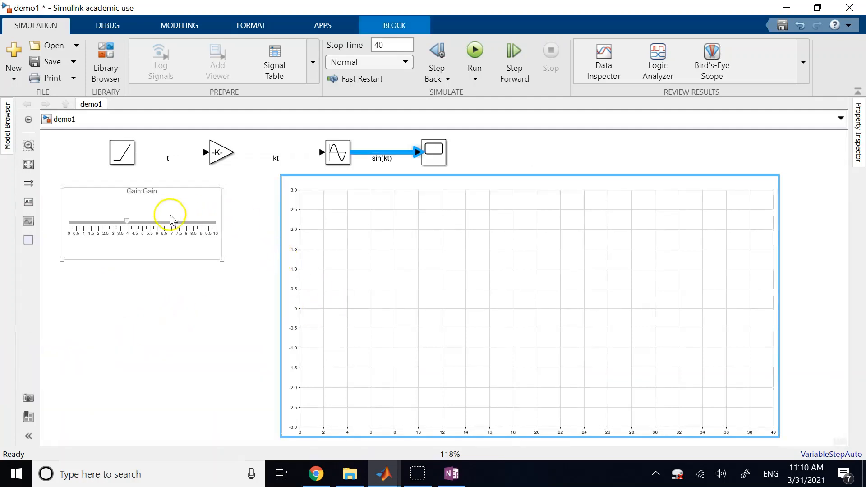
key(Delete)
click(184, 228)
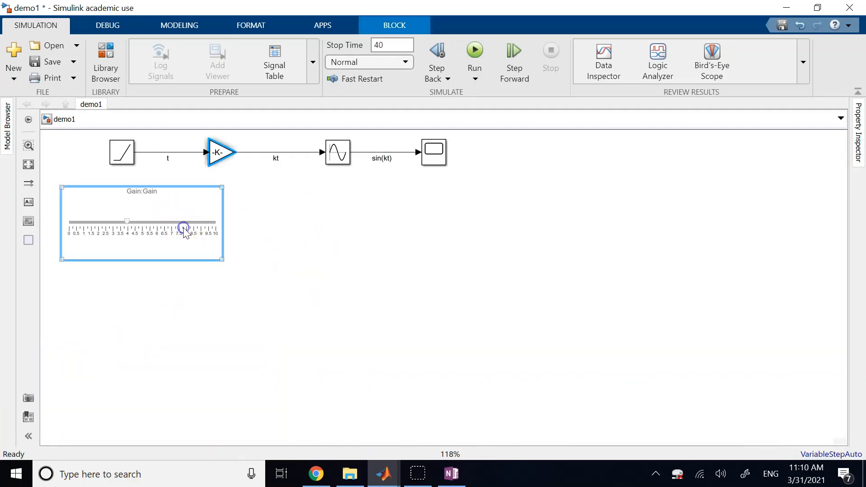
key(Delete)
Add a Dashboard Scope from the Dashboard library to the empty area below the Scope block
click(378, 476)
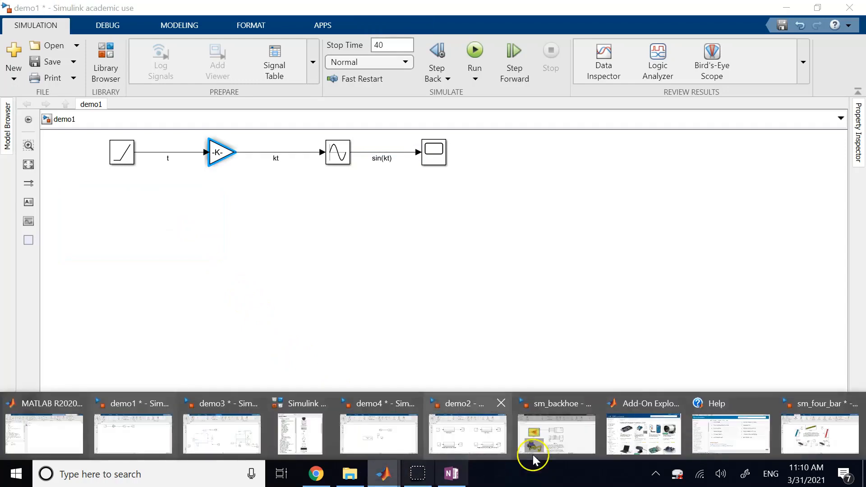
click(282, 437)
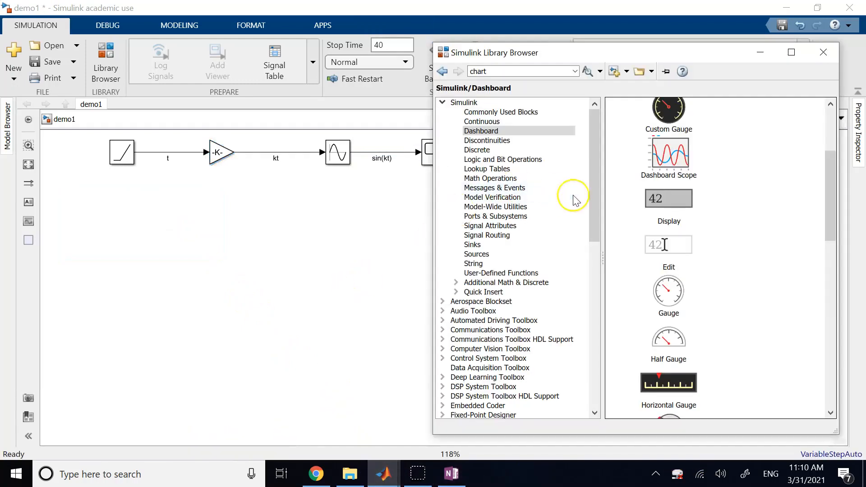
drag(669, 156, 521, 280)
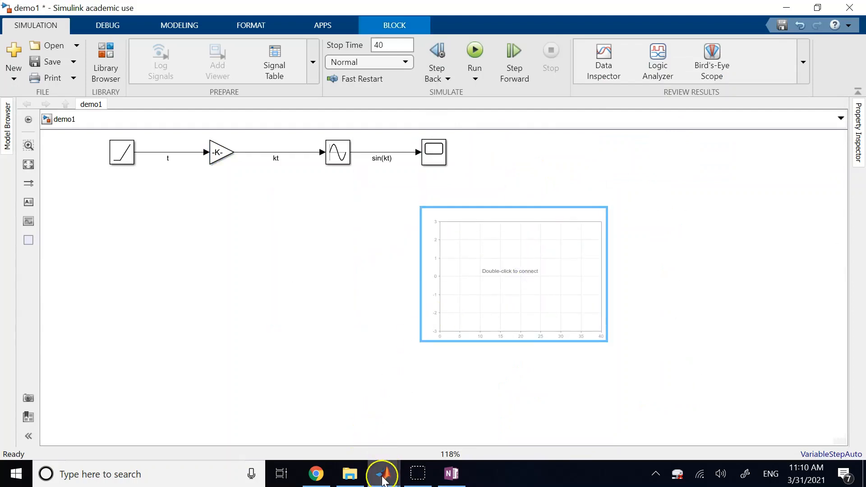
Add a Slider from the Dashboard library to the empty area below the Gain block
click(383, 473)
click(314, 440)
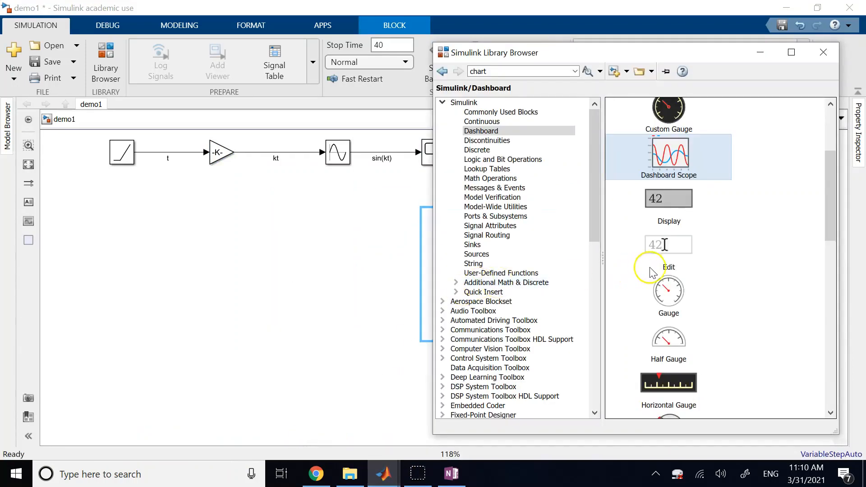
scroll(659, 264, down, 5)
scroll(656, 266, down, 7)
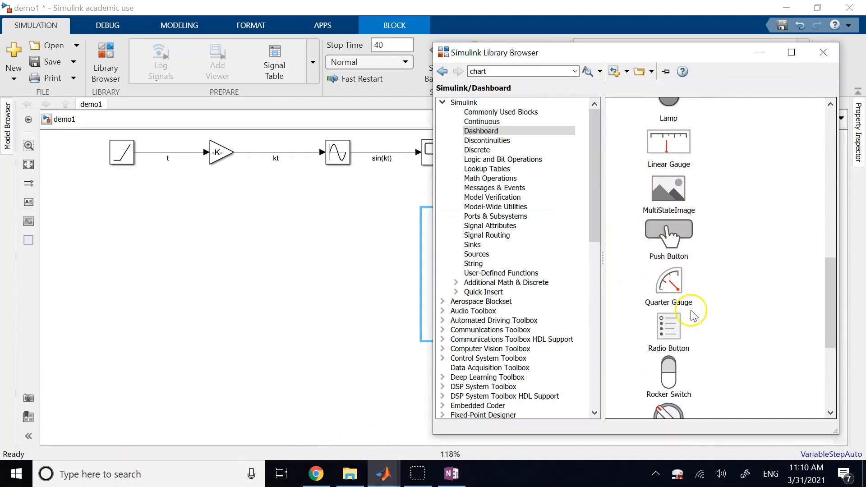
drag(685, 315, 208, 294)
click(331, 370)
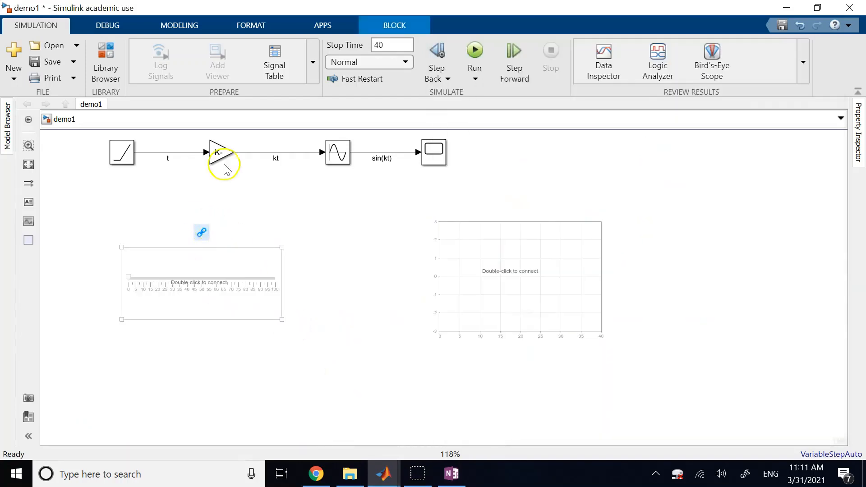
Connect the new Slider to the Gain block's Gain parameter
double_click(213, 278)
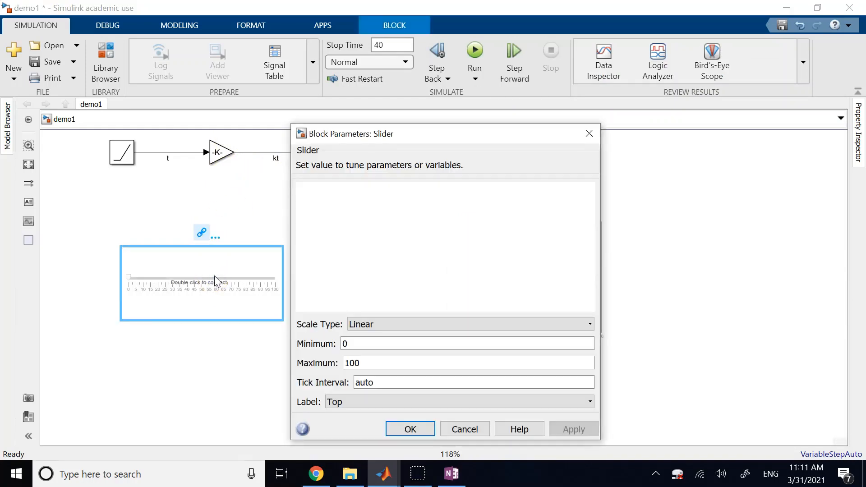
drag(421, 135, 599, 107)
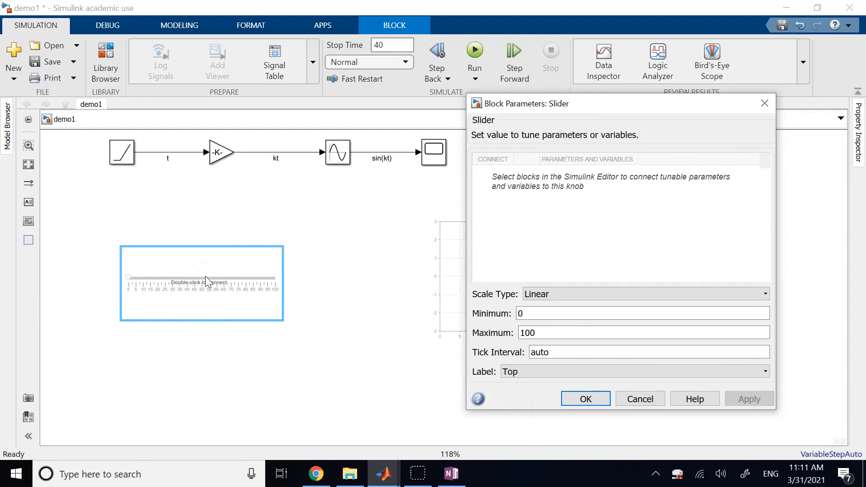
click(219, 153)
double_click(219, 153)
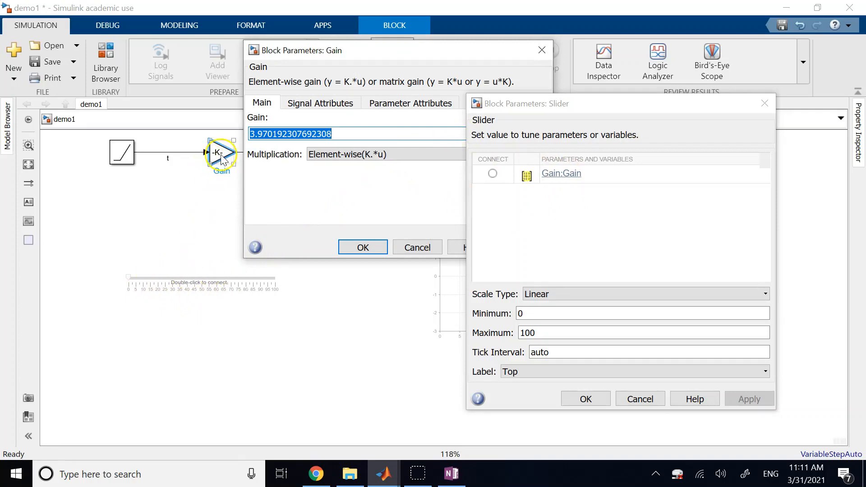
click(493, 174)
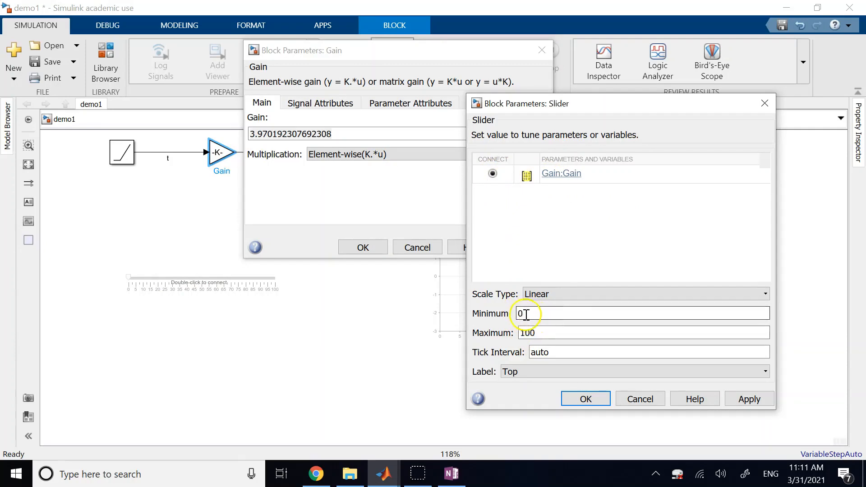
Set the Slider's minimum to 1 and maximum to 10, then apply and close the open block parameters
text(1)
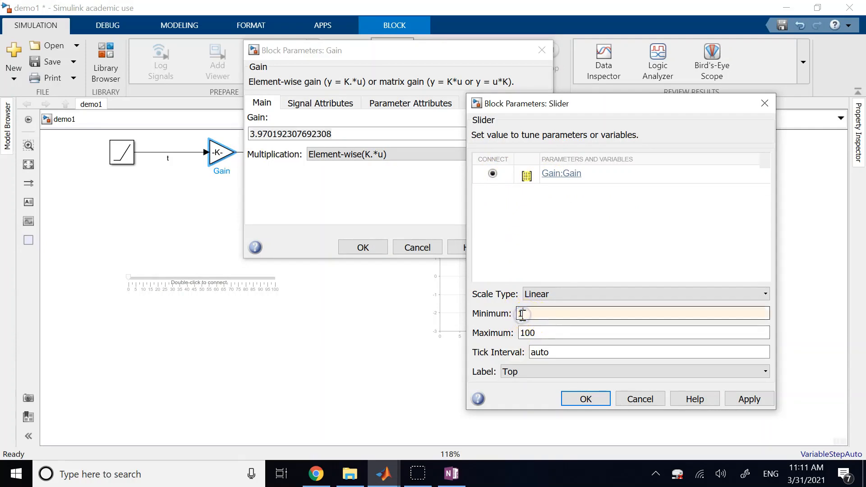
double_click(541, 333)
text(1)
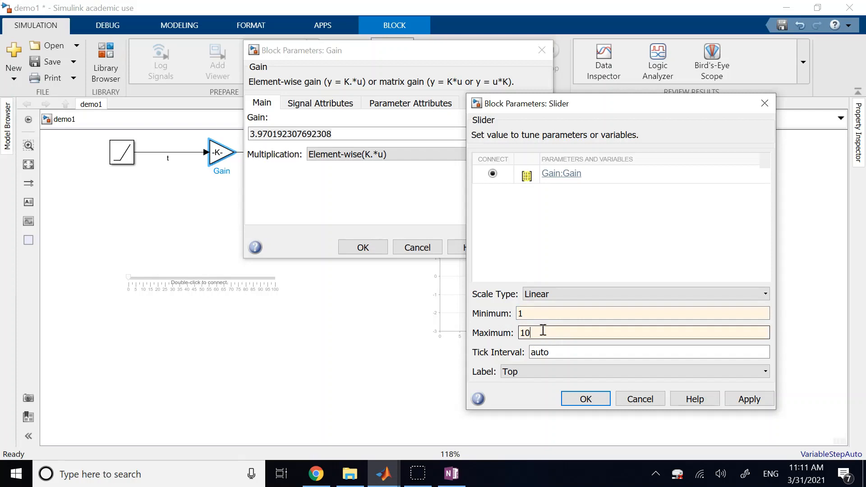
click(585, 399)
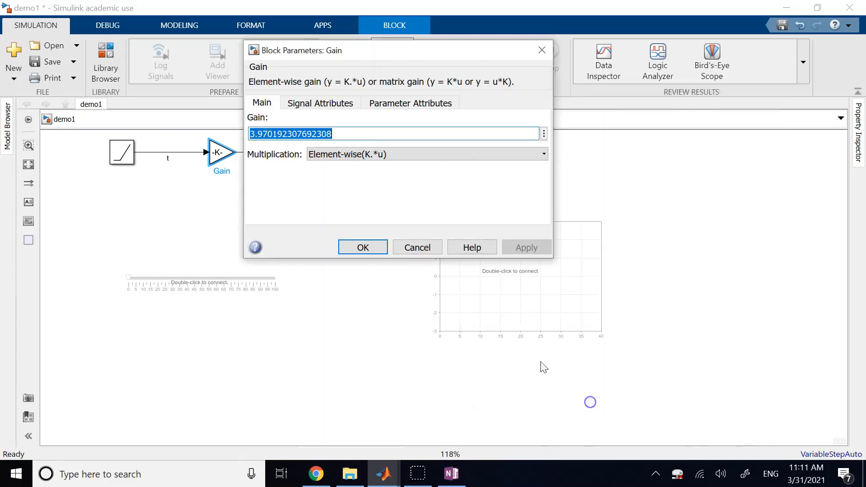
click(375, 252)
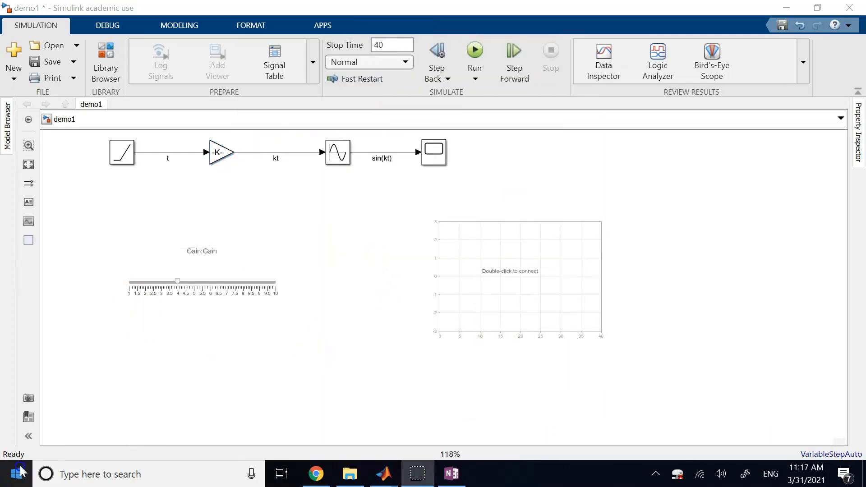
Move the gain slider to about 7.3
click(164, 284)
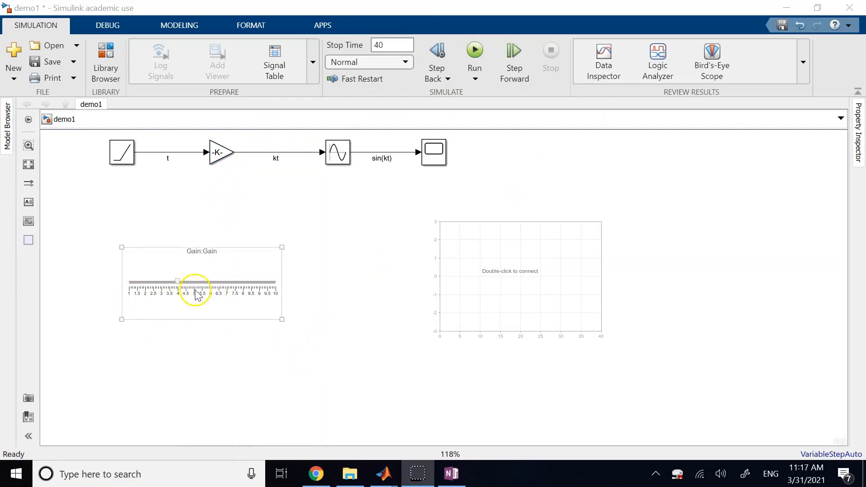
drag(190, 283, 166, 286)
click(317, 277)
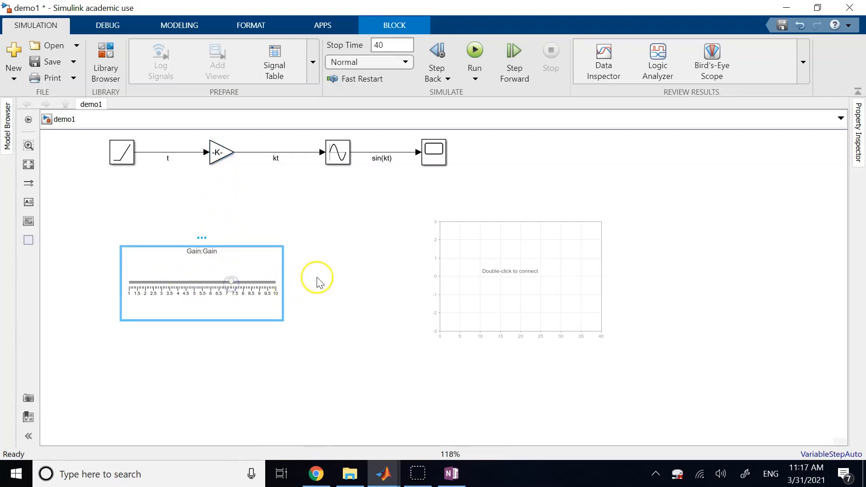
Connect the Dashboard Scope to the sin(kt) signal between the sine block and the Scope
click(560, 296)
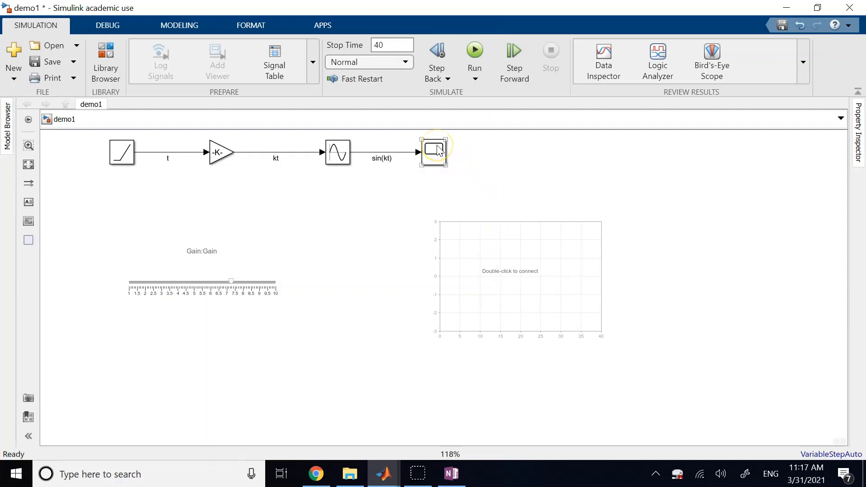
double_click(496, 261)
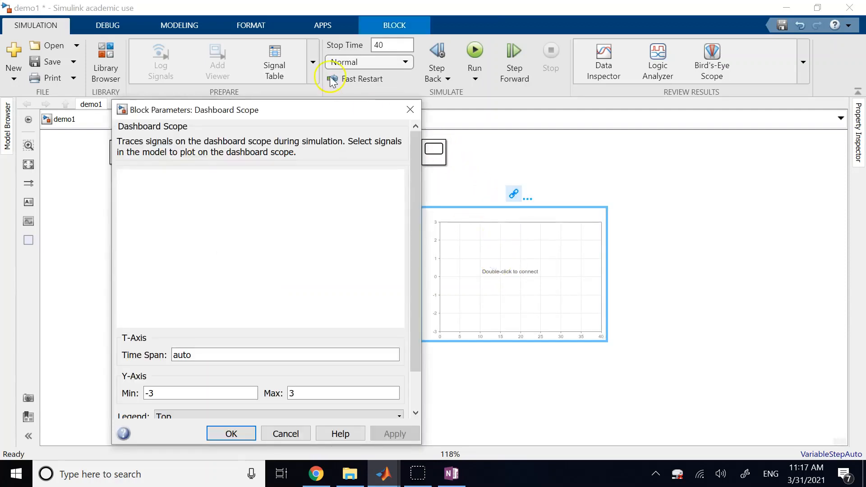
drag(318, 113, 713, 108)
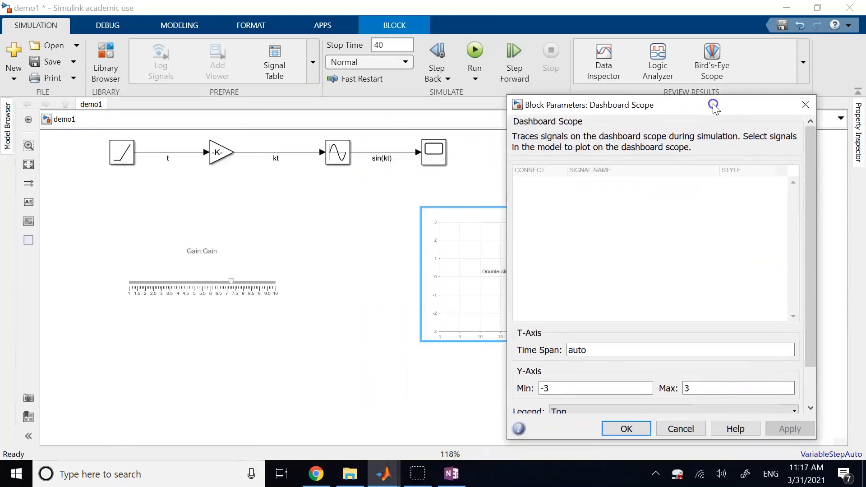
click(380, 154)
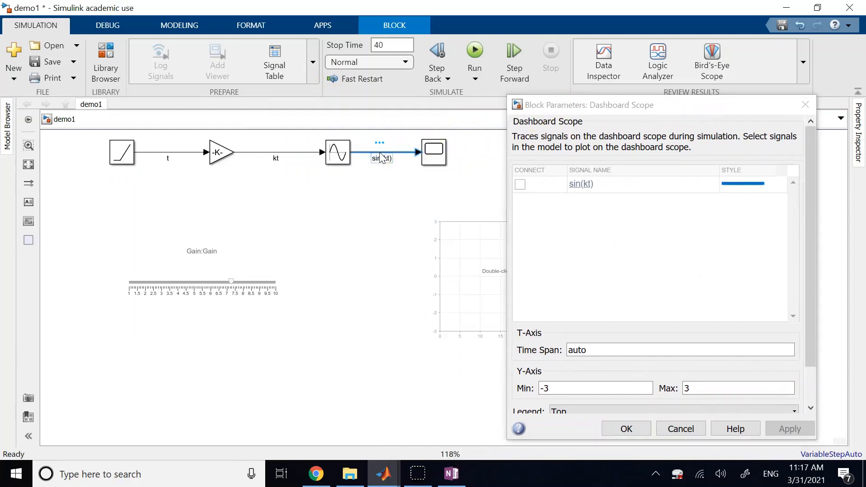
click(521, 184)
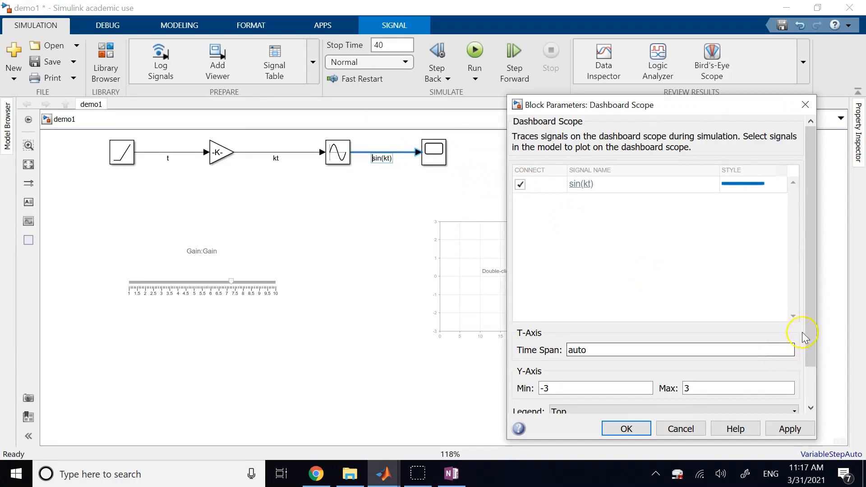
Set the Dashboard Scope's Y-axis minimum to -2 and maximum to 2, and confirm its block parameters
drag(805, 333, 808, 398)
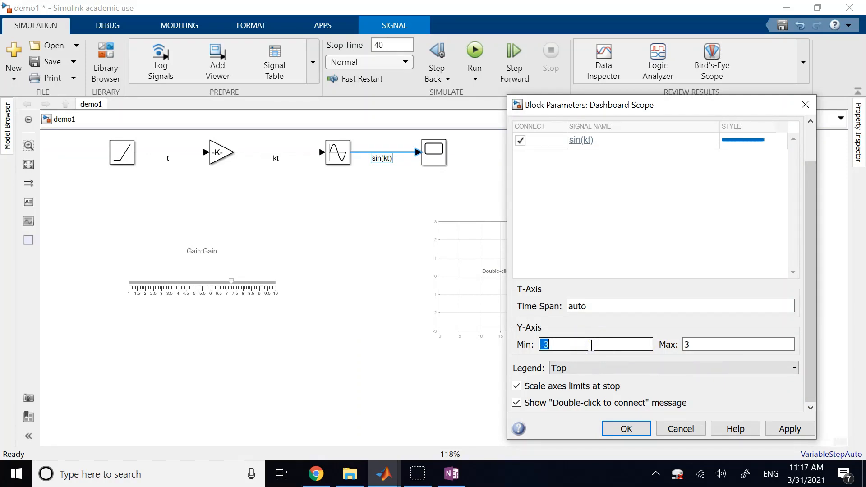
text(-2)
double_click(709, 346)
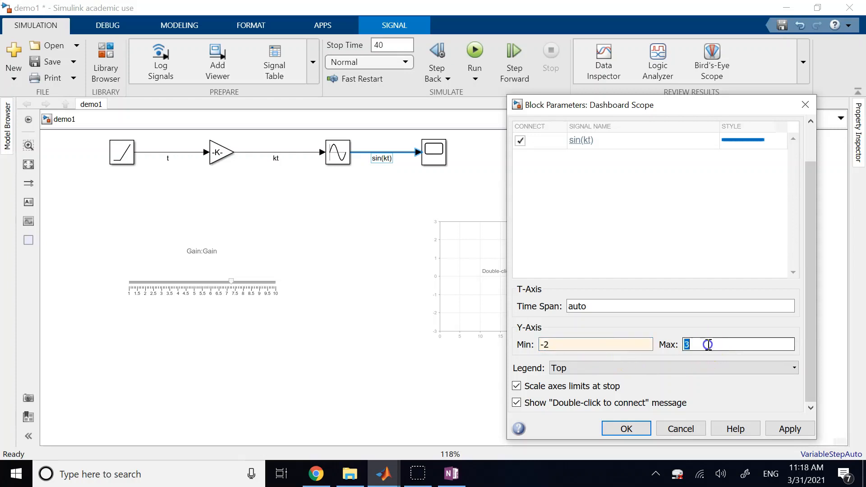
text(2)
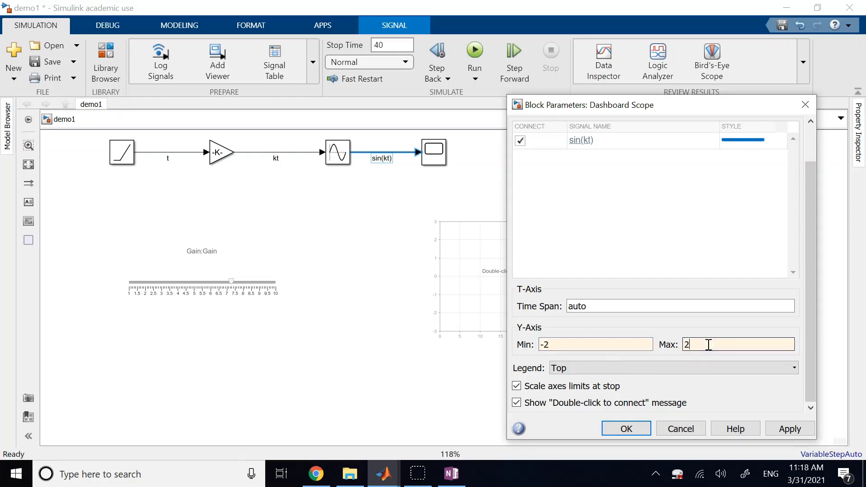
click(630, 428)
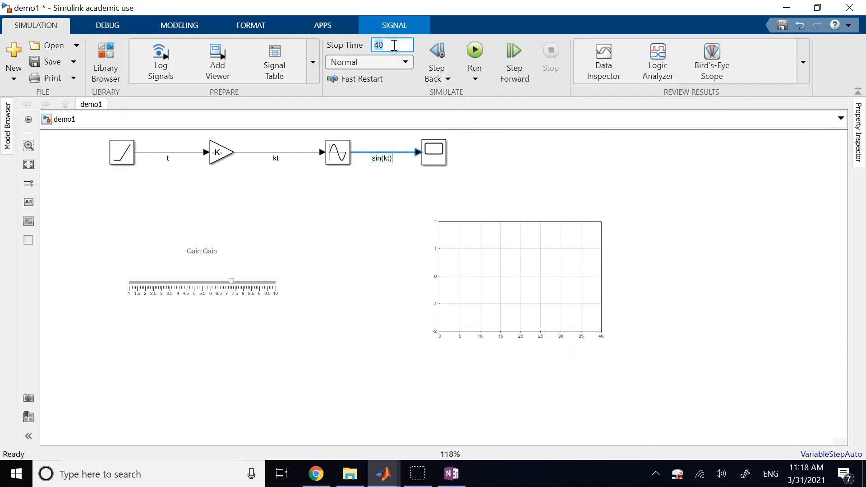
Move the gain slider to about 2 and run the simulation
click(475, 51)
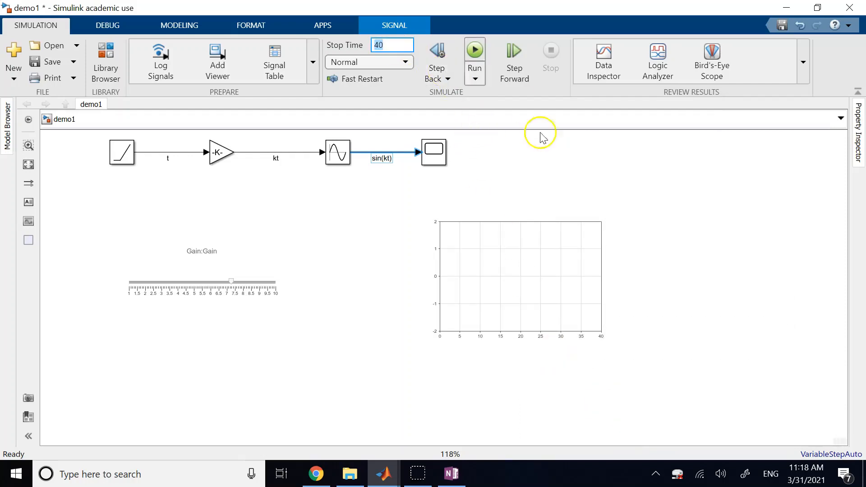
click(213, 282)
mouse_move(232, 284)
mouse_down()
mouse_move(185, 284)
mouse_move(230, 280)
mouse_up()
double_click(231, 282)
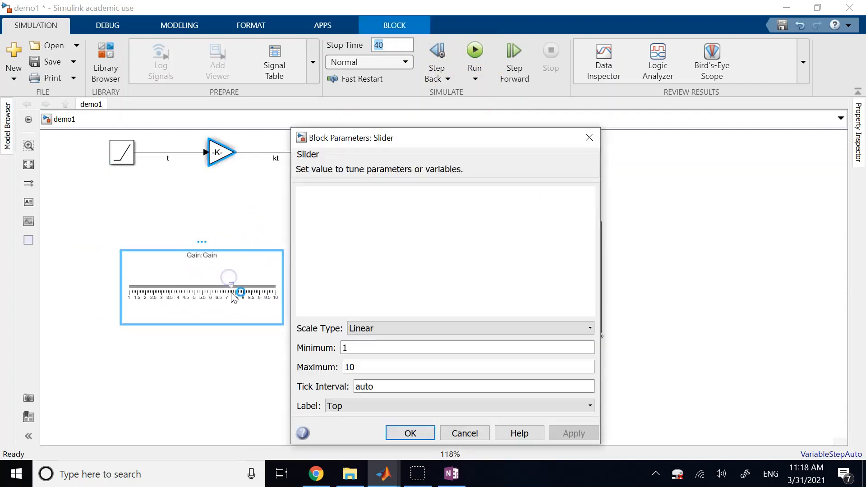
click(463, 434)
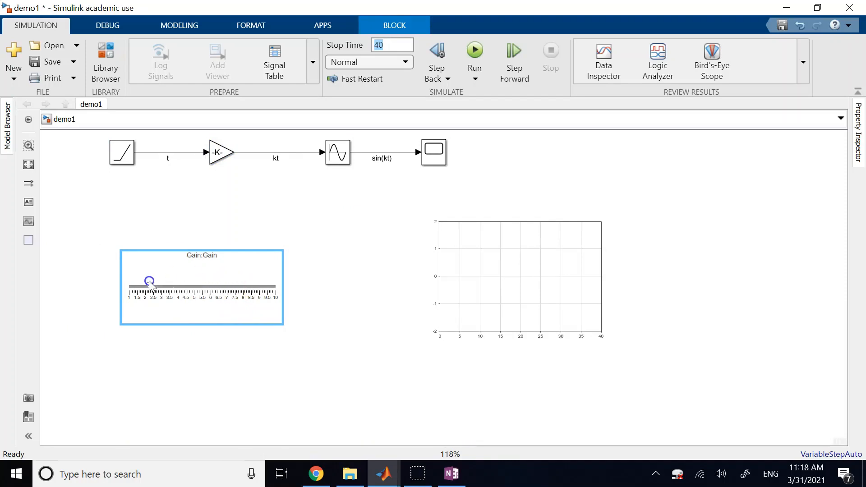
click(477, 49)
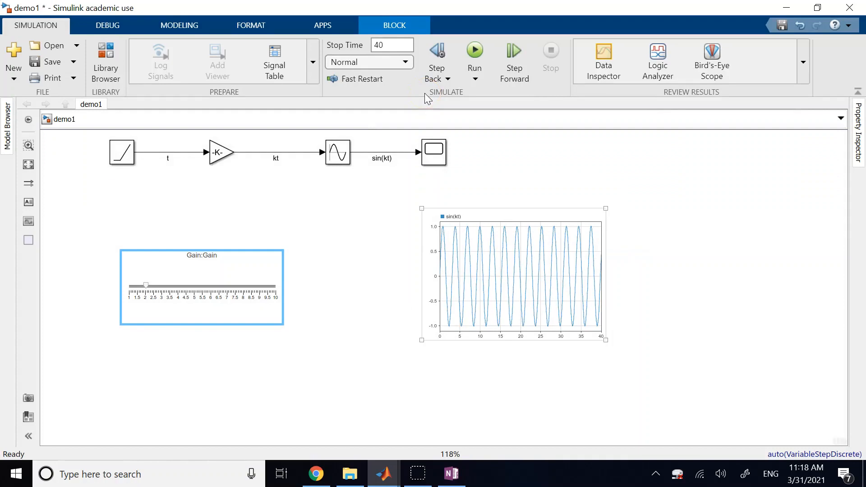
Run the simulation with the gain slider at about 6, and again with it at about 9.6
click(150, 285)
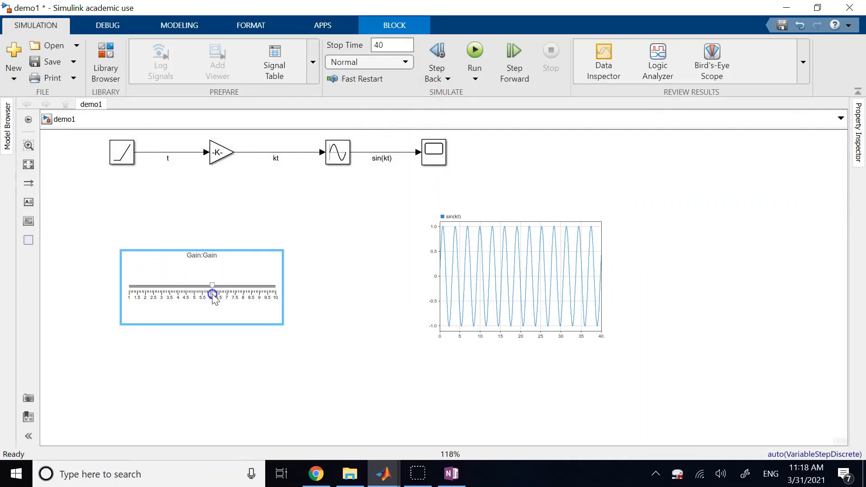
click(482, 51)
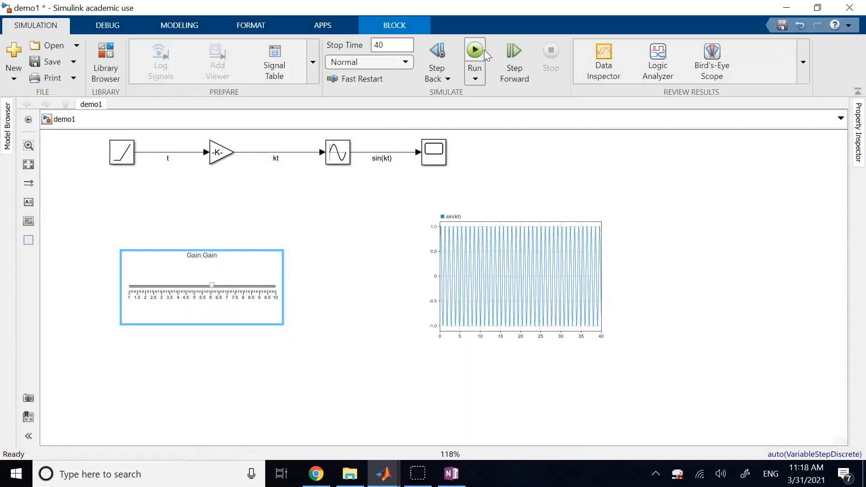
click(270, 286)
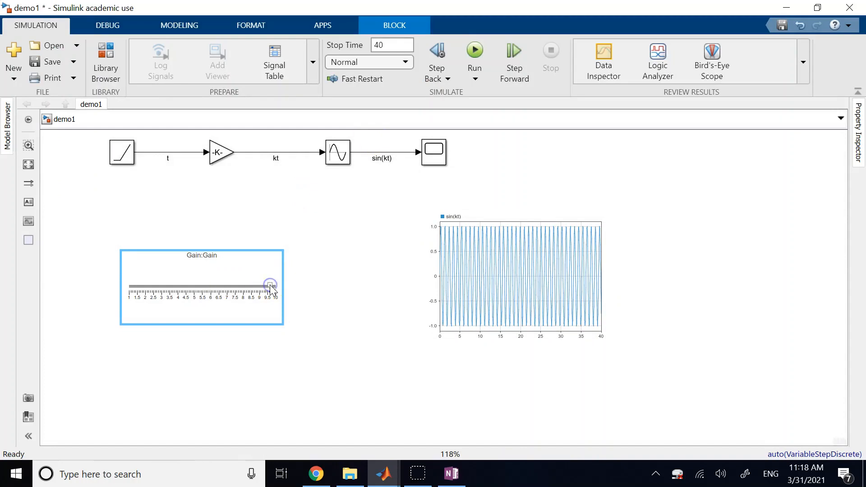
click(474, 45)
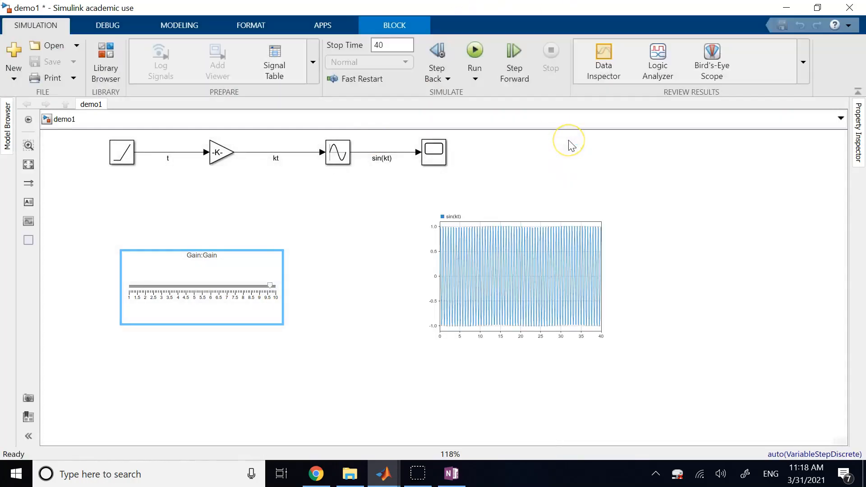
Enlarge the Dashboard Scope so it fills the free area beside the gain slider, below the block chain
click(505, 280)
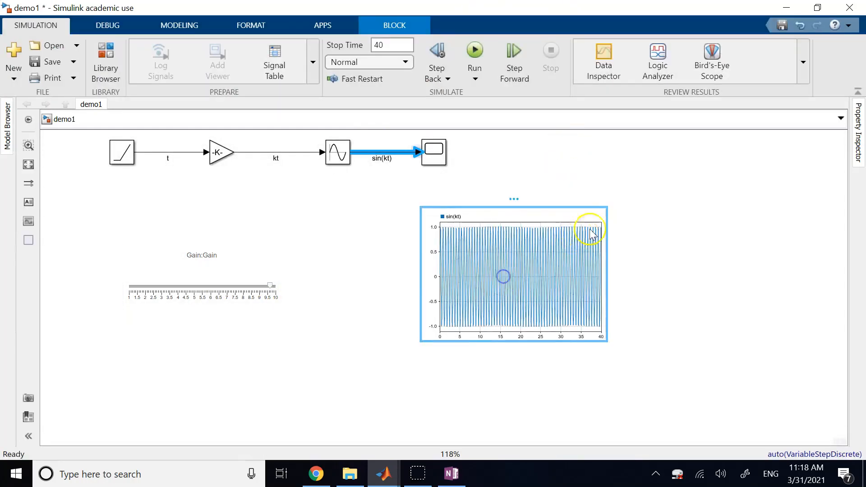
drag(608, 207, 799, 175)
drag(421, 341, 316, 409)
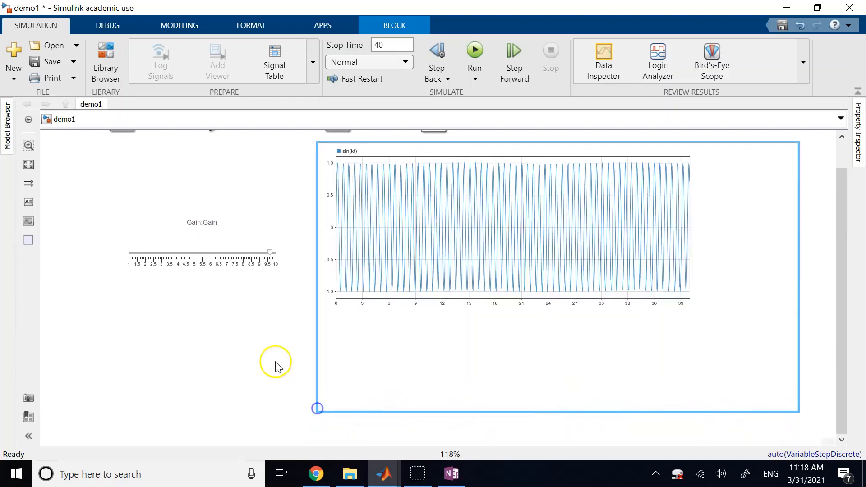
scroll(271, 364, up, 3)
scroll(270, 363, down, 4)
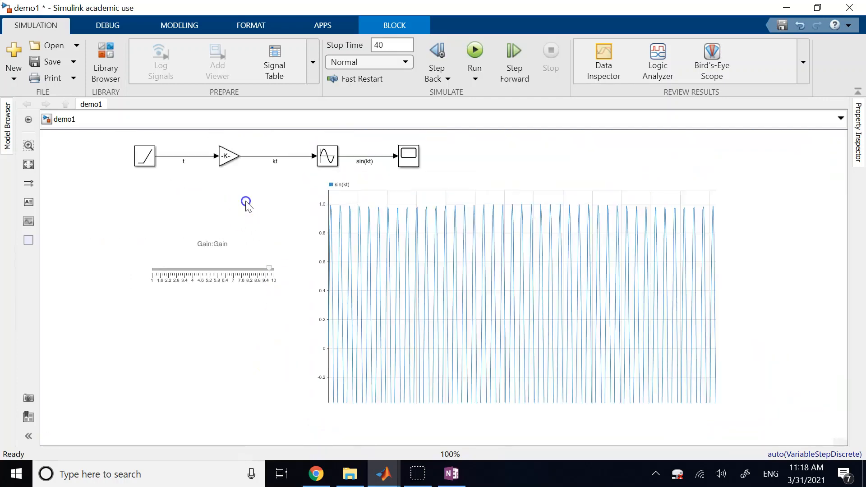
Lower the gain slider to about 2 and rerun the simulation to redraw the enlarged scope
click(186, 267)
click(167, 270)
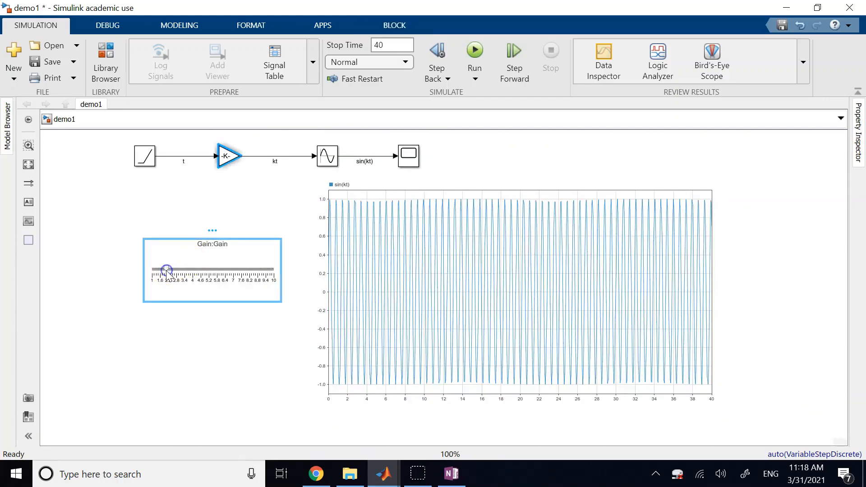
click(474, 51)
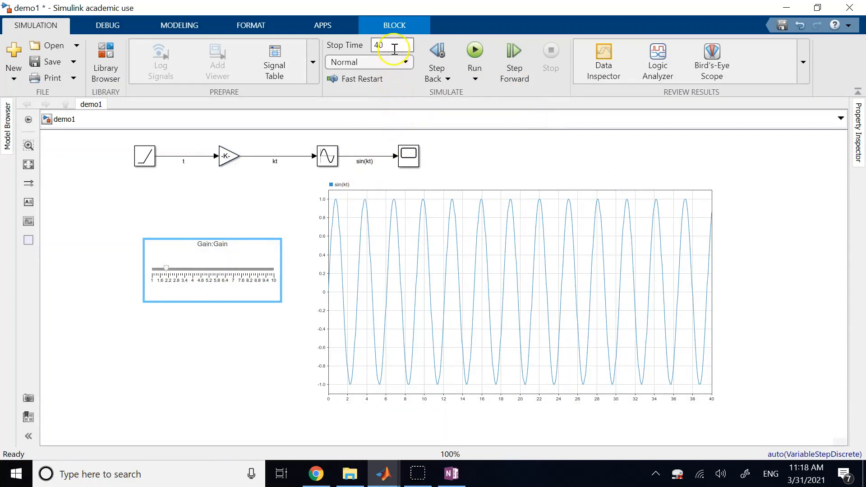
click(377, 46)
drag(367, 44, 367, 44)
click(425, 277)
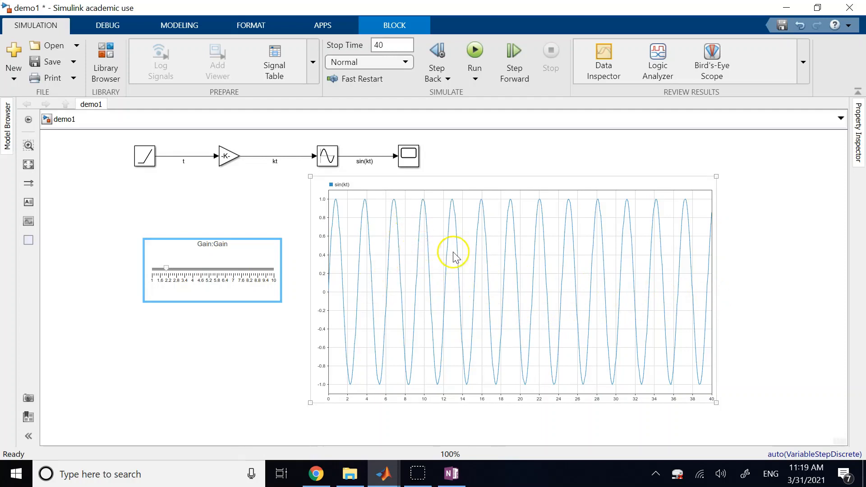
click(497, 172)
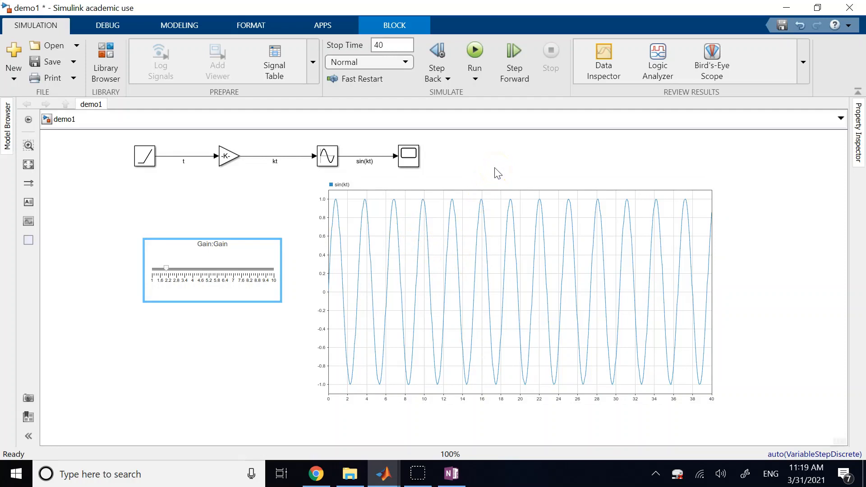
Enable stepping back in the simulation stepping options and run the simulation again
click(445, 54)
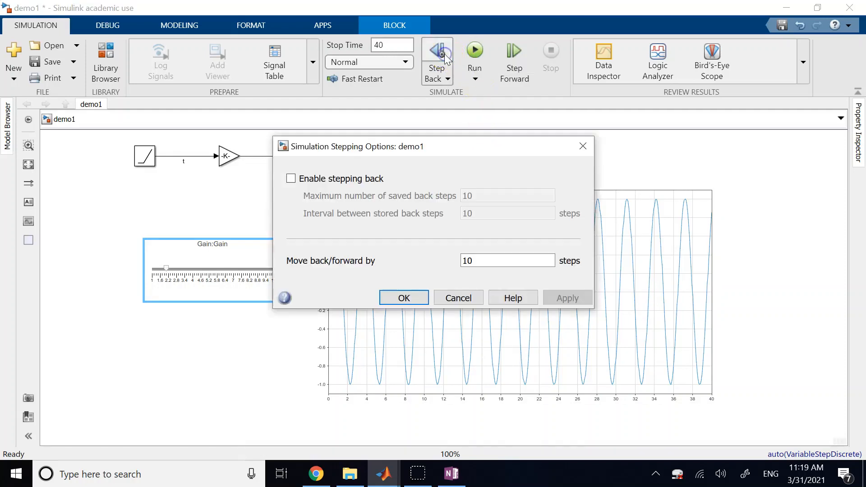
click(292, 179)
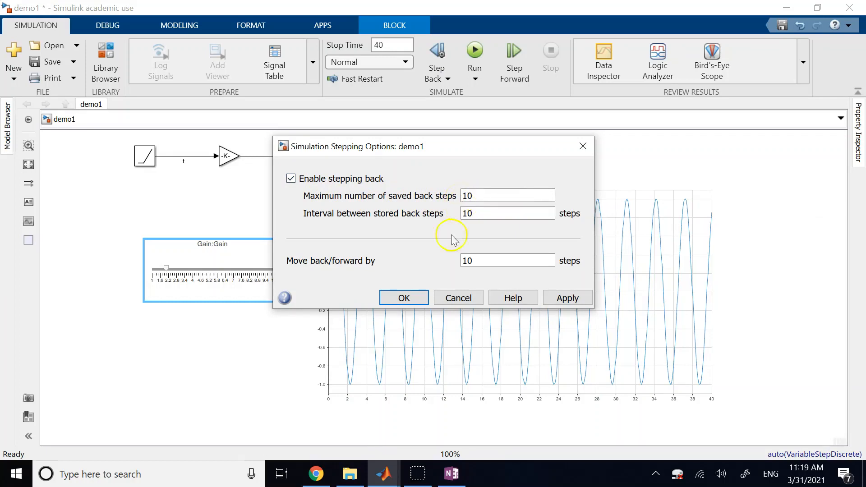
click(423, 298)
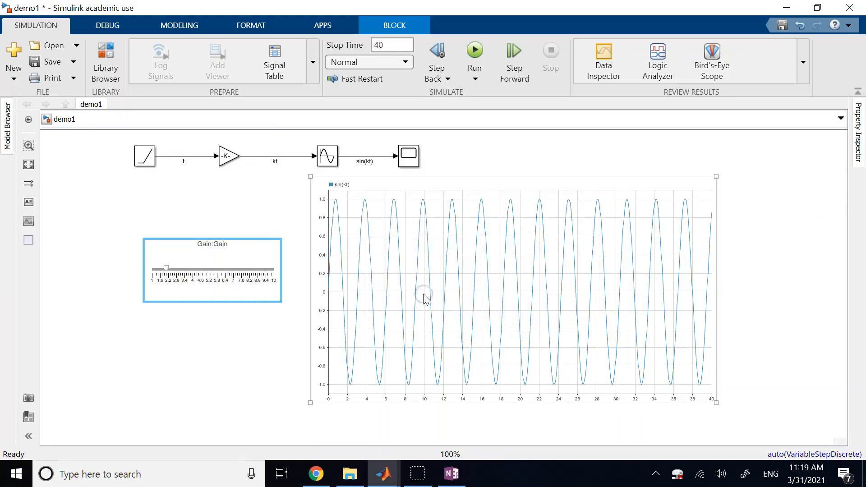
click(480, 49)
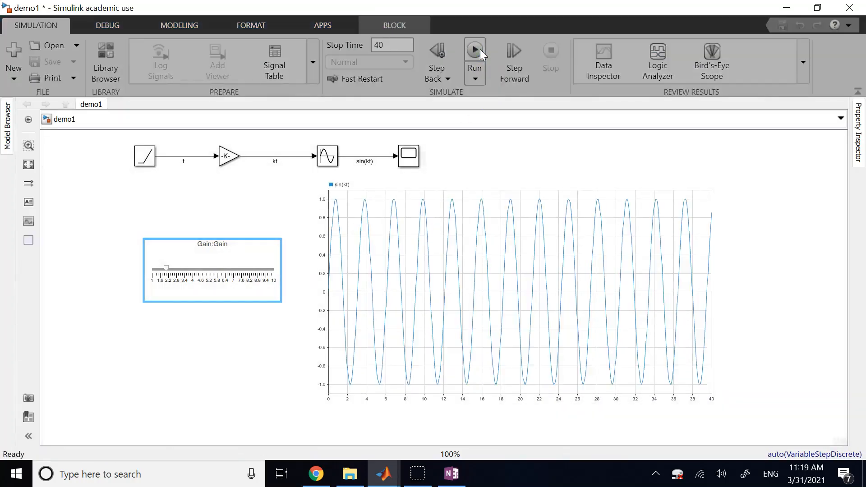
Step the simulation forward repeatedly from the start until the simulation time reaches about 7.9
click(519, 60)
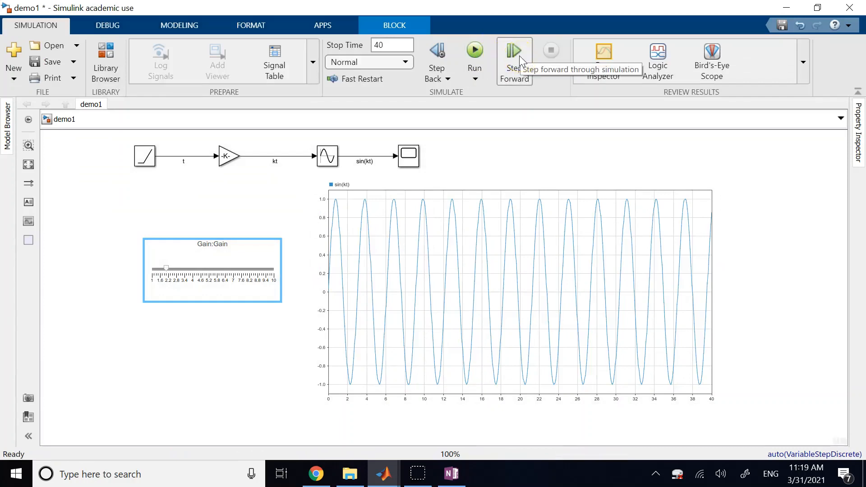
click(519, 56)
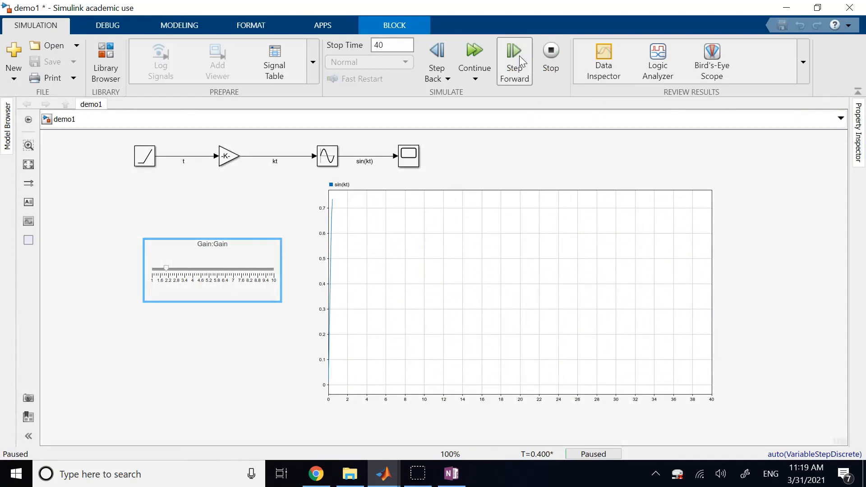
click(519, 55)
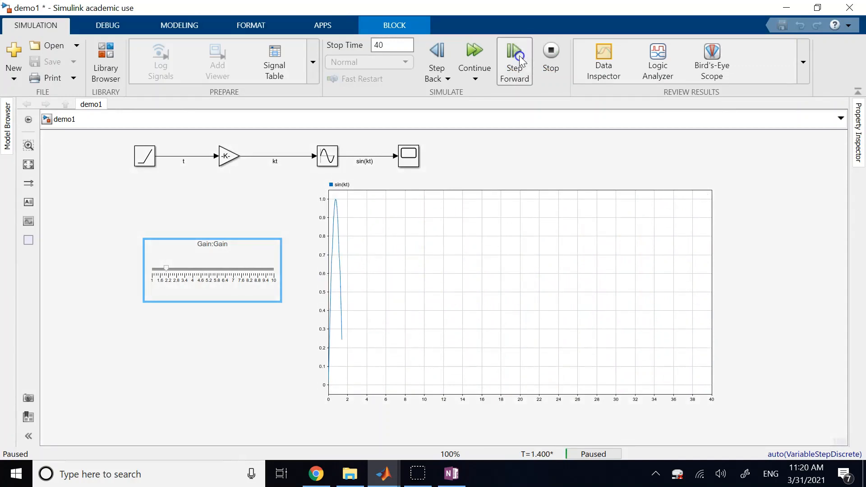
click(519, 56)
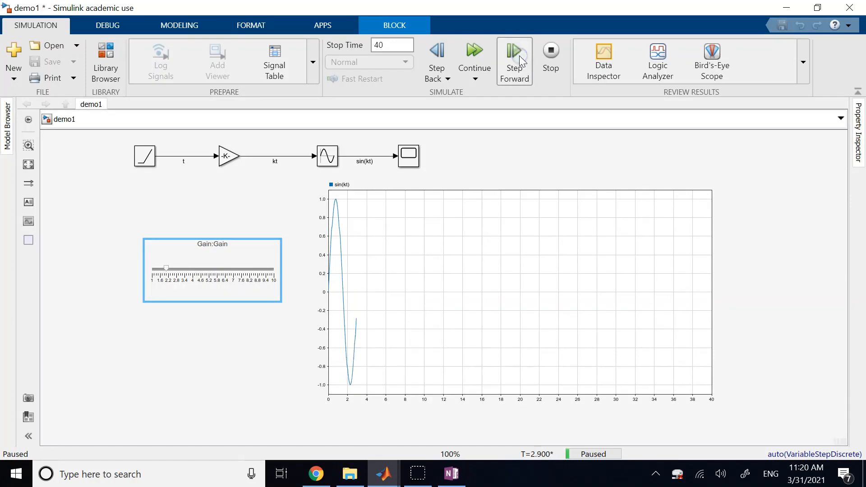
click(519, 55)
click(519, 56)
click(519, 55)
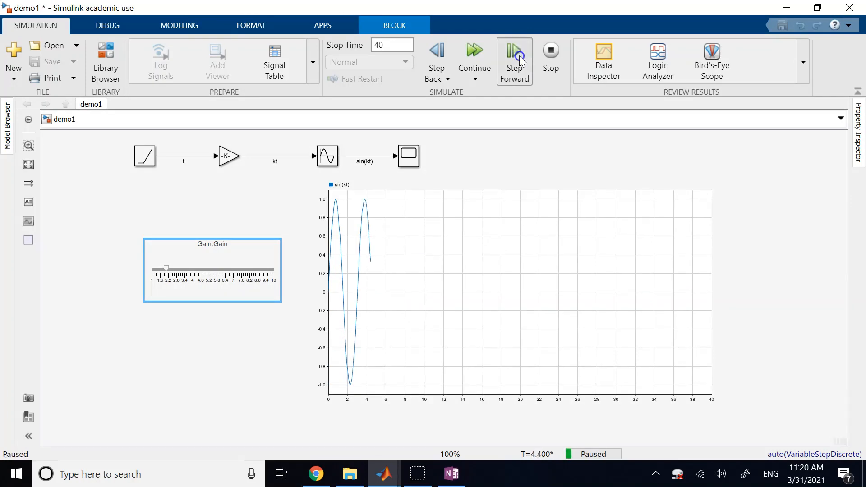
click(519, 55)
click(519, 56)
click(519, 55)
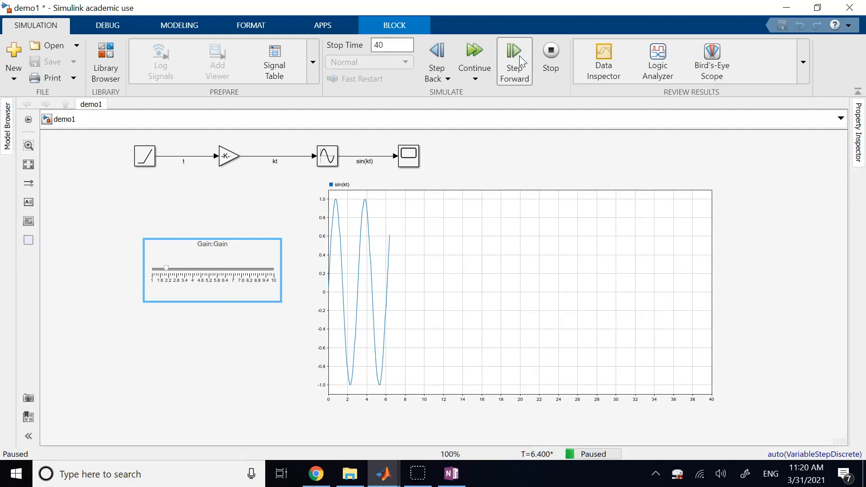
click(519, 56)
click(519, 56)
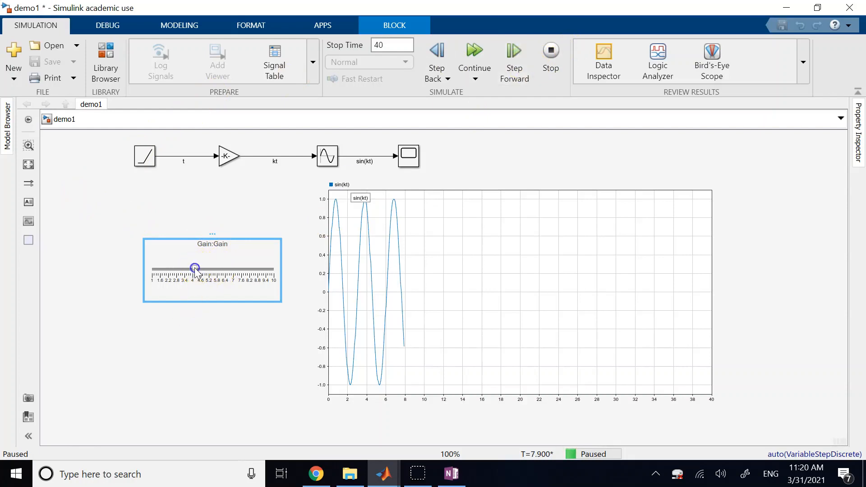
Raise the gain slider to about 4 and step the paused simulation forward repeatedly to about time 16.9
click(517, 54)
click(519, 54)
click(518, 54)
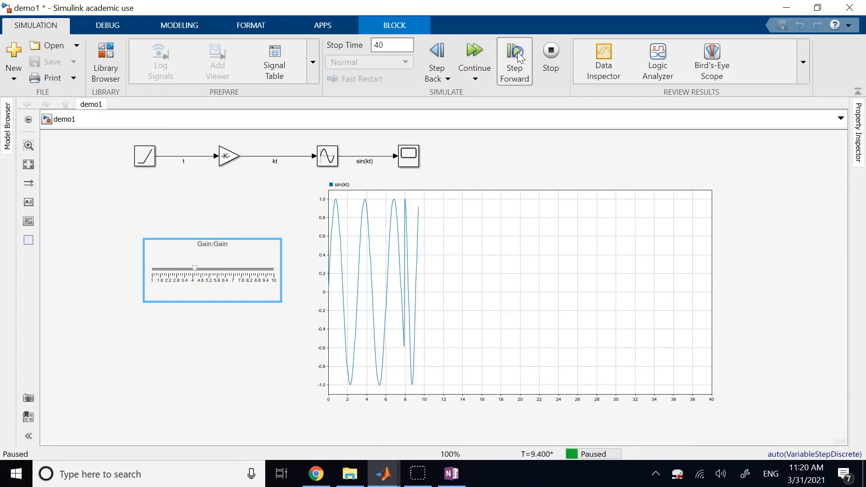
click(519, 54)
click(519, 55)
click(519, 55)
click(518, 55)
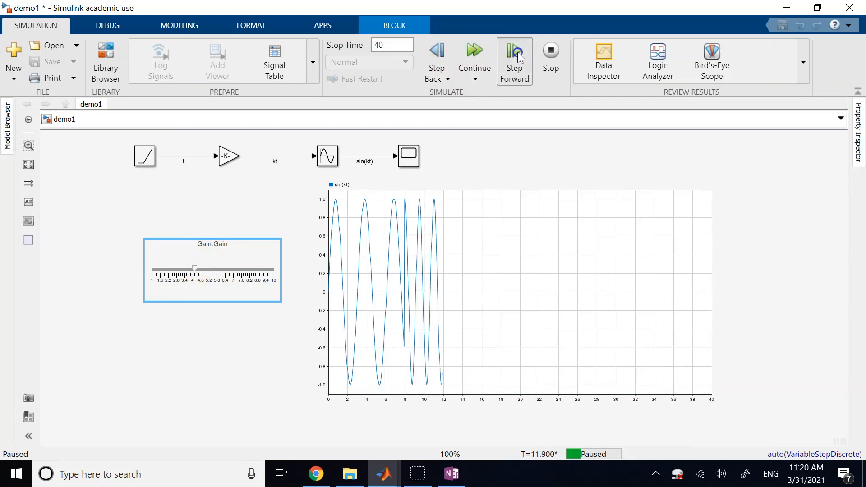
click(519, 54)
click(519, 54)
click(518, 54)
click(519, 54)
click(518, 55)
click(518, 54)
click(519, 54)
click(519, 54)
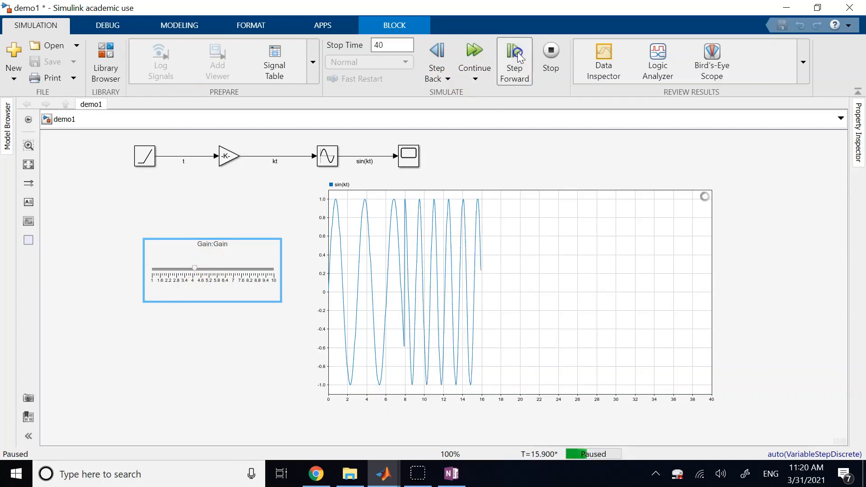
click(518, 54)
click(518, 54)
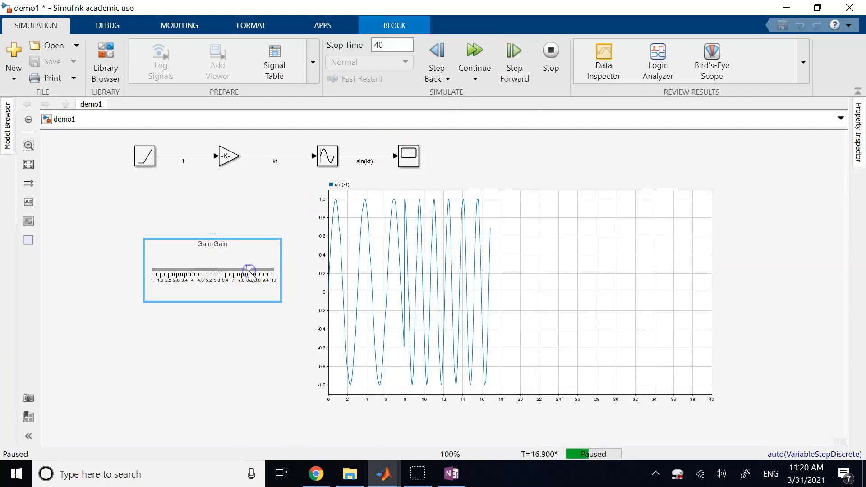
Raise the gain slider to about 8 and step the simulation forward repeatedly to about time 28.9
click(517, 56)
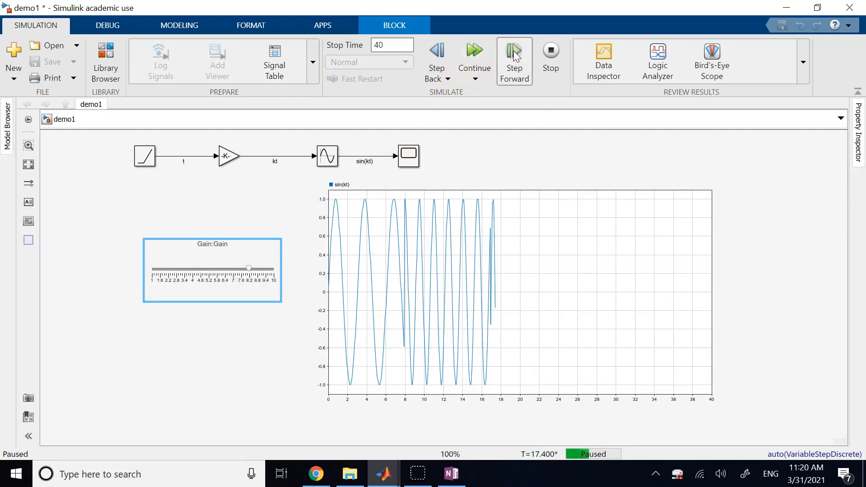
click(516, 55)
click(517, 55)
click(516, 55)
click(517, 55)
click(516, 55)
click(517, 55)
click(517, 55)
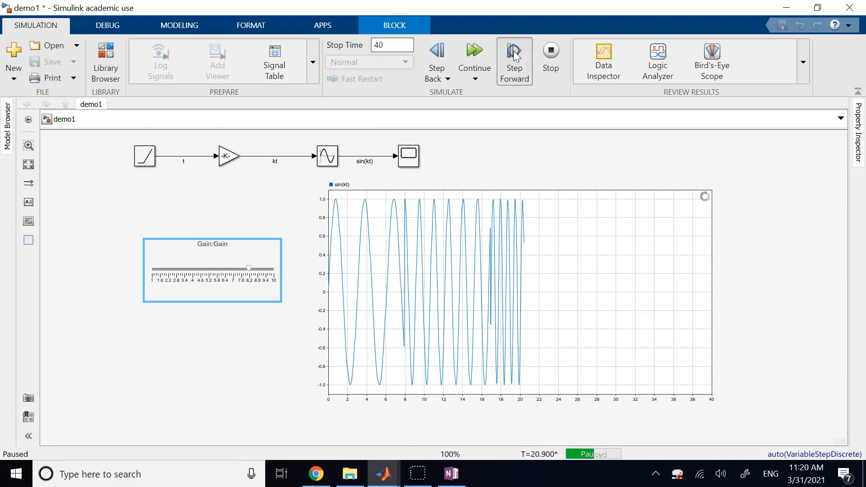
click(516, 55)
click(517, 55)
click(517, 55)
click(517, 55)
click(517, 55)
click(517, 55)
click(517, 55)
click(516, 55)
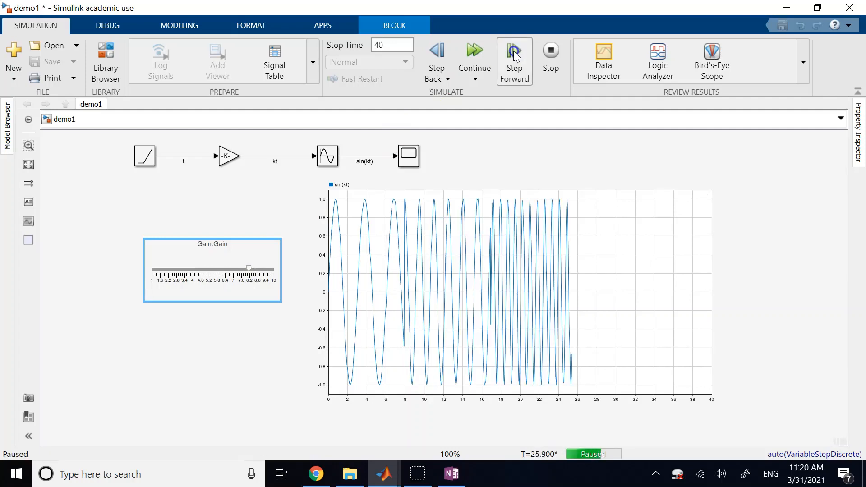
click(517, 55)
click(517, 55)
click(516, 57)
click(516, 57)
click(514, 59)
click(513, 62)
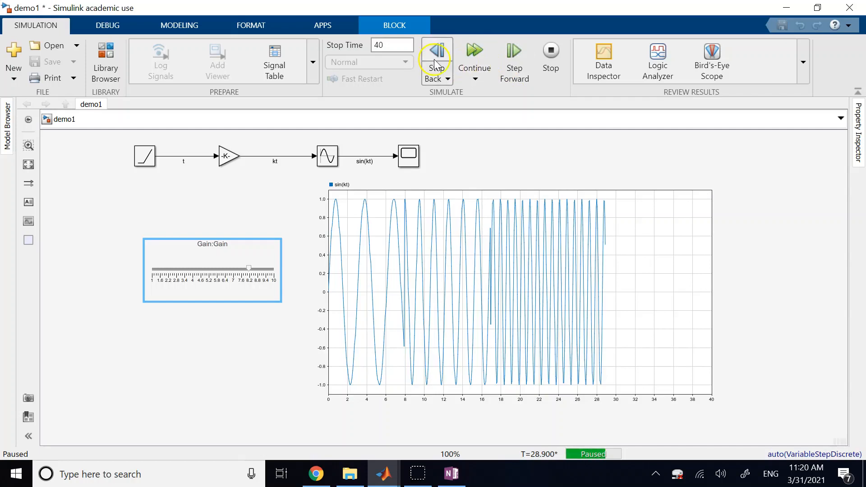
Continue the paused simulation to its stop time of 40 and clear the selection of the gain slider
click(476, 54)
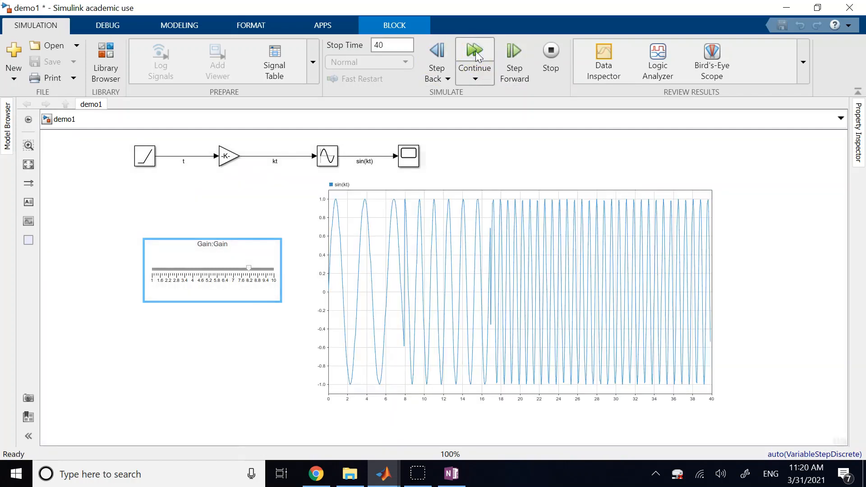
click(549, 58)
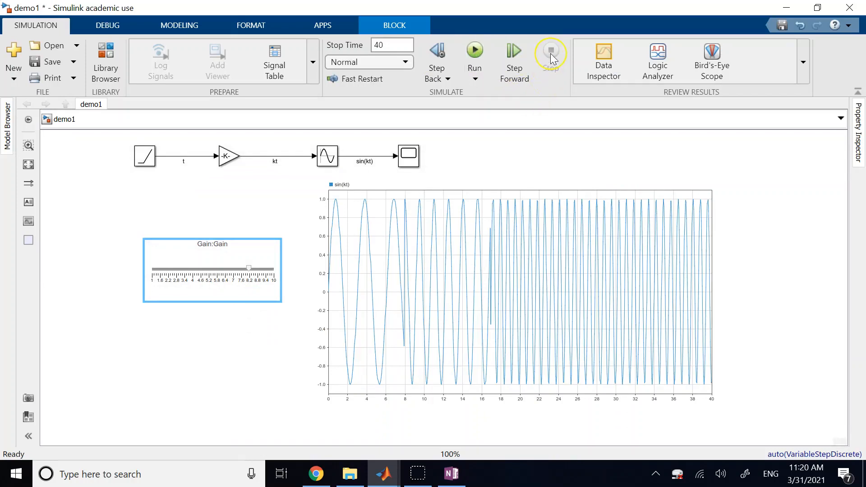
click(440, 51)
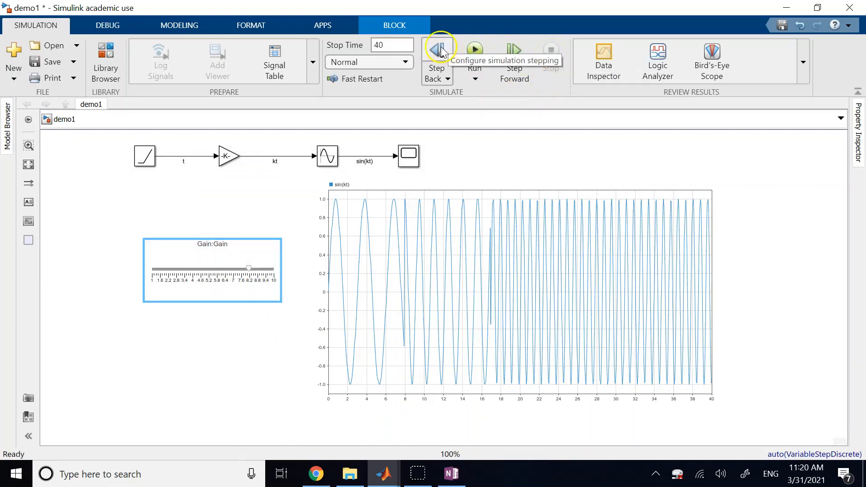
click(513, 52)
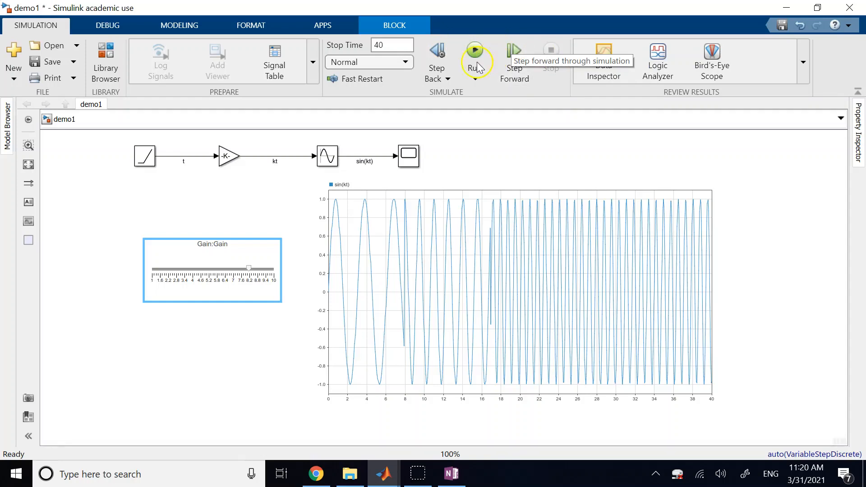
click(150, 157)
click(551, 192)
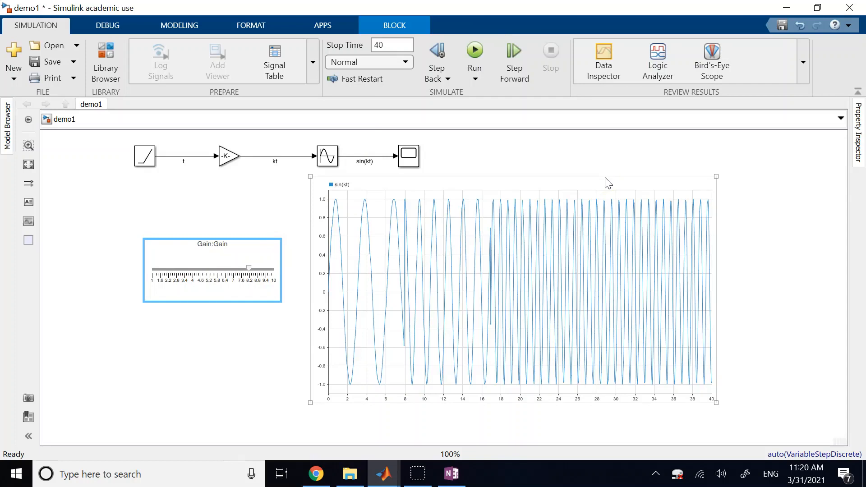
click(777, 204)
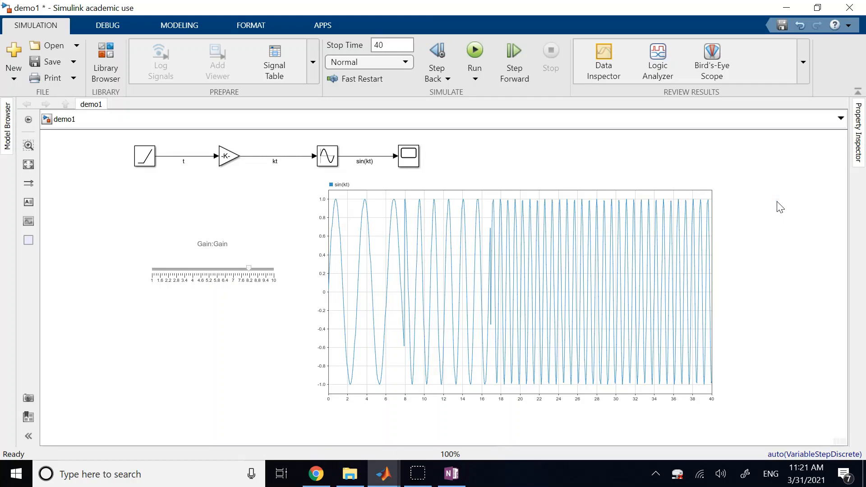
Close demo1 with its changes saved and bring up the open demo2 model
click(849, 8)
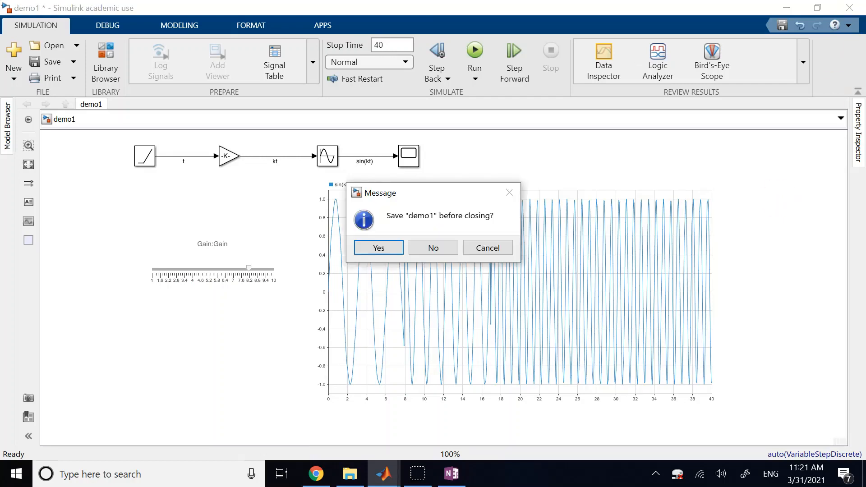
click(379, 247)
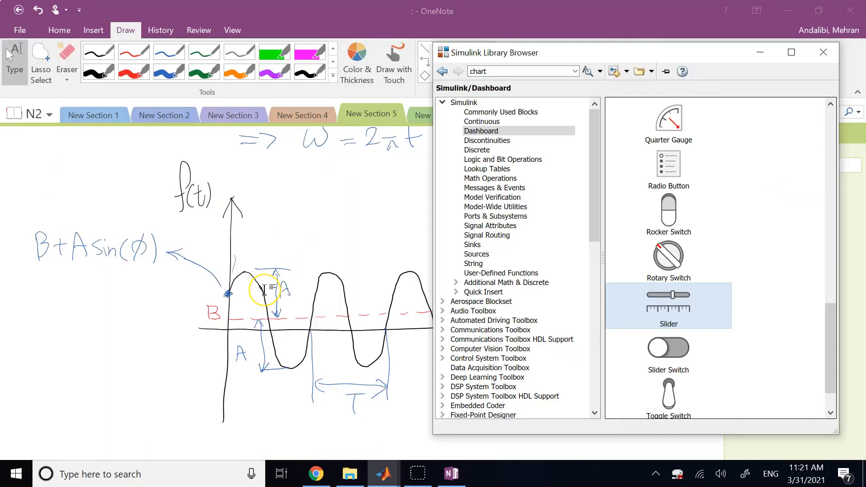
click(383, 475)
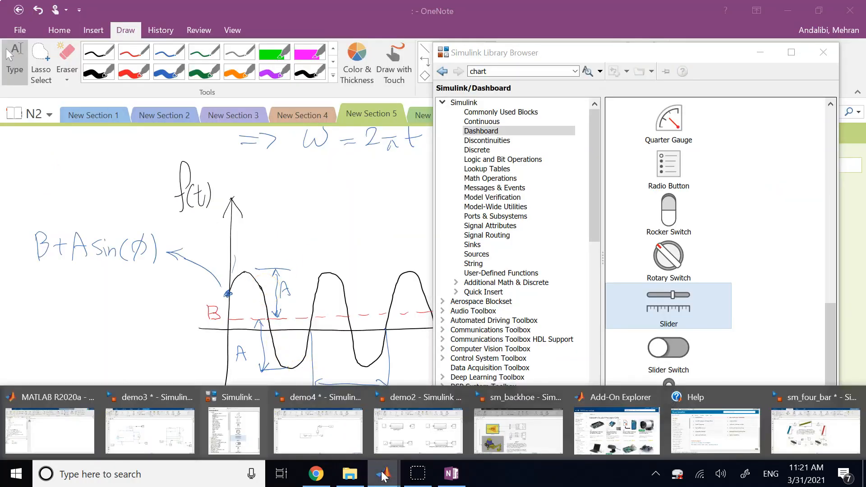
click(418, 431)
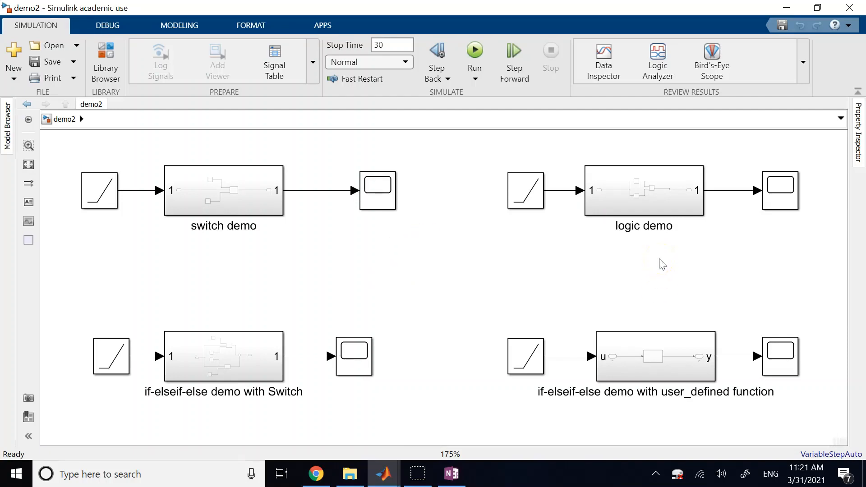
Open the switch demo subsystem in demo2 to view its Switch block wiring
click(235, 208)
double_click(235, 207)
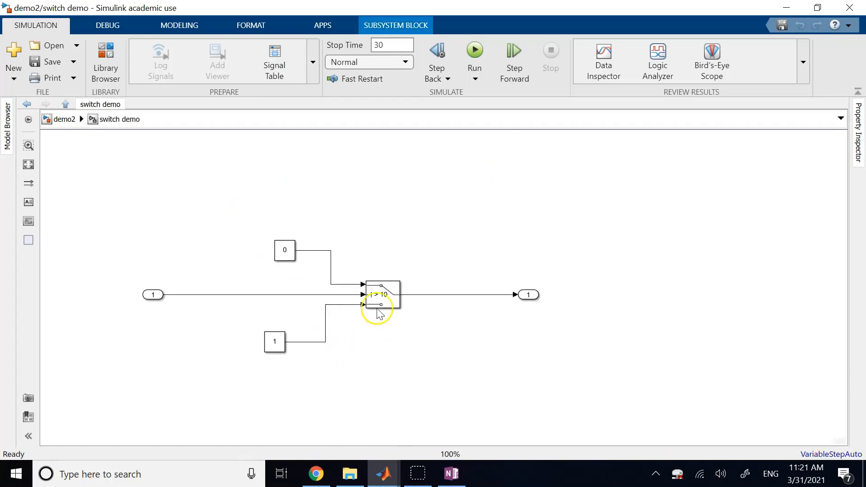
click(376, 301)
click(354, 288)
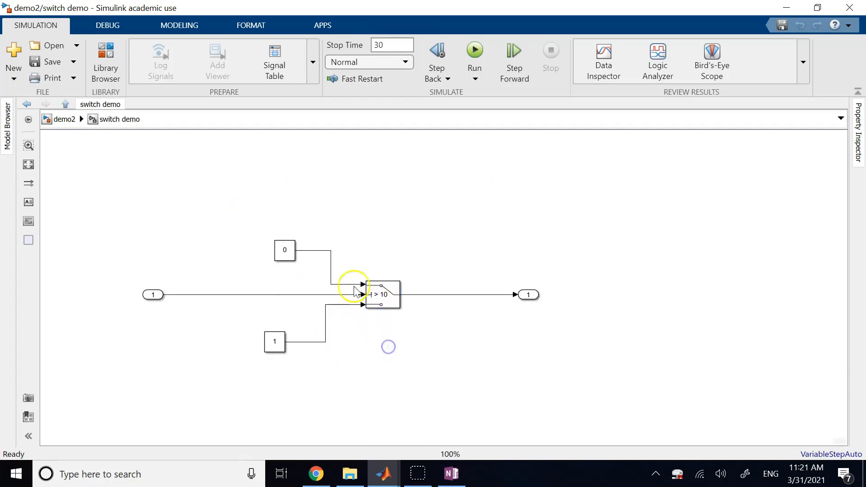
Review the Switch block's criteria options for passing the first input and its threshold, and accept the parameters without changes
click(380, 298)
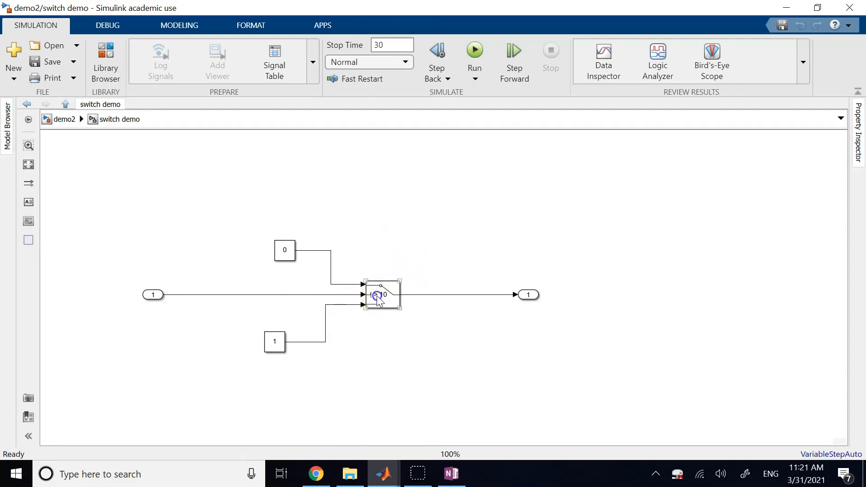
double_click(378, 299)
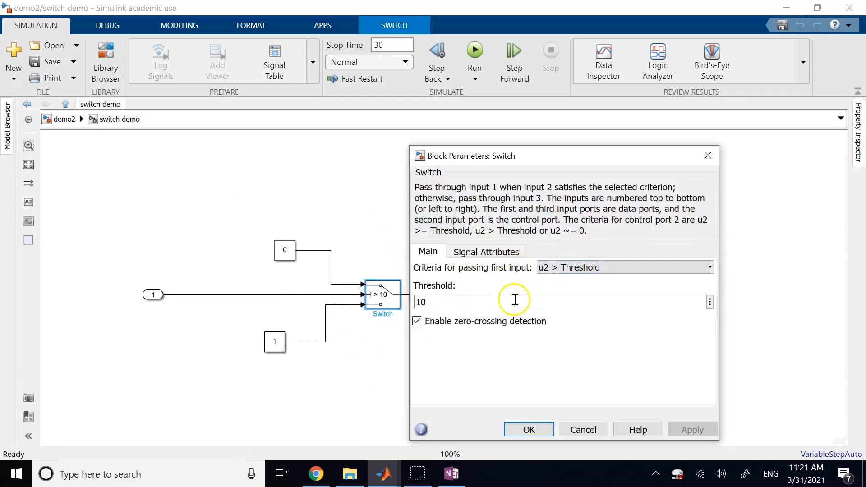
click(589, 268)
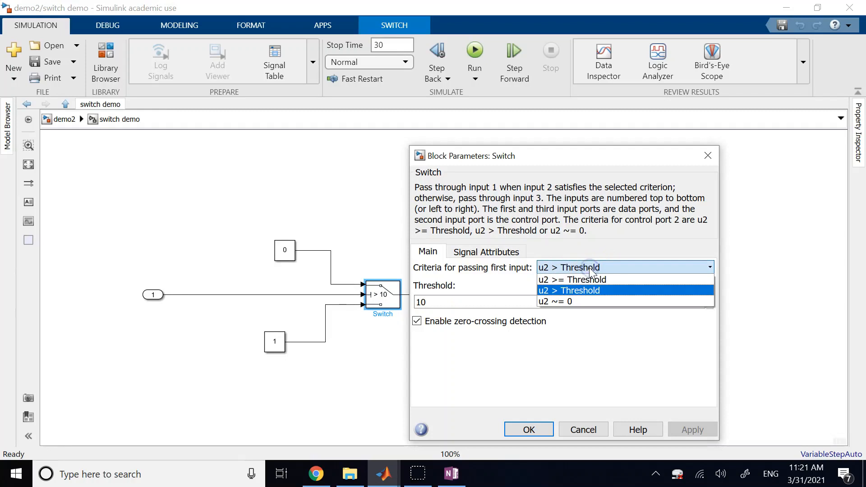
click(589, 268)
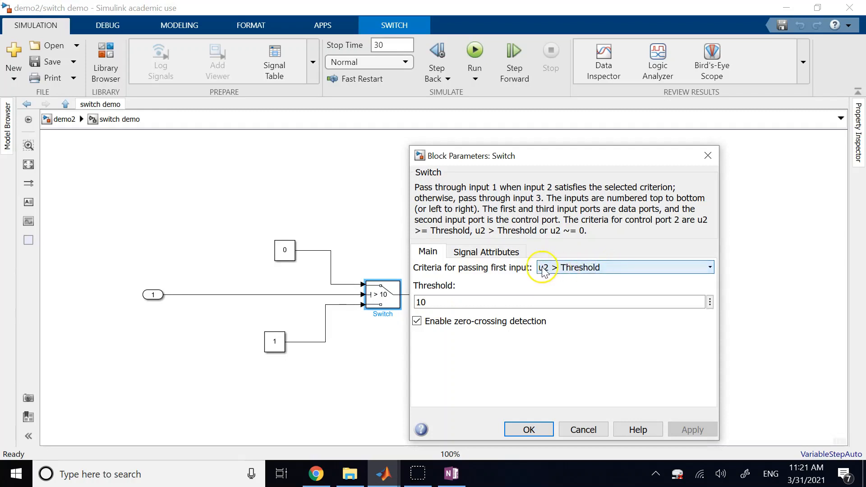
click(422, 303)
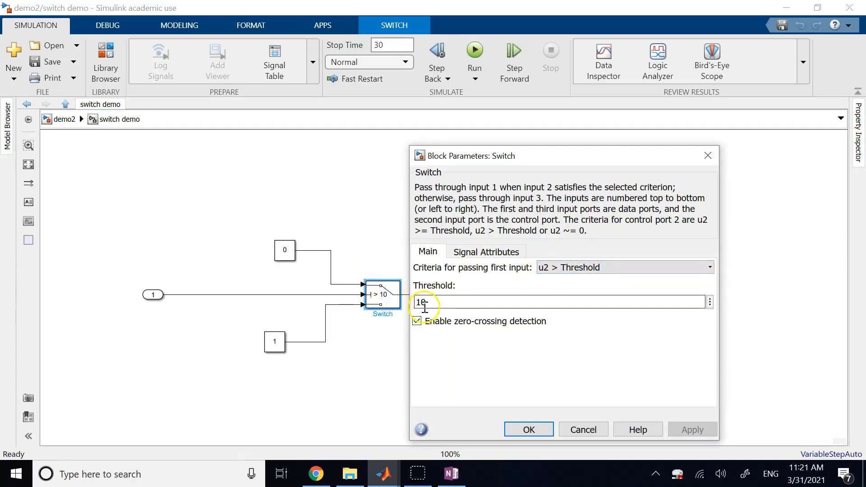
click(521, 430)
click(151, 295)
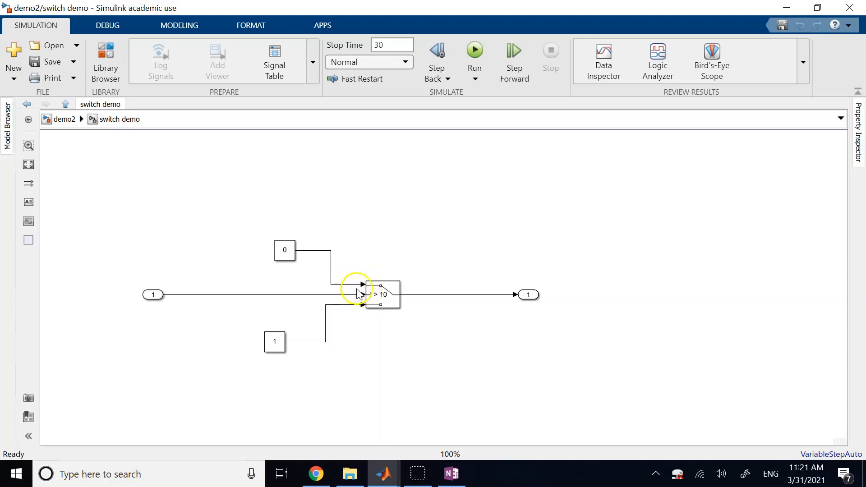
click(287, 253)
click(378, 296)
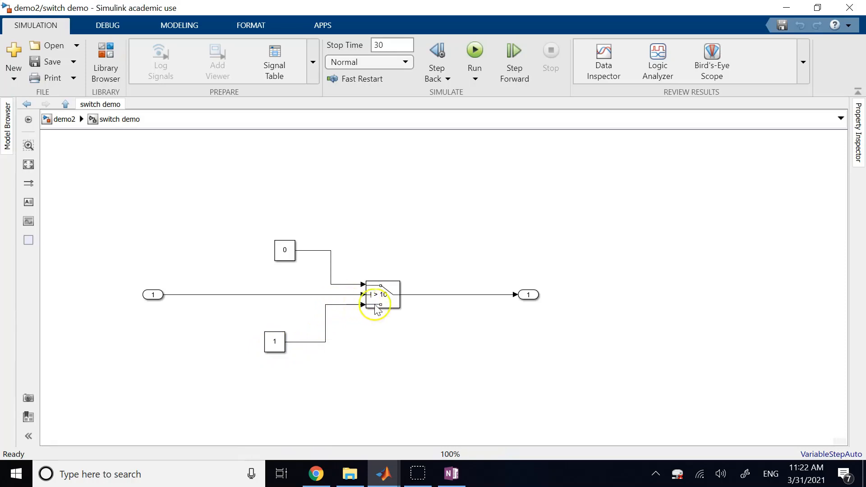
Locate the Switch block in the Signal Routing category of the Simulink library and return to the switch demo diagram
click(119, 46)
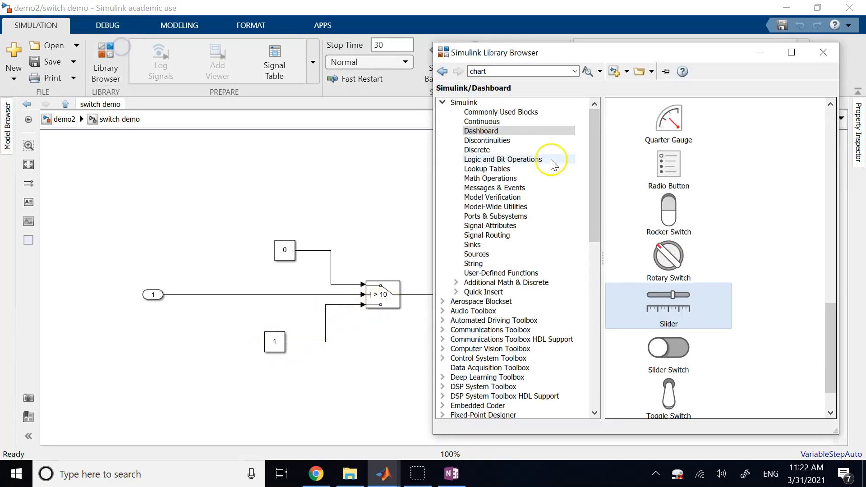
click(505, 235)
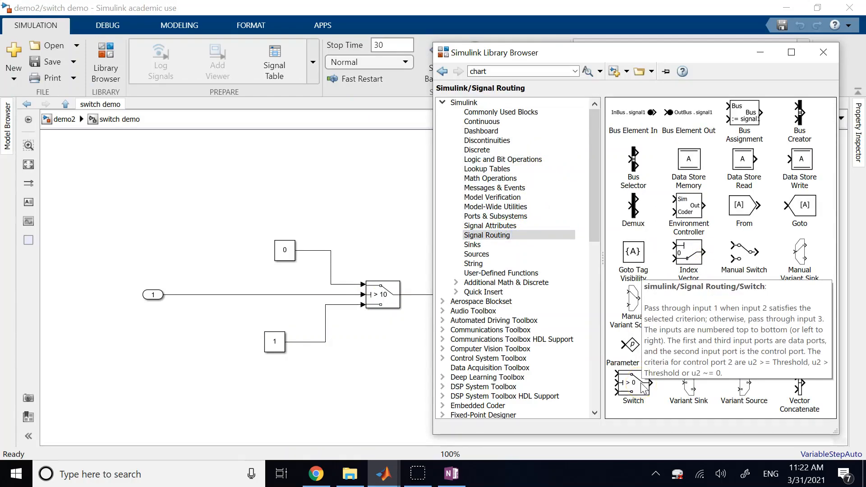
click(311, 188)
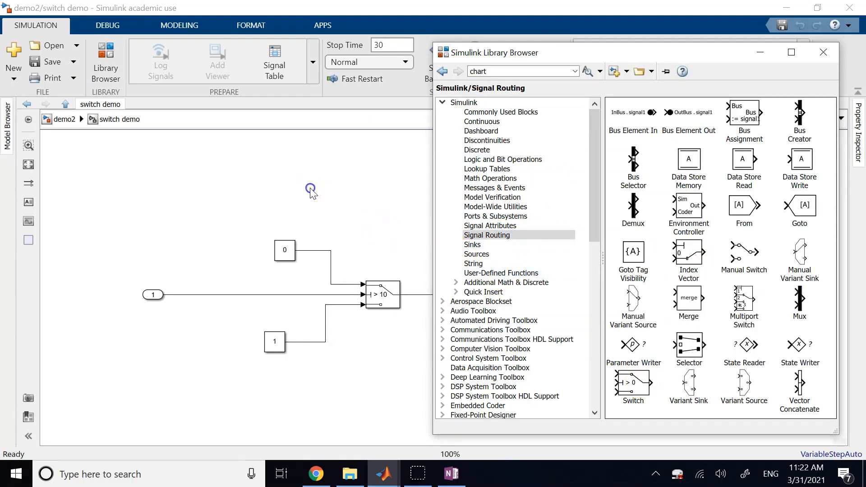
Check the switch demo's Ramp source and the stop time at the demo2 top level, and reopen the switch demo subsystem
click(64, 119)
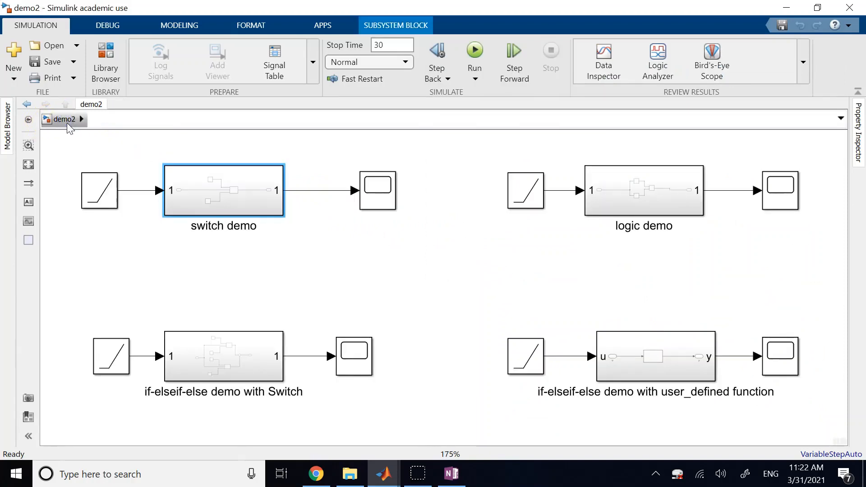
click(110, 192)
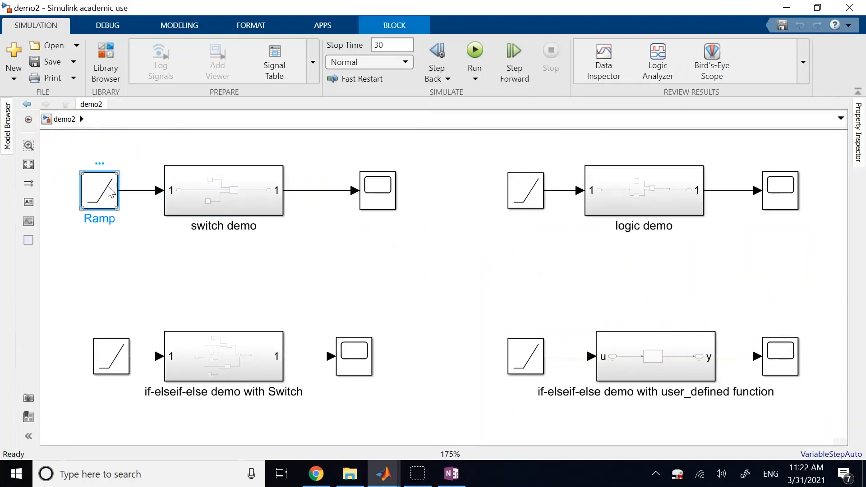
click(392, 49)
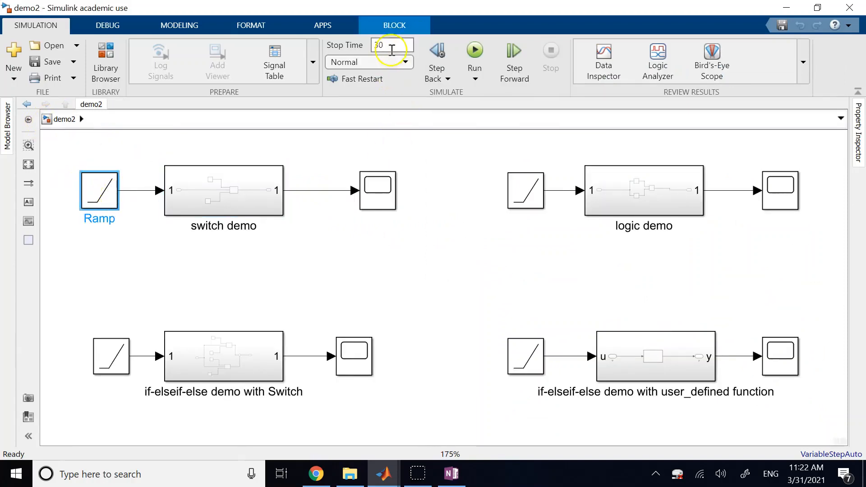
click(210, 194)
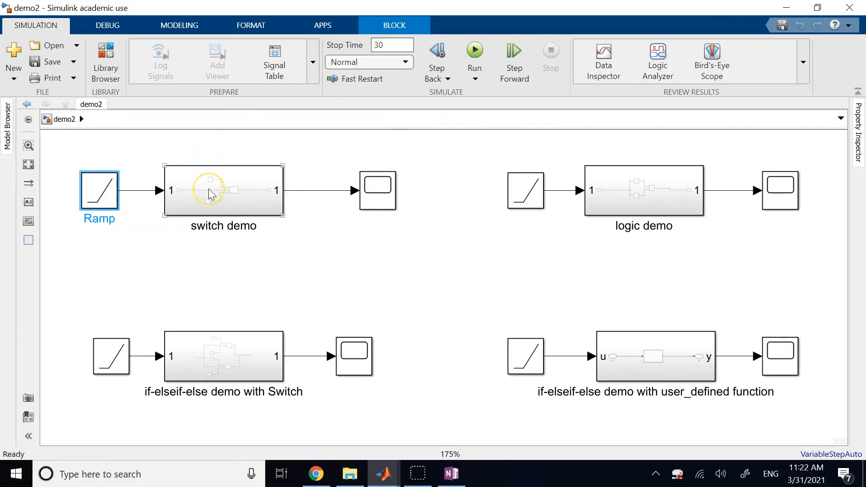
double_click(211, 194)
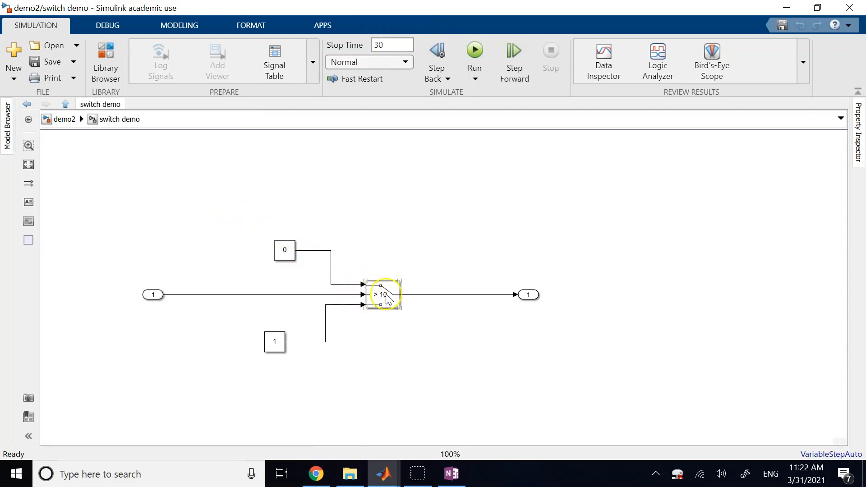
Examine how the two Constant blocks feed the Switch block in the switch demo
click(281, 347)
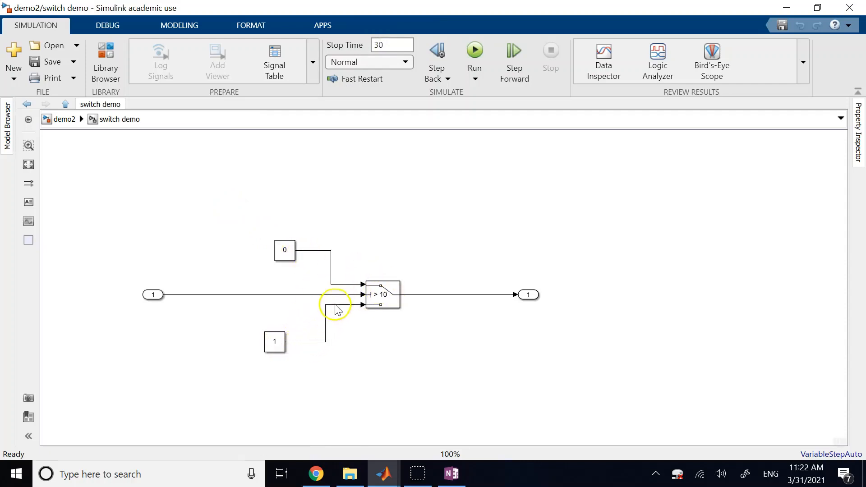
click(373, 300)
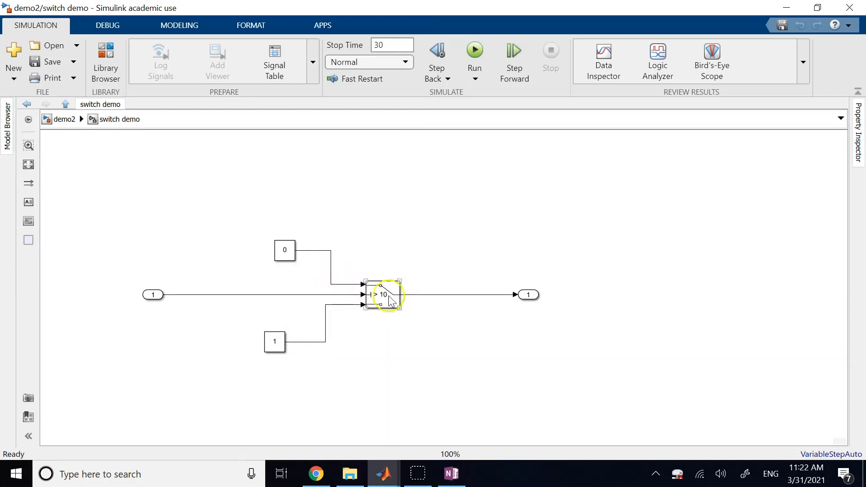
click(289, 253)
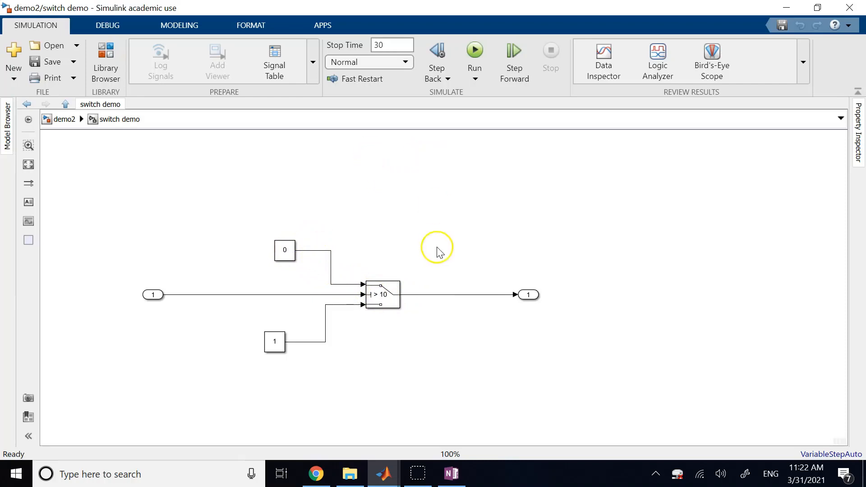
click(274, 341)
click(390, 177)
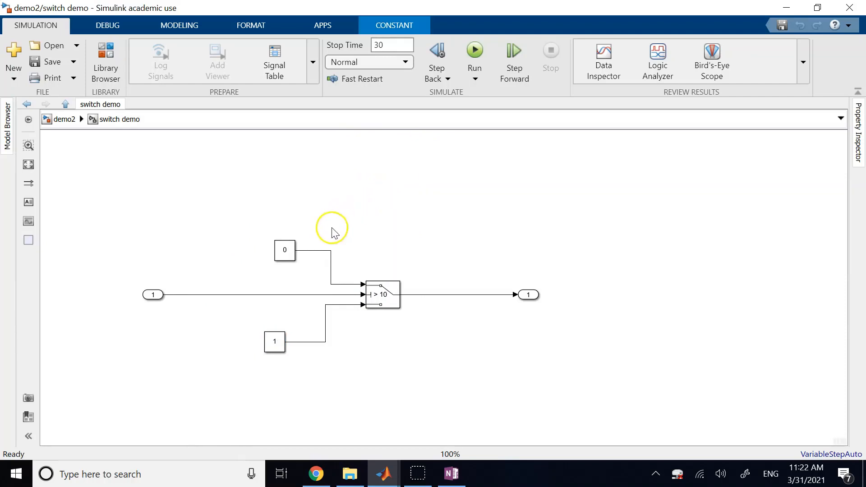
click(287, 256)
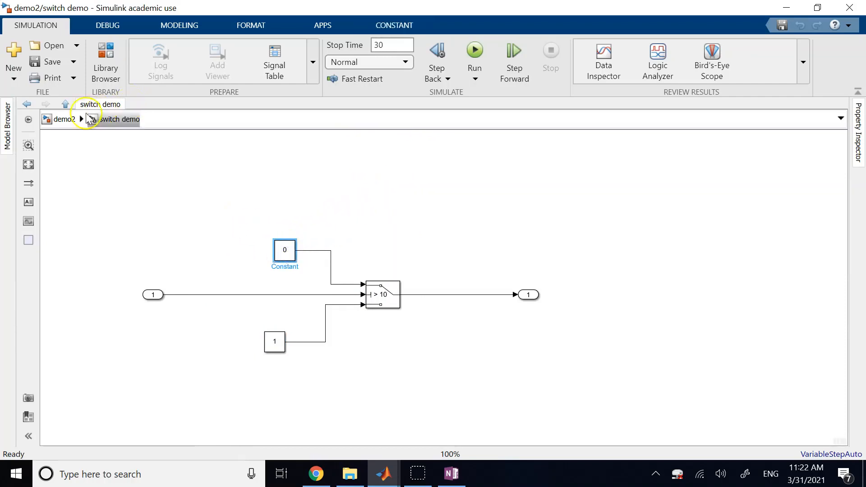
Run the simulation from the demo2 top level and inspect the switch demo's output on its Scope
click(64, 119)
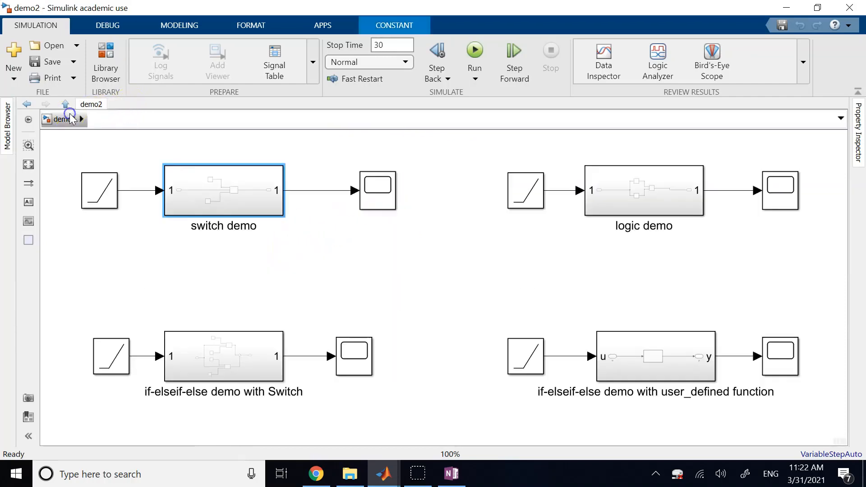
click(474, 51)
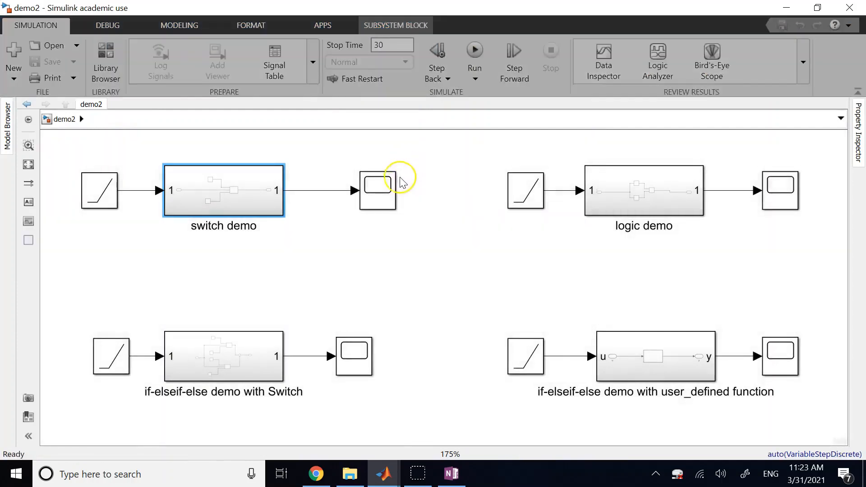
double_click(379, 186)
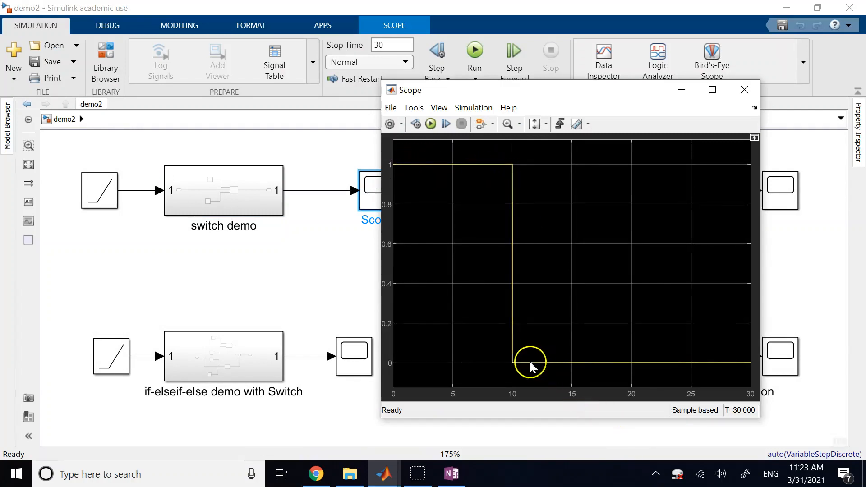
click(744, 90)
In the switch demo, set the lower Constant's value to 2 and the upper Constant's value to -1
double_click(223, 187)
double_click(274, 342)
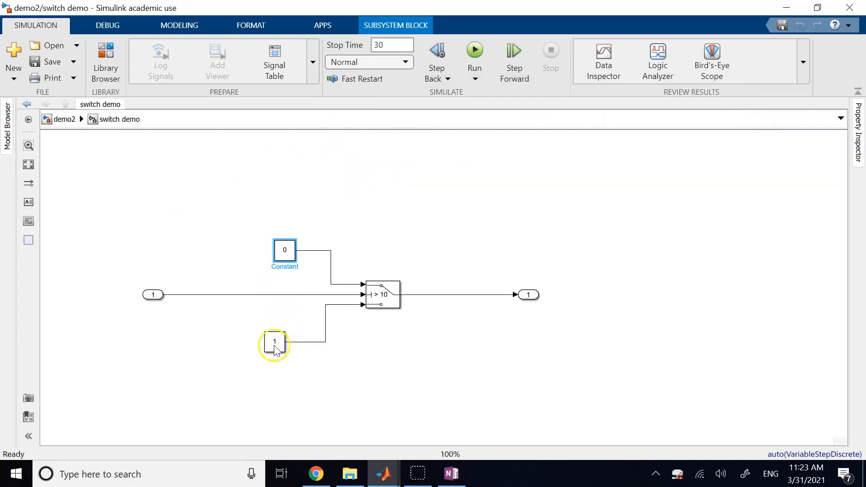
text(2)
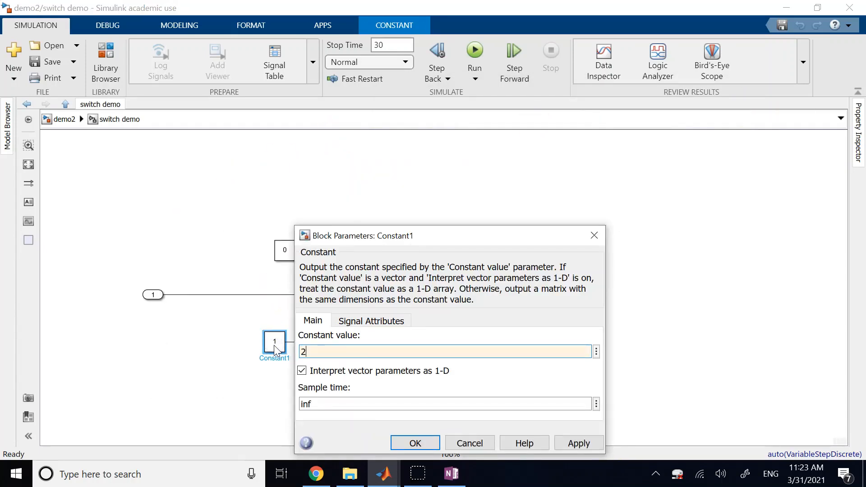
click(415, 443)
double_click(284, 250)
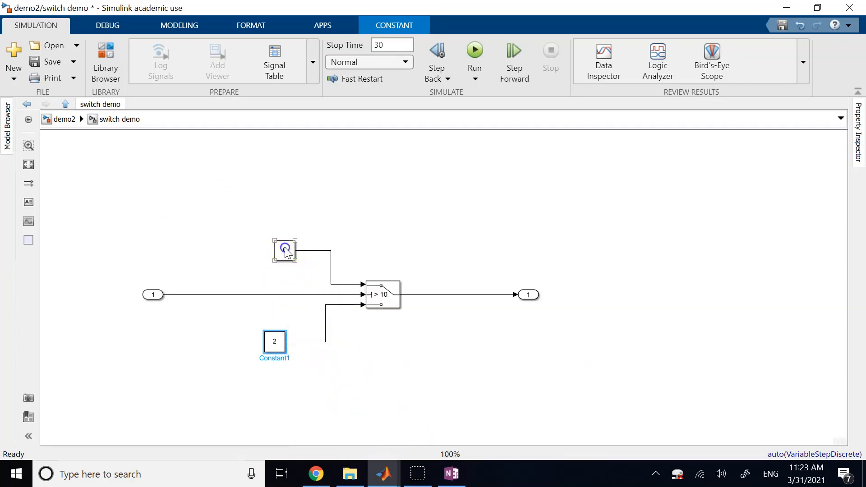
text(-1)
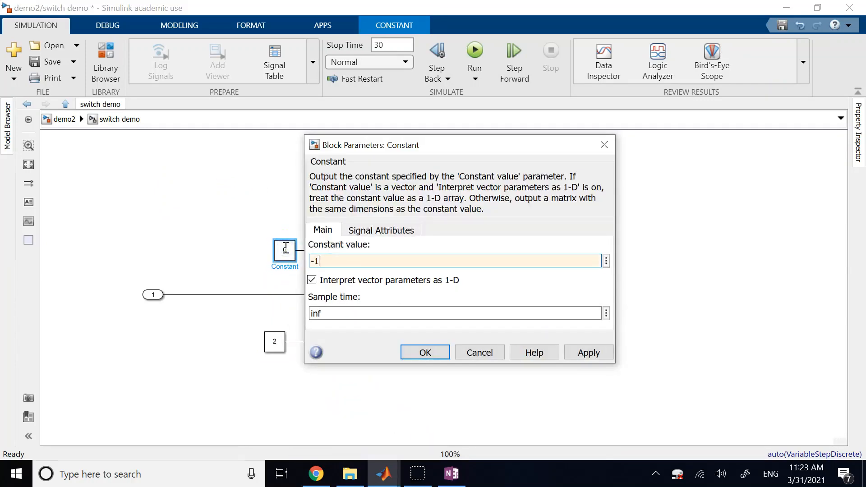
click(440, 358)
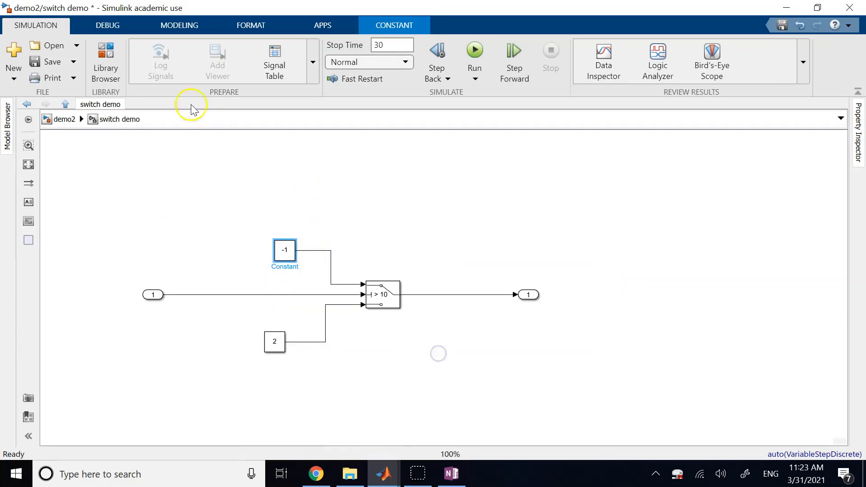
Rerun demo2 with the changed constants, inspect the switch demo's Scope, and reopen the subsystem
click(70, 104)
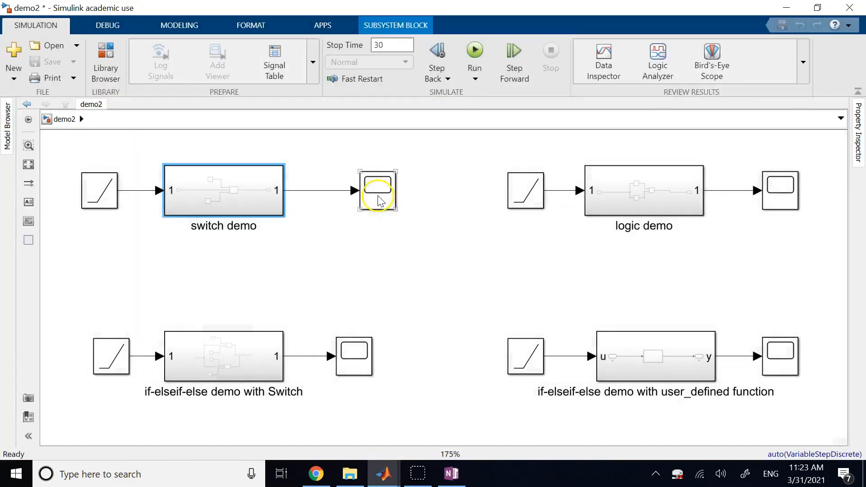
click(379, 198)
double_click(378, 197)
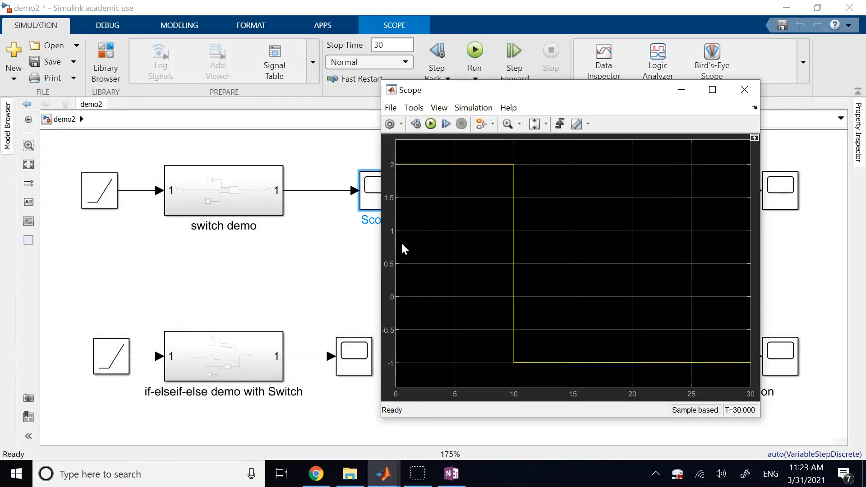
click(744, 90)
double_click(219, 180)
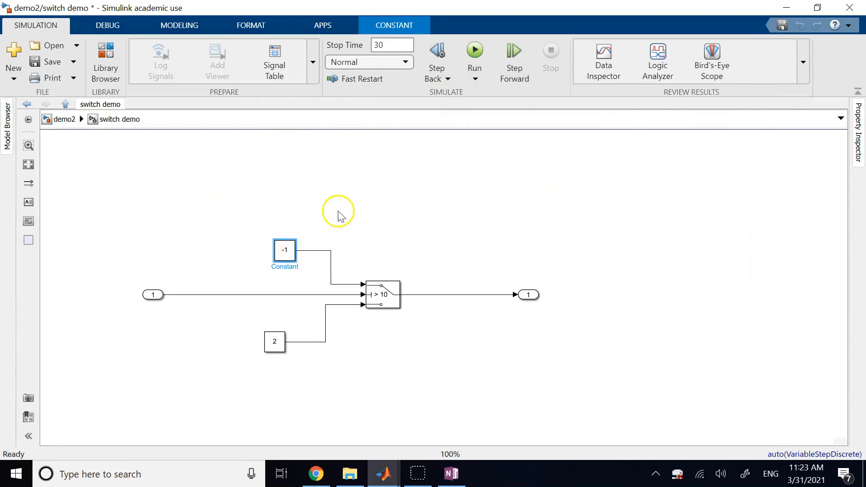
key(alt+Tab)
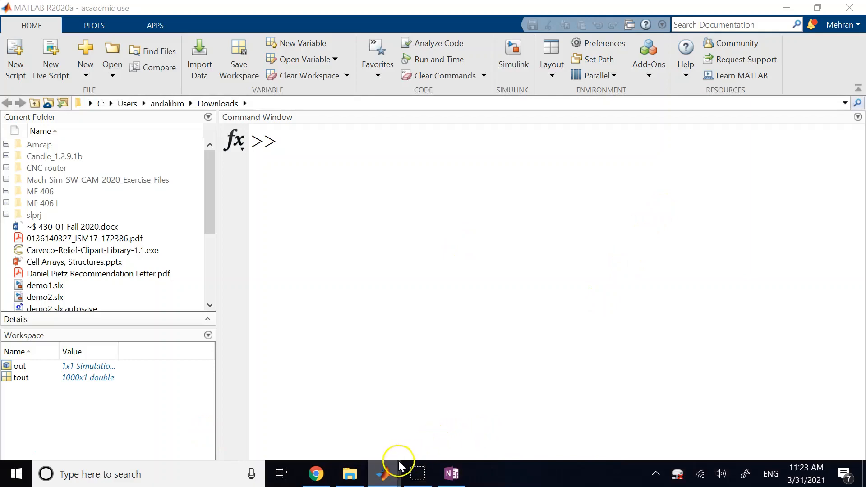
mouse_move(395, 471)
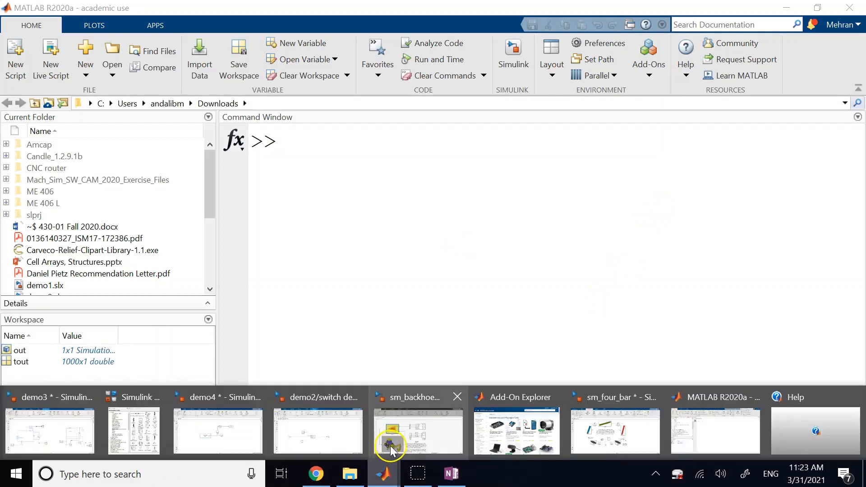
mouse_move(348, 441)
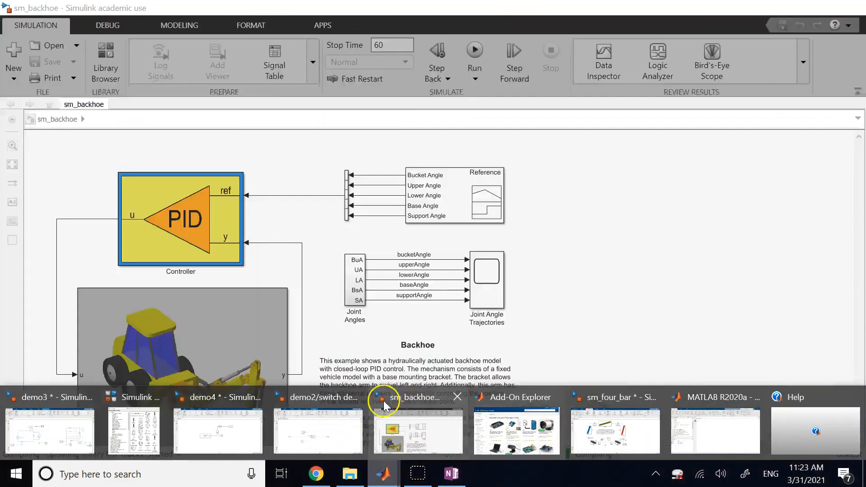
click(319, 424)
click(386, 176)
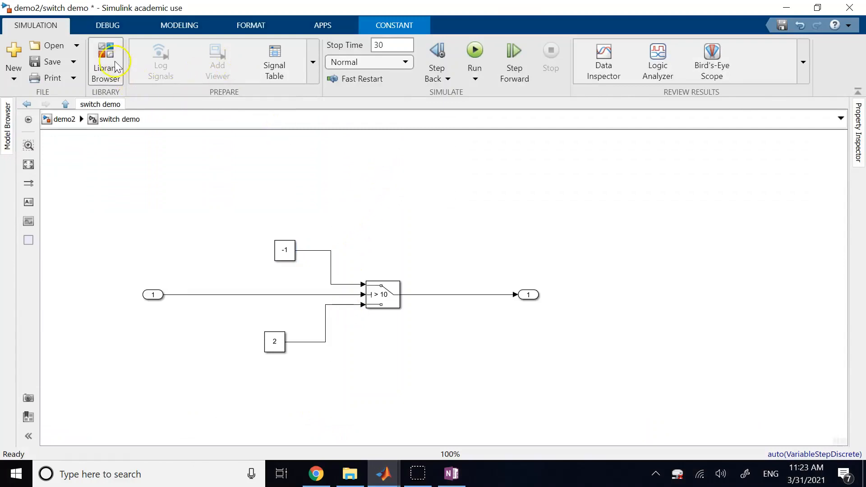
Add a Chirp Signal block from the Simulink Sources library beside the lower Constant in the switch demo
click(112, 59)
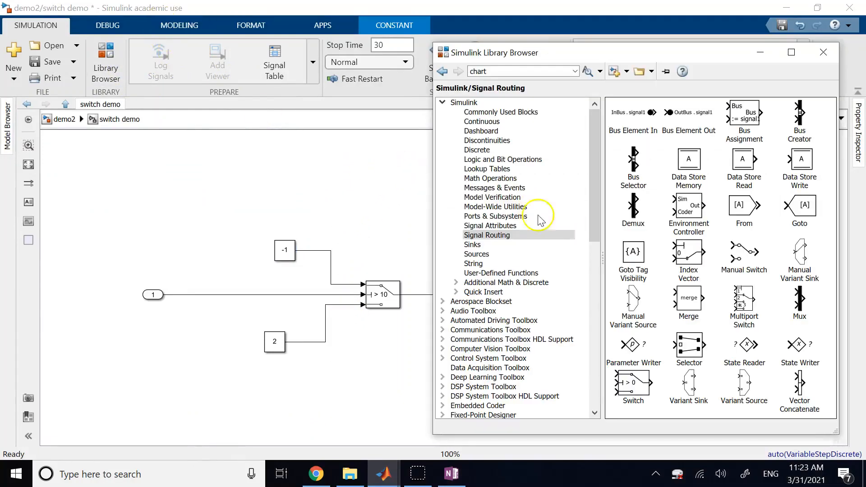
click(486, 254)
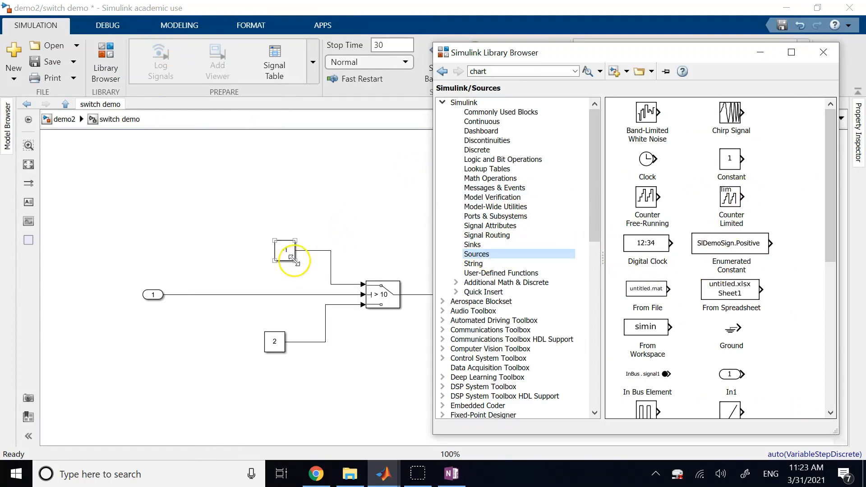
scroll(616, 318, down, 4)
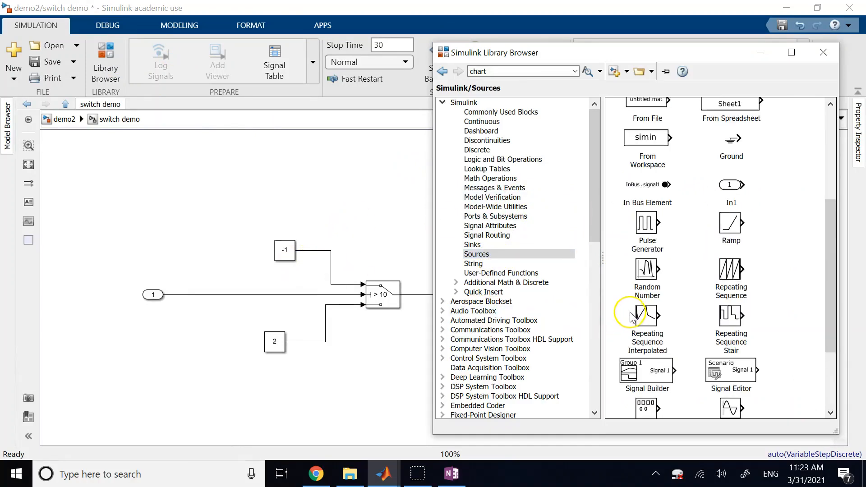
scroll(753, 316, up, 4)
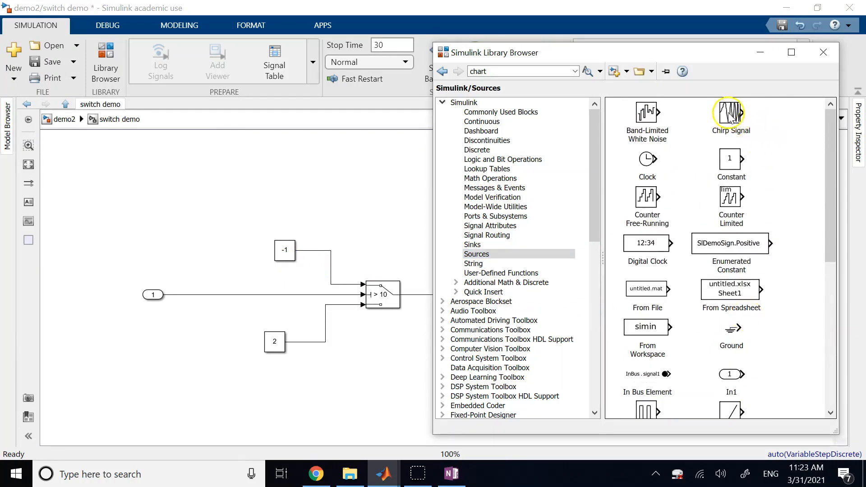
drag(732, 116, 235, 363)
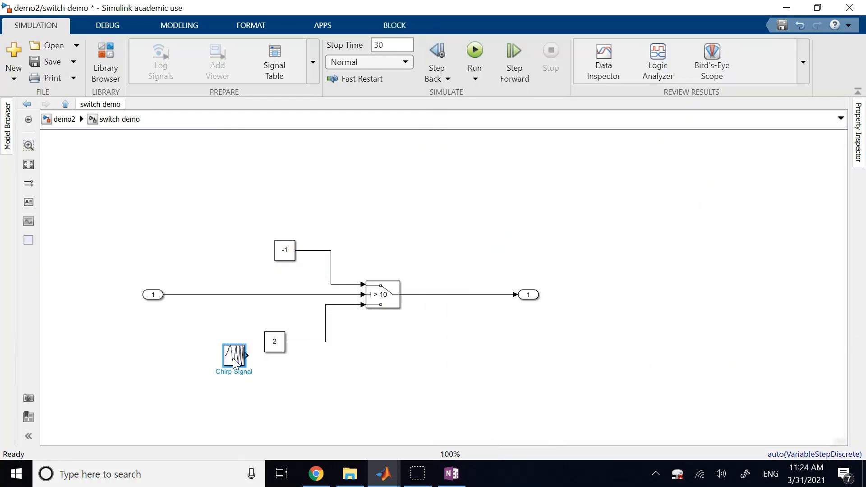
click(468, 180)
Delete the lower Constant and put the Chirp Signal block in its place on the Switch block's third input
click(284, 345)
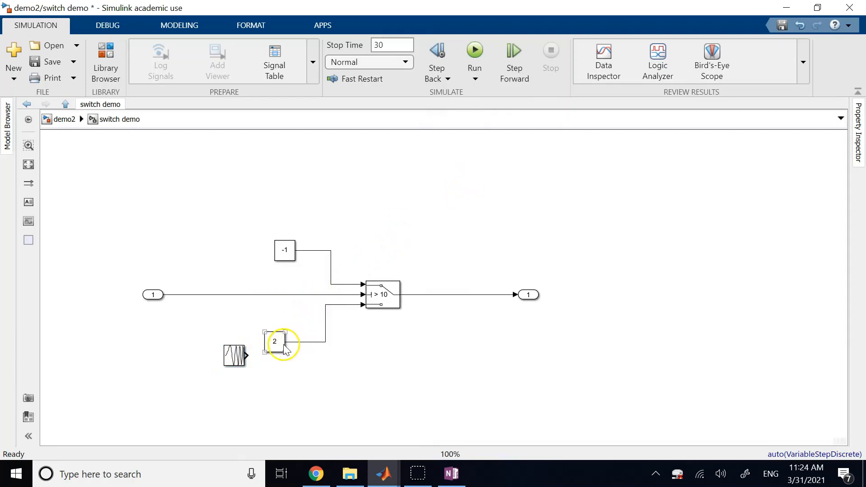
key(Delete)
drag(234, 359, 274, 348)
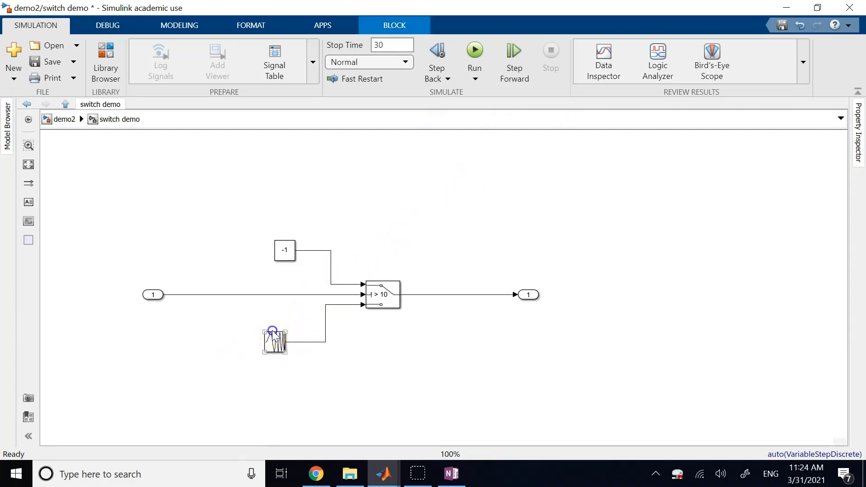
double_click(273, 330)
click(496, 416)
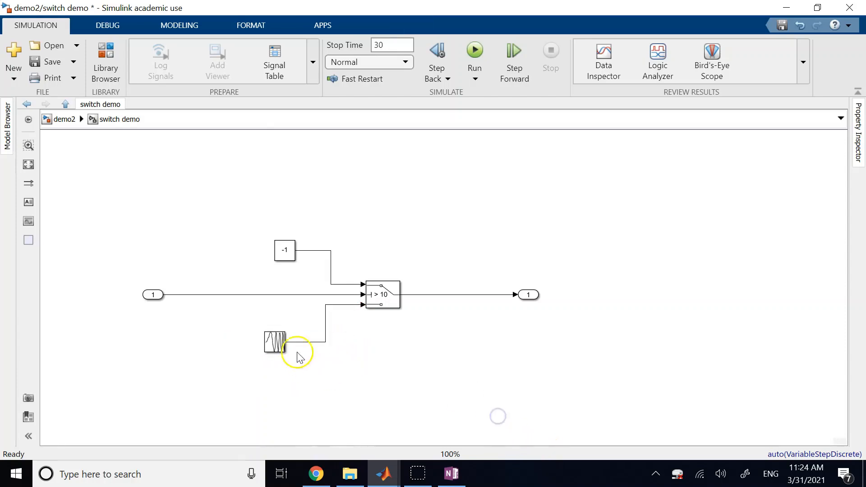
Set the Chirp Signal's initial frequency to 1 Hz, target time to 20 s and frequency at target time to 10 Hz
click(269, 339)
double_click(269, 339)
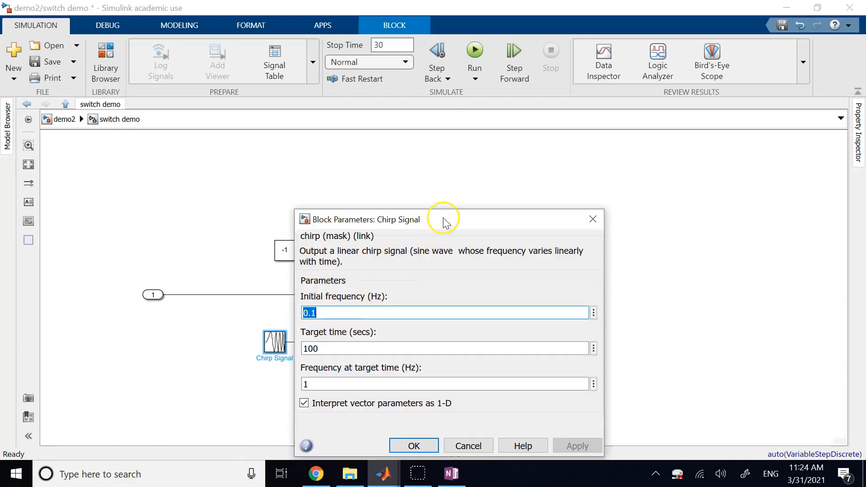
drag(467, 157, 488, 113)
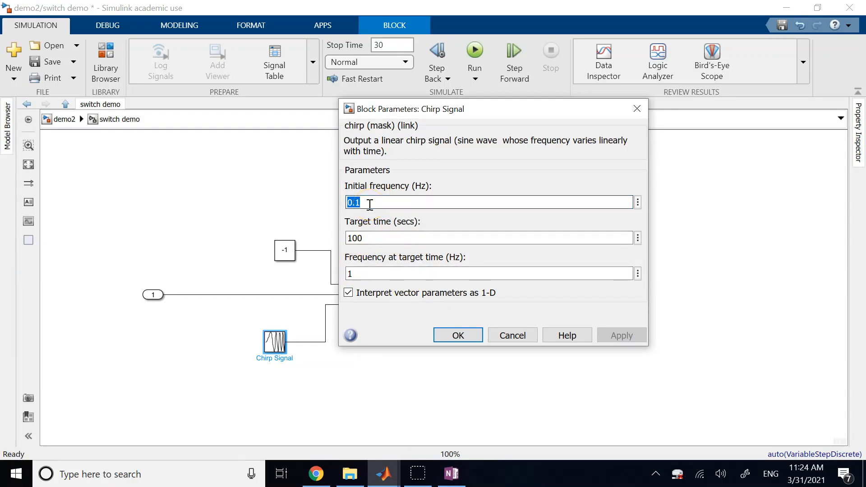
text(1)
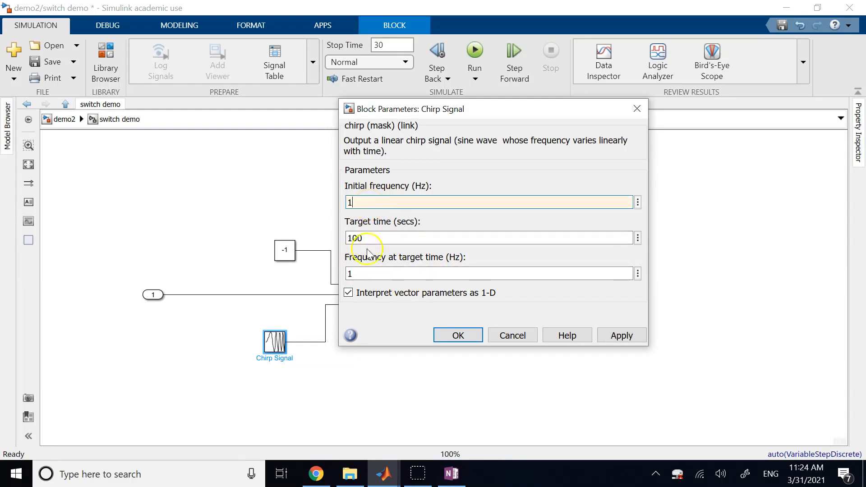
click(371, 276)
text(10)
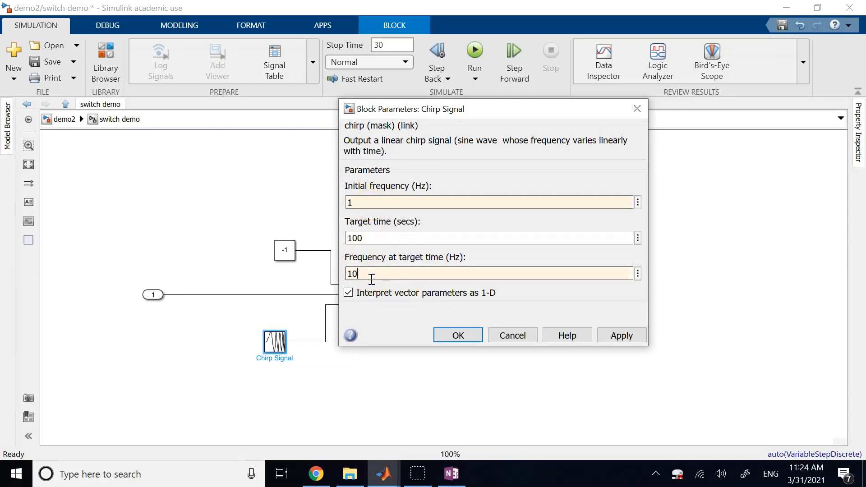
click(375, 236)
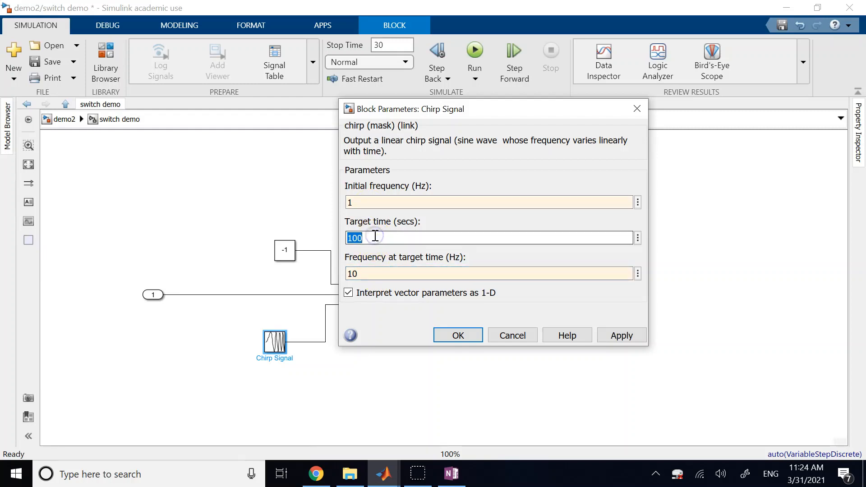
text(3)
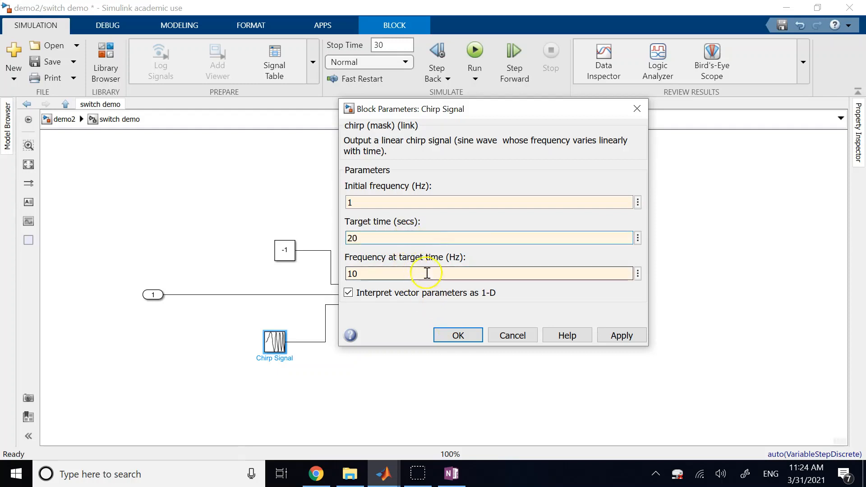
click(458, 336)
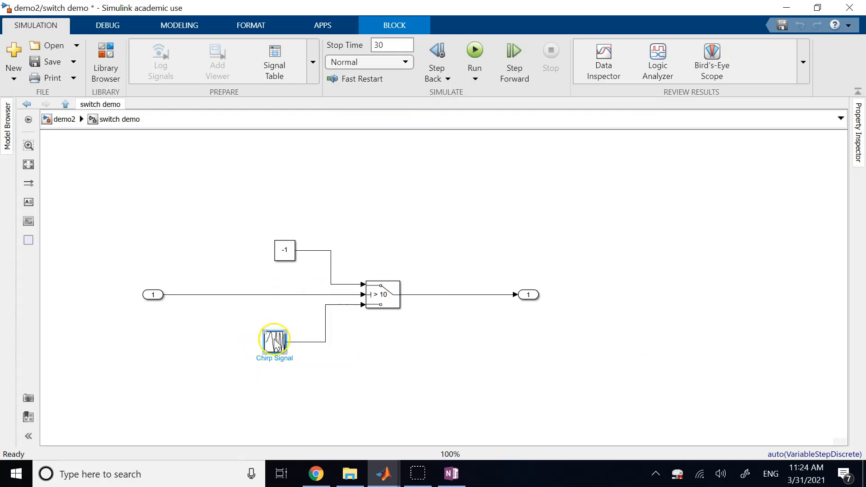
Run demo2 with the Chirp Signal feeding the Switch block and inspect the output on the switch demo's Scope
click(367, 210)
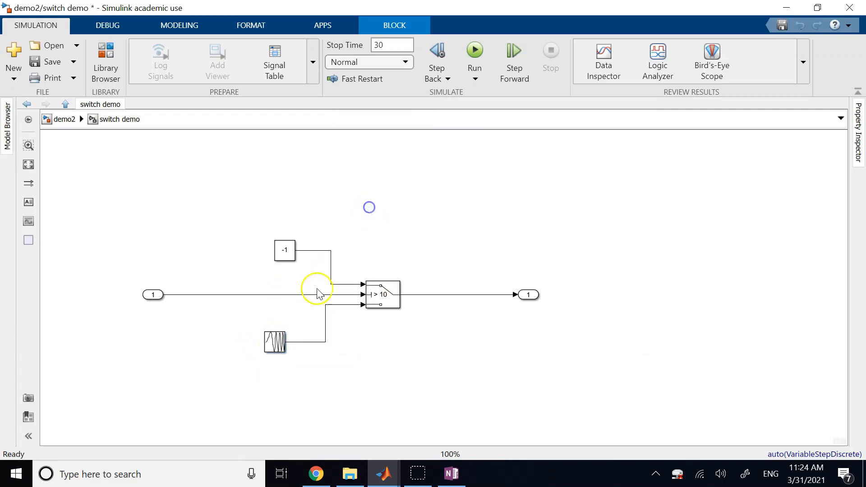
click(282, 347)
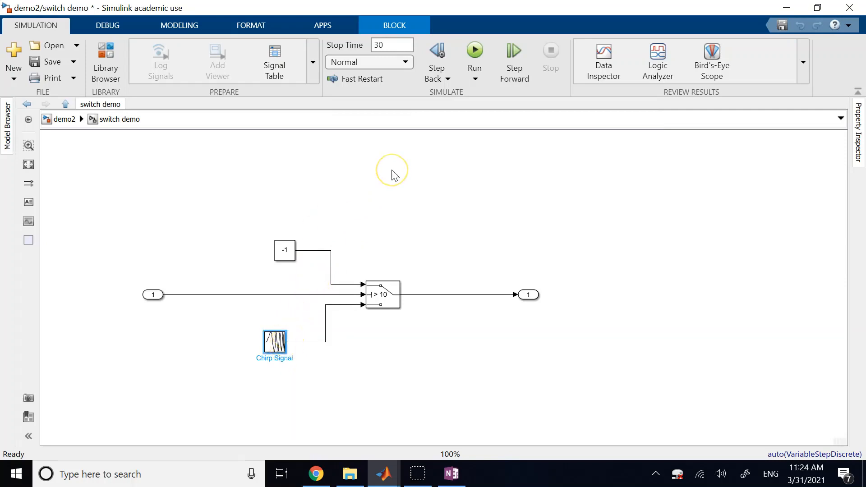
click(429, 205)
click(475, 51)
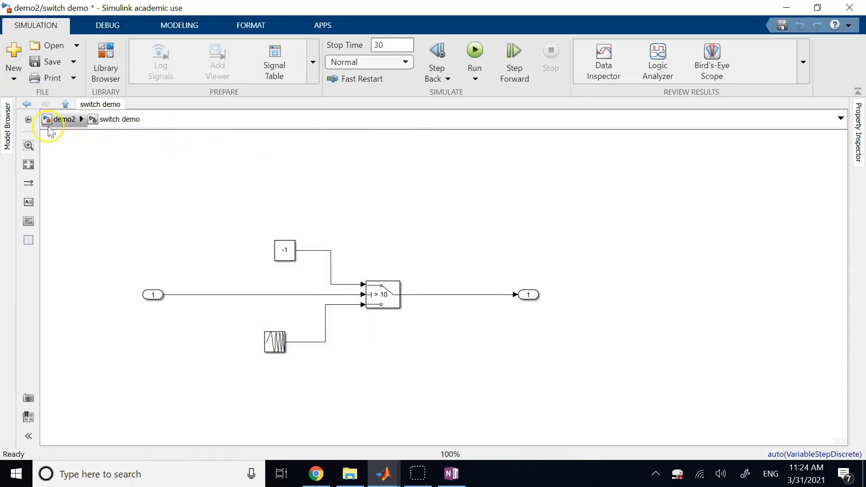
click(59, 119)
double_click(378, 190)
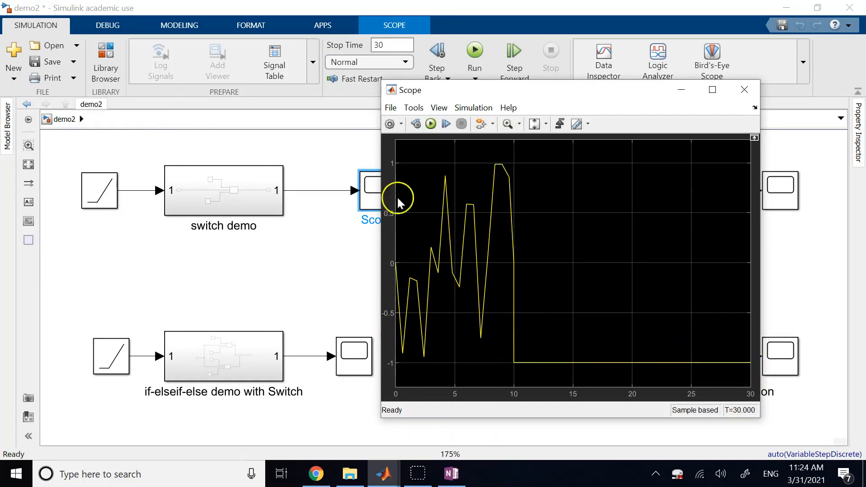
Reopen the switch demo subsystem and shorten the Chirp Signal's target time
double_click(244, 186)
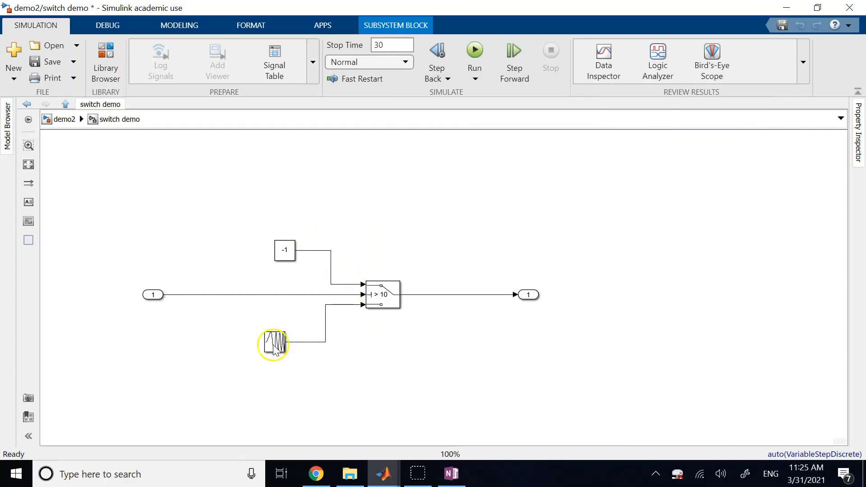
double_click(263, 345)
click(397, 392)
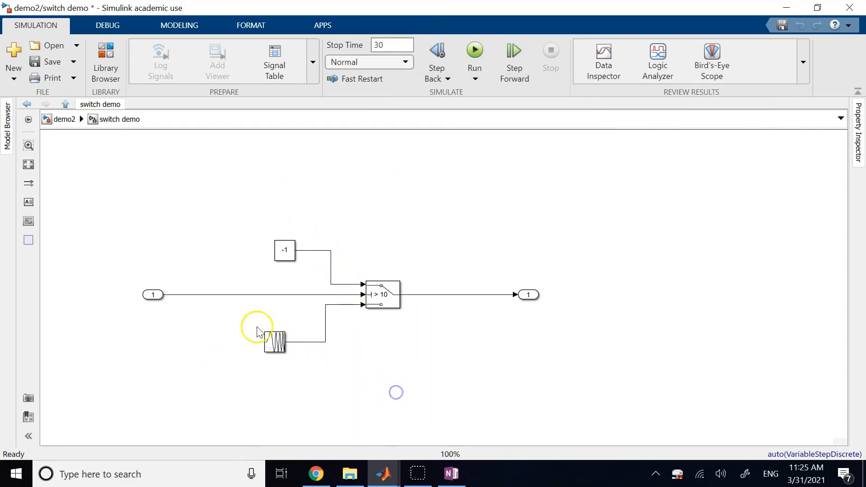
double_click(273, 342)
double_click(326, 346)
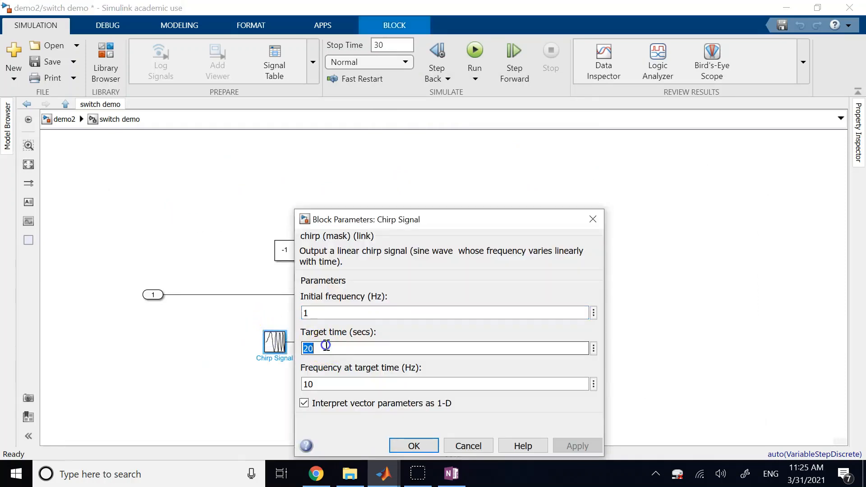
text(1)
key(Return)
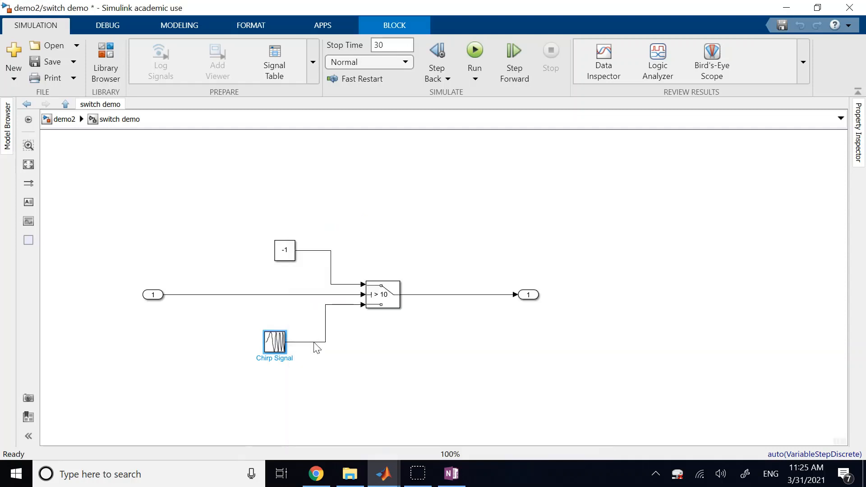
Return to the top level of demo2 and set a finer sample time in the switch demo Scope's configuration properties
click(63, 119)
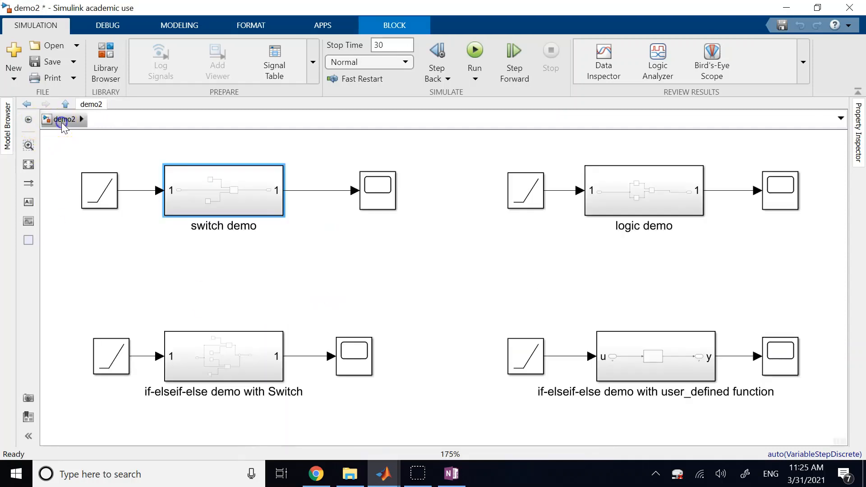
double_click(378, 198)
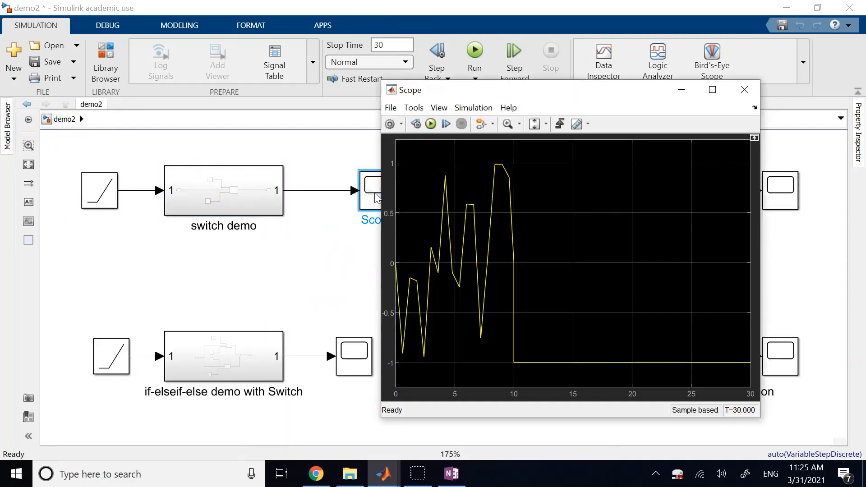
click(390, 124)
double_click(428, 225)
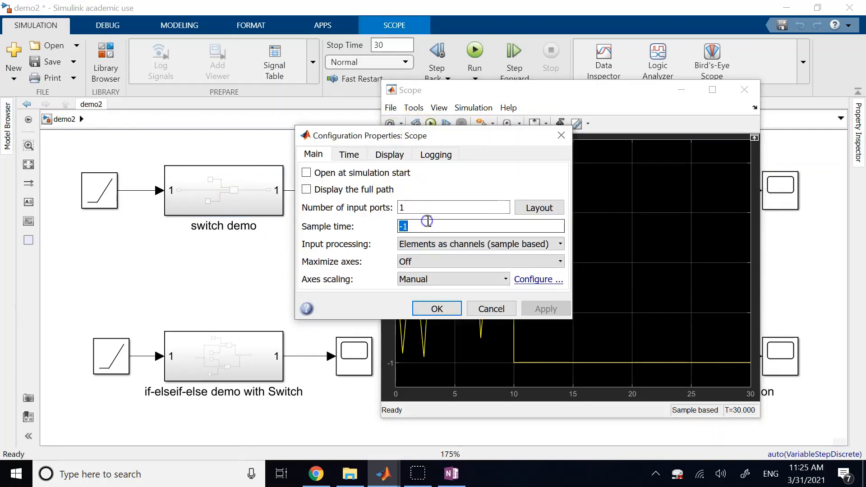
text(0)
key(Return)
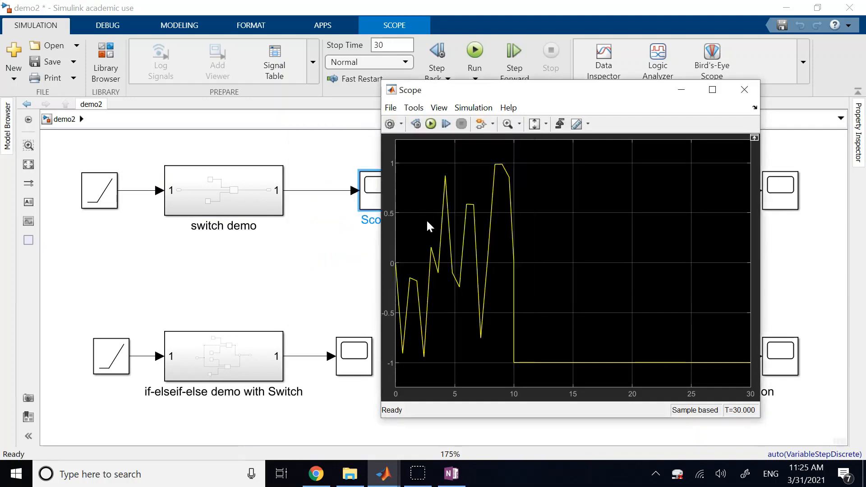
Rerun the simulation, examine the chirp output in the maximized Scope, and close the Scope
click(431, 123)
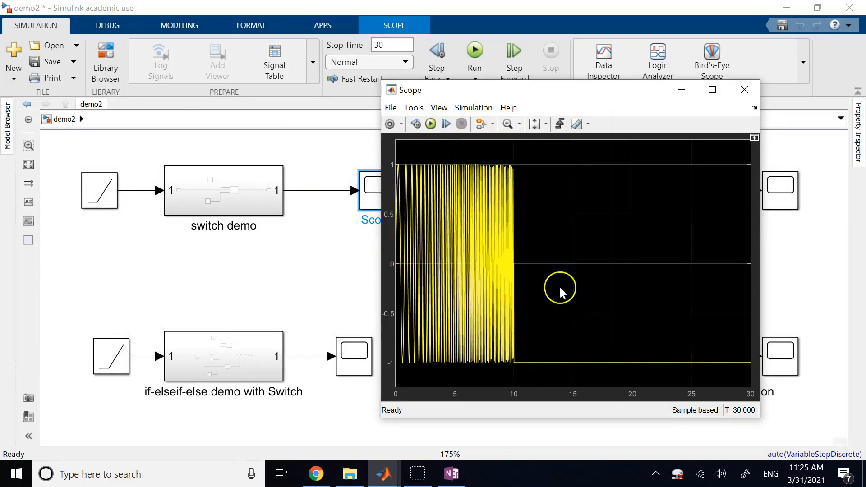
click(712, 90)
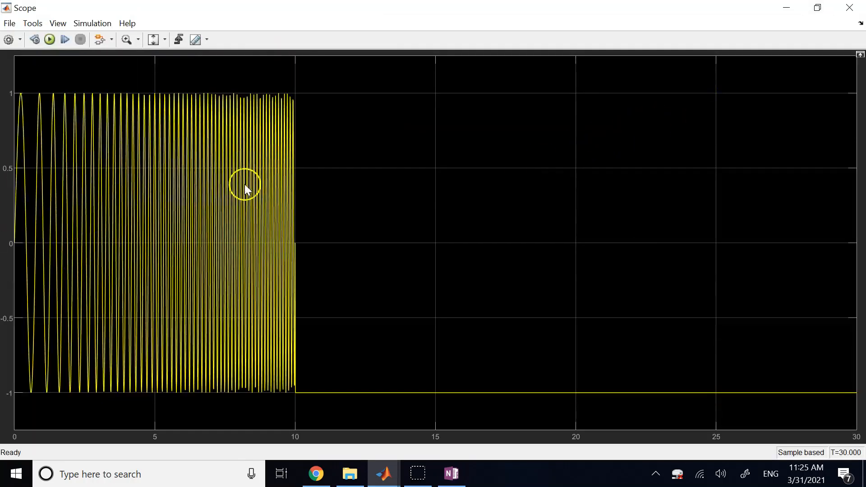
click(851, 8)
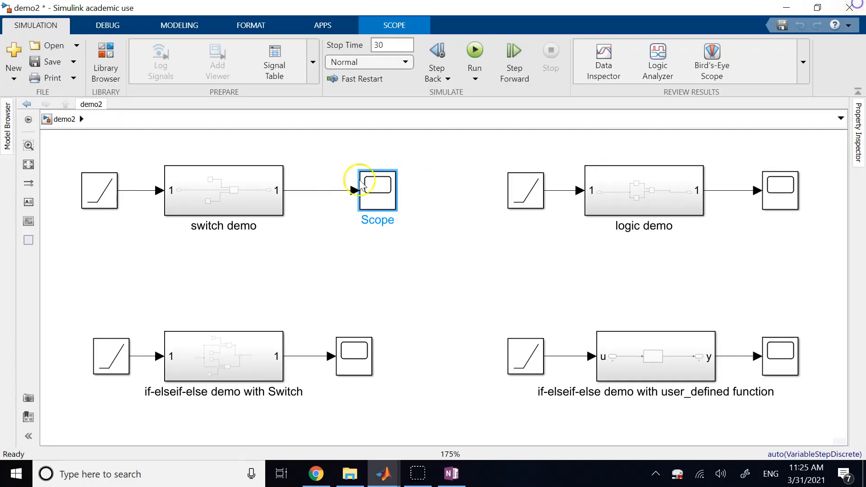
click(361, 285)
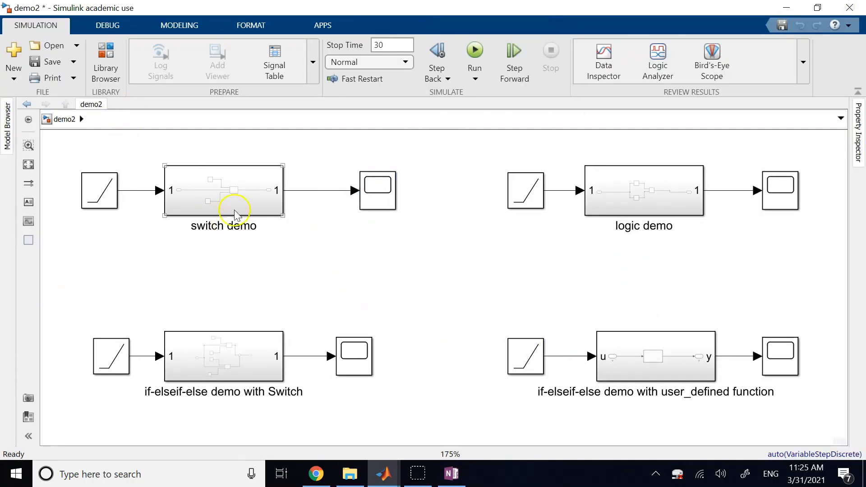
Add a Subsystem block from the Simulink Ports & Subsystems library below the switch demo in demo2
click(240, 197)
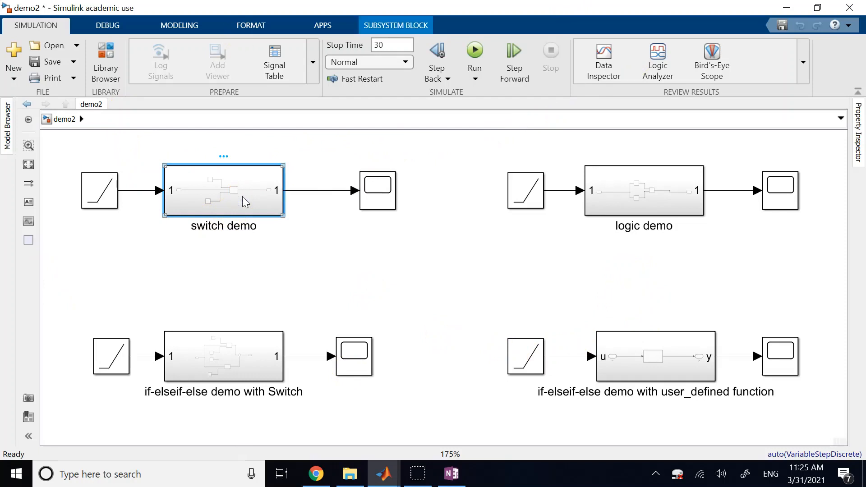
click(91, 56)
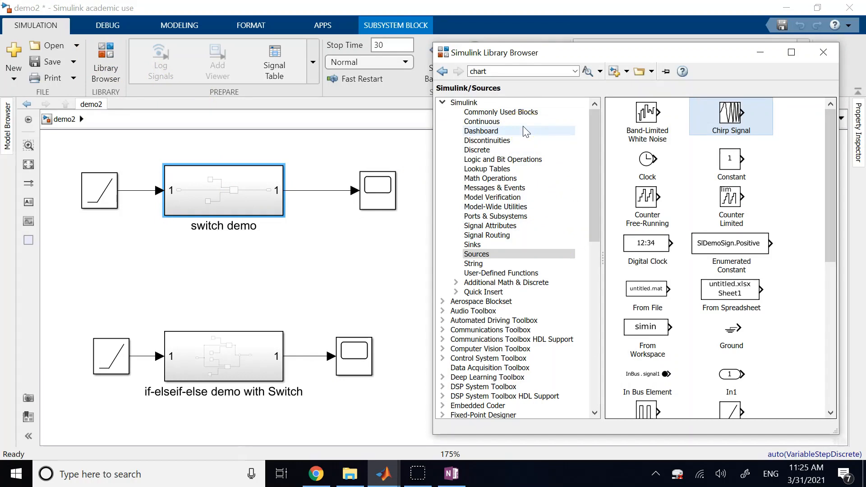
click(484, 221)
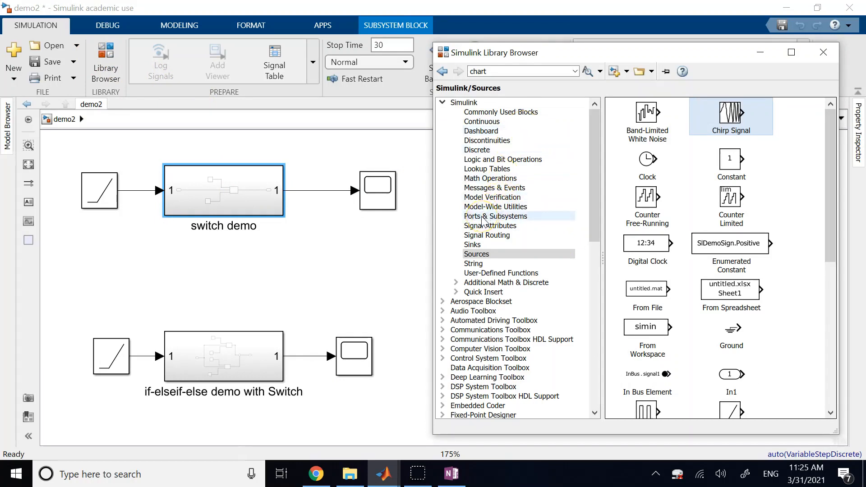
click(784, 271)
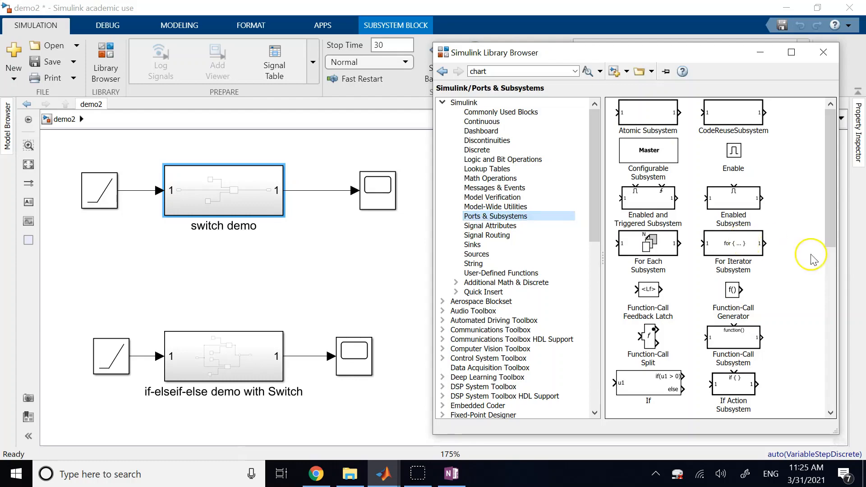
scroll(784, 271, down, 5)
scroll(785, 273, down, 4)
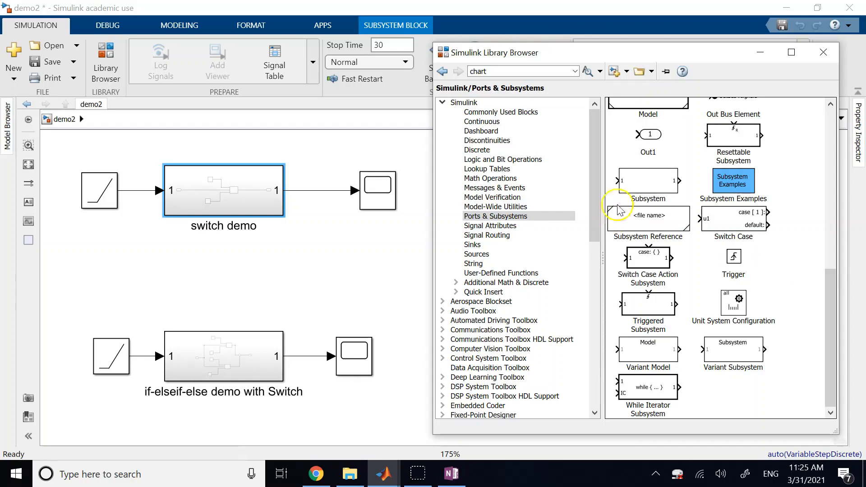
drag(631, 178, 332, 269)
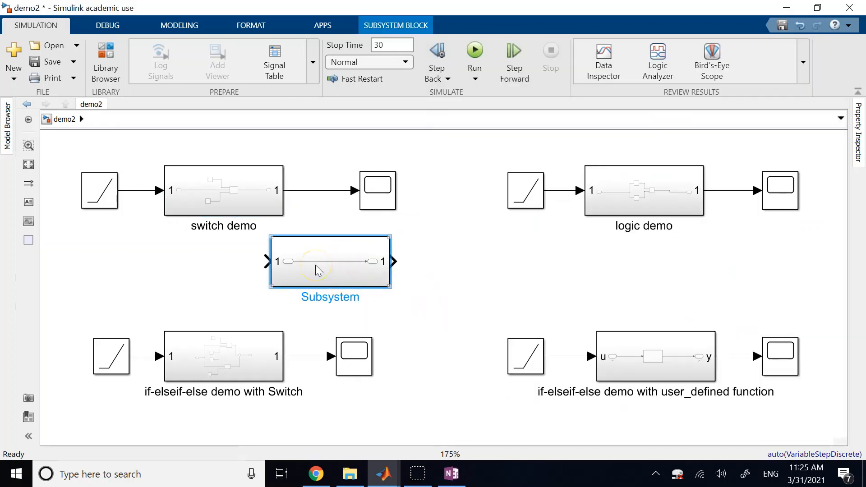
click(480, 273)
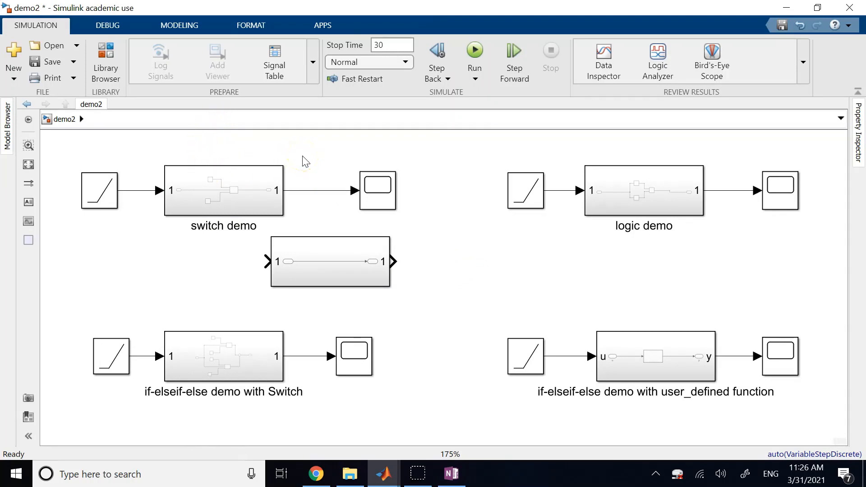
Open the new Subsystem, delete the line between its input and output ports, and move the two ports farther apart
click(283, 247)
double_click(304, 250)
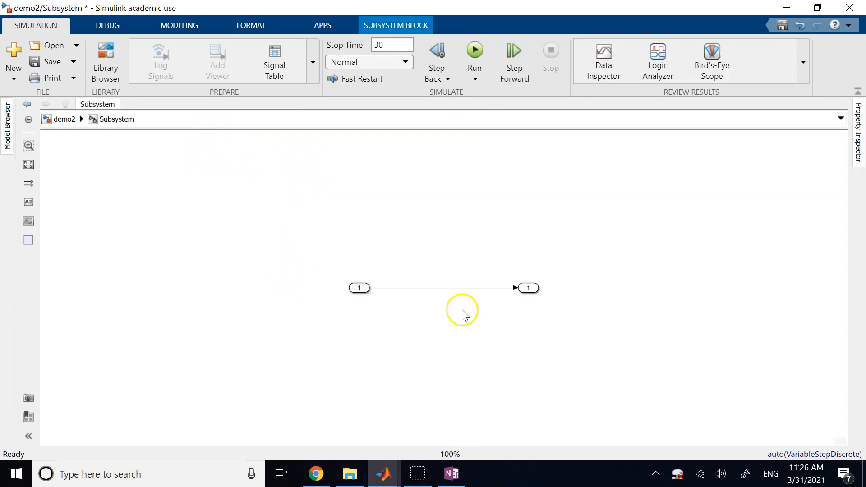
click(451, 288)
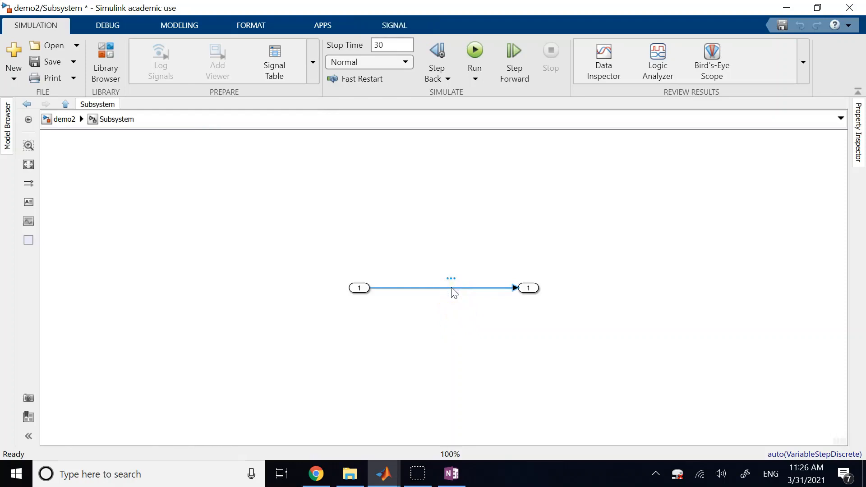
key(Delete)
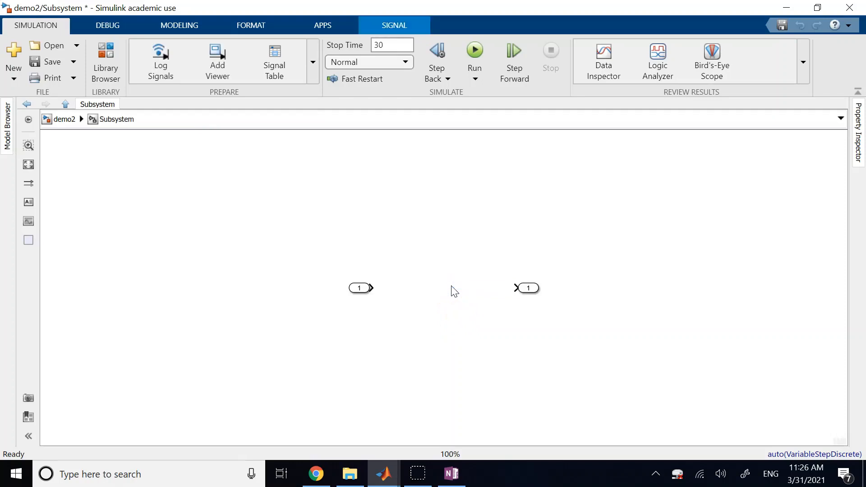
drag(360, 291, 246, 289)
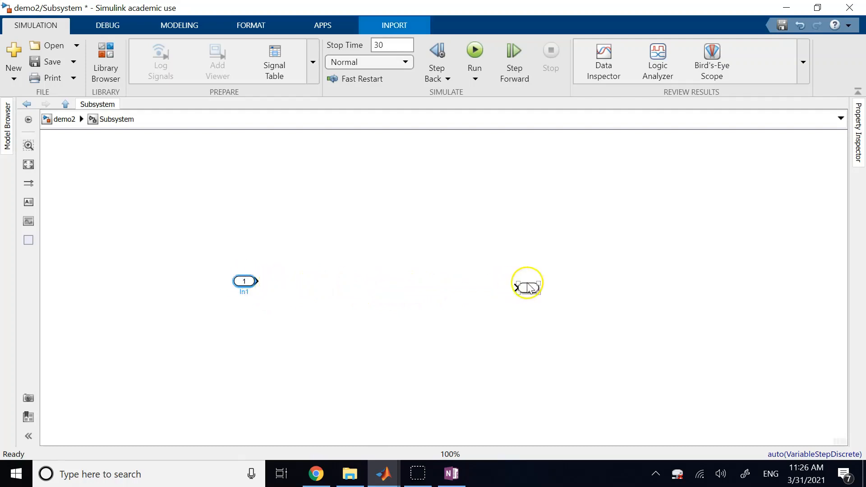
drag(527, 287, 542, 282)
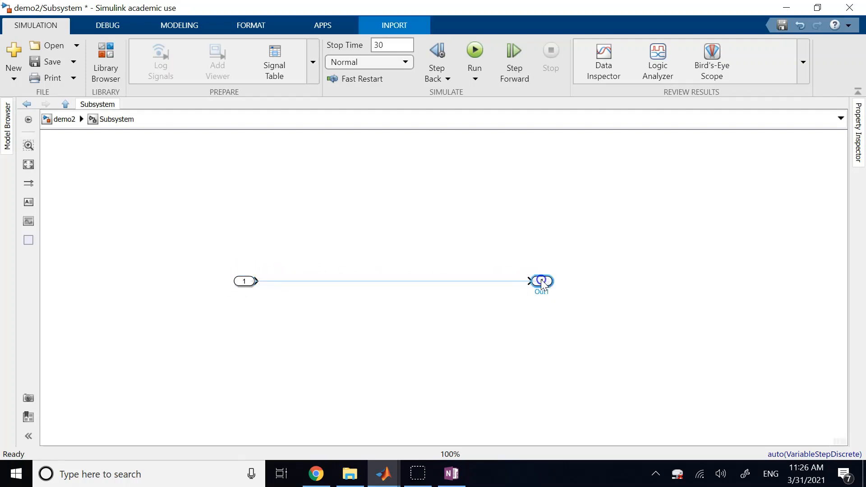
Return to the top level of demo2 and view the new Subsystem block among the other demos
click(65, 119)
click(454, 297)
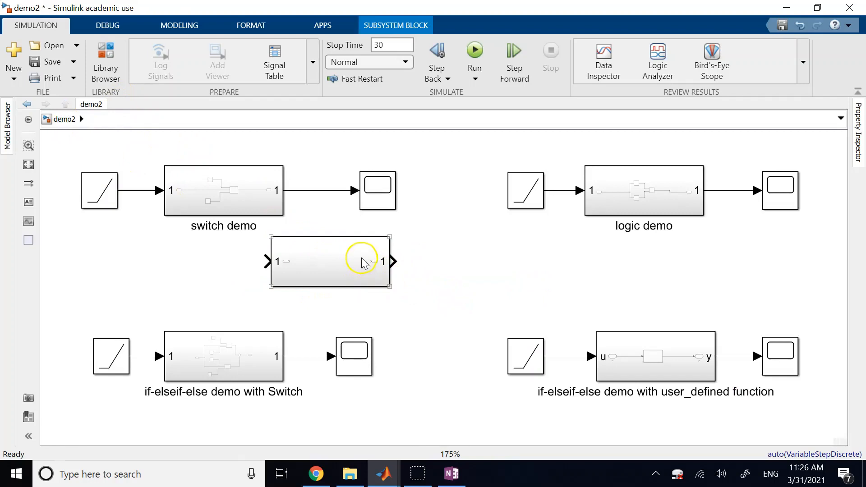
scroll(358, 266, down, 2)
click(453, 294)
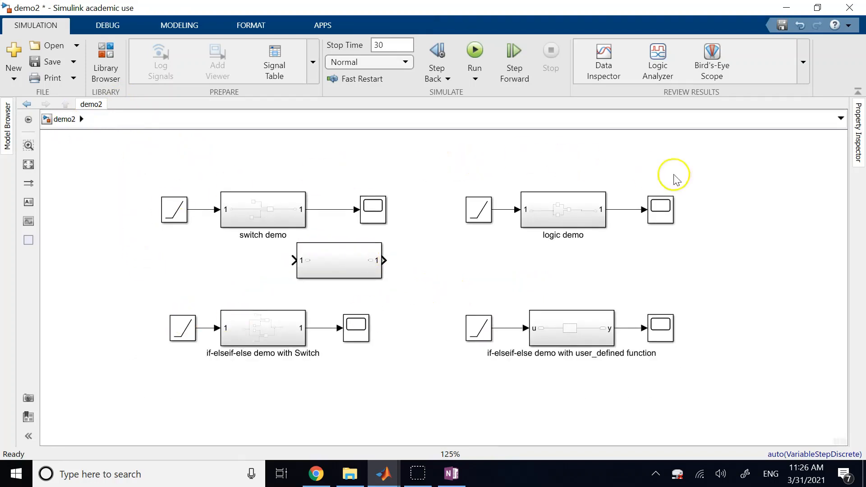
click(354, 263)
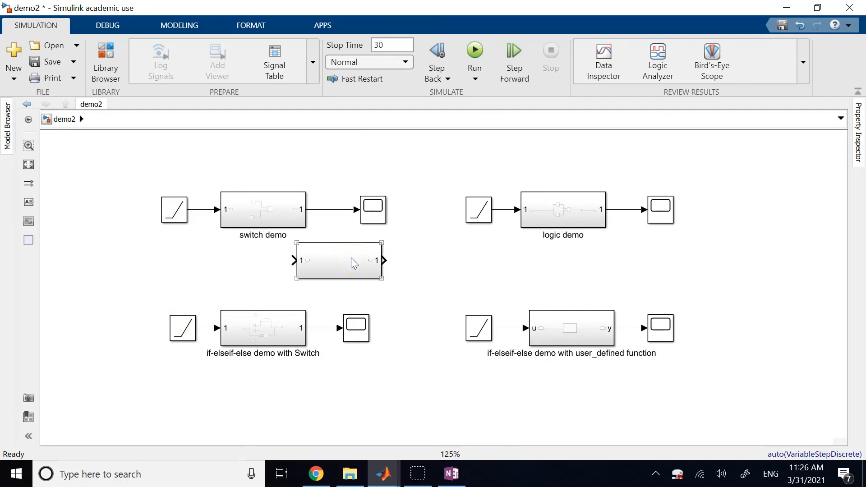
click(137, 149)
Switch to OneNote, open New Section 6, and sketch a rectangular block on its blank page with the thick blue pen
click(451, 474)
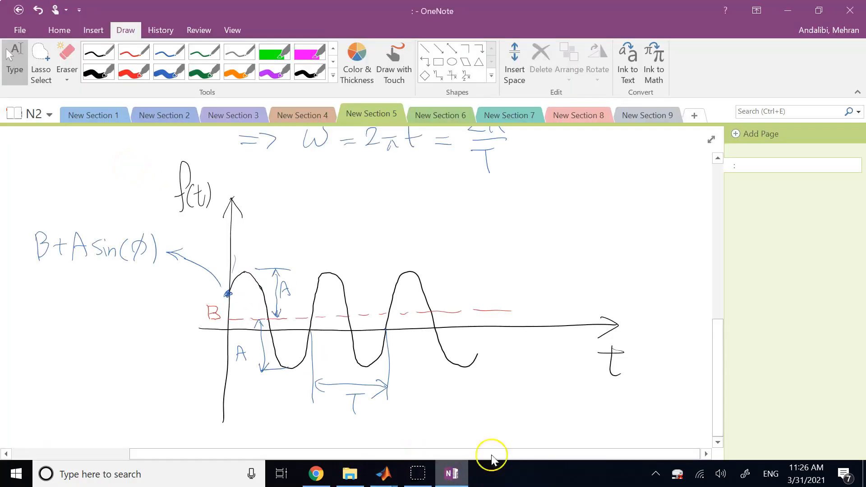
click(443, 113)
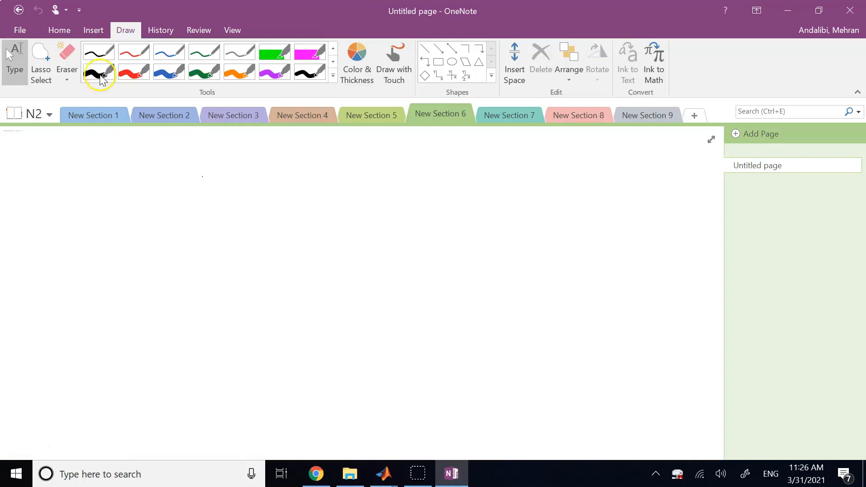
click(169, 71)
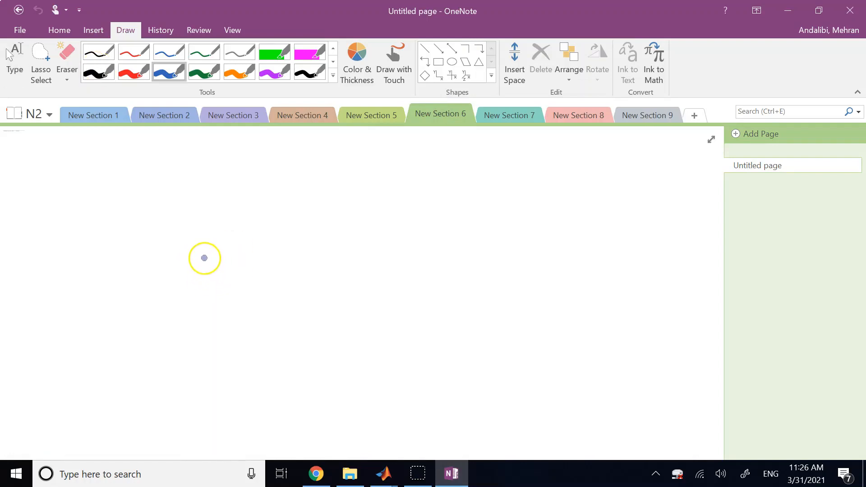
drag(186, 258, 240, 251)
mouse_move(312, 290)
mouse_down()
mouse_move(222, 316)
mouse_move(193, 275)
mouse_move(194, 257)
mouse_up()
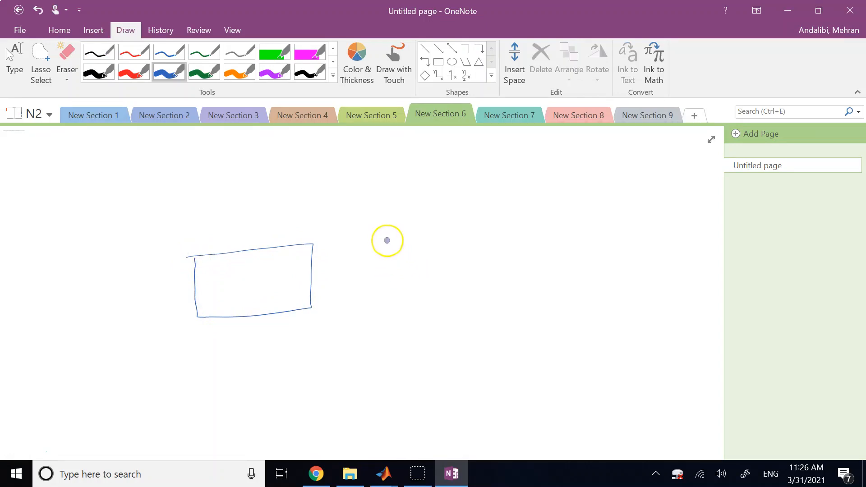
Sketch a second rectangular block beside the first, and draw an input arrow labelled V into the first block
mouse_move(386, 243)
mouse_down()
mouse_move(385, 311)
mouse_move(431, 236)
mouse_move(505, 296)
mouse_move(388, 313)
mouse_up()
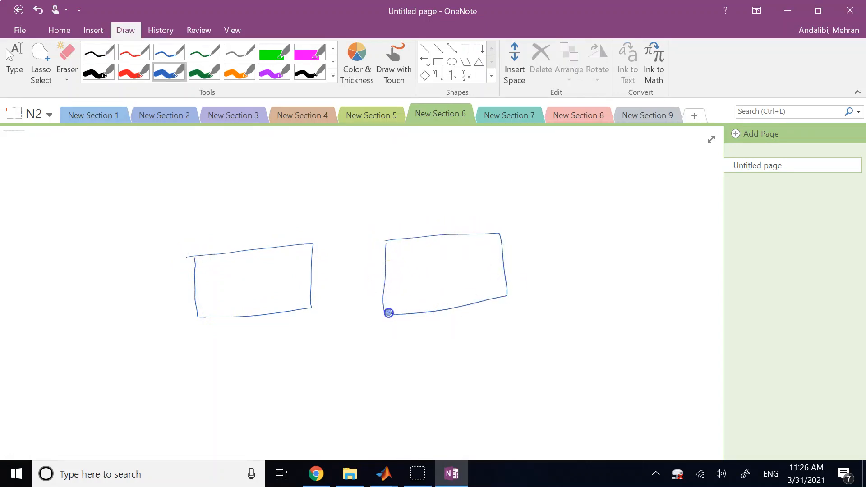
mouse_move(119, 290)
mouse_down()
mouse_move(195, 284)
mouse_move(154, 299)
mouse_up()
mouse_move(114, 255)
mouse_down()
mouse_move(131, 254)
mouse_move(112, 254)
mouse_up()
drag(119, 251, 139, 250)
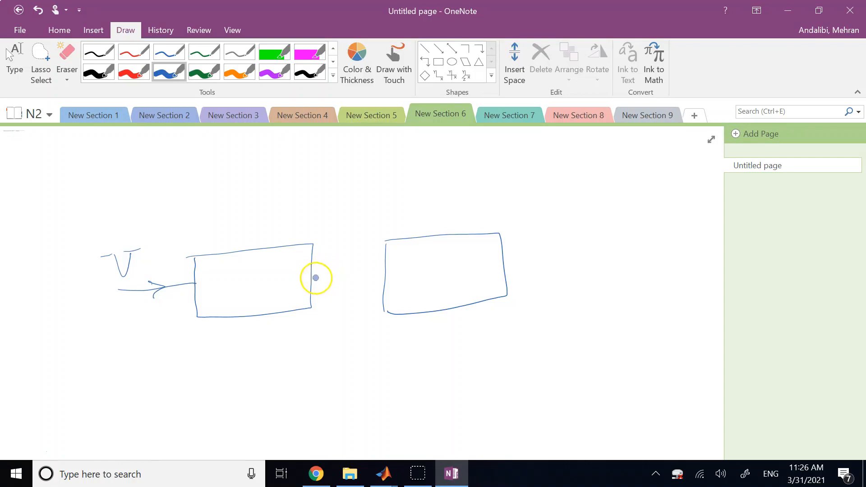
Draw an arrow labelled I between the two blocks, with a small arrow from the I to the handwritten note T=KI
drag(313, 278, 391, 266)
drag(344, 267, 345, 281)
drag(325, 243, 337, 243)
drag(331, 244, 332, 259)
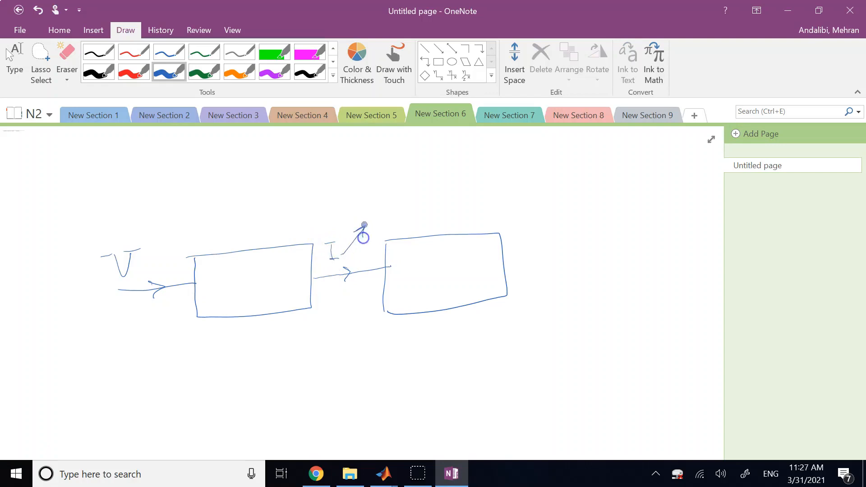
mouse_move(364, 224)
mouse_down()
mouse_move(366, 233)
mouse_move(384, 200)
mouse_move(370, 220)
mouse_move(390, 215)
mouse_up()
mouse_move(397, 198)
mouse_down()
mouse_move(395, 218)
mouse_move(405, 218)
mouse_move(417, 199)
mouse_up()
drag(412, 201, 416, 216)
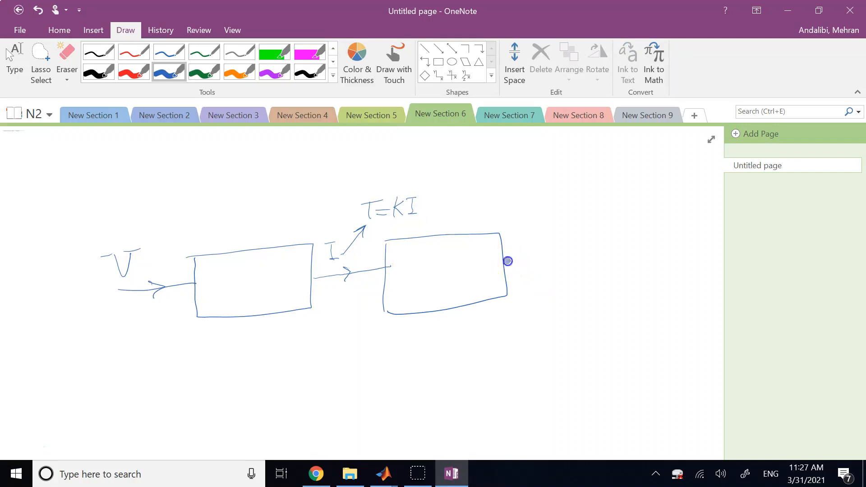
Draw an output line from the second block, label it ω, and undo the stray stroke
drag(506, 261, 587, 257)
mouse_move(540, 244)
mouse_down()
mouse_move(539, 229)
mouse_move(552, 241)
mouse_move(557, 226)
mouse_up()
key(ctrl+z)
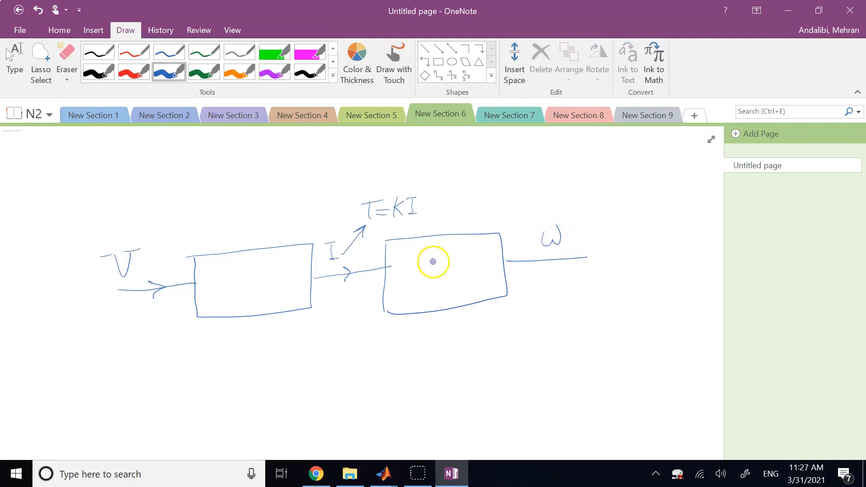
Handwrite "Mechanical sub-system" inside the second block and "electrical sub-system" inside the first
mouse_move(402, 262)
mouse_down()
mouse_move(408, 251)
mouse_move(459, 259)
mouse_move(467, 244)
mouse_move(489, 266)
mouse_up()
mouse_move(405, 285)
mouse_down()
mouse_move(410, 295)
mouse_move(437, 286)
mouse_move(449, 300)
mouse_move(471, 290)
mouse_up()
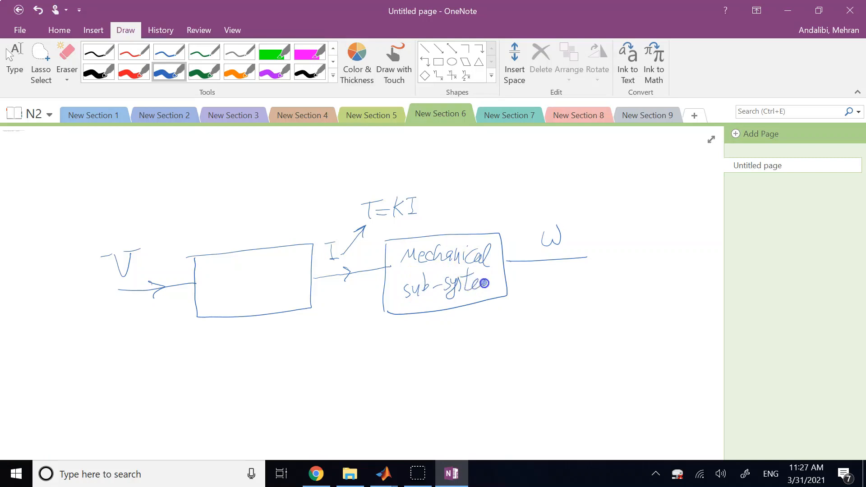
mouse_move(211, 264)
mouse_down()
mouse_move(222, 253)
mouse_move(240, 268)
mouse_move(248, 252)
mouse_move(262, 268)
mouse_move(296, 269)
mouse_up()
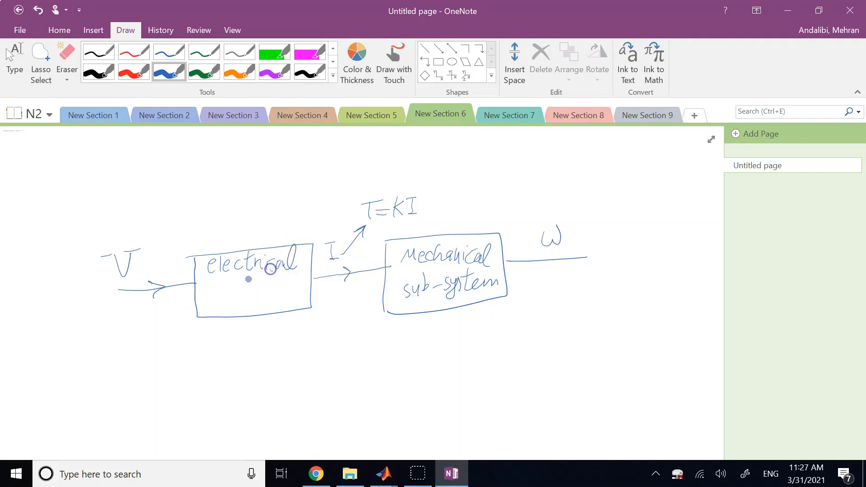
mouse_move(208, 298)
mouse_down()
mouse_move(207, 305)
mouse_move(236, 299)
mouse_move(246, 308)
mouse_move(290, 286)
mouse_up()
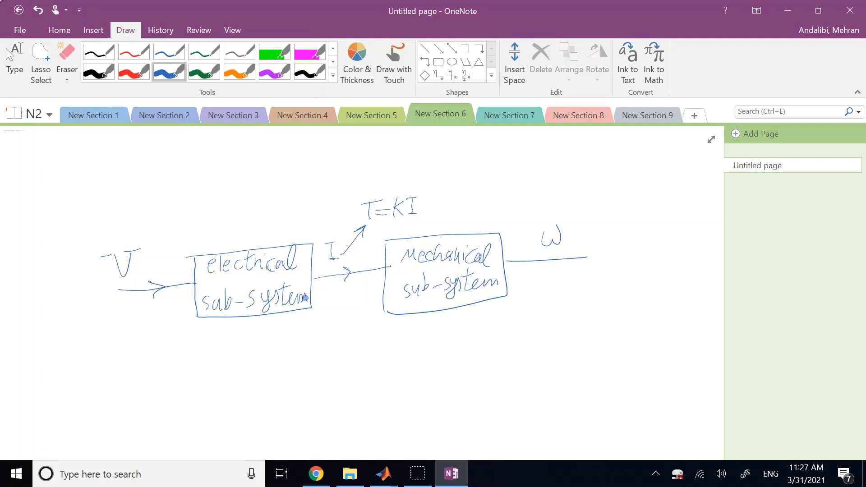
Stop inking, indicate the two sketched sub-systems, and switch to Simulink's demo2 model to point out the switch demo subsystem
key(Escape)
mouse_move(185, 236)
mouse_down()
mouse_move(315, 281)
mouse_move(320, 328)
mouse_up()
drag(524, 328, 376, 231)
click(380, 376)
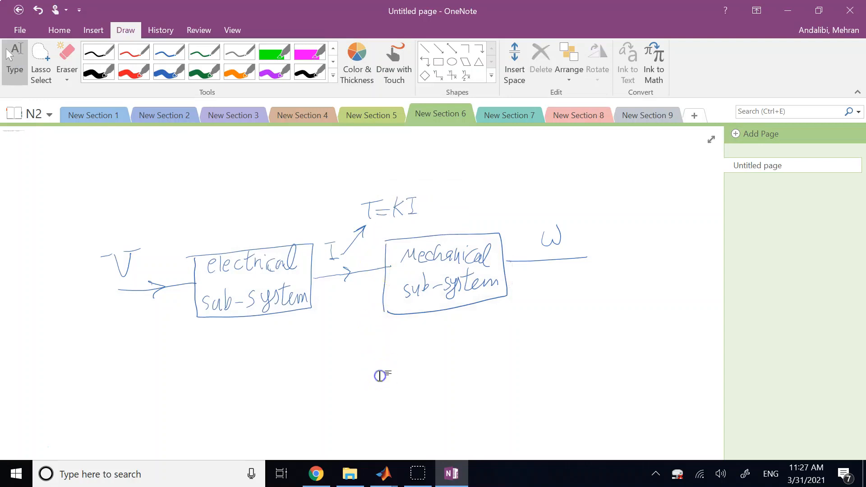
click(382, 474)
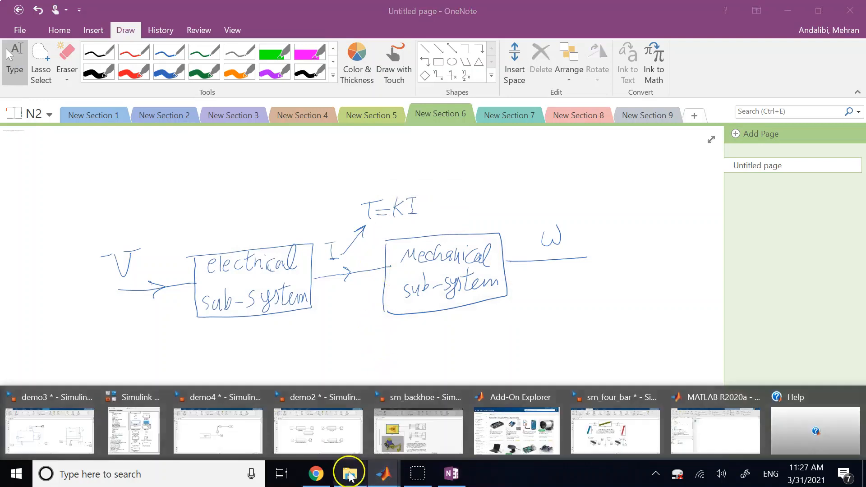
click(330, 431)
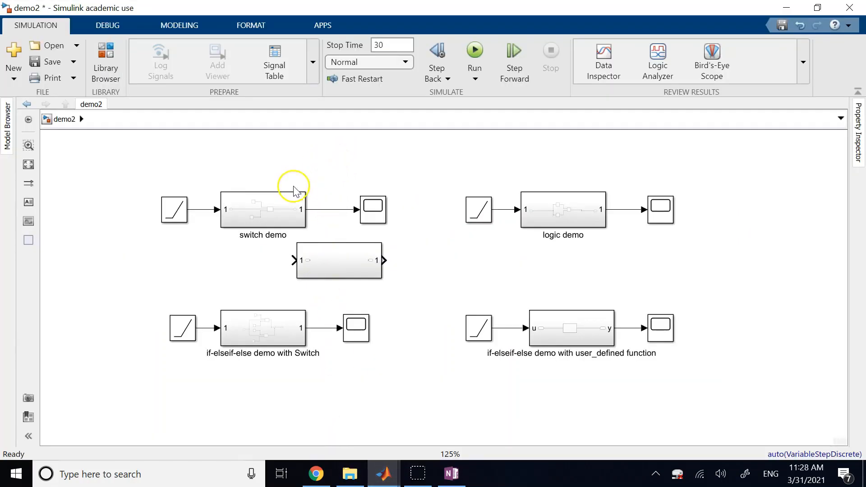
click(272, 212)
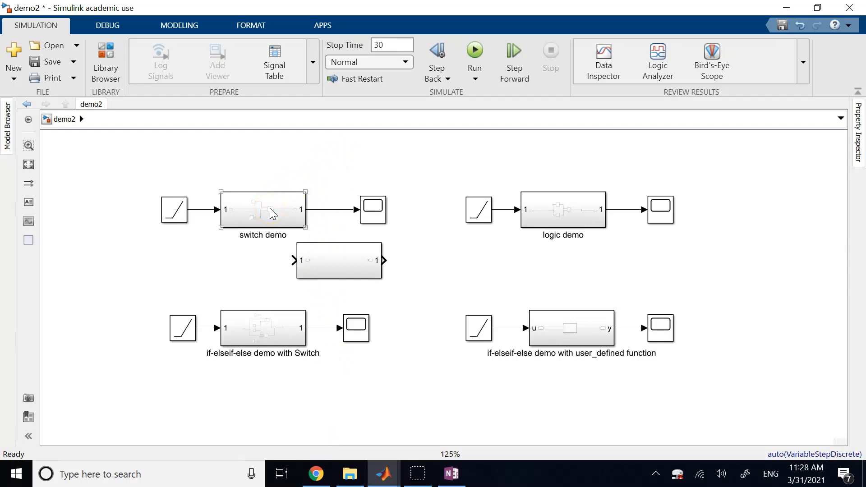
Switch to the sm_backhoe model and open its Plant subsystem
click(384, 474)
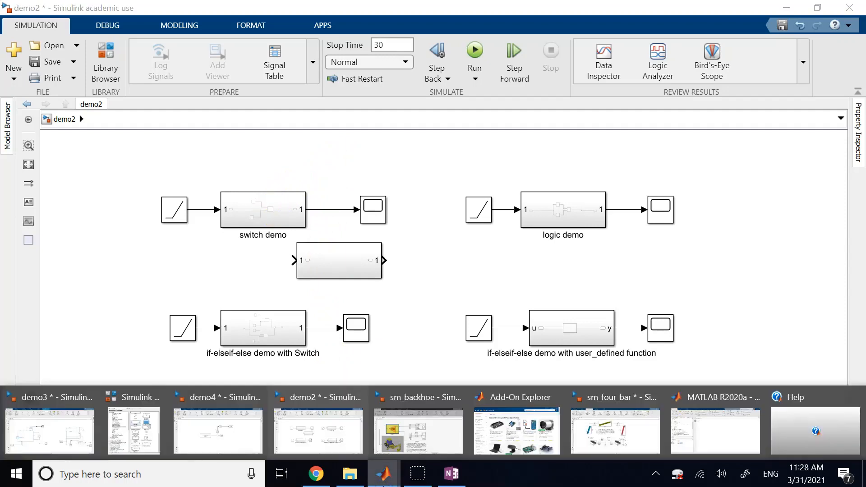
click(422, 431)
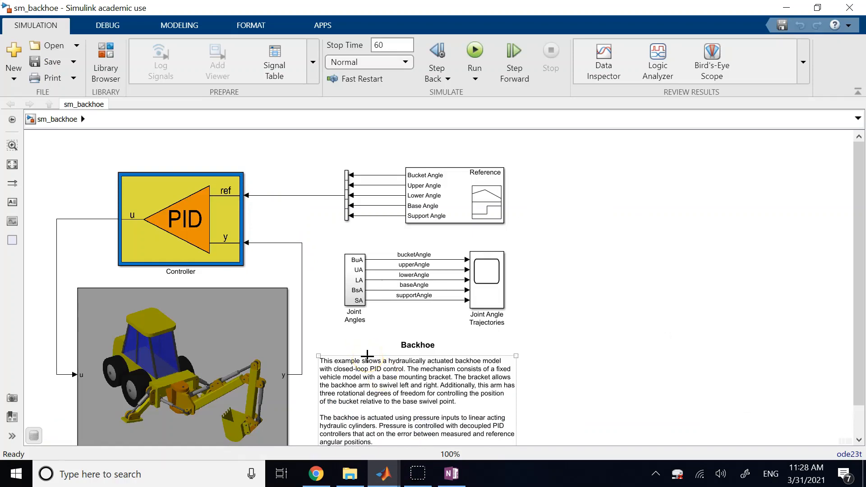
click(115, 362)
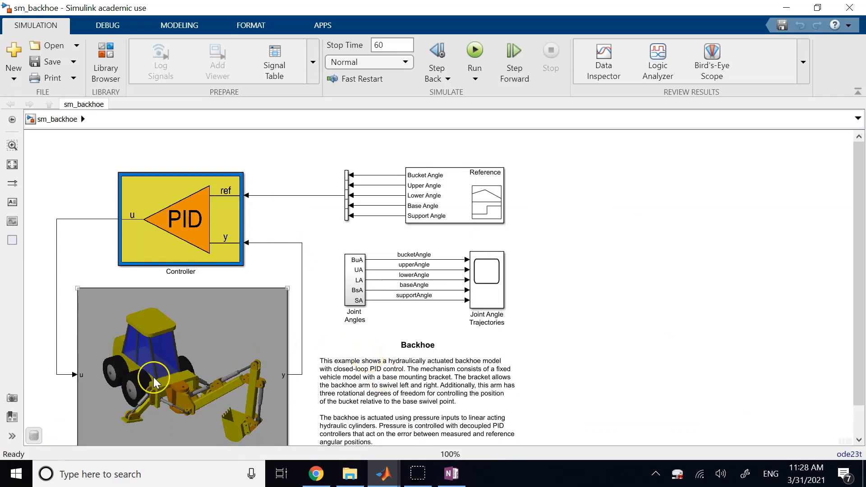
scroll(153, 378, down, 2)
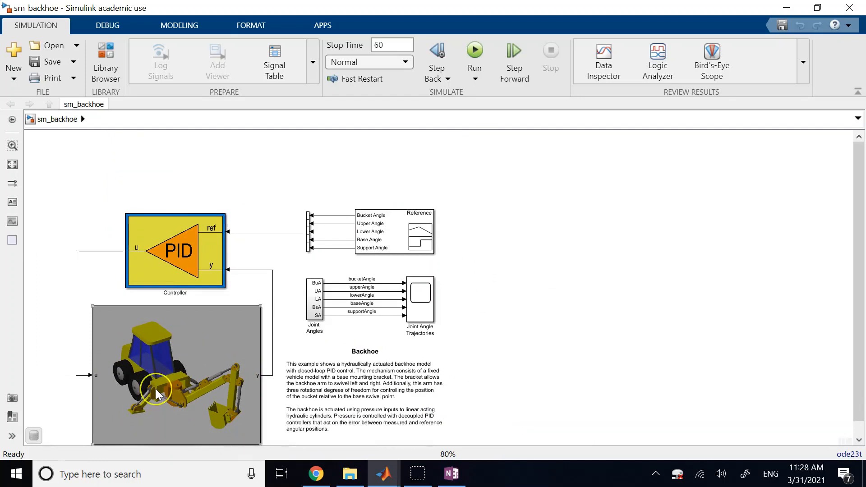
scroll(156, 389, down, 1)
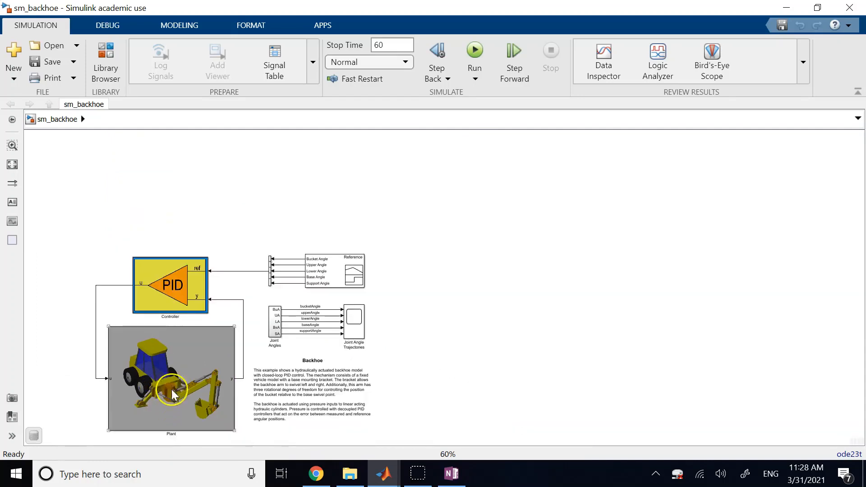
double_click(182, 372)
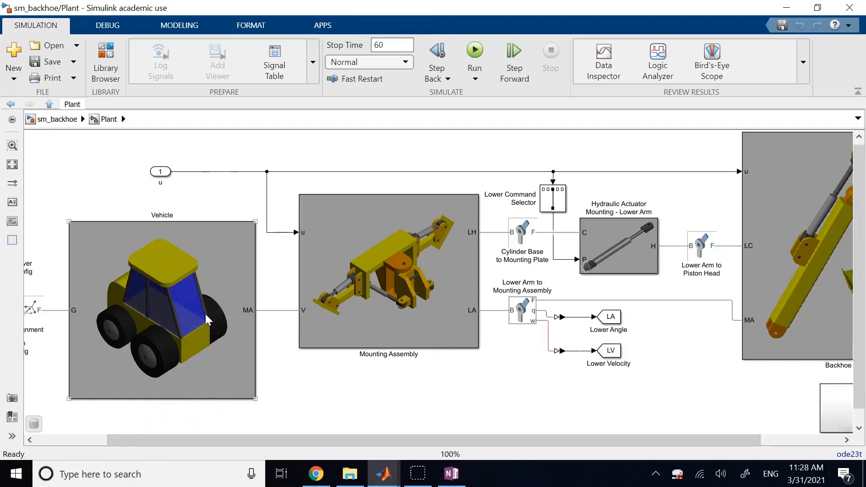
Examine the Vehicle, Mounting Assembly, Hydraulic Actuator and Backhoe Arm subsystems inside the Plant
scroll(224, 340, up, 1)
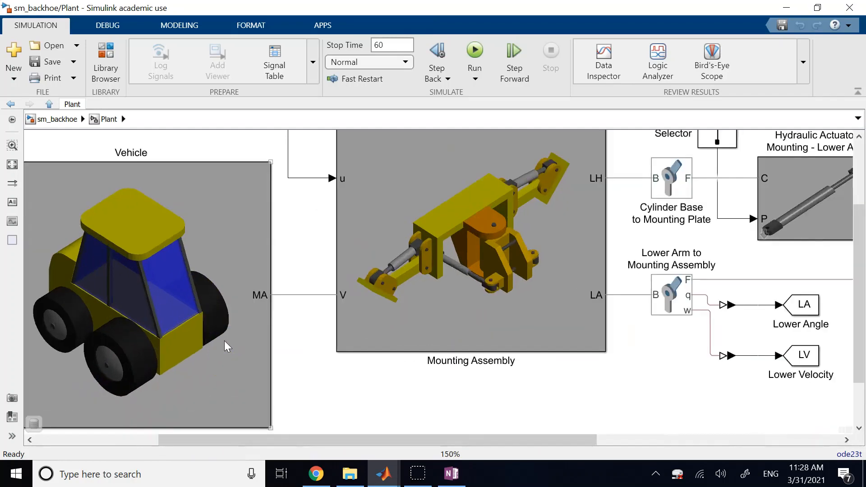
scroll(223, 340, down, 1)
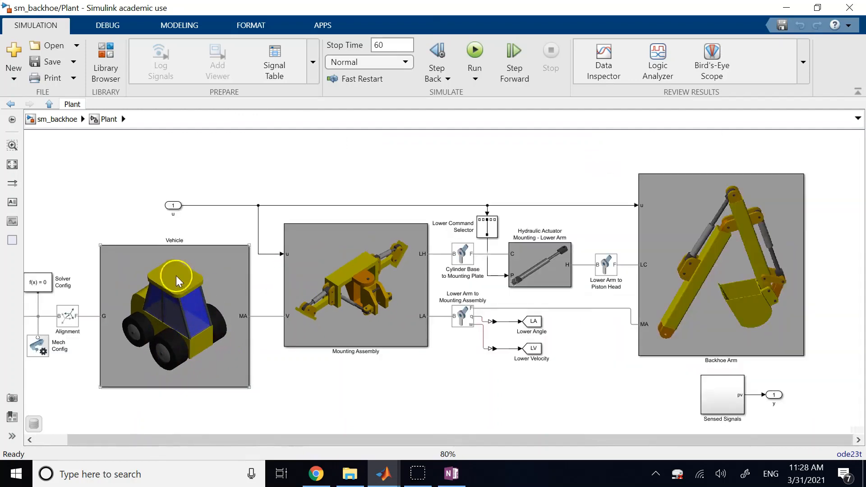
click(328, 298)
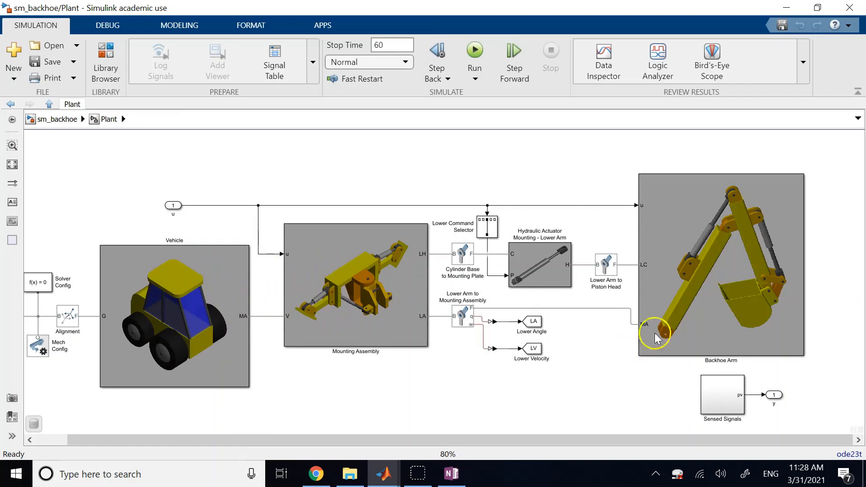
click(740, 317)
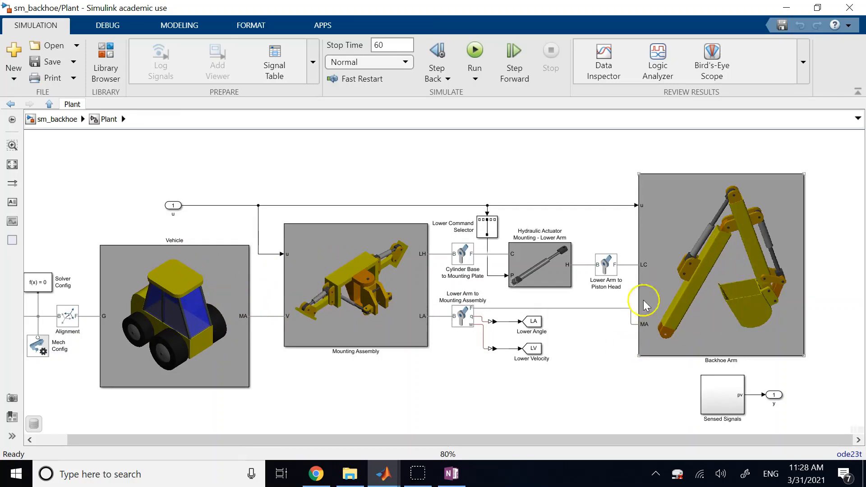
click(541, 274)
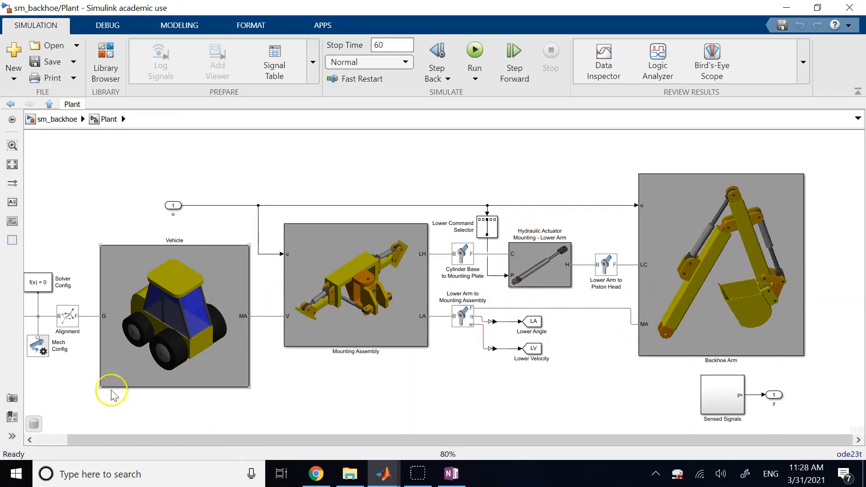
click(60, 441)
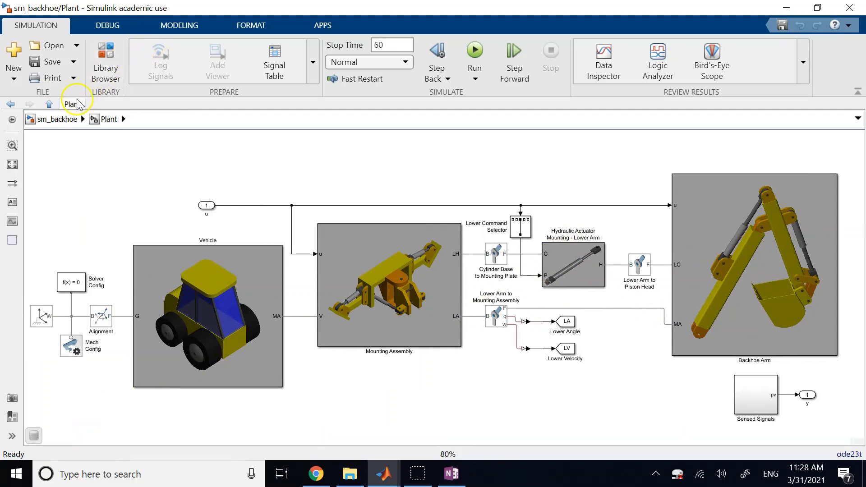
Return to the top level of sm_backhoe, reopen the Plant, and open its Vehicle subsystem
click(59, 119)
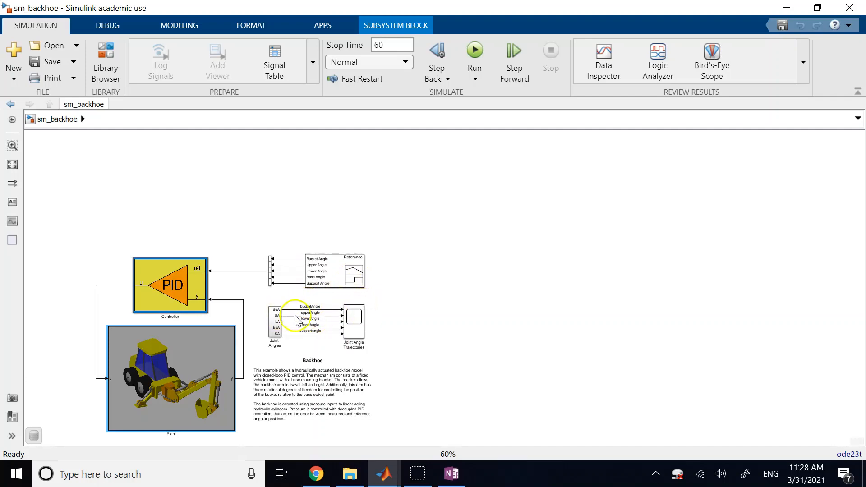
double_click(171, 368)
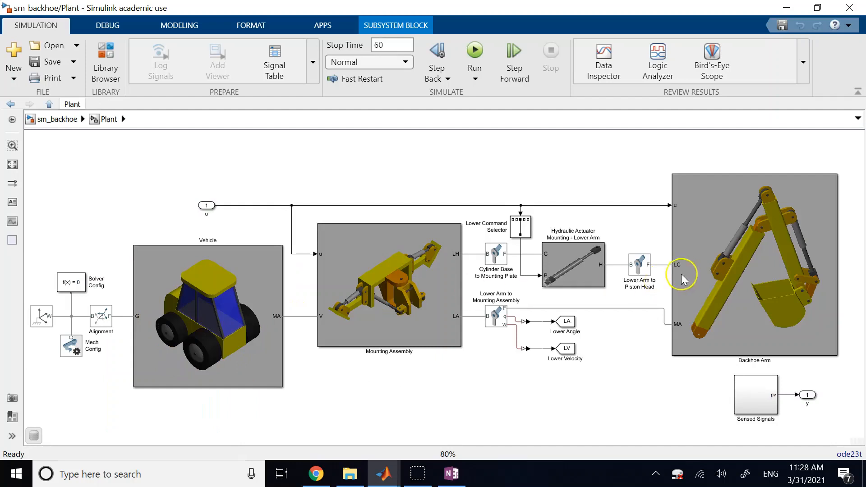
click(249, 308)
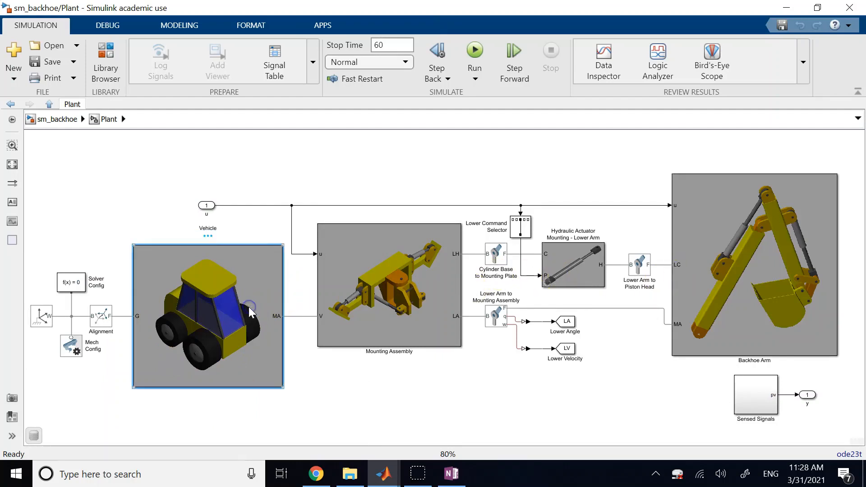
double_click(249, 308)
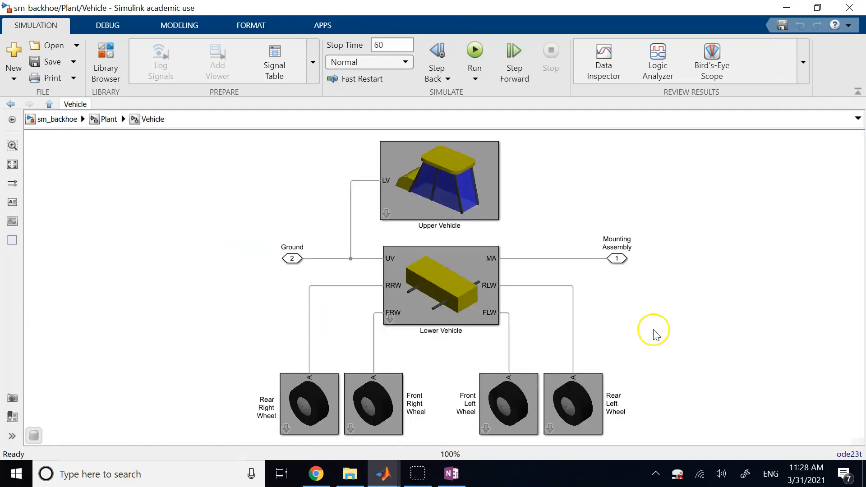
View the block parameters of Upper Vehicle and Lower Vehicle, closing both dialogs without changes
double_click(489, 207)
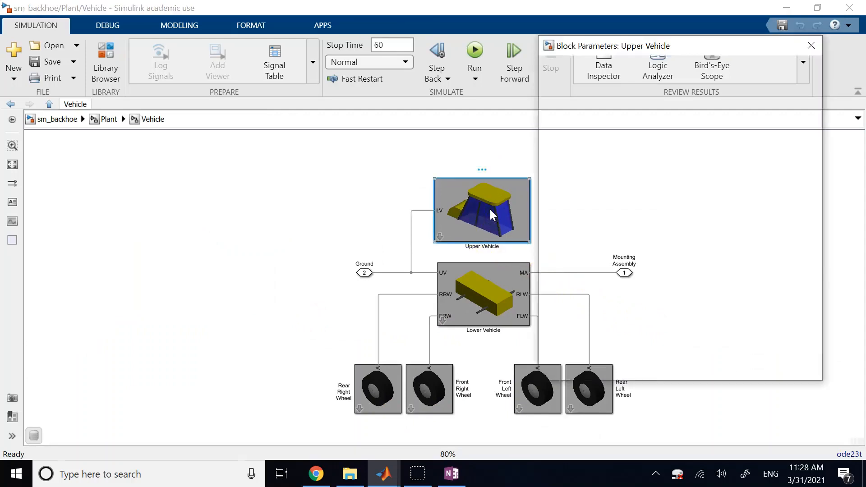
click(694, 375)
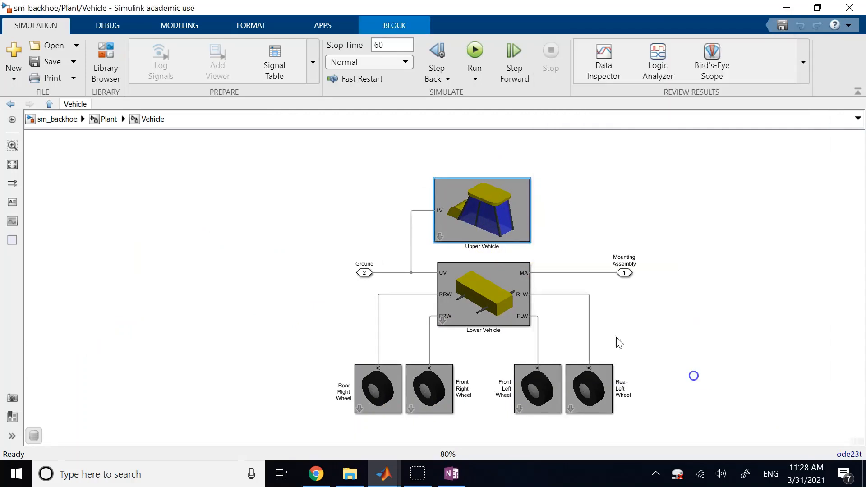
double_click(492, 302)
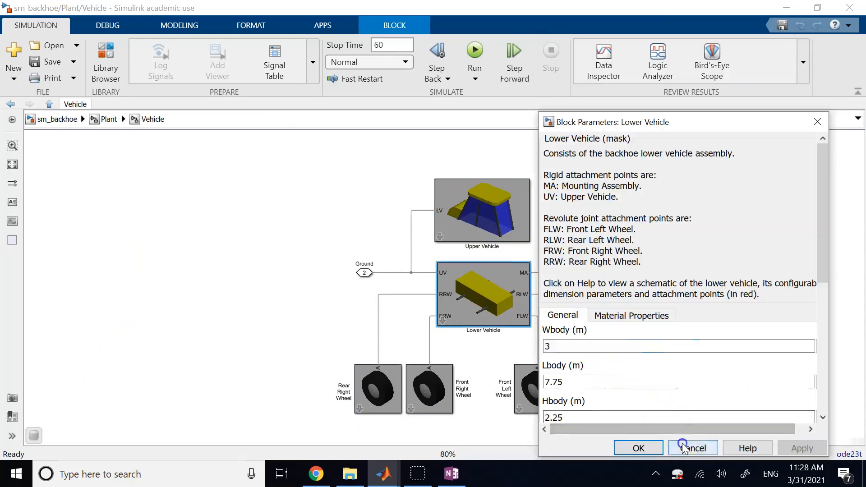
click(684, 445)
click(481, 277)
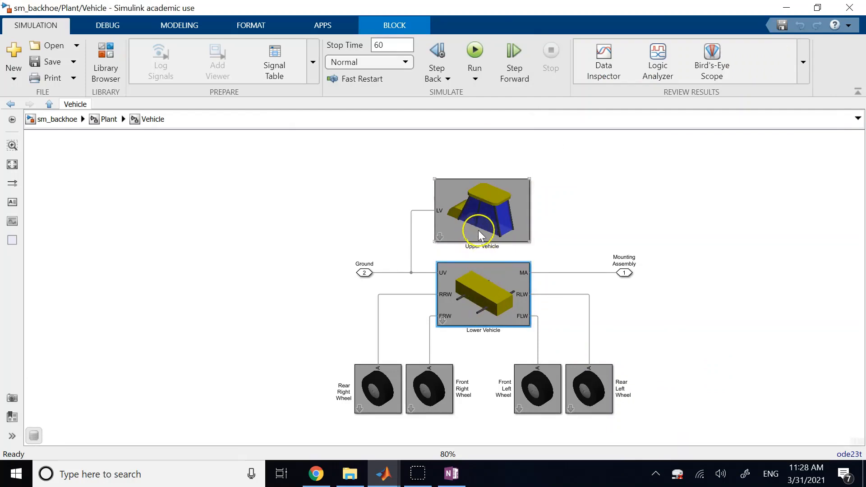
Look under the mask of the Upper Vehicle block to show its internal components
click(472, 199)
right_click(472, 199)
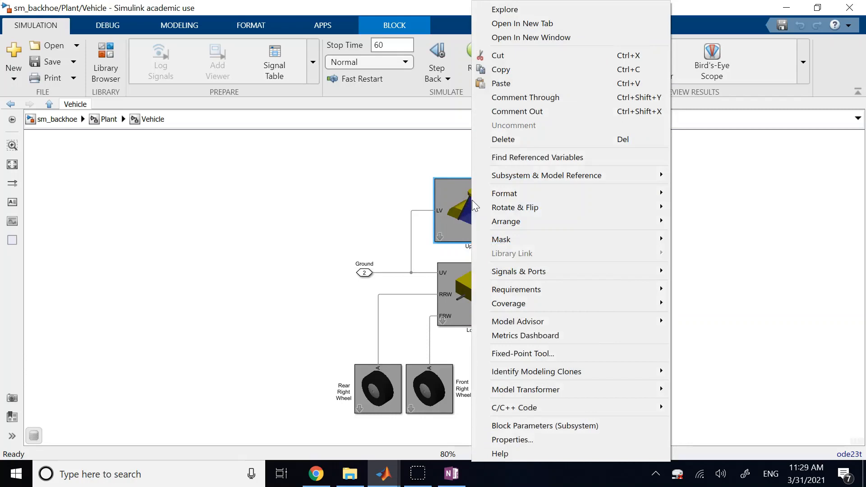
mouse_move(500, 242)
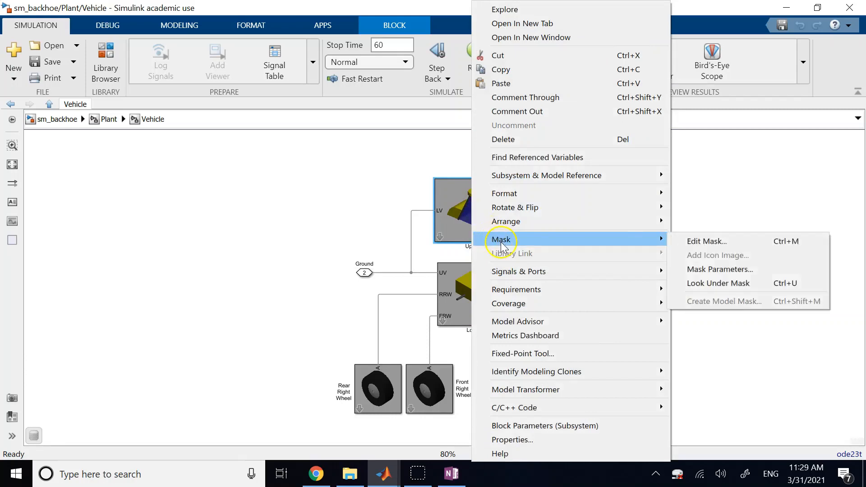
click(734, 284)
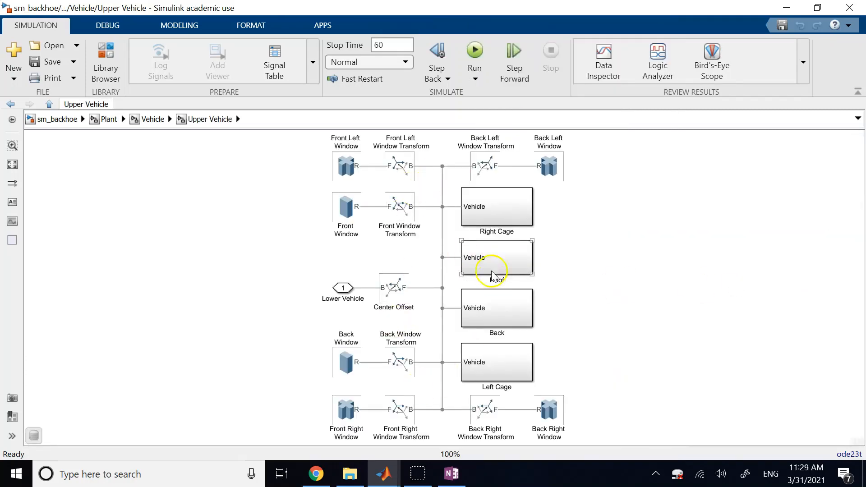
Examine the Right Cage, Roof and Back subsystems inside the Upper Vehicle block
scroll(564, 289, down, 1)
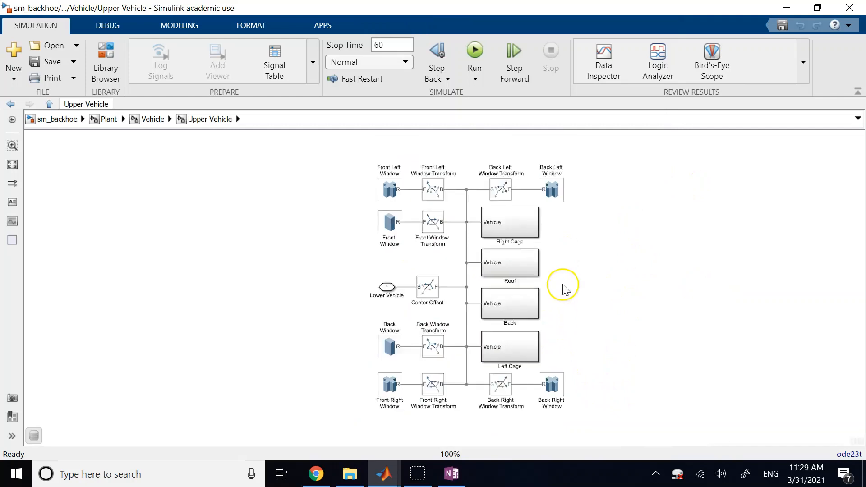
double_click(508, 221)
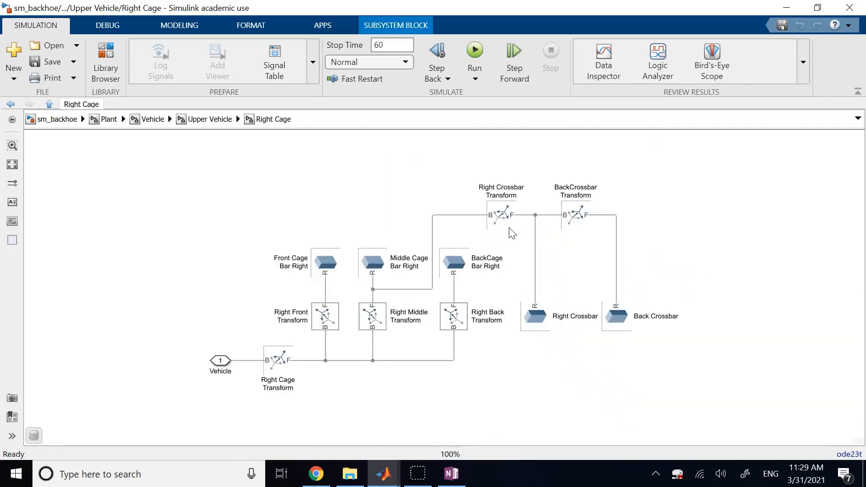
click(219, 120)
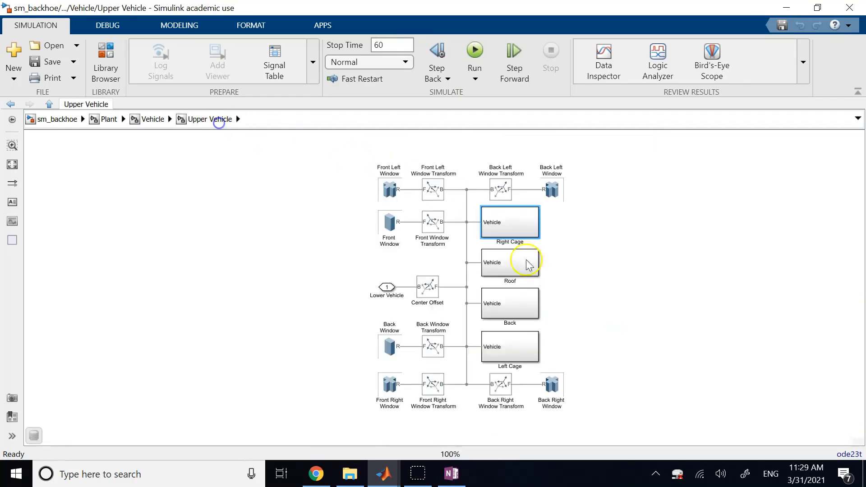
double_click(535, 261)
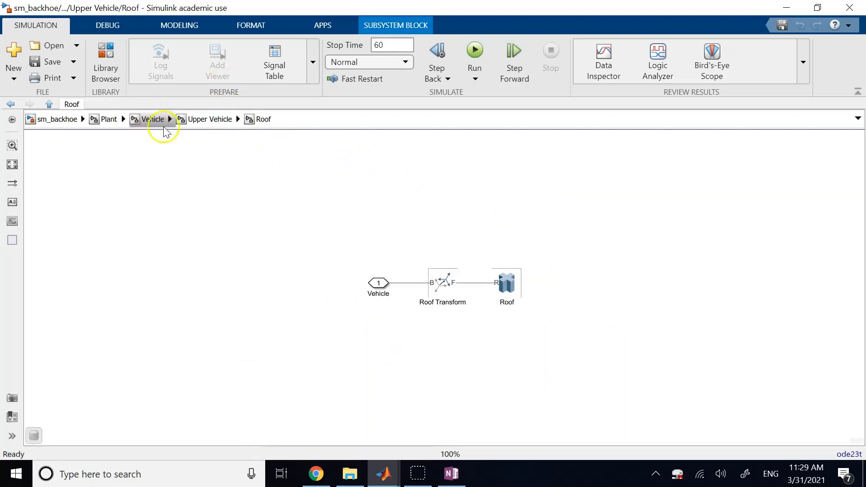
click(210, 120)
double_click(529, 314)
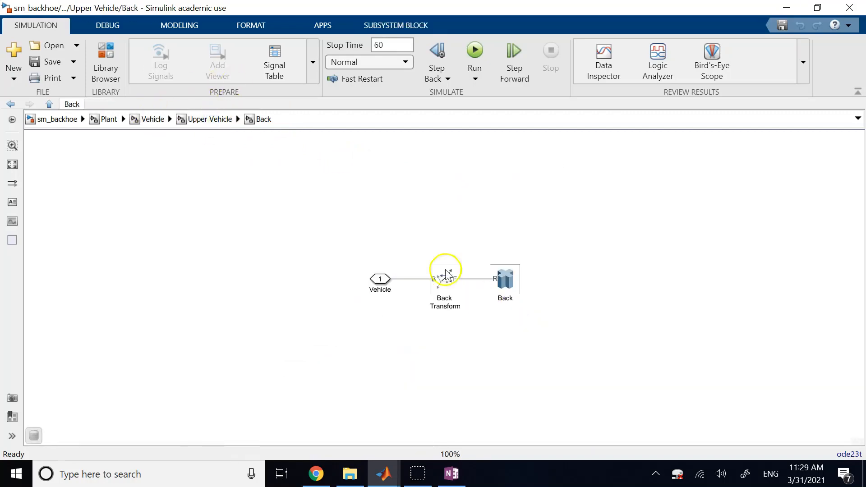
Return to the top level of sm_backhoe and minimize its window to get back to the demo2 model
click(149, 121)
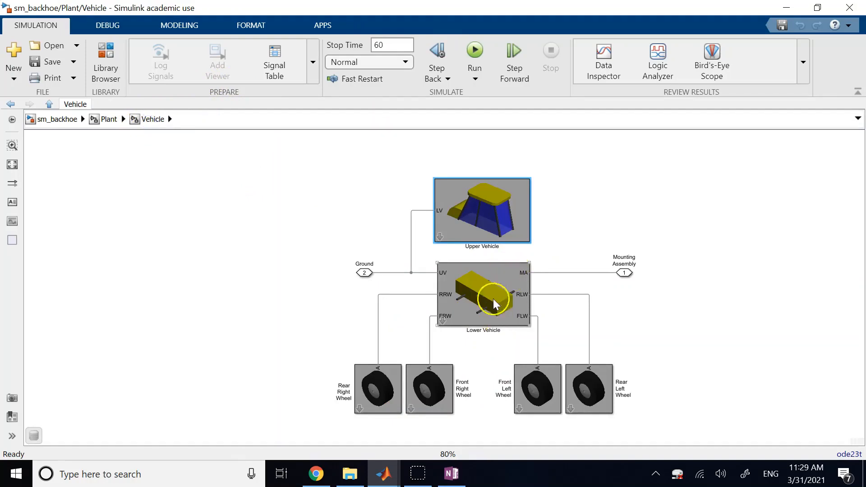
click(108, 120)
click(54, 119)
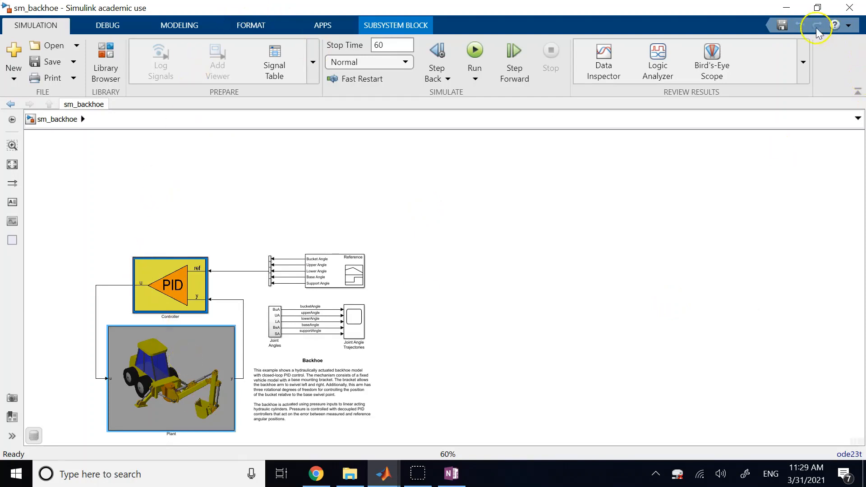
click(798, 10)
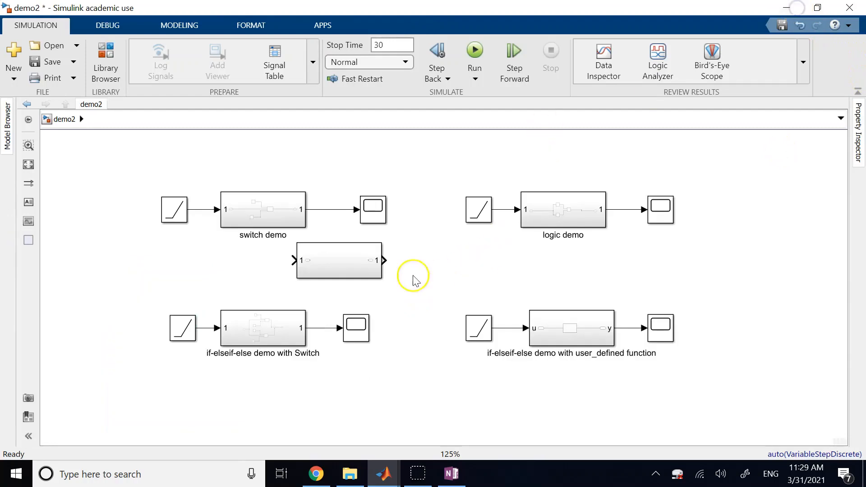
Examine the input port and Switch block inside the switch demo subsystem, and return to the demo2 top level
double_click(277, 203)
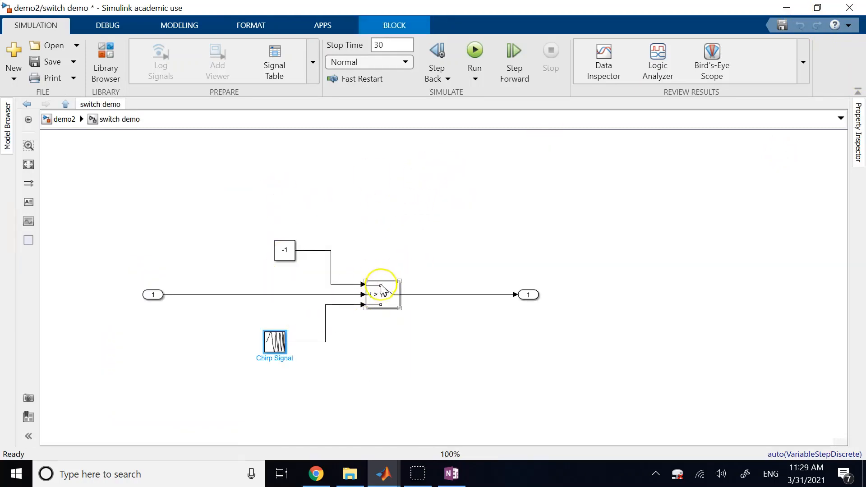
click(159, 298)
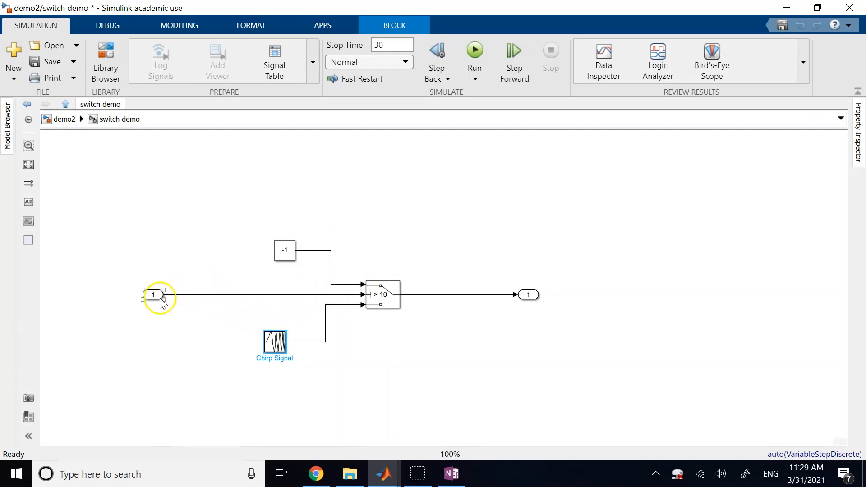
click(376, 303)
click(354, 247)
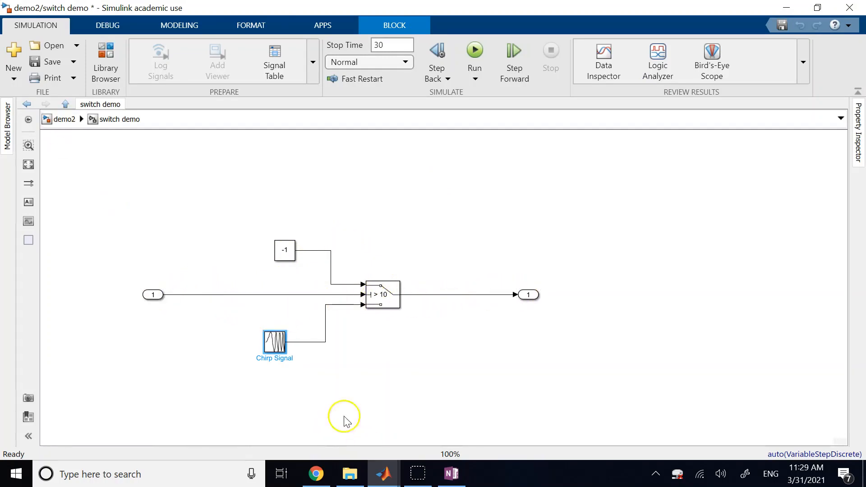
click(64, 120)
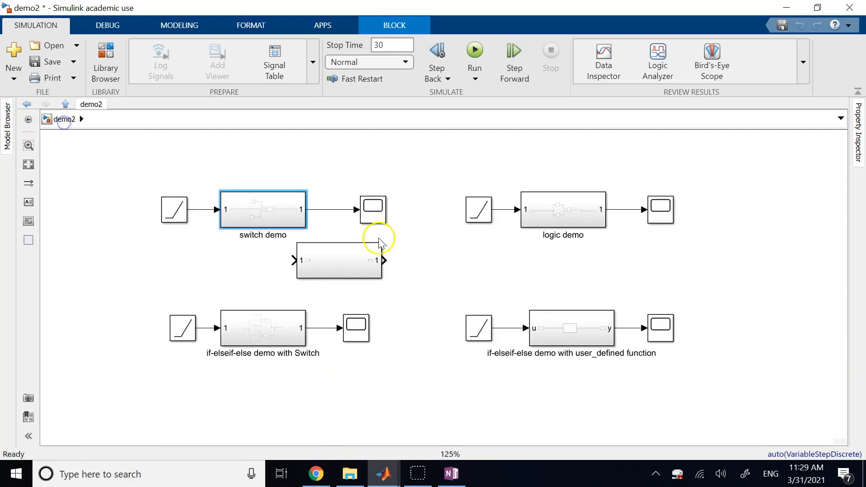
Open the unnamed, unconnected subsystem and duplicate its input port to get three vertically spaced input ports
double_click(335, 269)
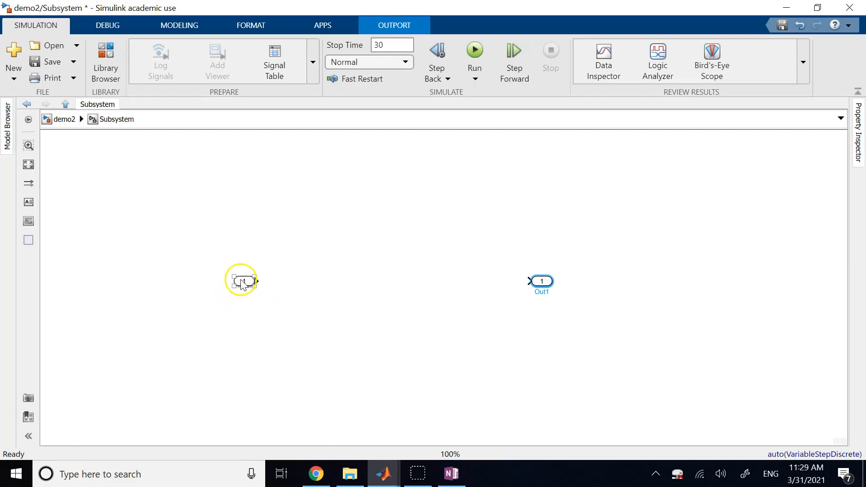
drag(240, 280, 248, 360)
click(273, 294)
click(246, 288)
click(280, 366)
click(402, 330)
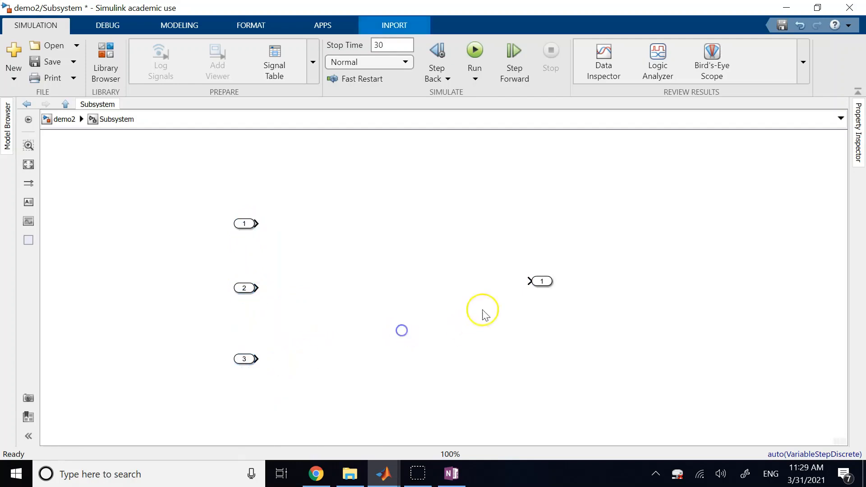
Duplicate the output port below the original and return to the demo2 top level to view the subsystem's ports
drag(538, 284, 529, 316)
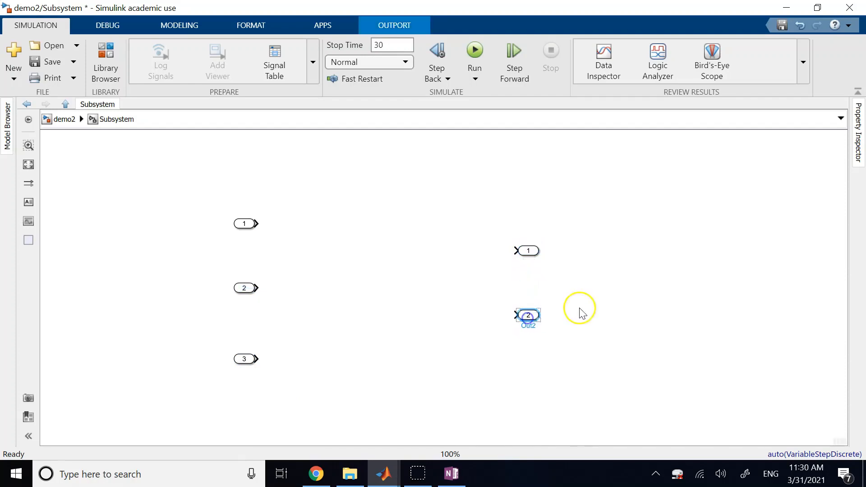
click(64, 119)
click(367, 373)
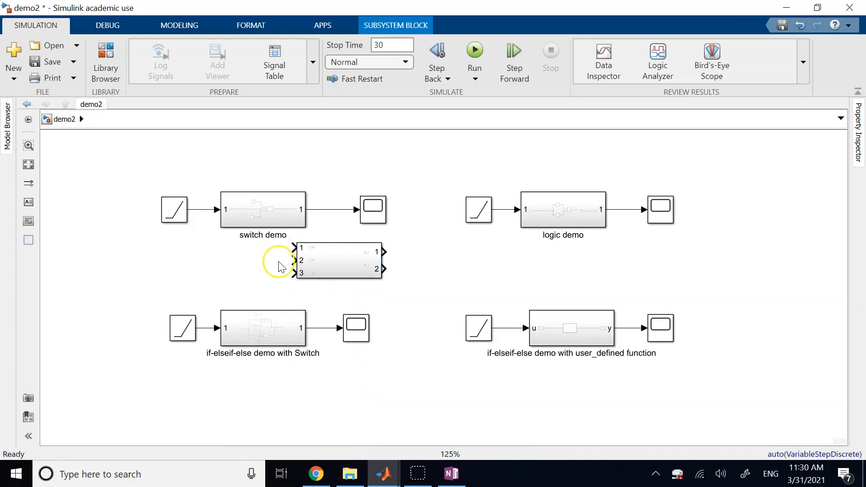
click(425, 280)
click(351, 266)
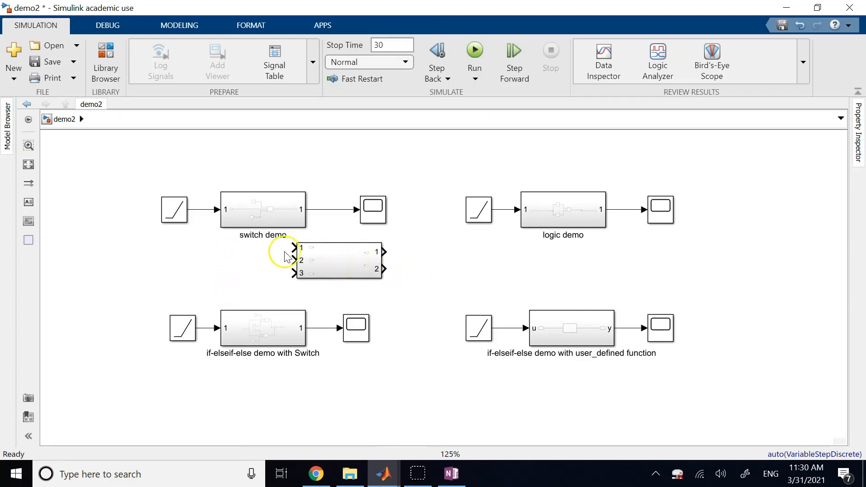
Delete the unnamed, unconnected subsystem from the demo2 model
click(344, 272)
key(Delete)
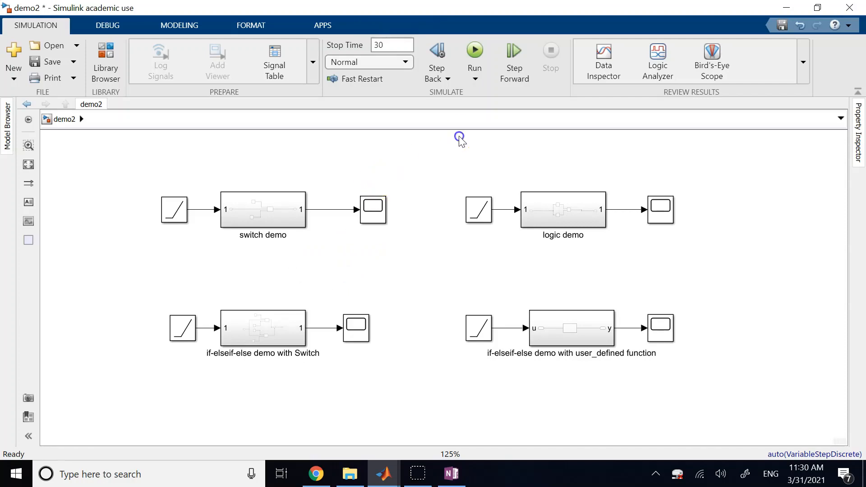
click(237, 220)
Inspect the logic demo subsystem and its input port, return to the demo2 top level, and reopen the subsystem
double_click(534, 216)
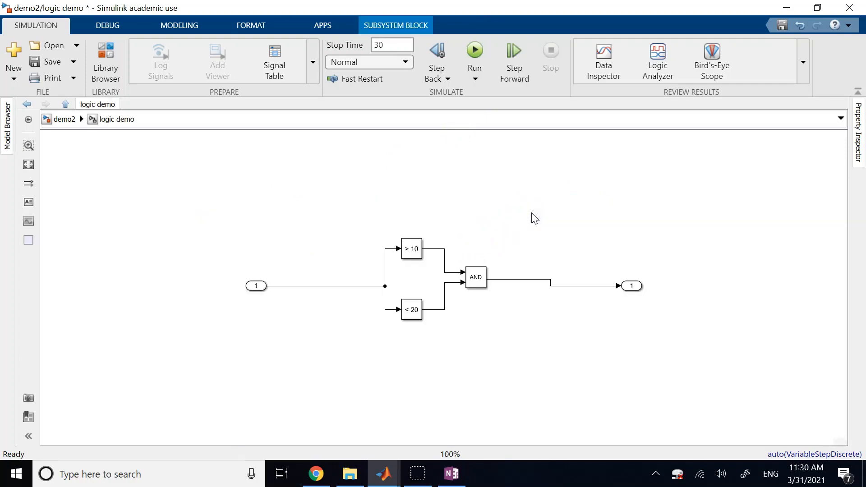
click(255, 286)
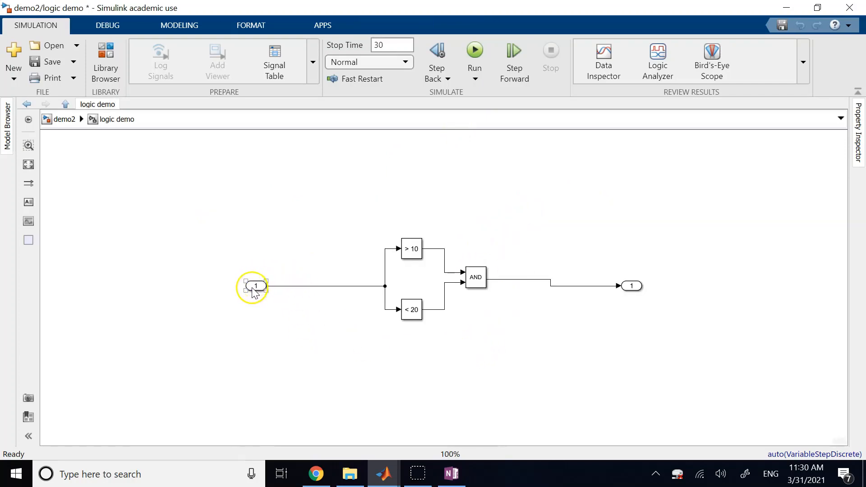
click(53, 119)
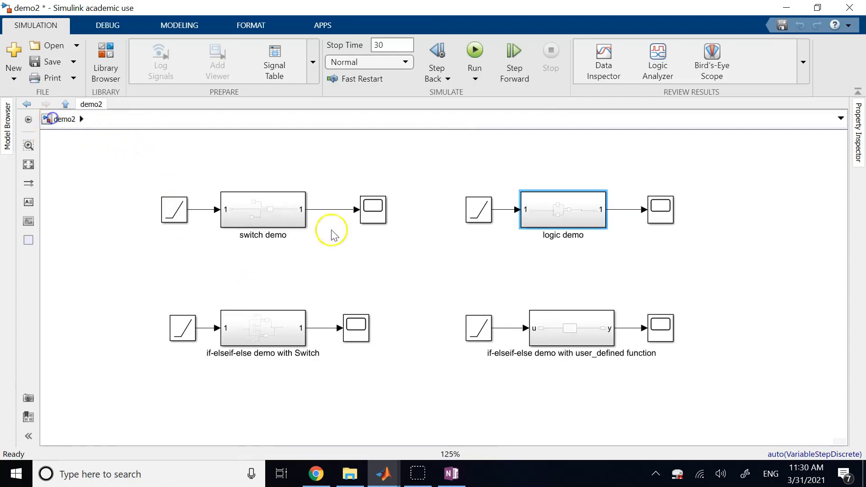
double_click(544, 218)
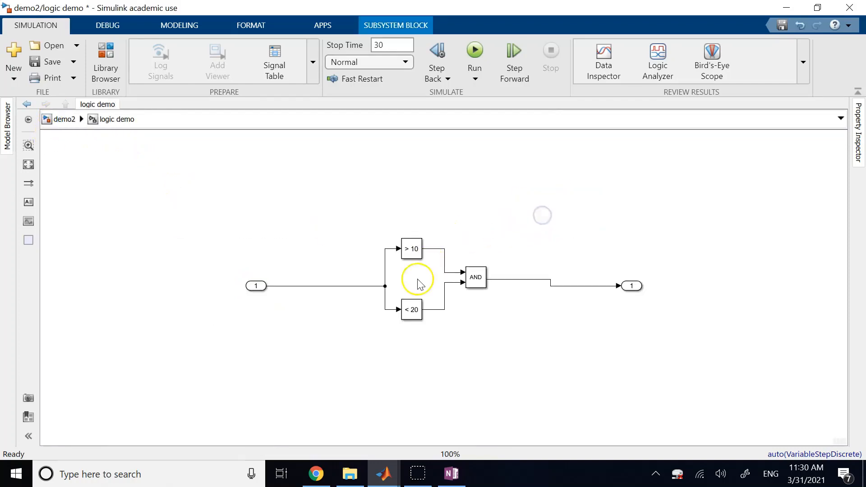
Review the AND block's operator choices and number of input ports, closing its parameters without changes
click(481, 284)
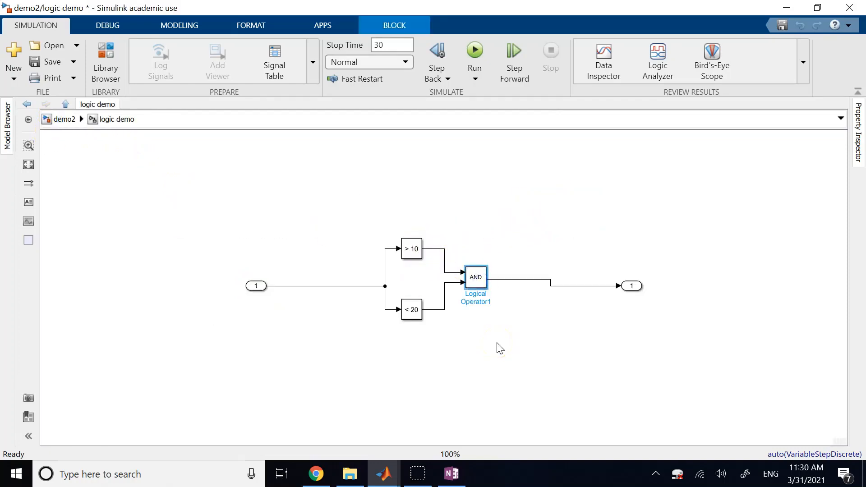
double_click(478, 280)
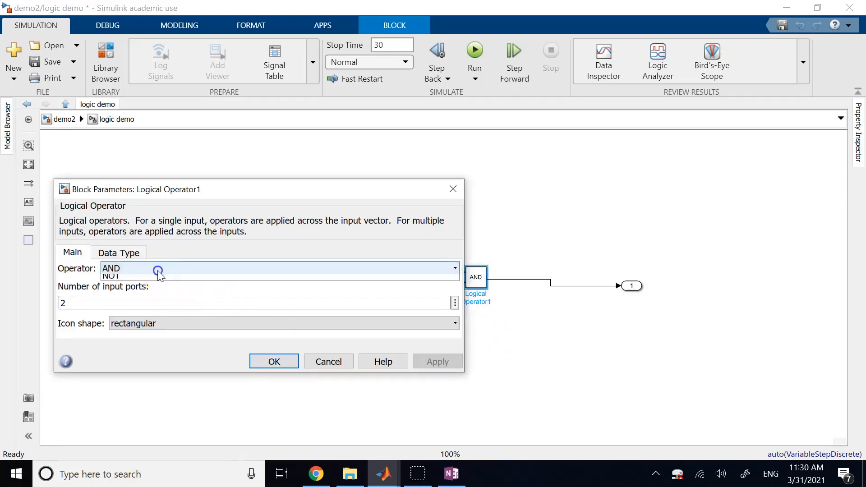
click(158, 269)
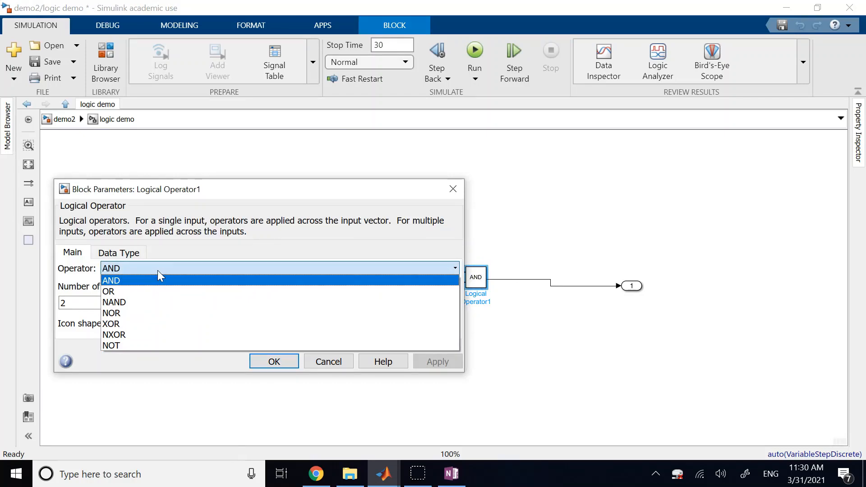
click(226, 234)
click(115, 305)
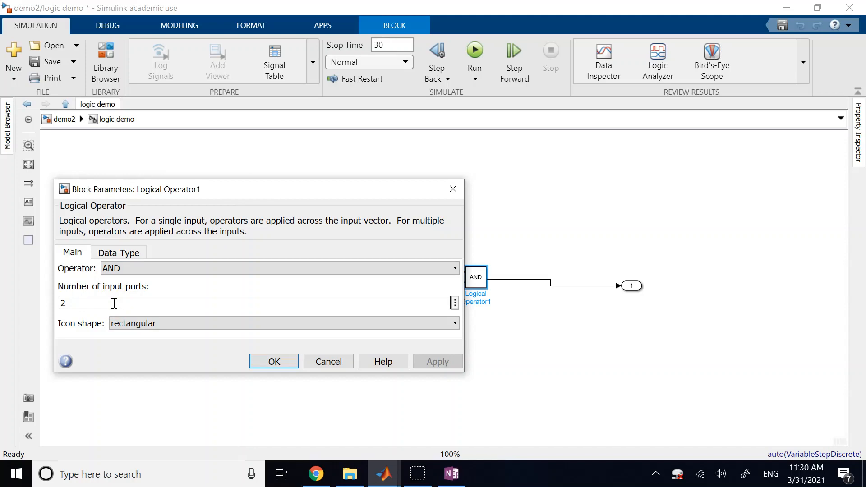
click(271, 361)
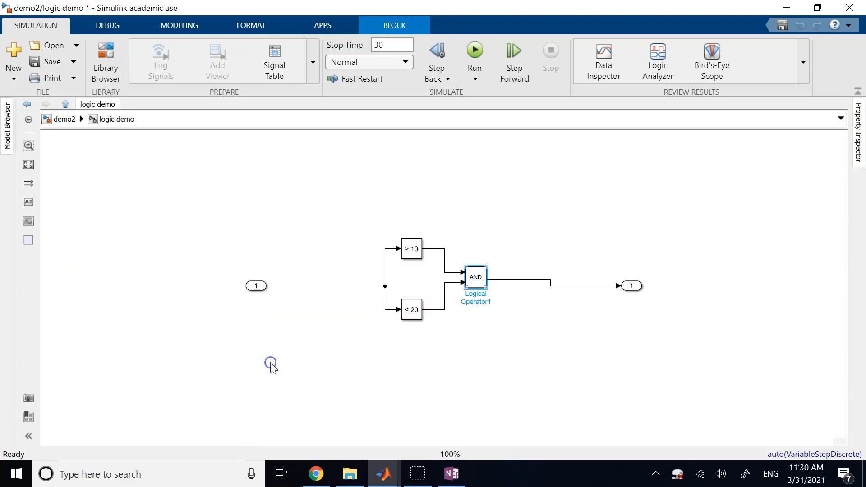
View the block parameters of the > 10 and < 20 Compare To Constant blocks, closing both dialogs without changes
click(484, 230)
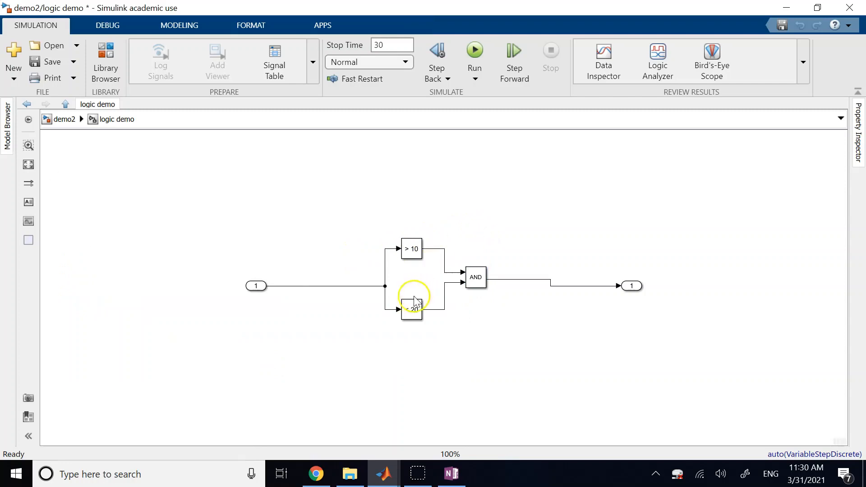
click(419, 253)
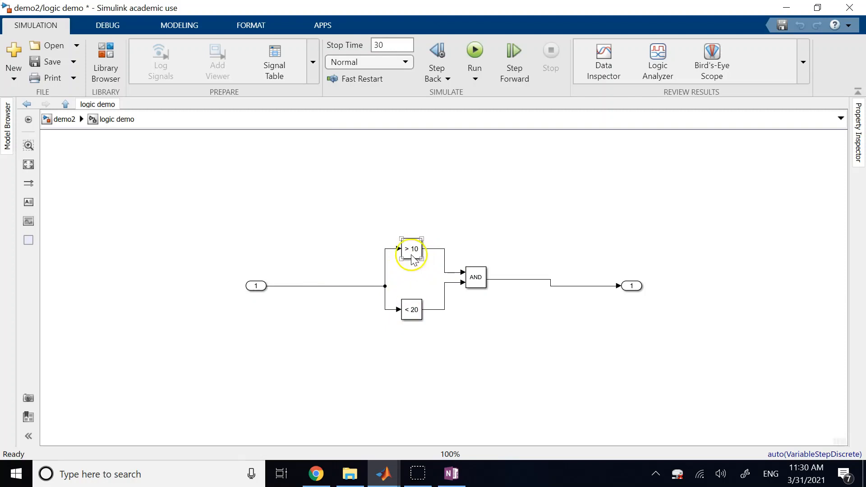
double_click(414, 260)
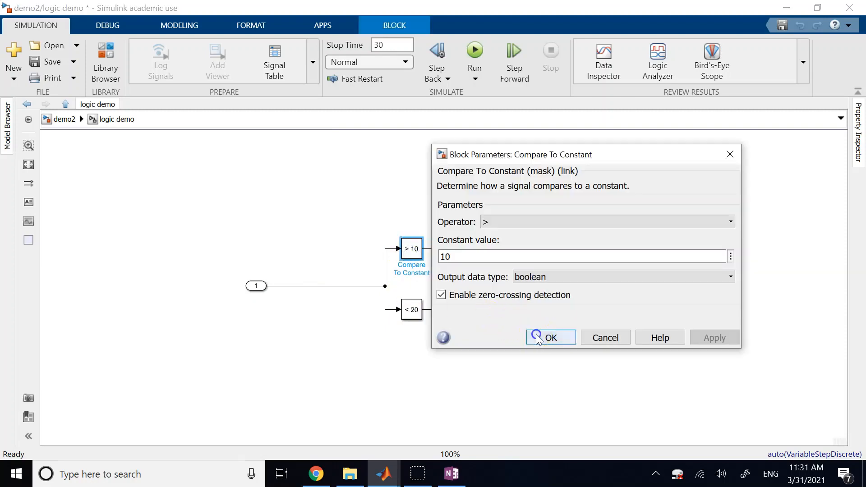
click(538, 339)
double_click(410, 310)
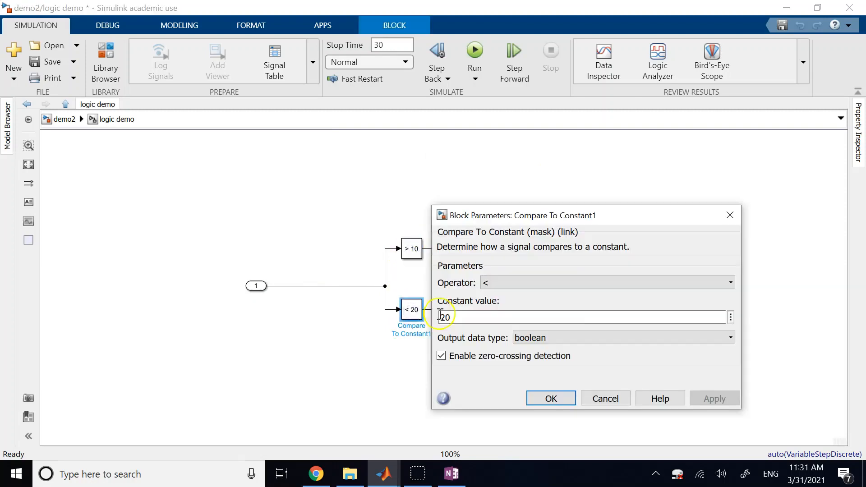
click(553, 396)
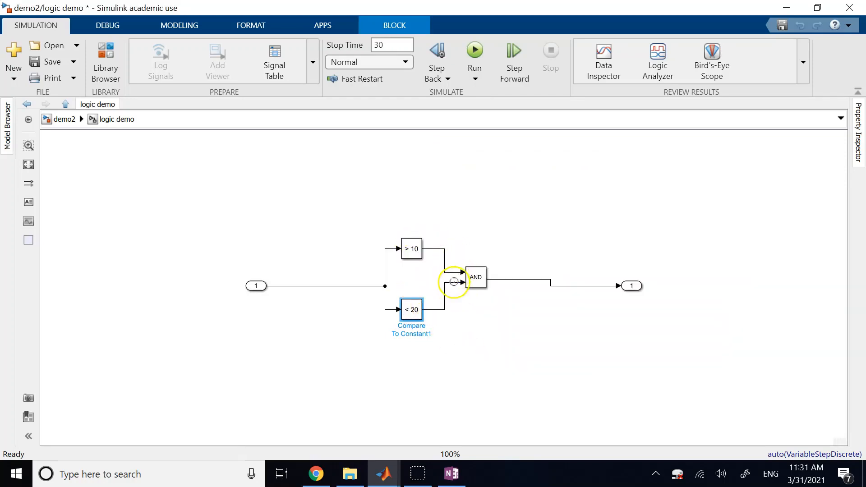
Move the logic demo's output port level with the AND block's output so the connecting signal line is straight
drag(638, 291, 631, 285)
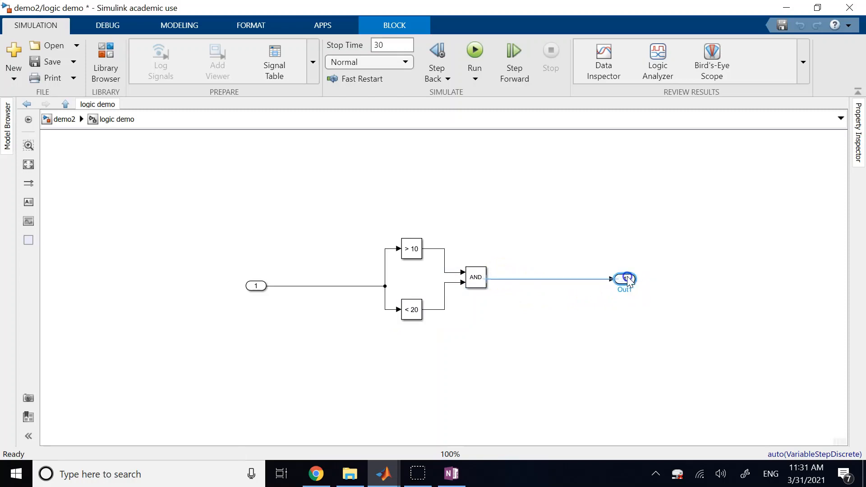
click(609, 321)
click(545, 280)
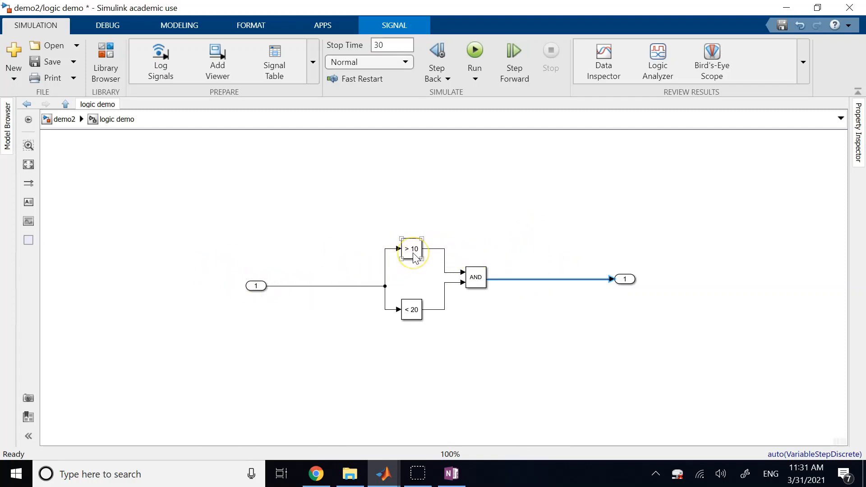
click(410, 300)
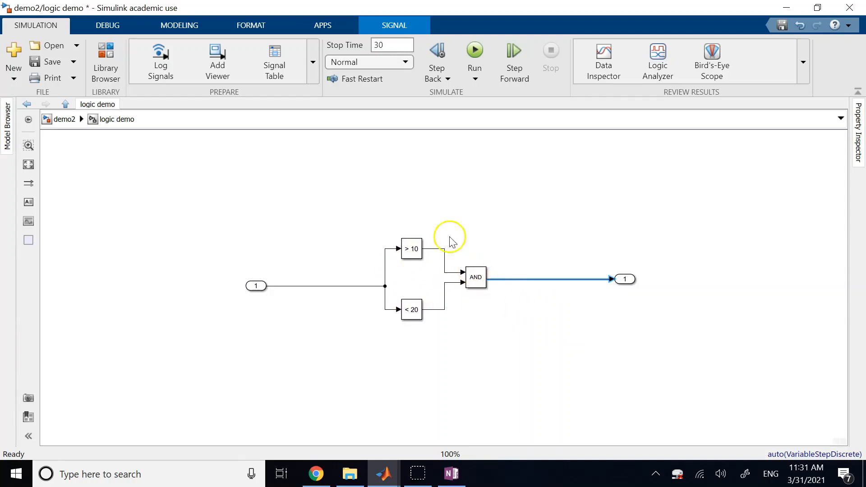
Trace the logic demo's signals from the > 10 and < 20 comparison blocks through the AND block to its output line
click(451, 242)
click(412, 249)
click(408, 312)
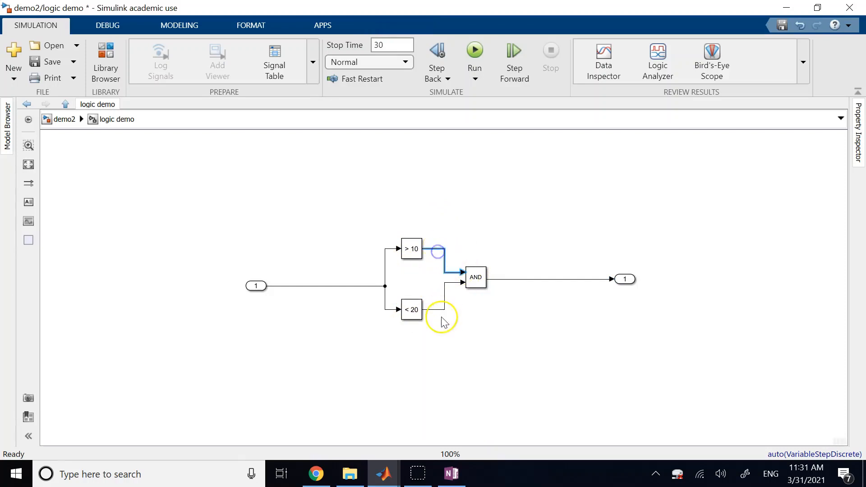
click(444, 303)
click(525, 280)
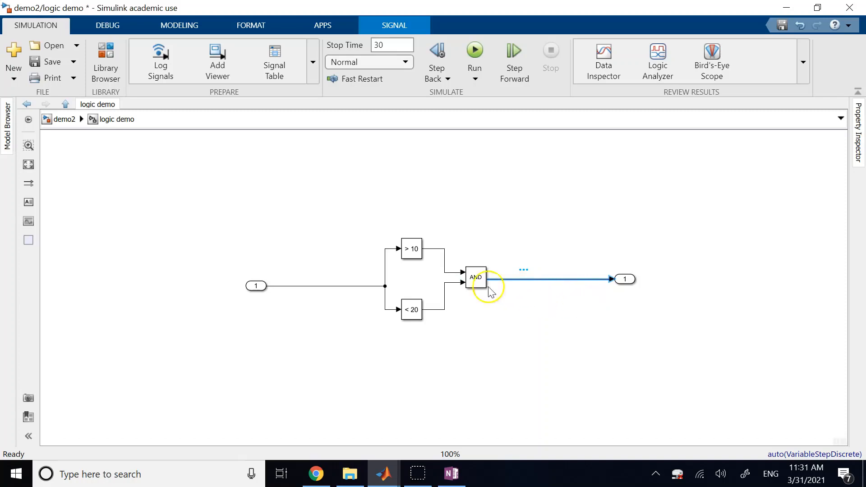
Move the logic demo's input port slightly up and toward the comparison blocks, then select the AND block's output signal
click(263, 289)
drag(263, 286, 268, 281)
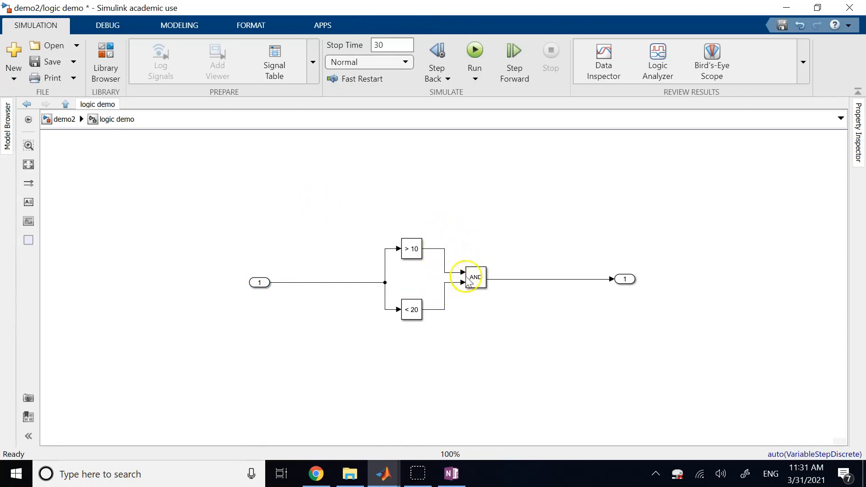
click(528, 280)
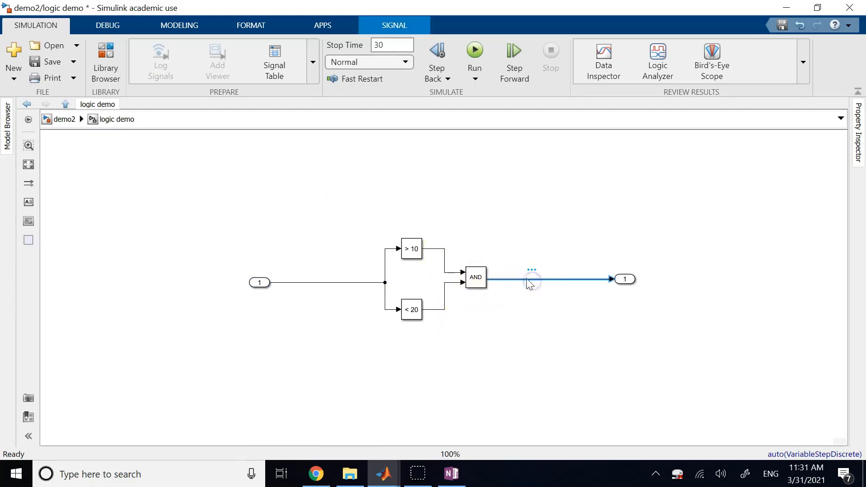
Return to the demo2 top level and view the logic demo's output plot in its scope, closing the plot window
click(65, 119)
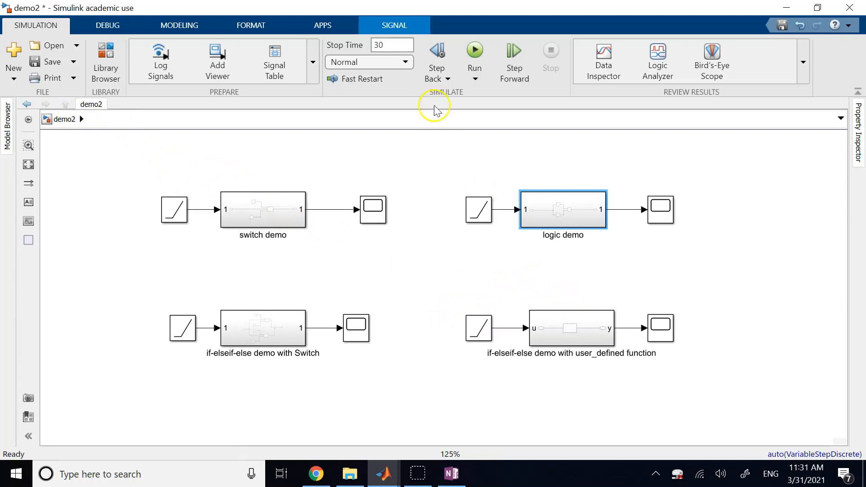
click(674, 216)
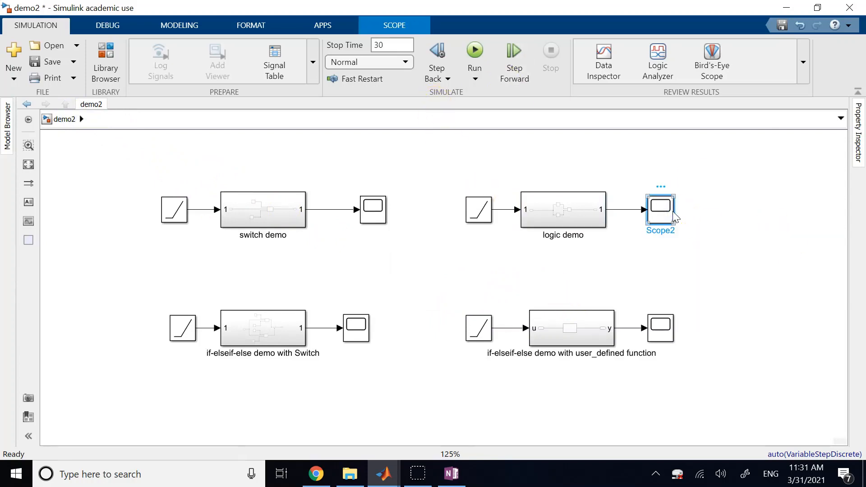
double_click(674, 215)
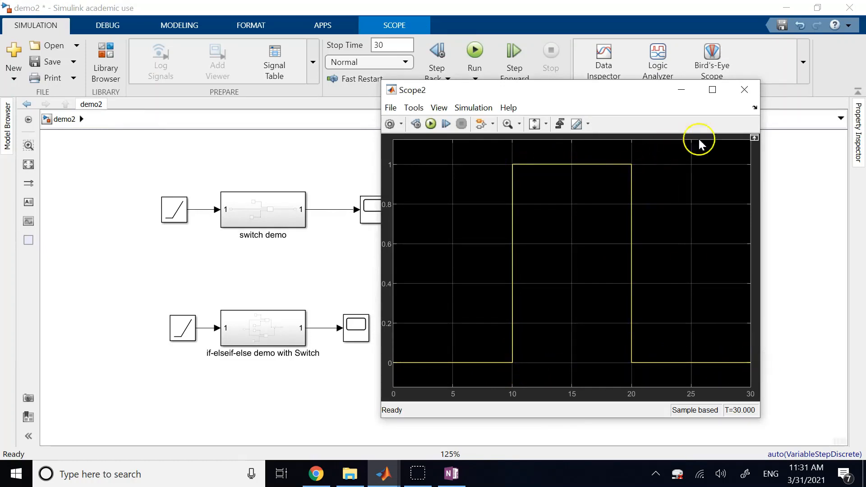
click(744, 89)
Reopen the logic demo subsystem and point out the < 20, > 10 and AND blocks in turn
double_click(563, 193)
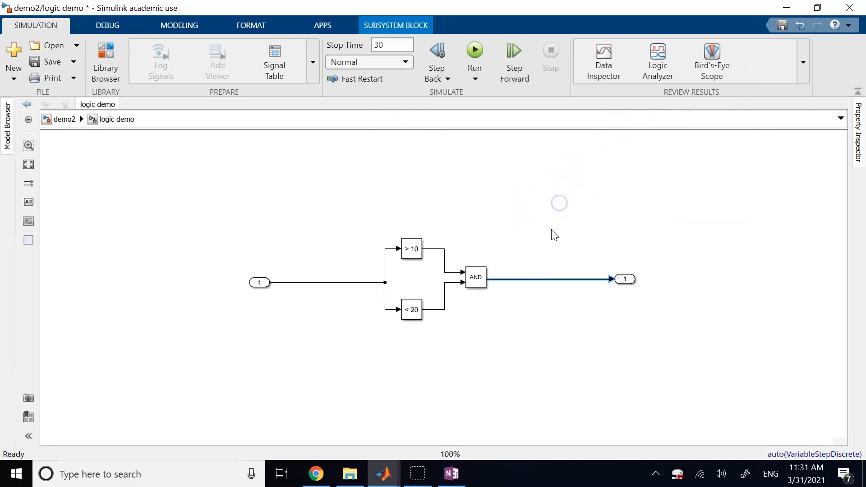
click(412, 310)
click(412, 249)
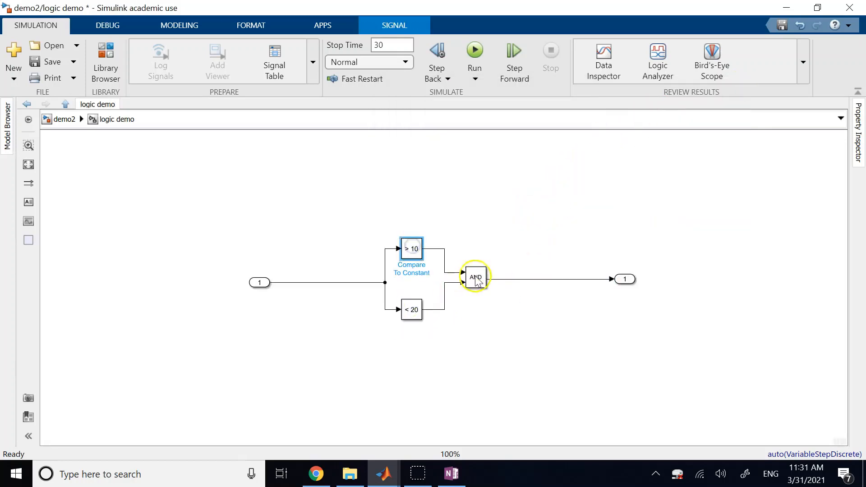
click(476, 278)
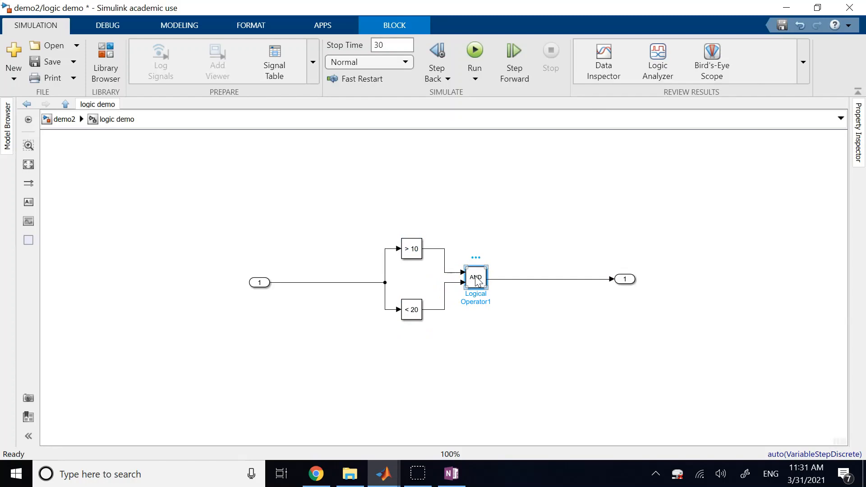
Browse the Logic and Bit Operations library for the Compare To Constant, Compare To Zero and Logical Operator blocks
click(121, 51)
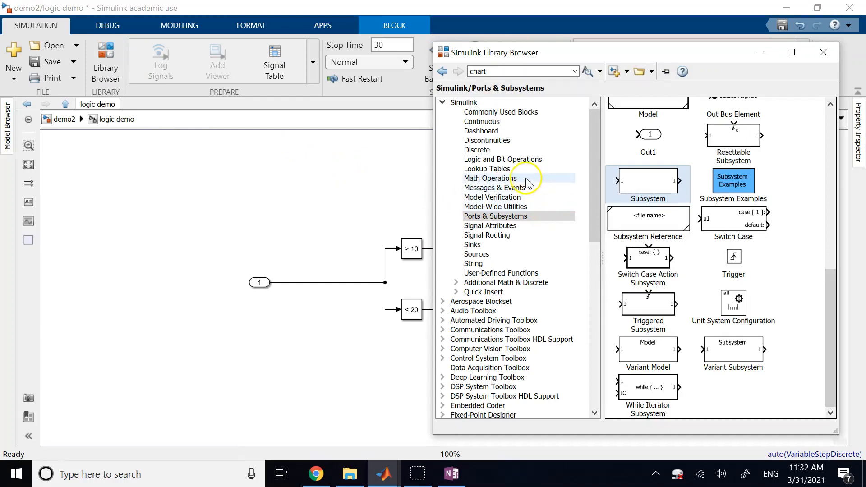
click(523, 160)
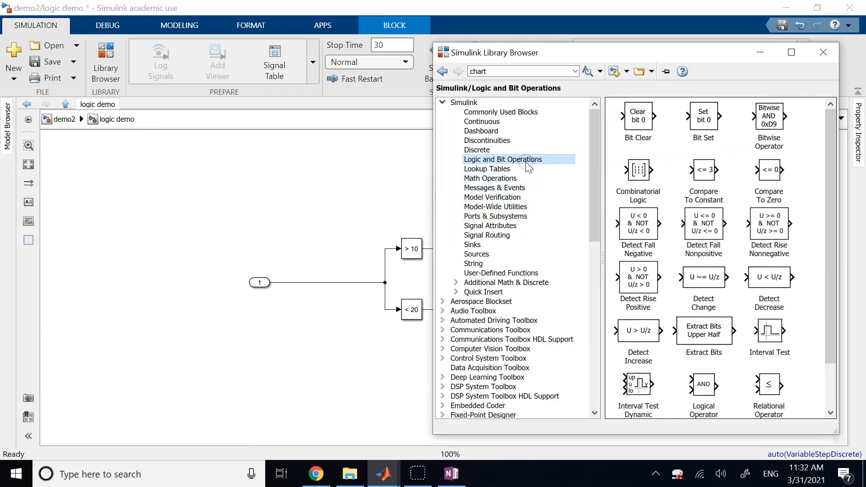
click(706, 175)
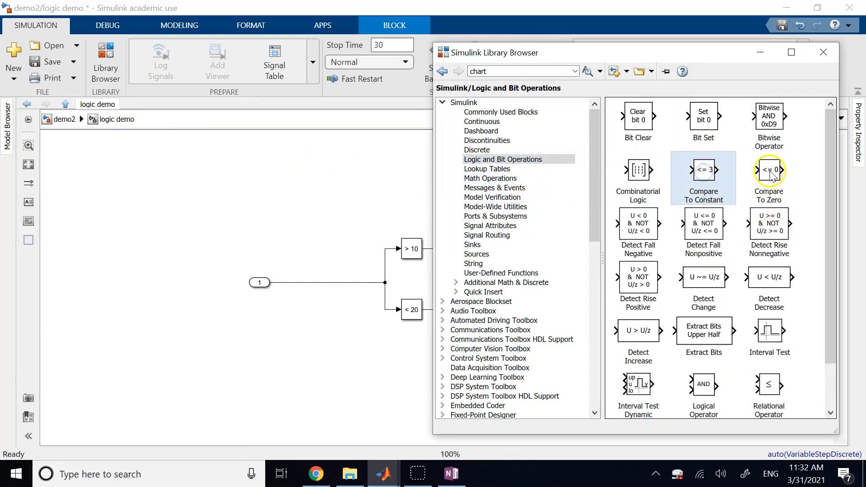
click(770, 172)
scroll(769, 260, down, 1)
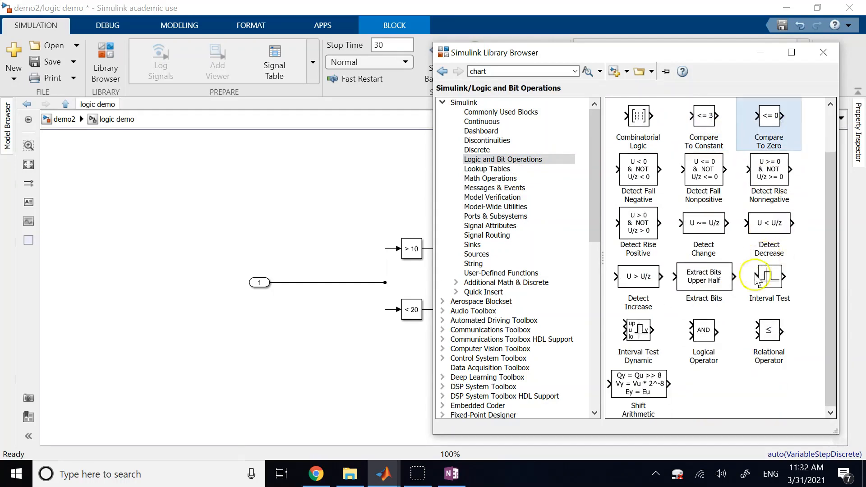
click(718, 330)
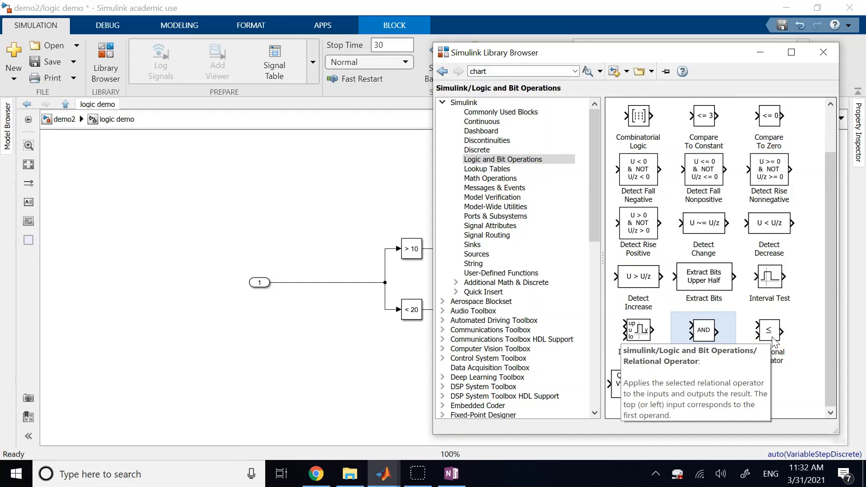
Add a Compare To Constant block above the logic demo's input port and review its operator choices, cancelling without changes
drag(704, 118, 291, 216)
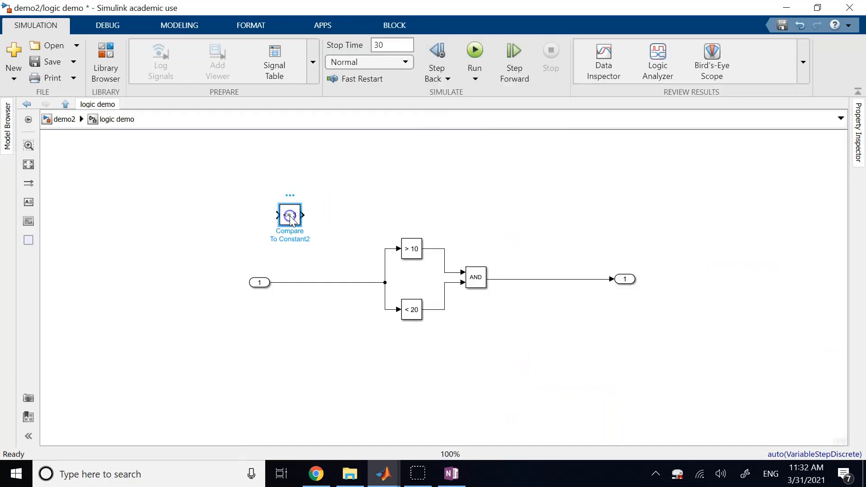
double_click(292, 218)
click(403, 187)
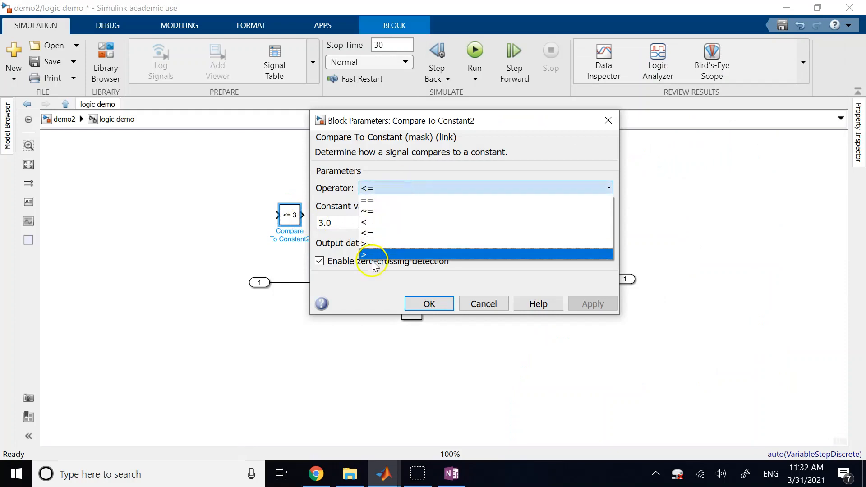
click(476, 306)
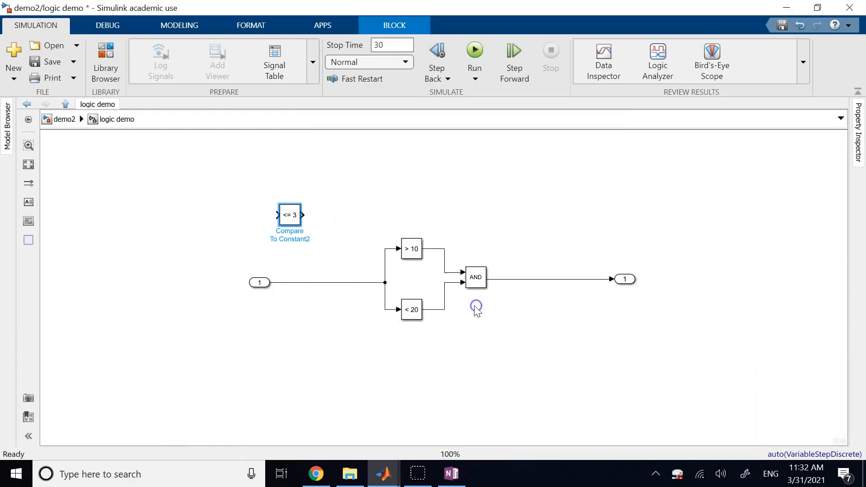
Delete the unconnected Compare To Constant block from the logic demo subsystem
click(293, 219)
key(Delete)
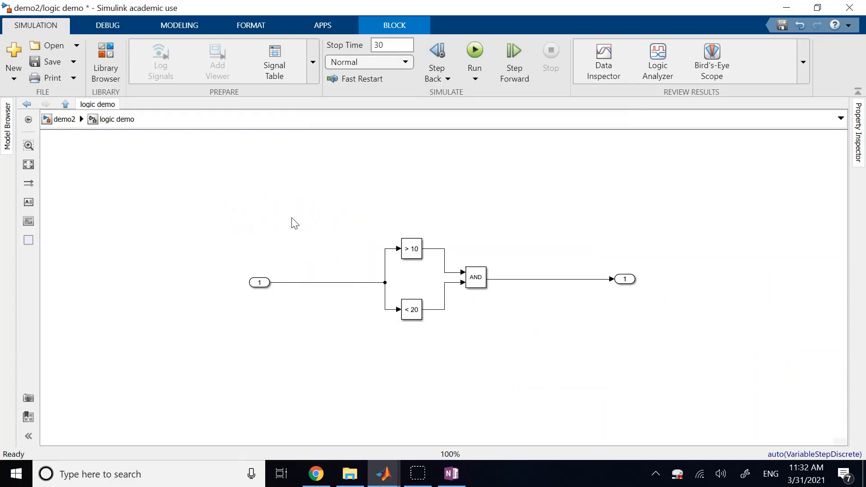
Place a Relational Operator block from the Logic and Bit Operations library, review its operator choices without changing them, and delete the block
click(106, 63)
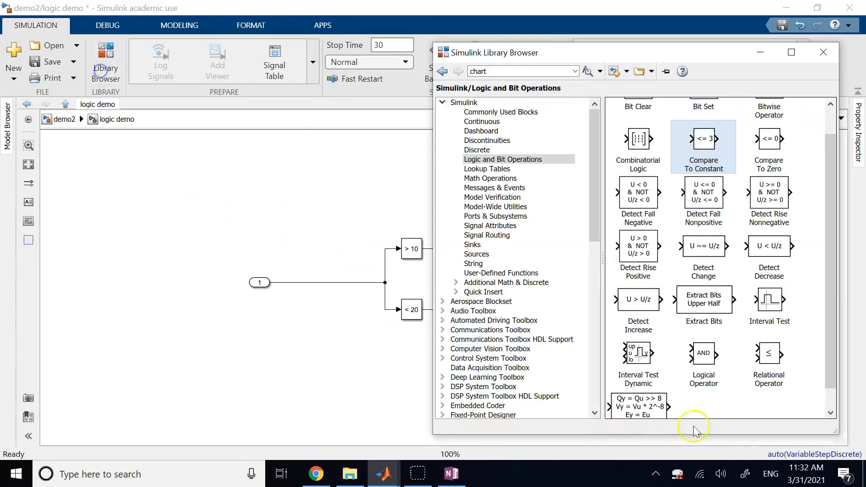
drag(767, 355, 246, 209)
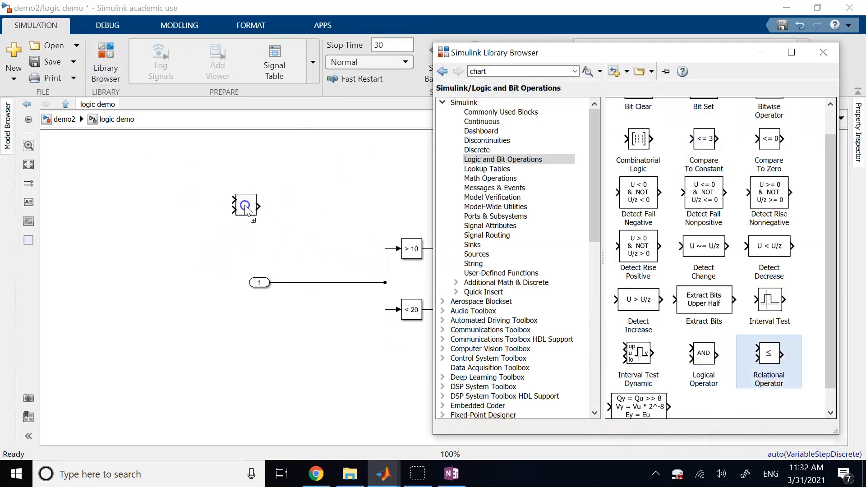
double_click(246, 208)
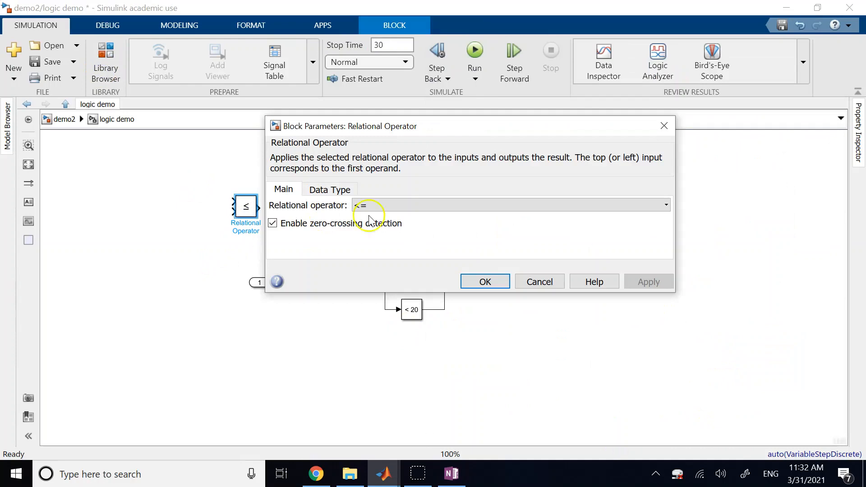
click(397, 206)
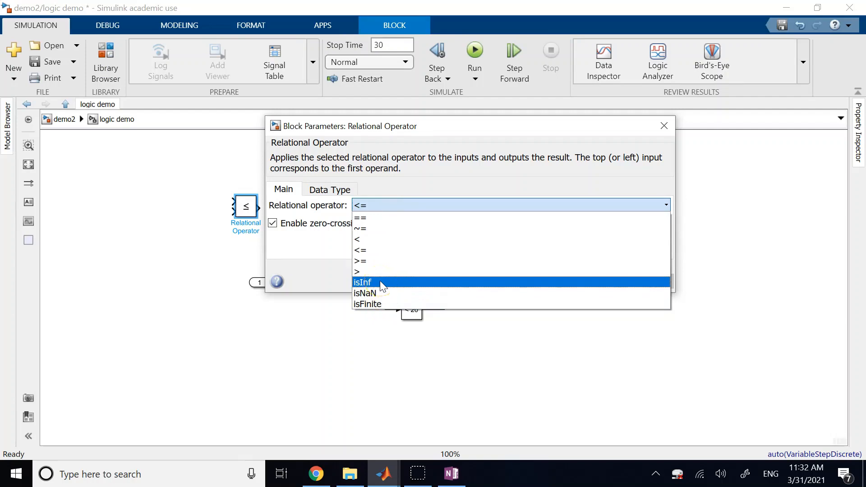
click(410, 183)
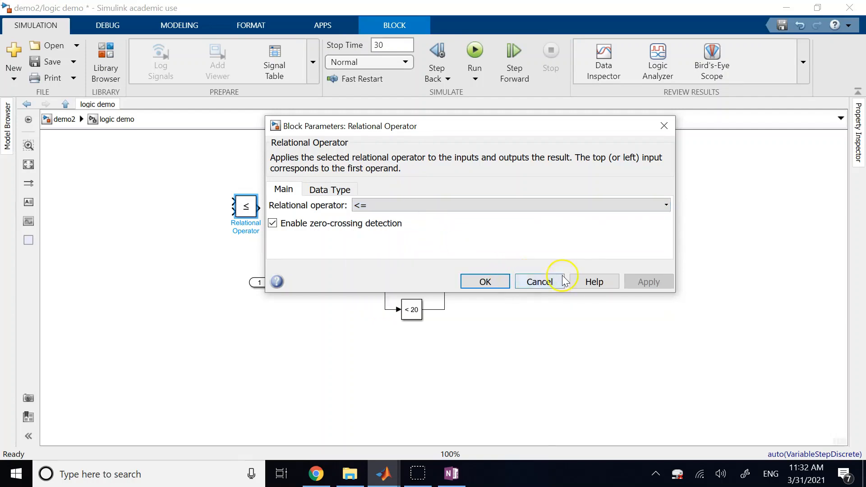
click(549, 280)
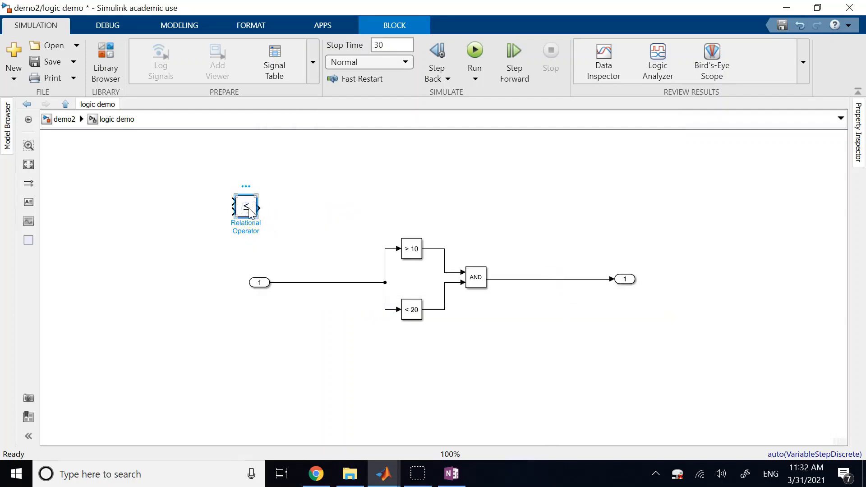
key(Delete)
Return to the demo2 top level and open the "if-elseif-else demo with Switch" subsystem
click(64, 119)
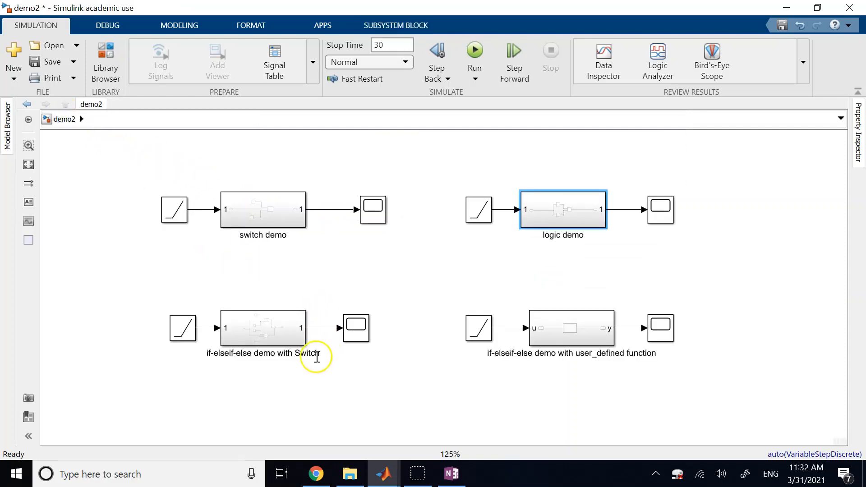
click(295, 341)
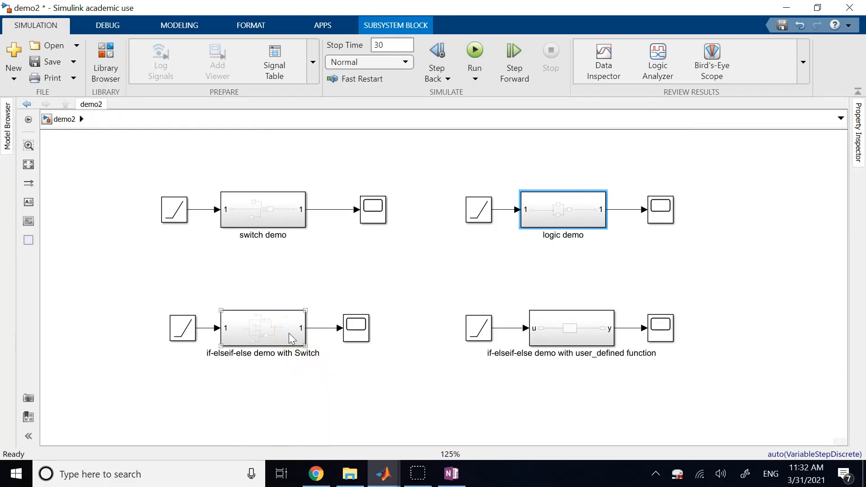
double_click(292, 338)
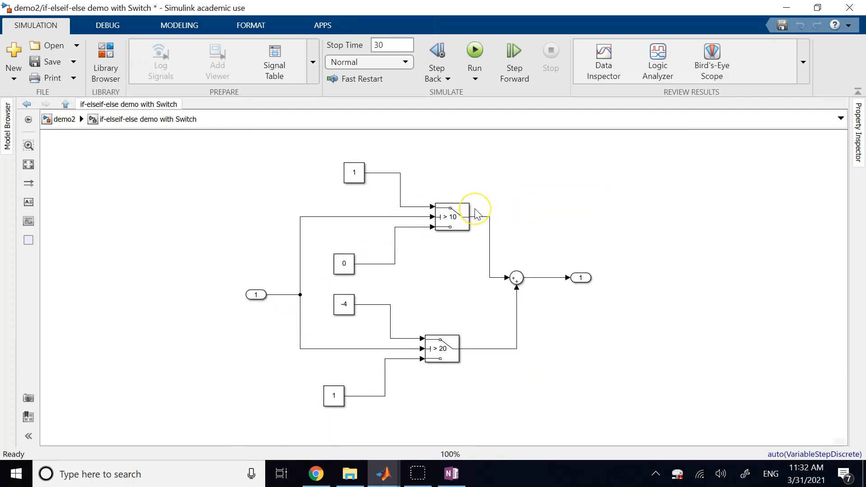
Examine the > 10 and > 20 Switch blocks and how the shared input signal feeds them
click(456, 353)
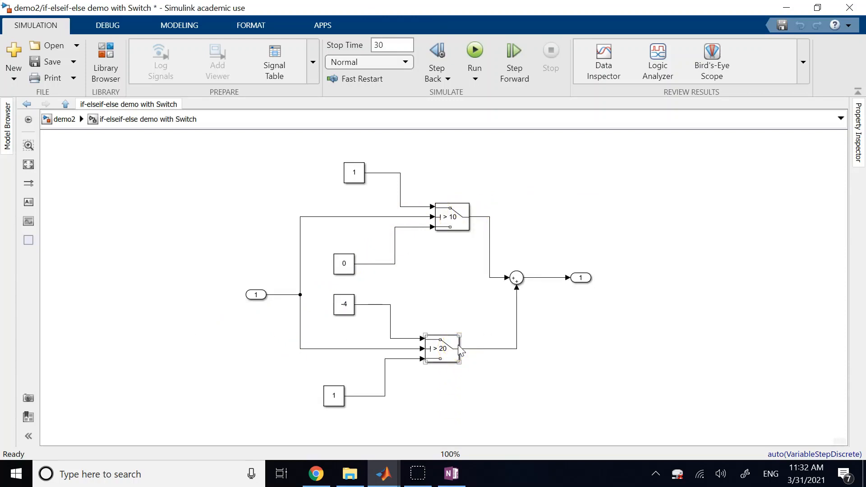
click(533, 262)
click(446, 215)
click(441, 350)
click(586, 179)
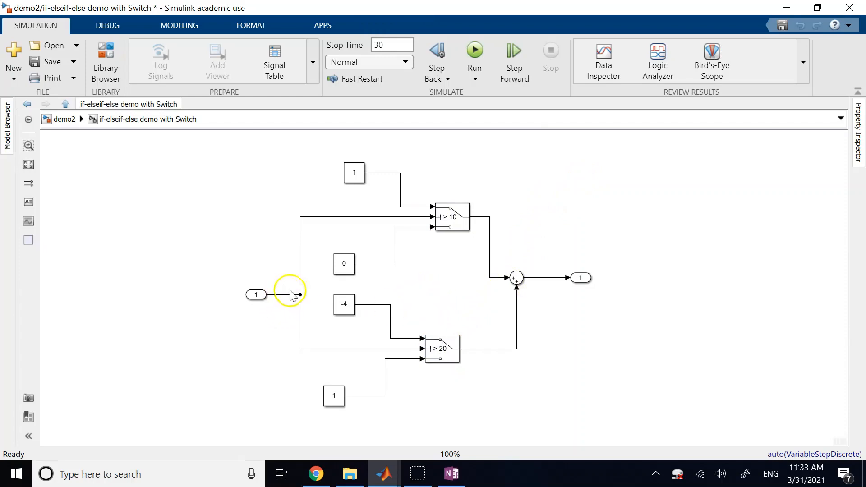
click(442, 349)
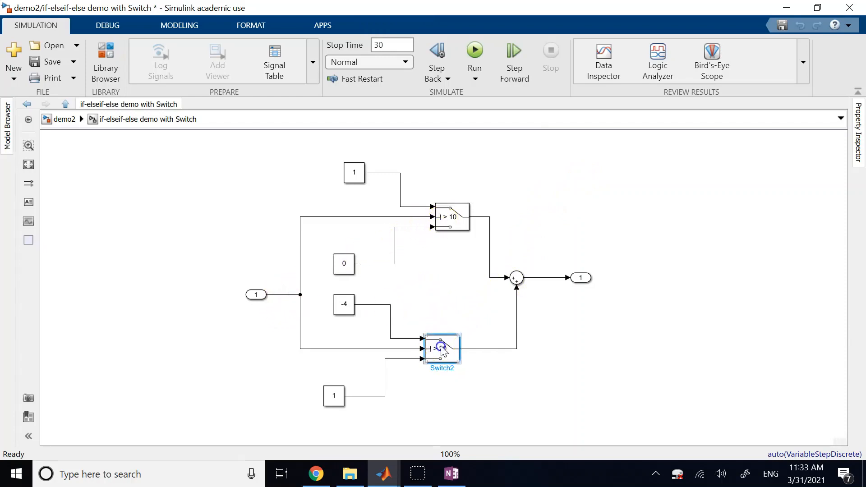
click(447, 222)
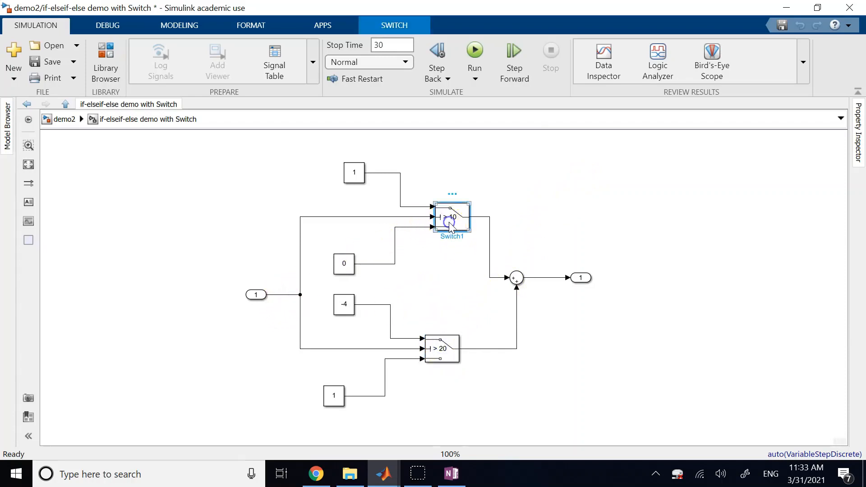
click(441, 348)
click(526, 358)
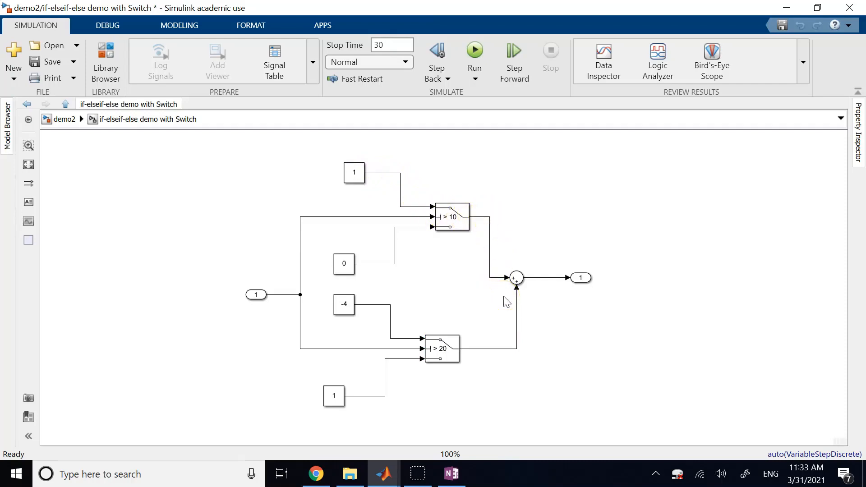
Trace the case where neither switch threshold is exceeded, from constants 0 and 1 through the Sum block to the output
click(447, 349)
click(455, 221)
click(434, 348)
click(343, 264)
click(371, 397)
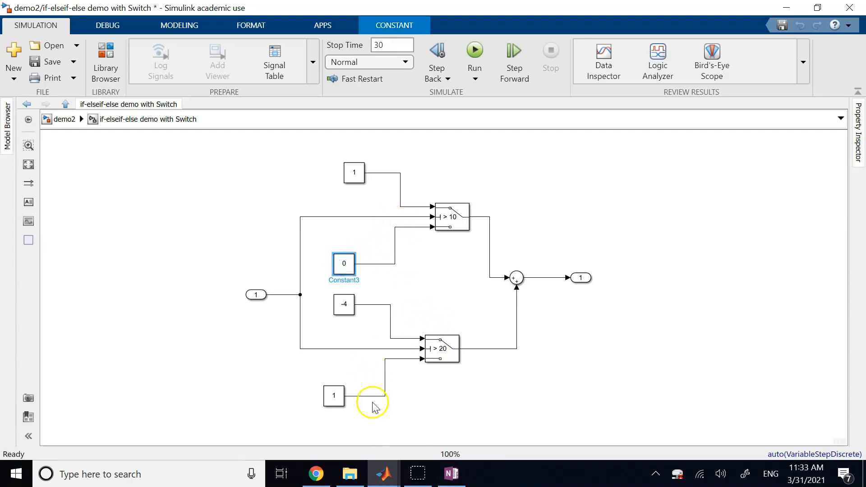
click(343, 263)
click(335, 396)
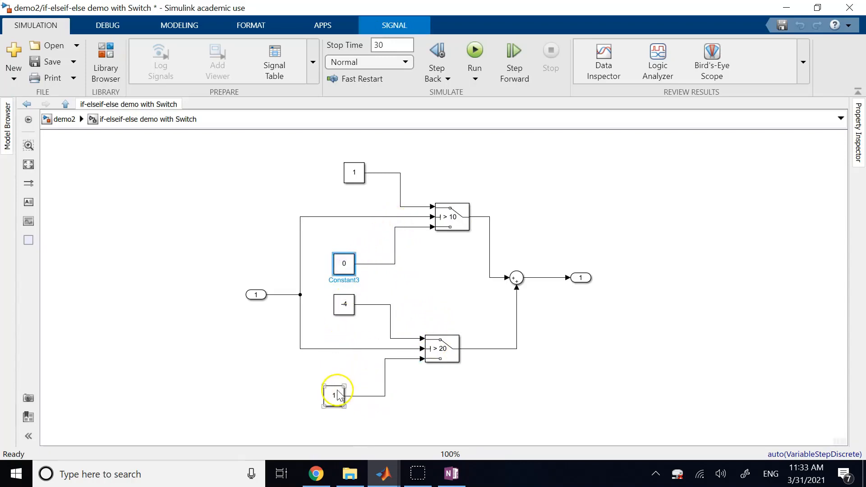
click(516, 278)
click(581, 277)
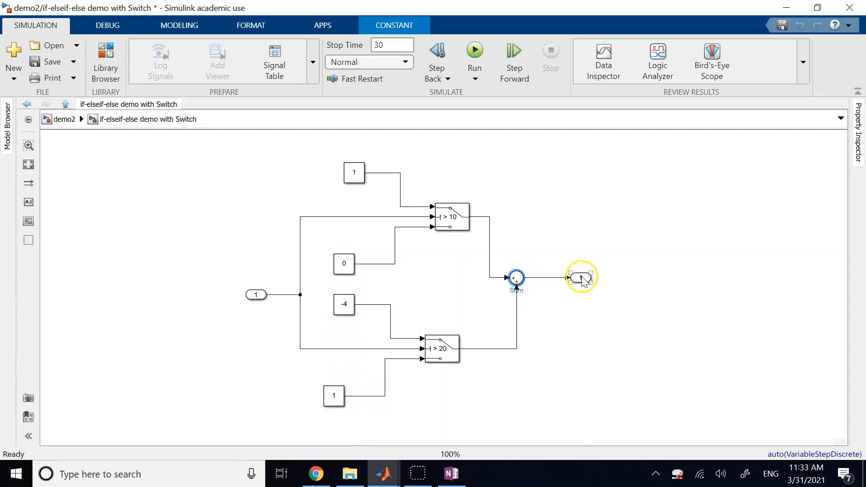
click(631, 207)
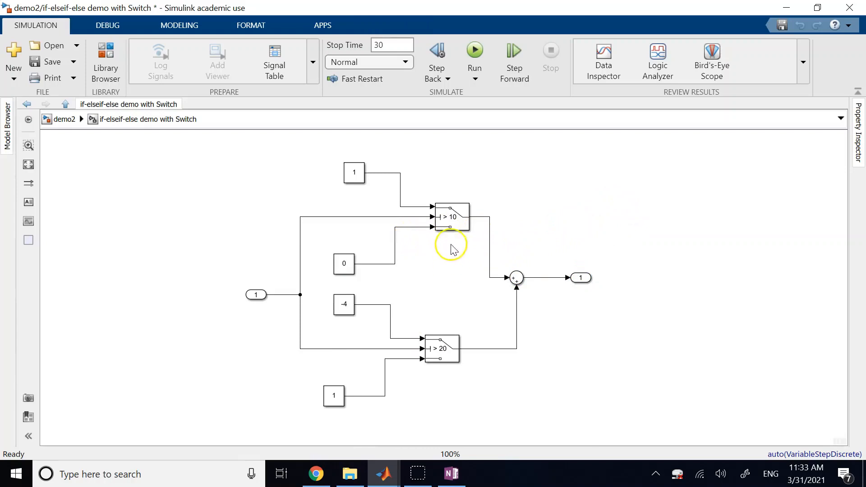
Compare which constants the two switches pass on for inputs below 10, between 10 and 20, and above 20
click(345, 266)
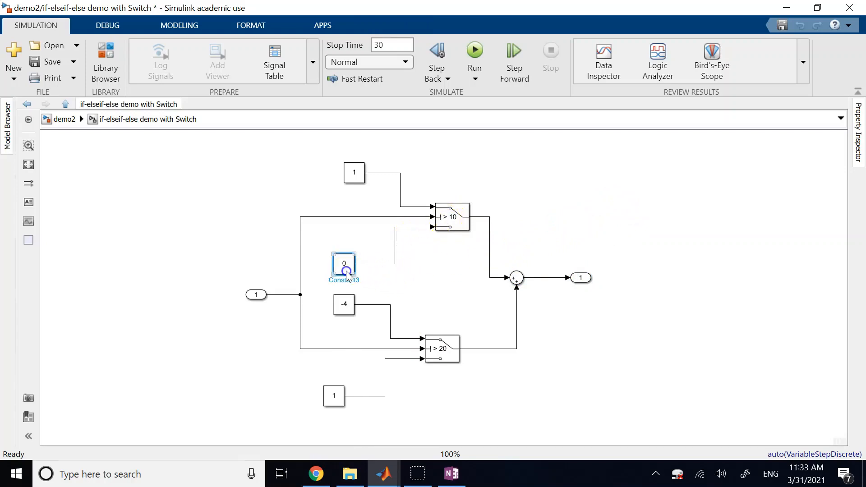
click(334, 397)
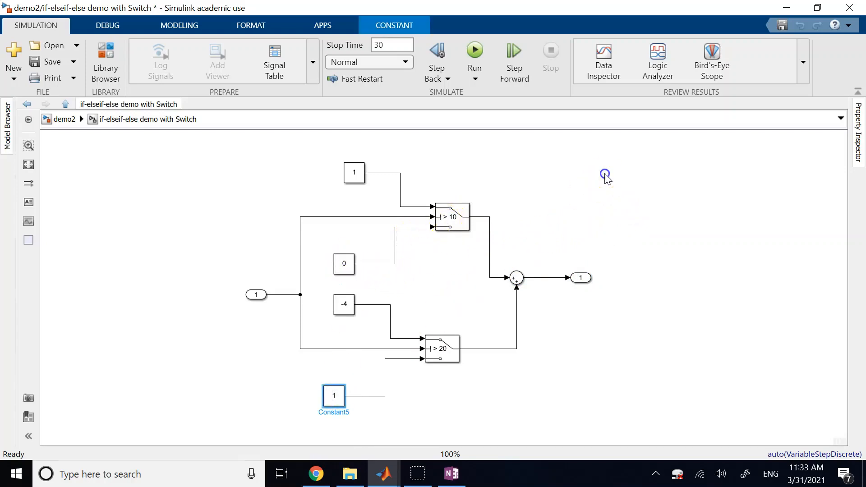
click(517, 212)
click(441, 350)
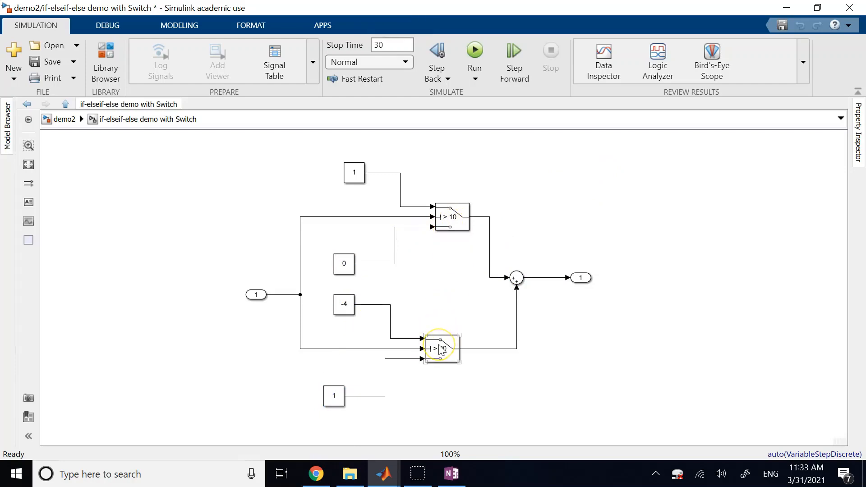
click(341, 404)
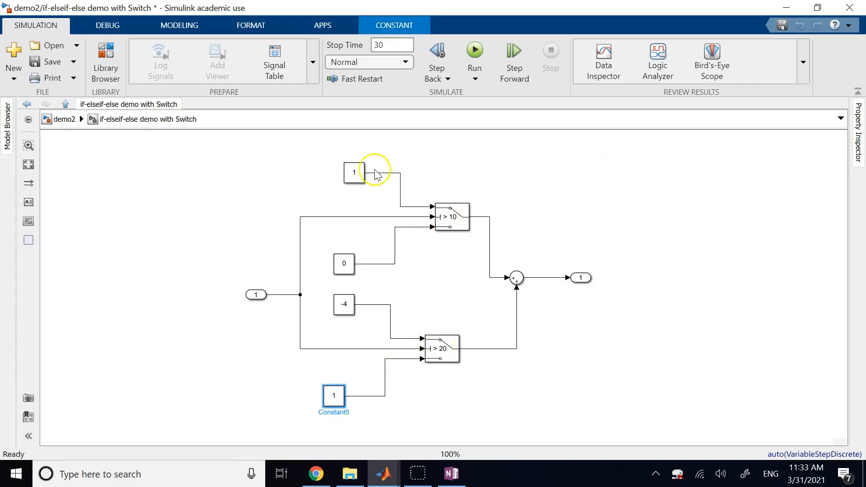
click(355, 172)
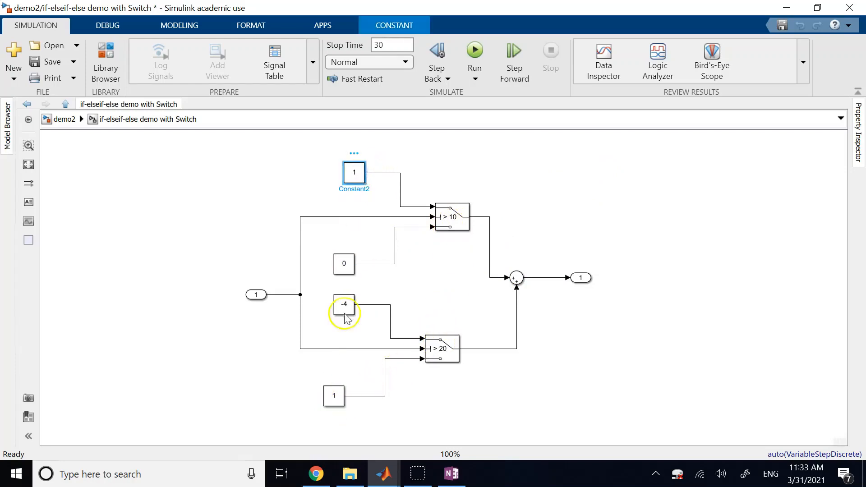
click(334, 397)
click(355, 174)
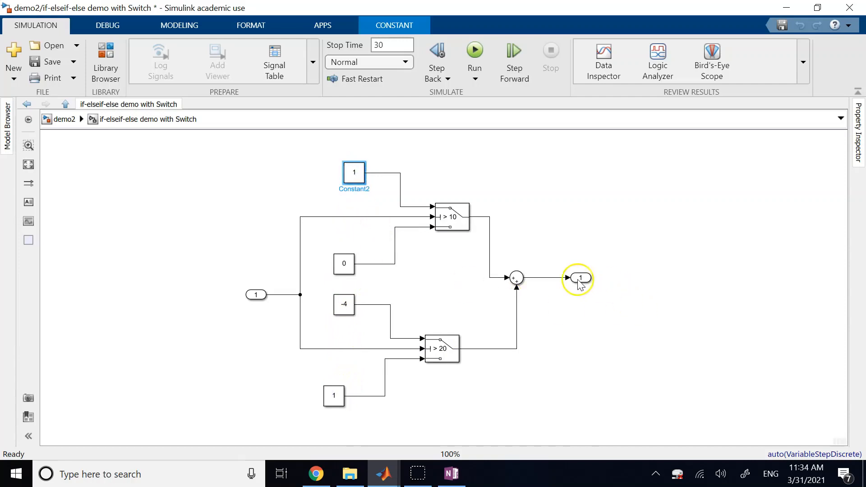
click(436, 320)
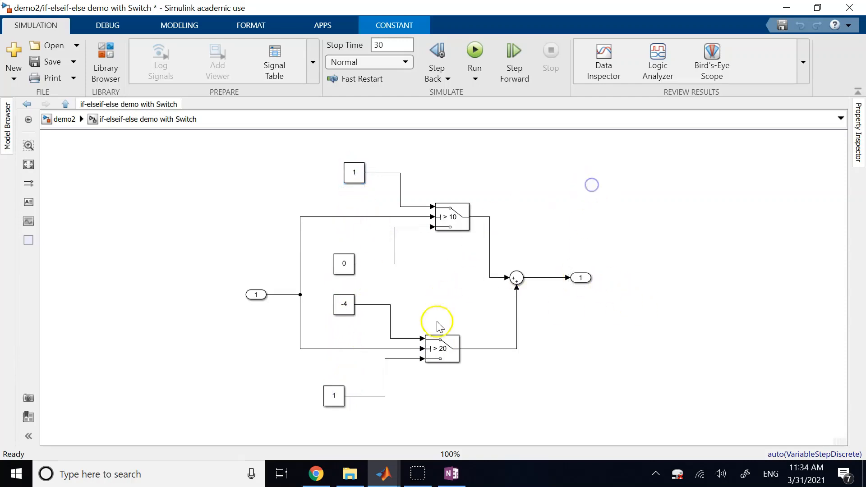
click(442, 354)
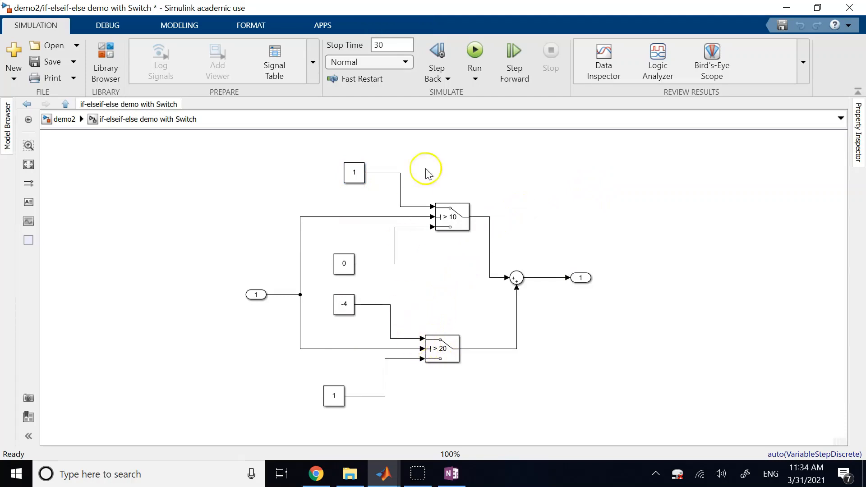
click(354, 177)
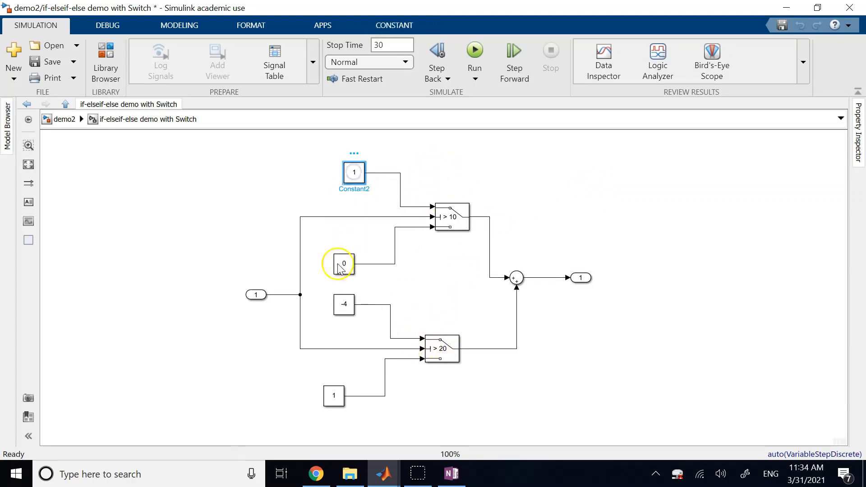
click(346, 306)
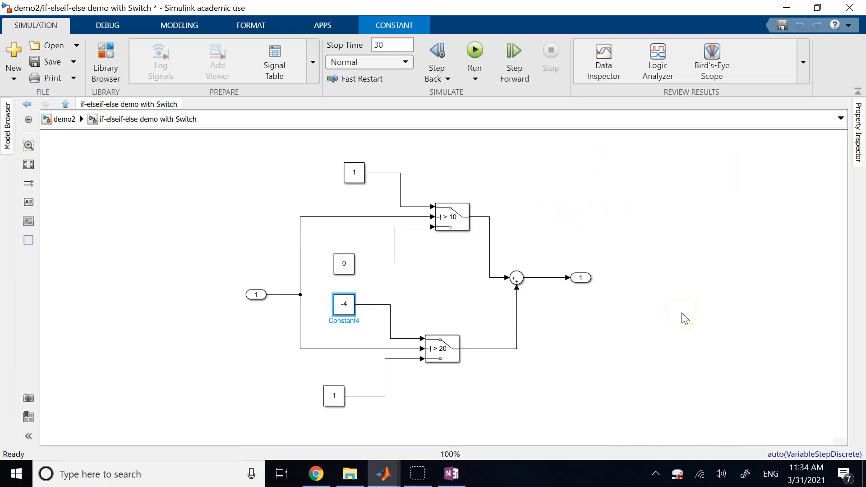
Return to the demo2 top level and inspect the scope plot of the "if-elseif-else demo with Switch" subsystem
click(65, 120)
click(353, 327)
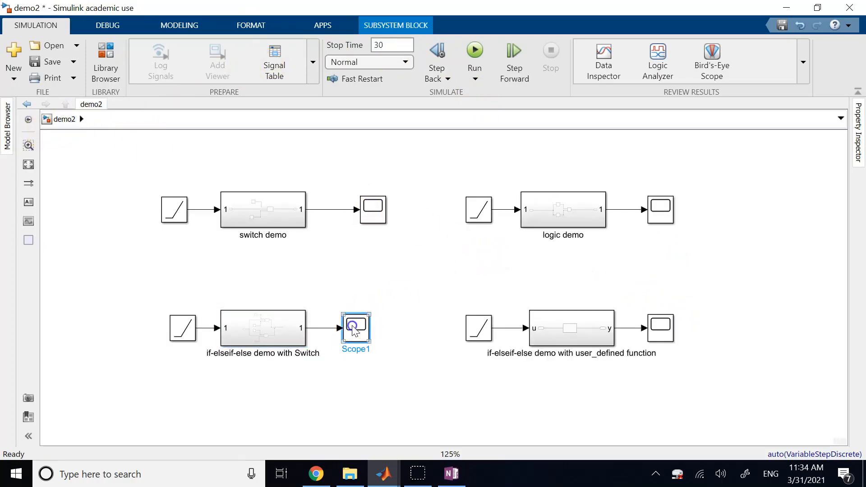
double_click(355, 331)
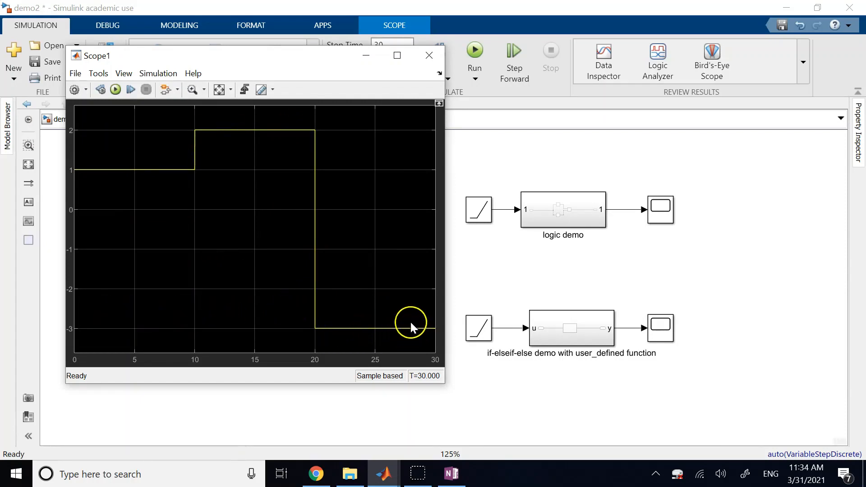
click(429, 55)
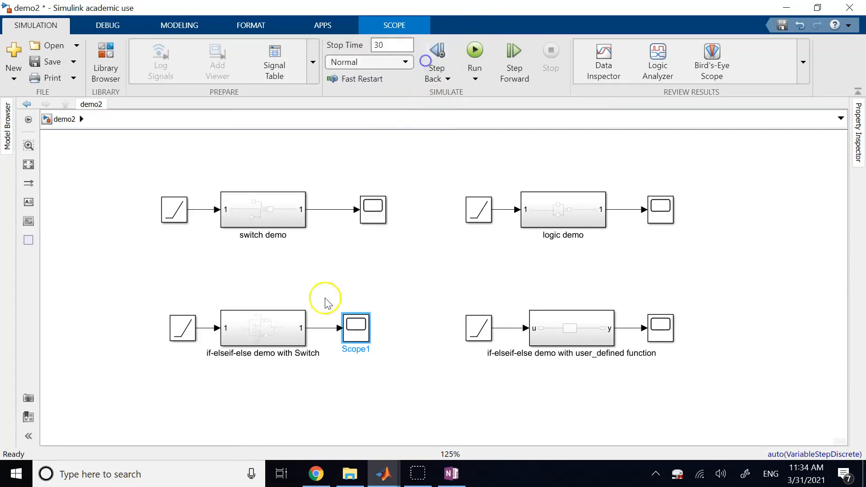
Reopen the "if-elseif-else demo with Switch" subsystem and check its four constants against the scope plot
double_click(260, 339)
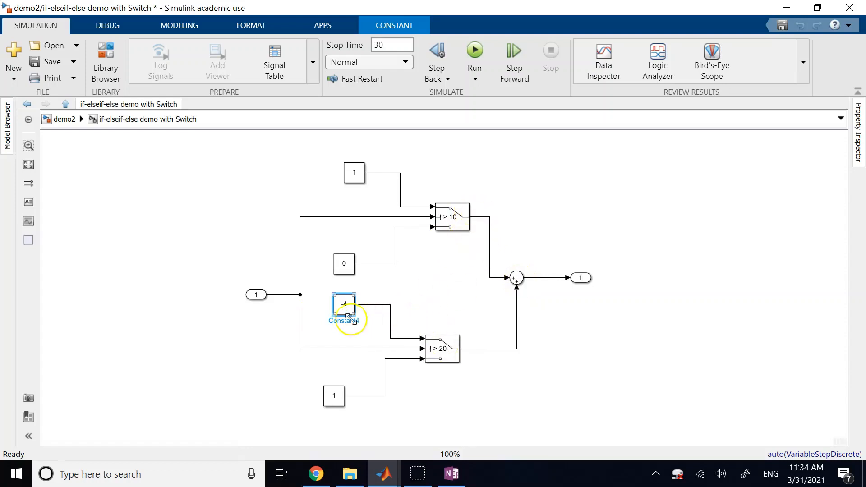
click(344, 307)
text(-4)
click(334, 396)
click(344, 264)
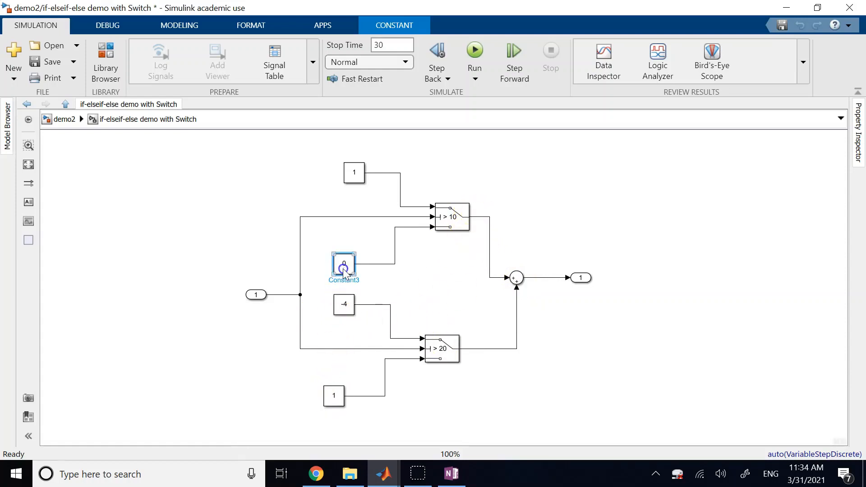
click(356, 176)
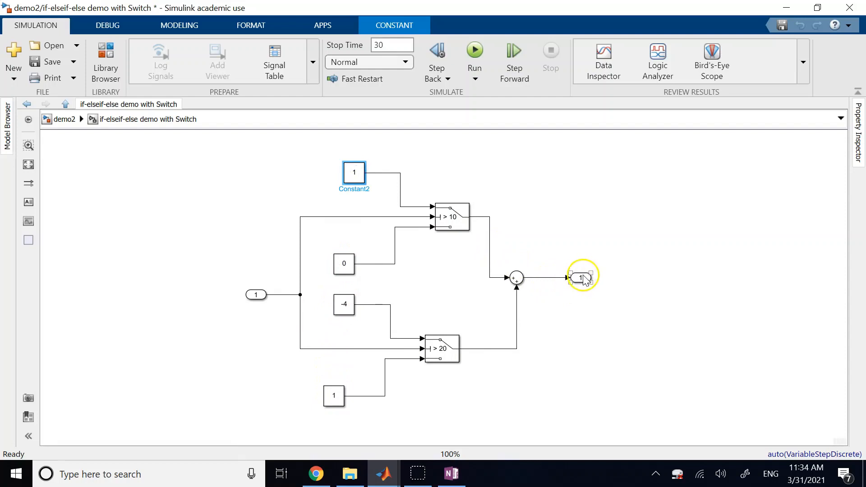
Review the "if-elseif-else demo with Switch" subsystem's switch structure and its place in the demo2 top level
click(64, 119)
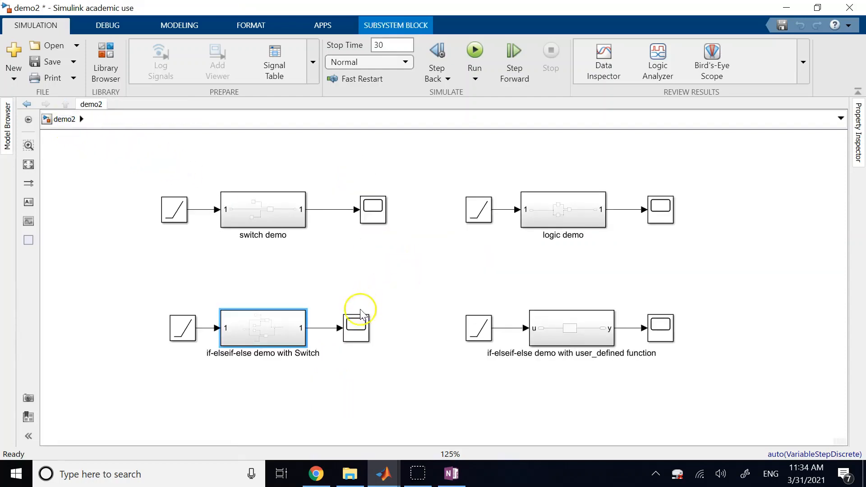
click(363, 346)
click(362, 336)
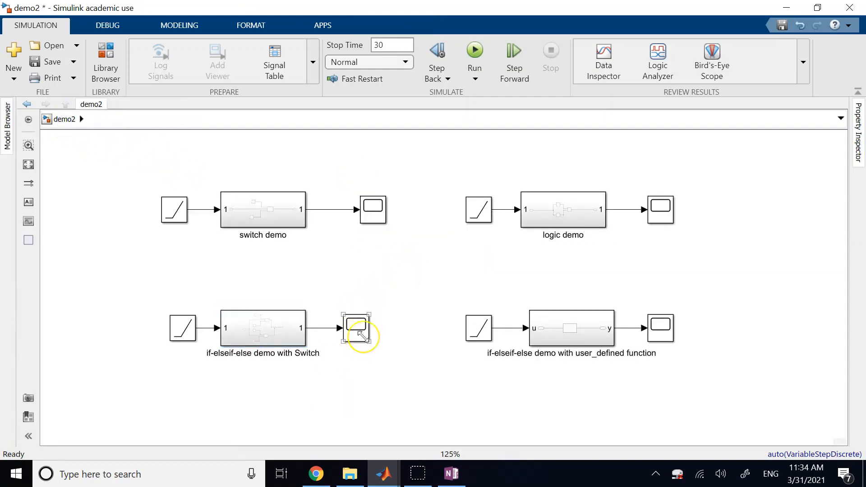
click(476, 397)
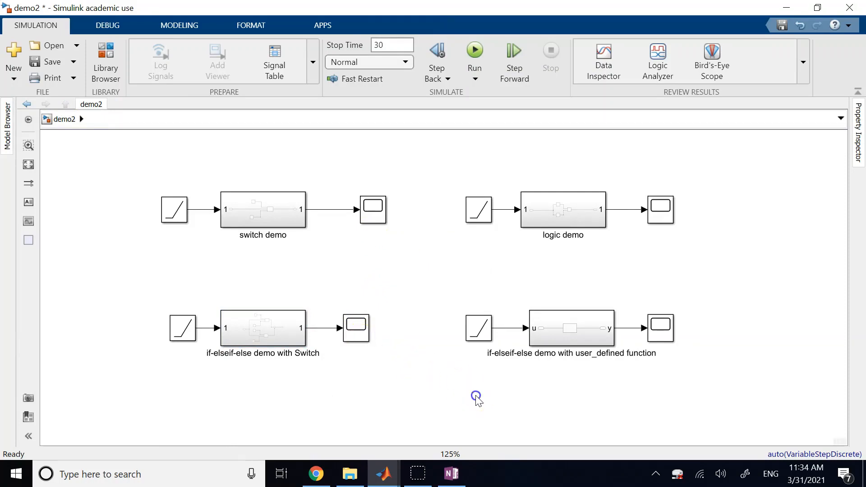
click(244, 322)
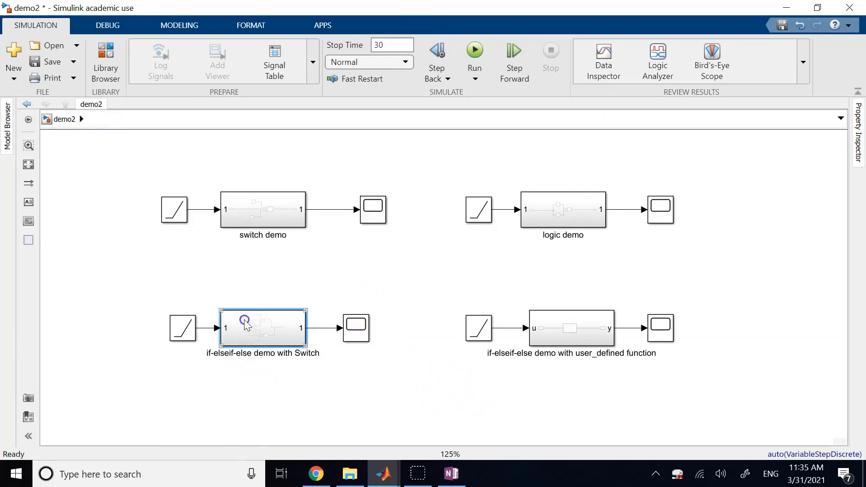
double_click(278, 336)
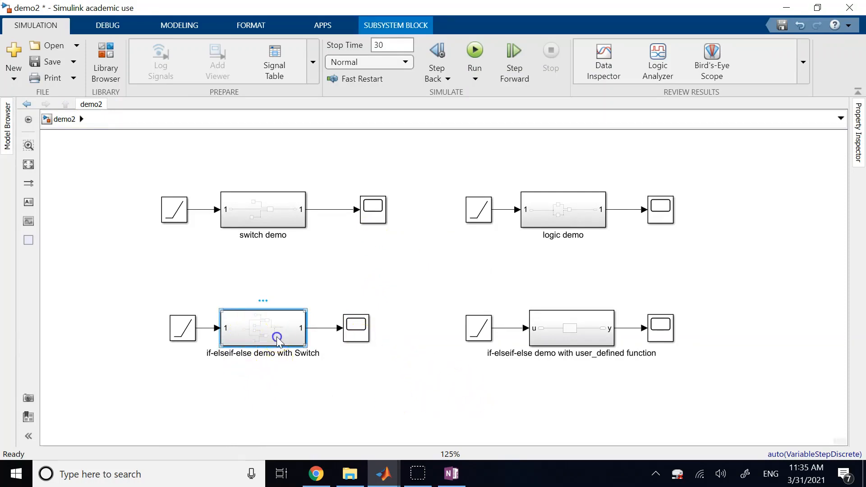
click(64, 119)
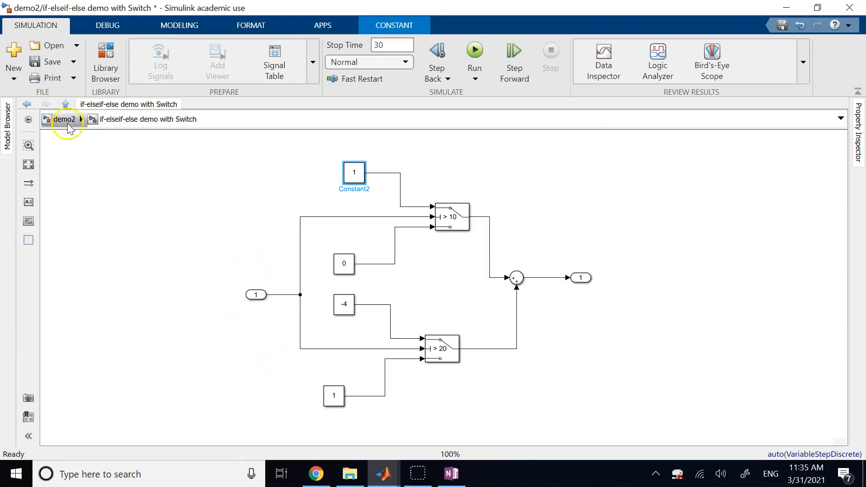
click(765, 401)
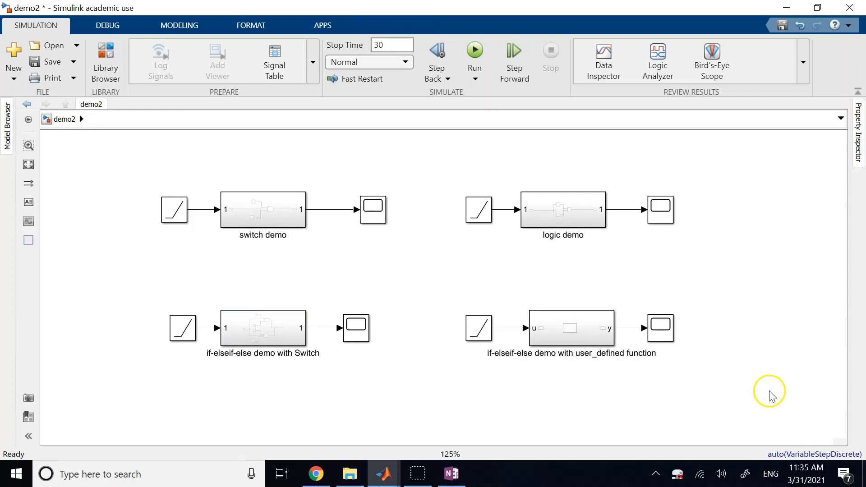
double_click(275, 333)
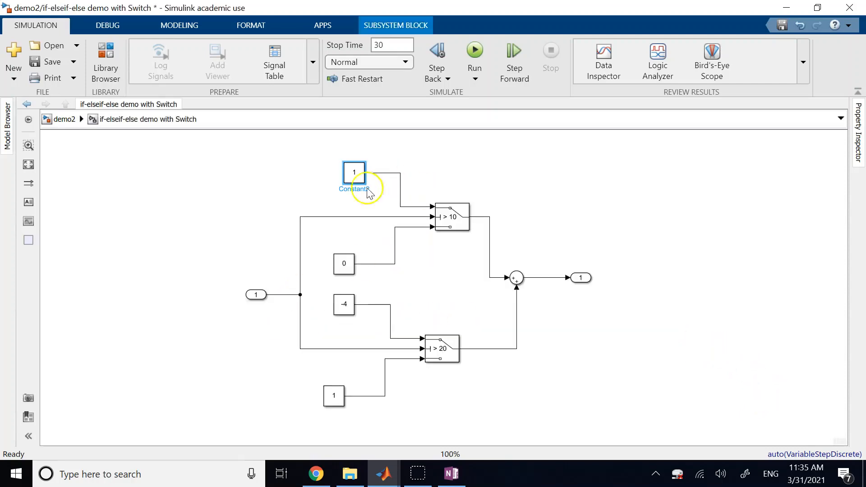
click(71, 119)
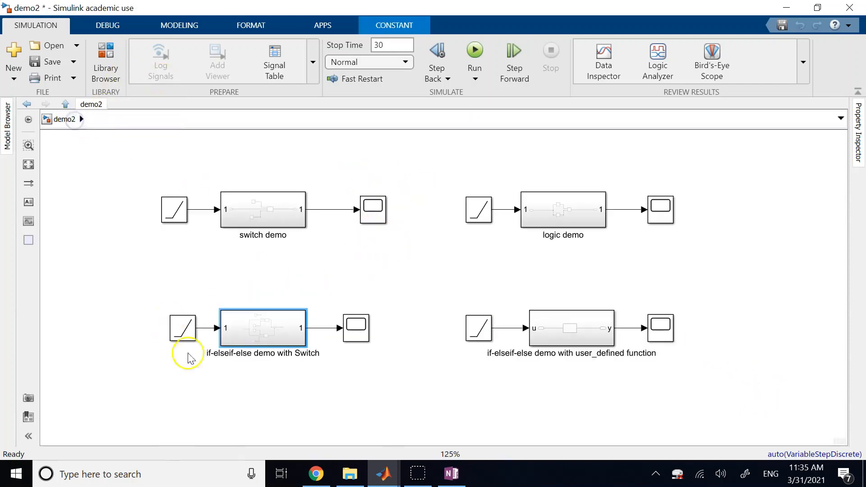
Open the code of the MATLAB Function block inside the "if-elseif-else demo with user_defined function" subsystem
double_click(562, 332)
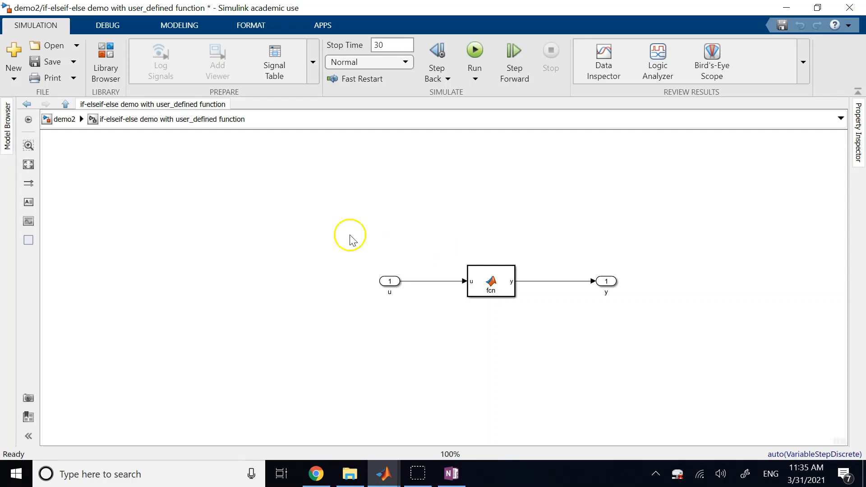
click(495, 288)
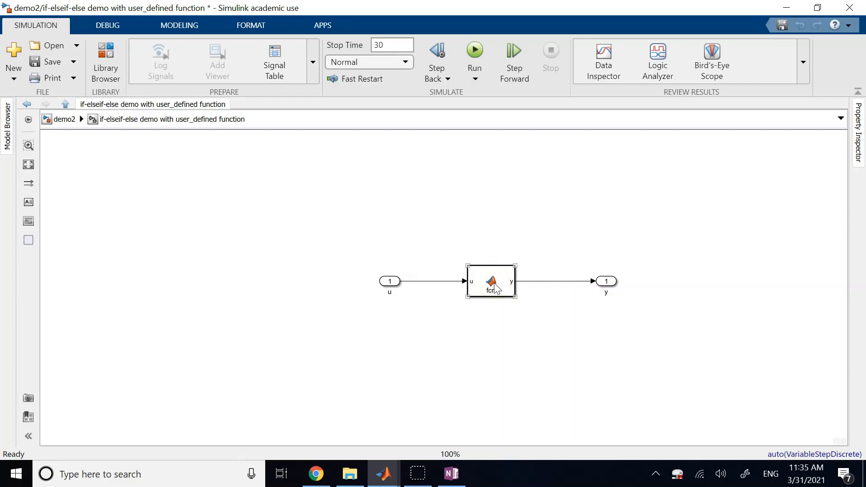
double_click(496, 288)
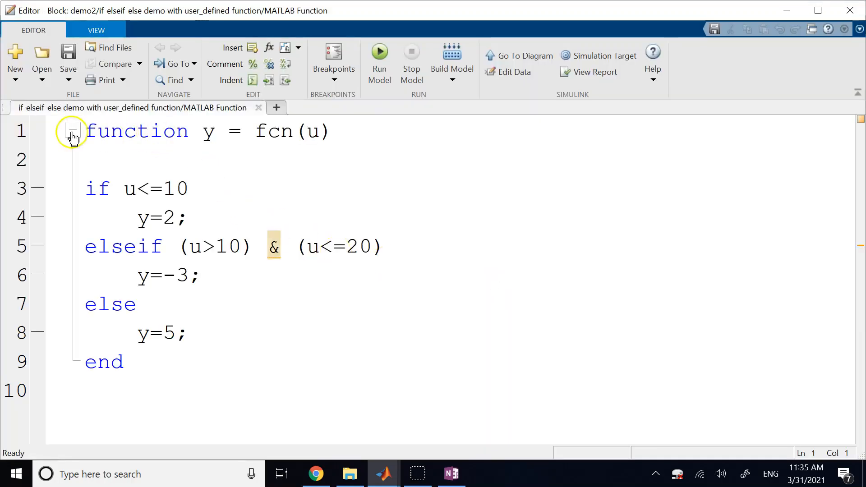
click(89, 127)
drag(89, 126, 143, 352)
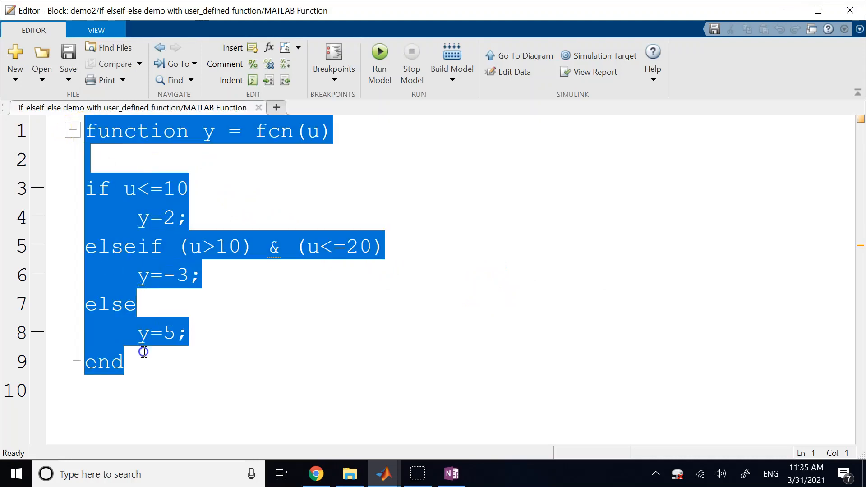
click(252, 212)
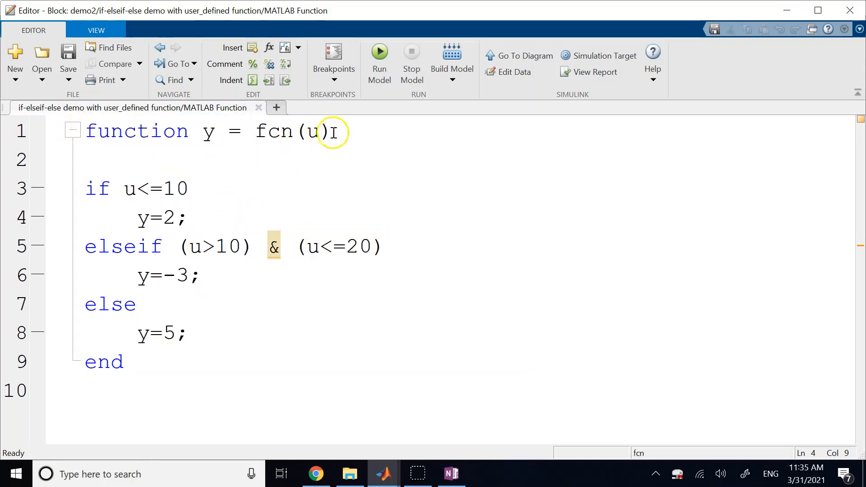
Examine the function declaration line, identifying its input u and output y
drag(333, 131, 81, 131)
click(244, 198)
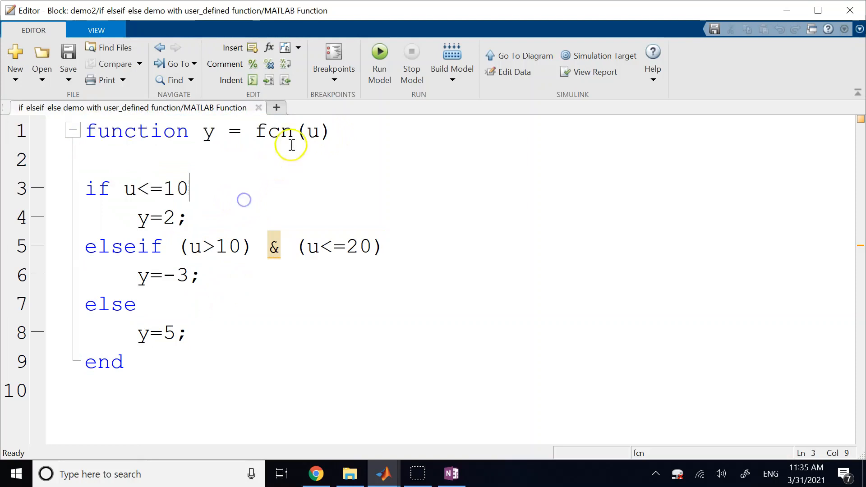
double_click(313, 131)
double_click(208, 132)
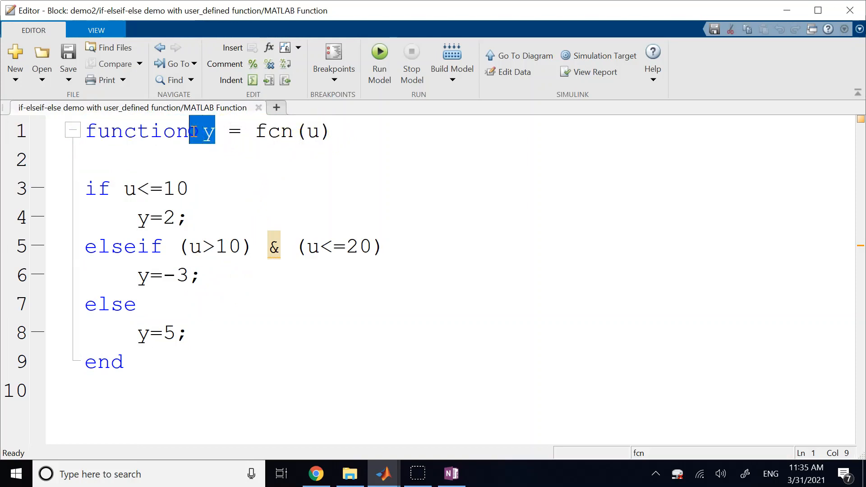
click(195, 172)
Read through the if, elseif and else branches, matching each condition on u with the value assigned to y
drag(191, 189, 122, 188)
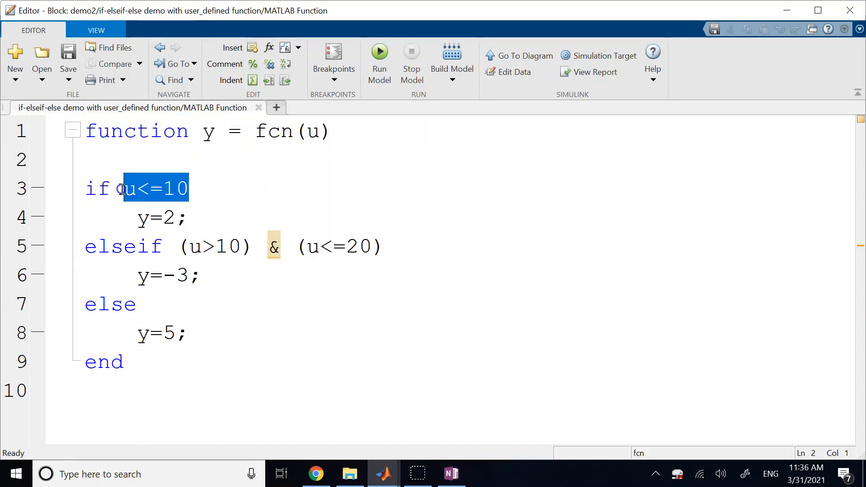
drag(191, 218, 135, 218)
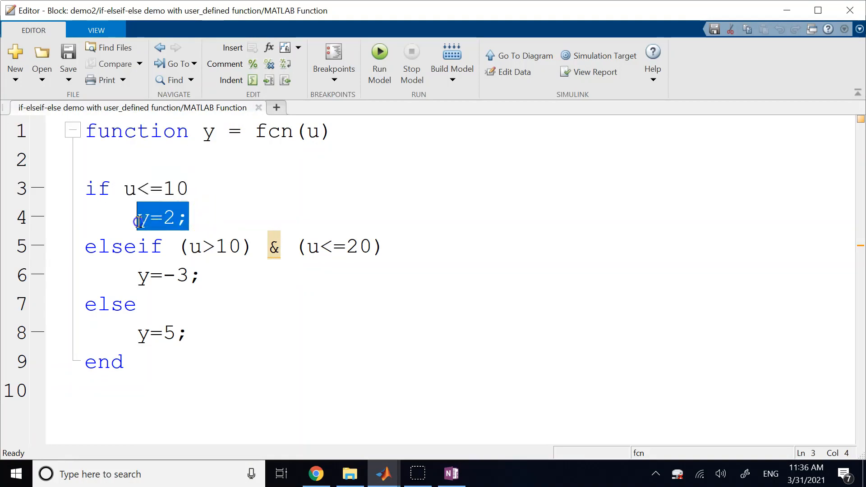
drag(177, 247, 251, 247)
drag(385, 247, 282, 251)
drag(217, 286, 152, 285)
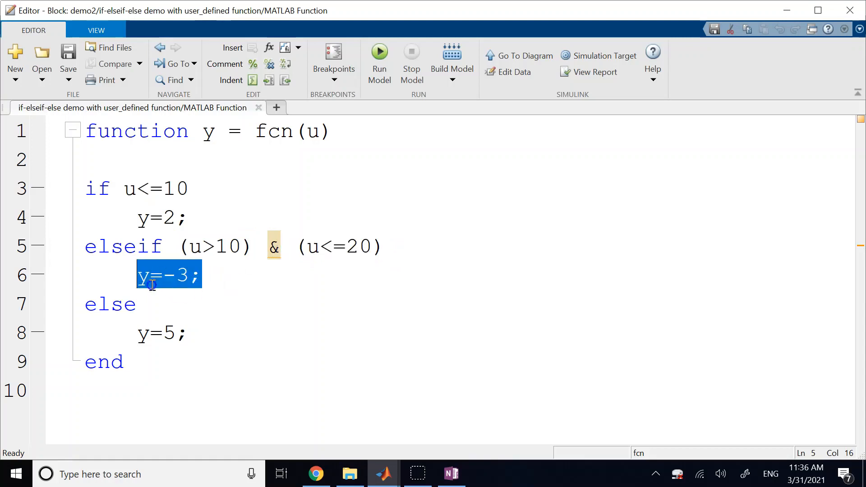
drag(85, 304, 209, 304)
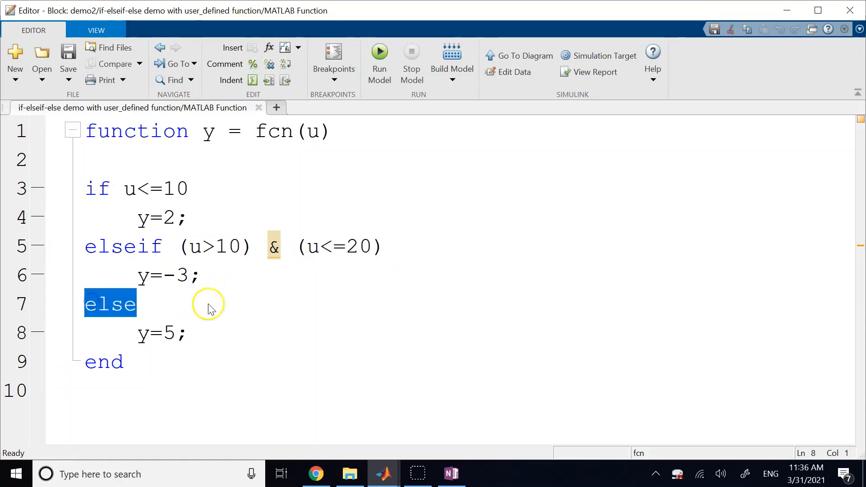
click(199, 318)
drag(191, 333, 110, 333)
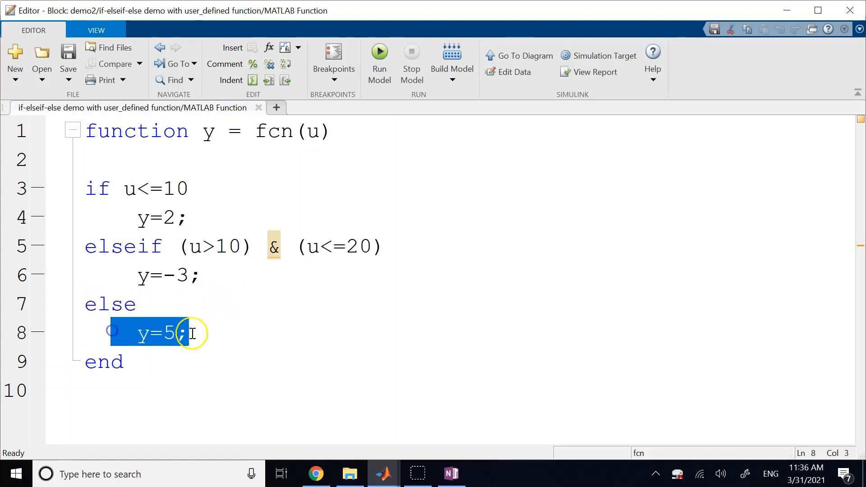
click(230, 332)
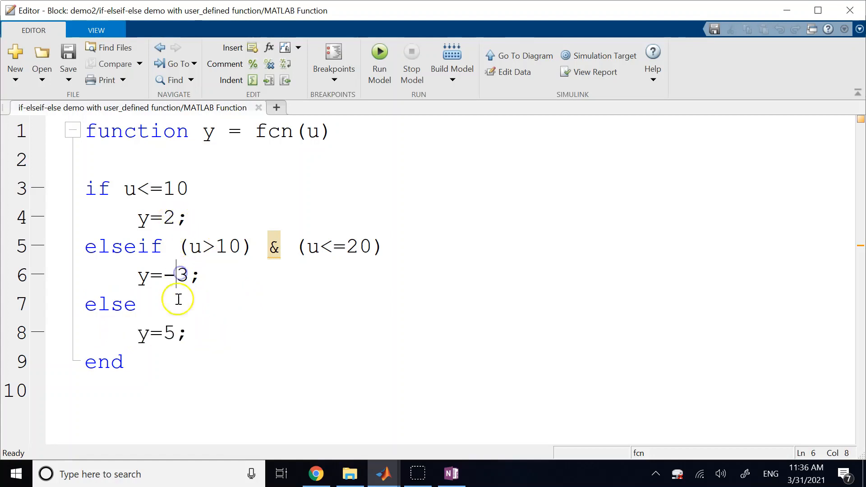
click(165, 343)
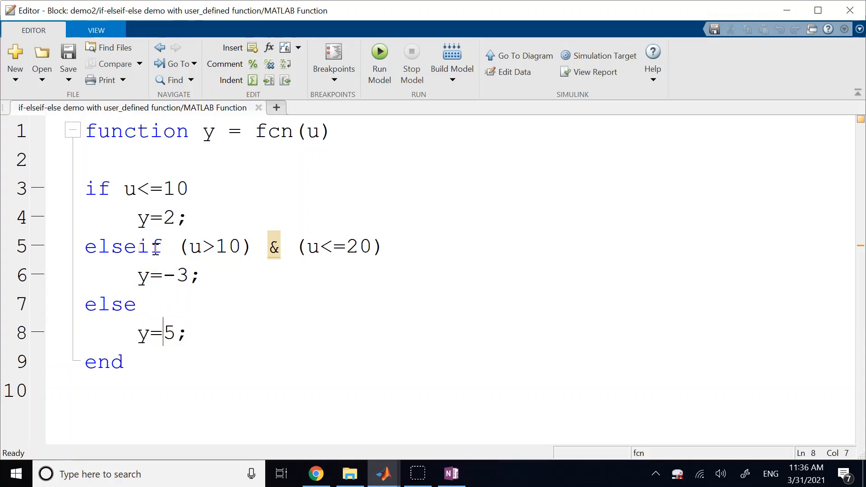
Set y to 1 in the if branch, 2 in the elseif branch and -3 in the else branch
double_click(174, 227)
text(1)
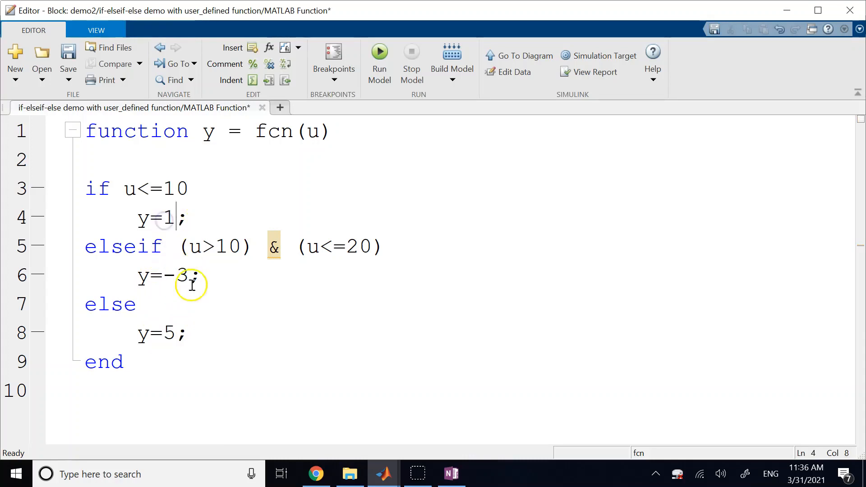
drag(190, 276, 163, 275)
text(2)
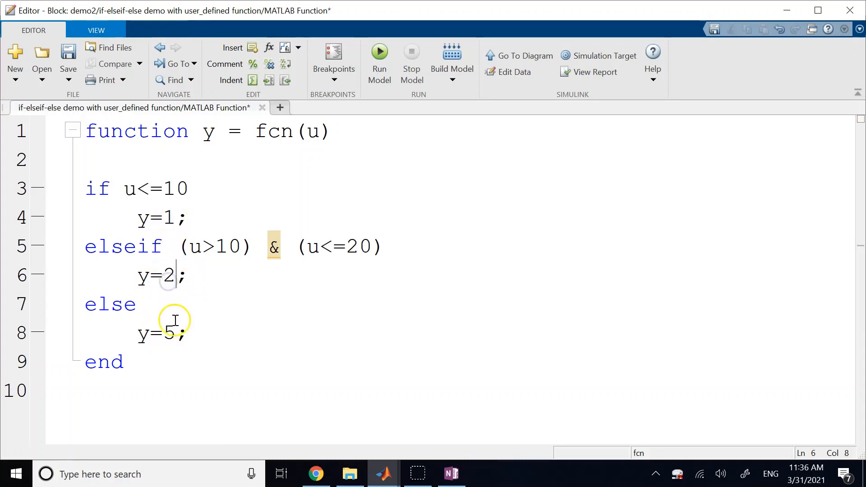
double_click(170, 334)
text(-3)
click(223, 319)
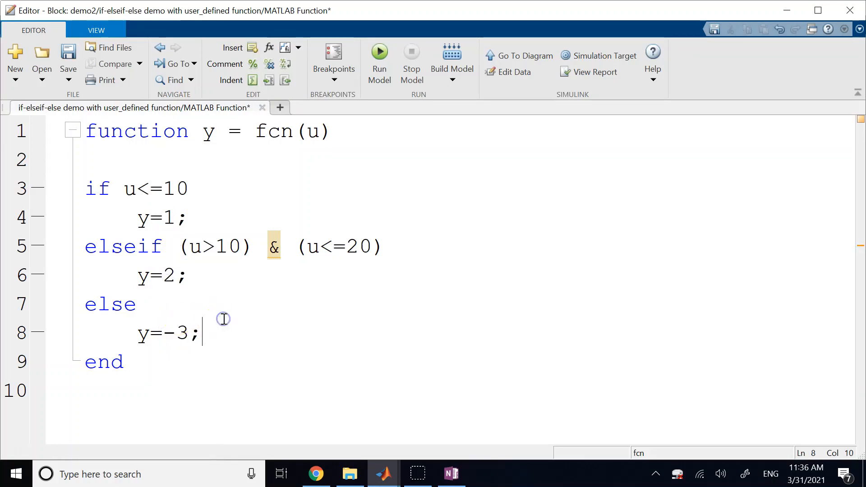
Save the edited if-elseif-else function code and close its editor
drag(178, 364, 82, 196)
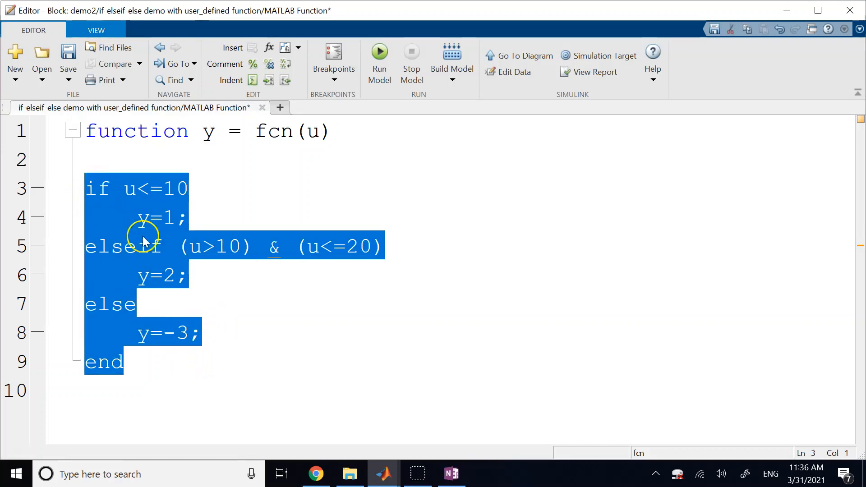
click(219, 193)
click(179, 131)
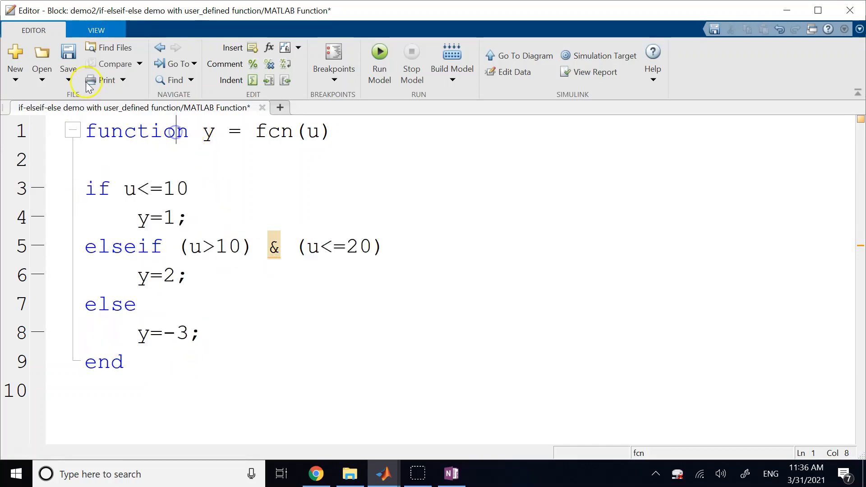
click(68, 53)
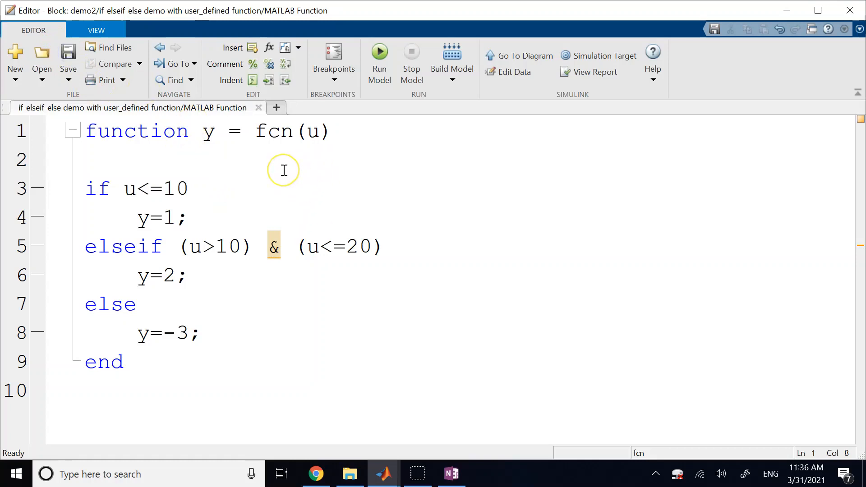
click(861, 3)
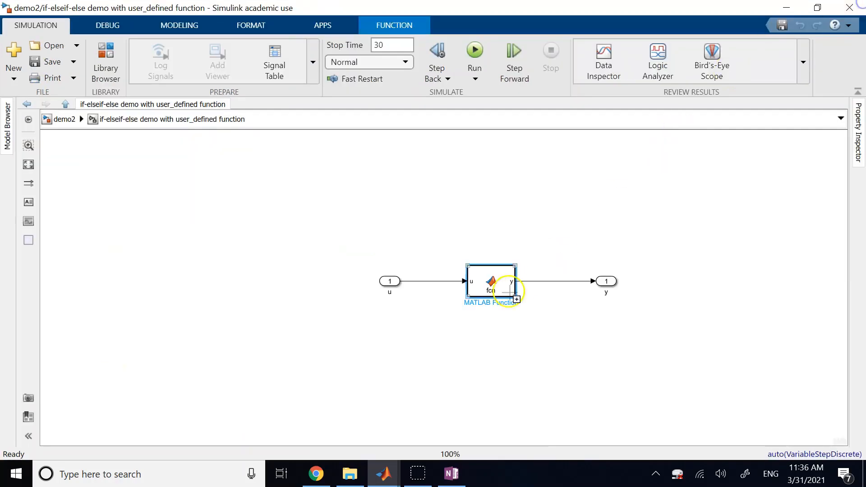
Go back to the demo2 top level, reopen the user-defined function's code to check its branches, and close the editor
click(536, 189)
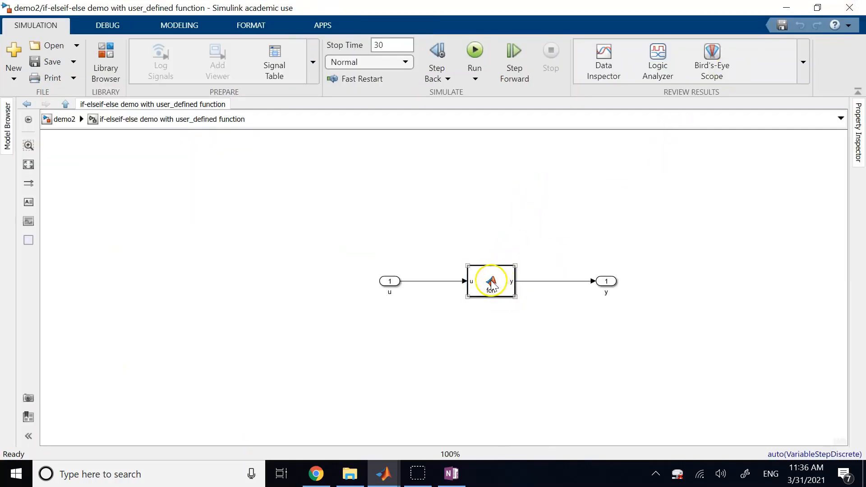
click(64, 119)
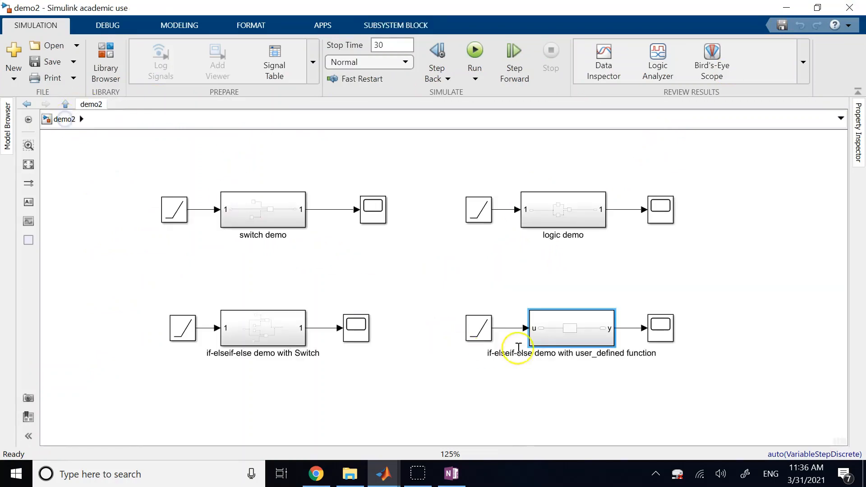
double_click(548, 327)
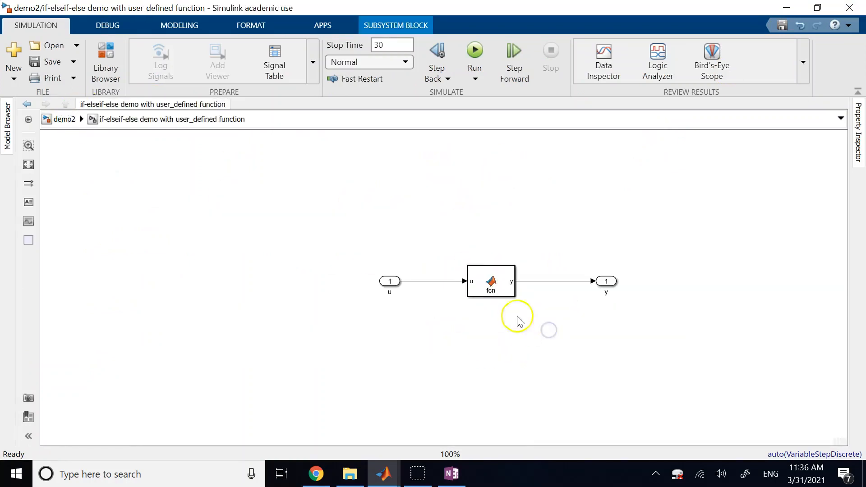
double_click(491, 282)
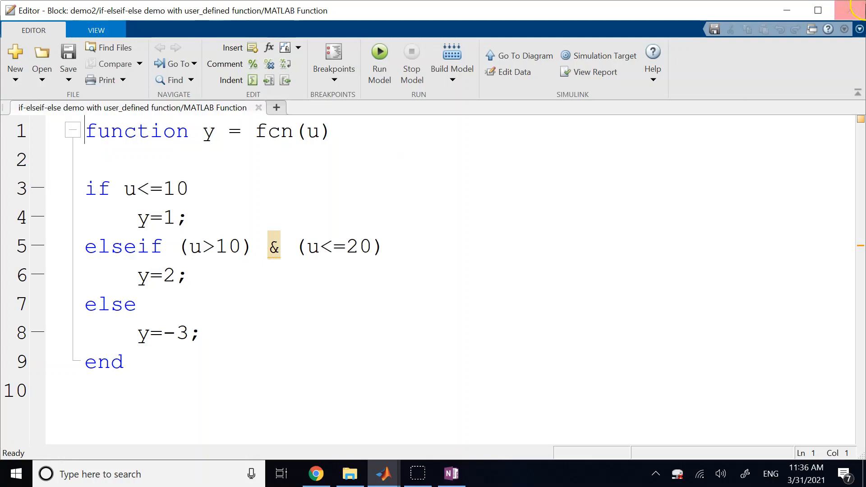
click(850, 10)
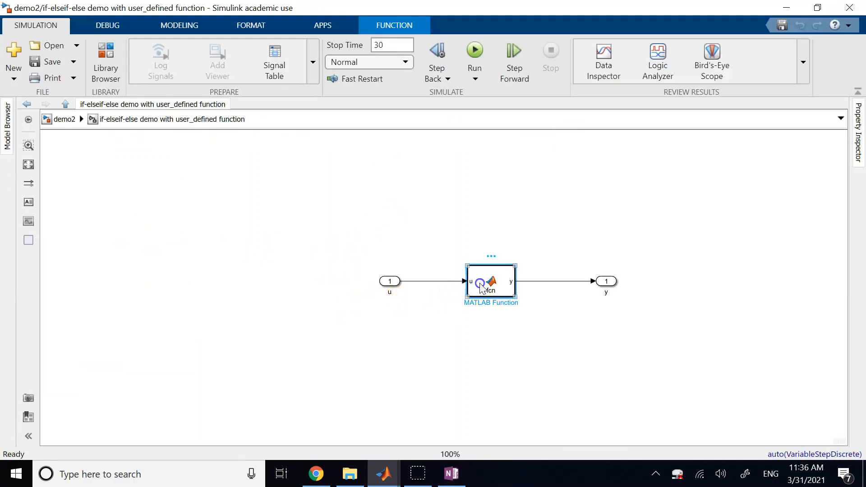
Locate the MATLAB Function block in the library's User-Defined Functions category and return to the demo2 subsystem
click(396, 161)
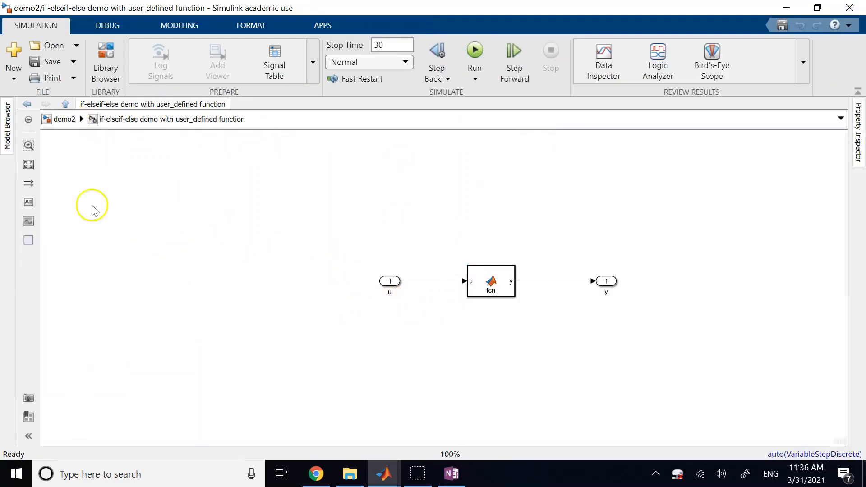
click(491, 285)
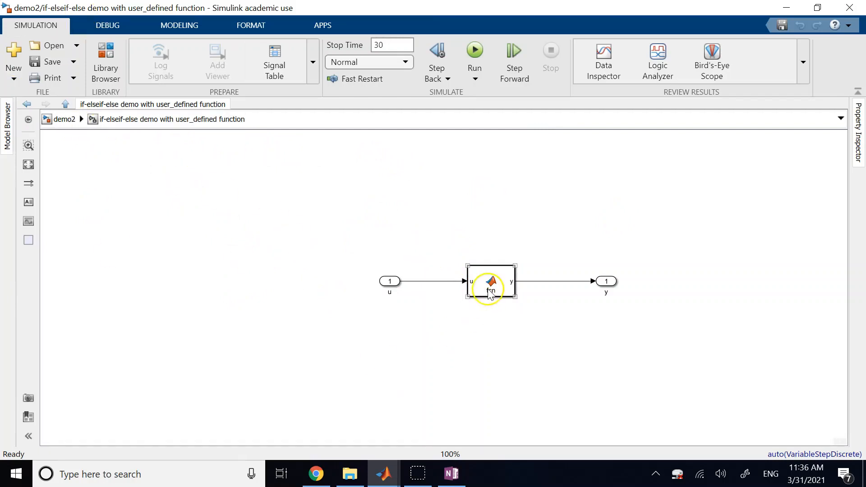
mouse_move(383, 473)
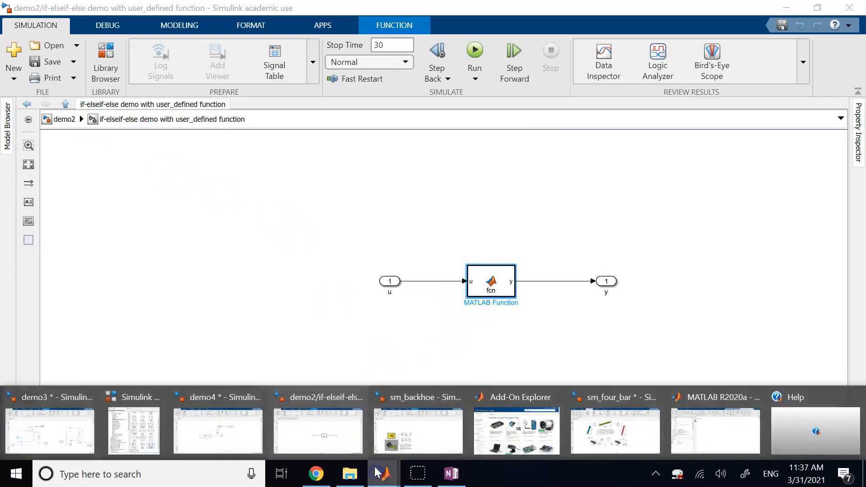
click(142, 432)
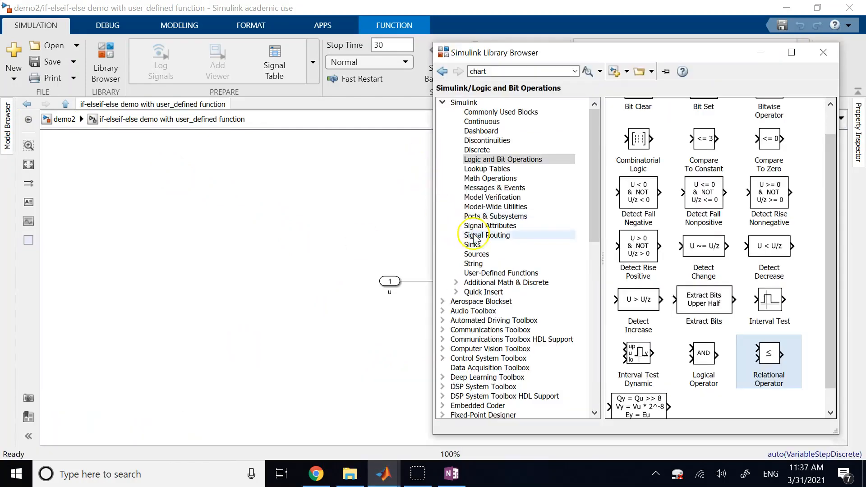
click(500, 274)
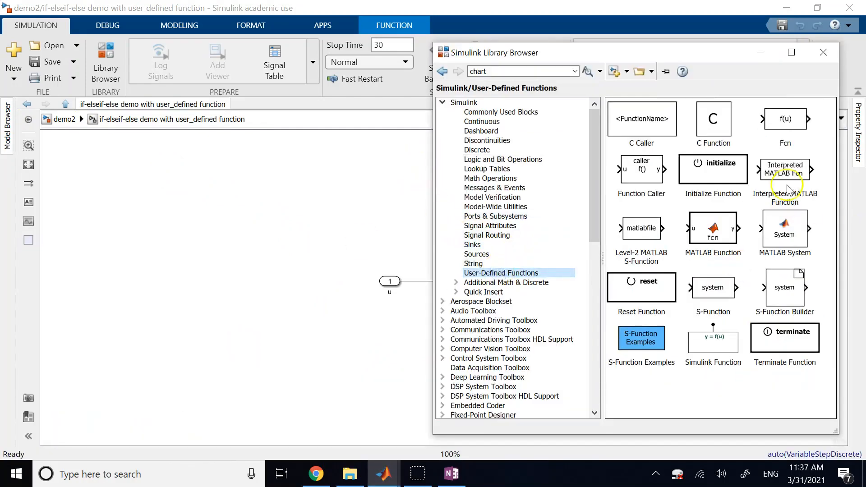
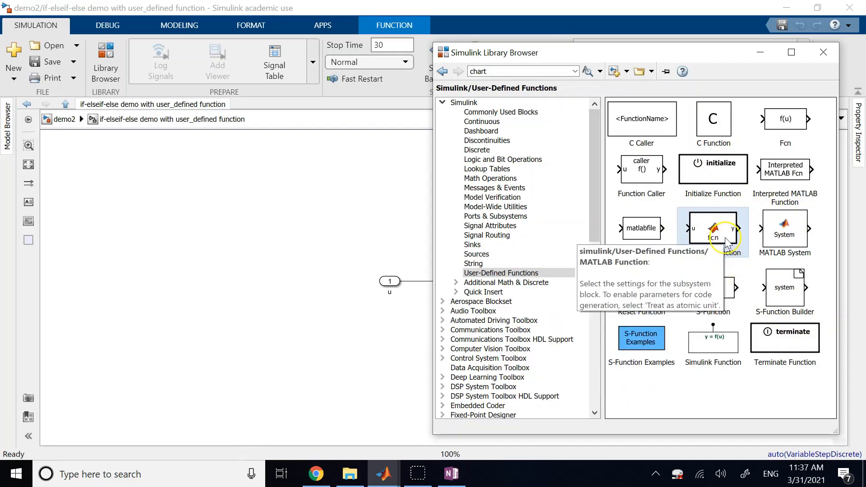
click(344, 243)
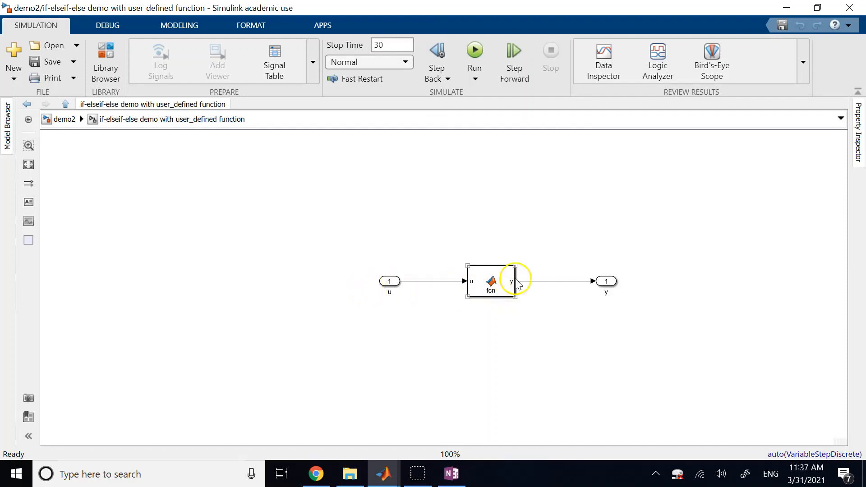
Run the demo2 simulation from the top level and check the scope output of the user-defined function subsystem
click(64, 119)
click(475, 50)
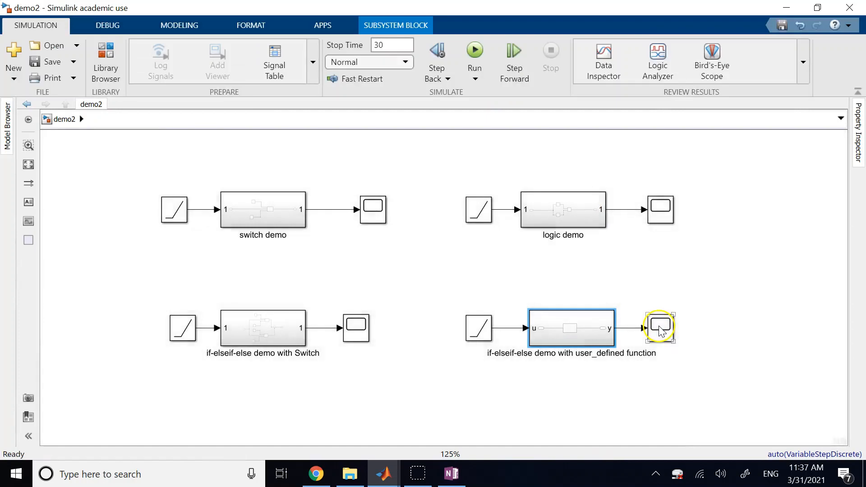
double_click(661, 330)
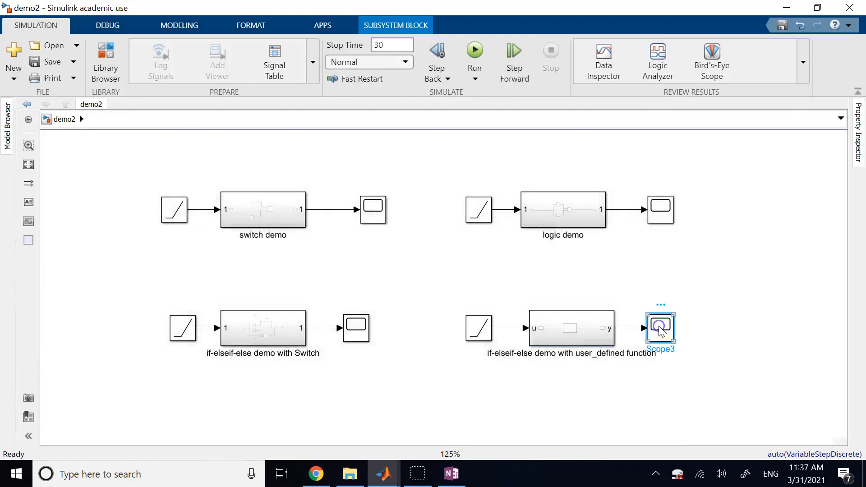
click(662, 315)
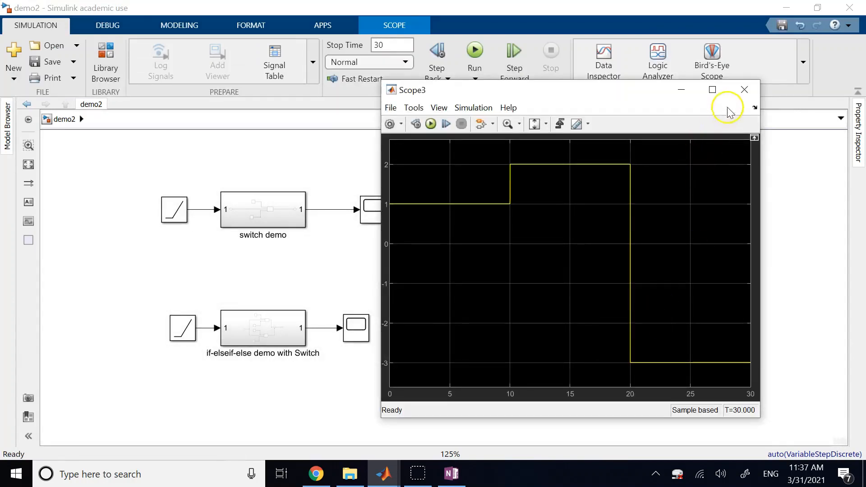
click(745, 90)
Look inside the if-elseif-else subsystem built with Switch blocks and go back to the demo2 top level
click(246, 325)
double_click(246, 325)
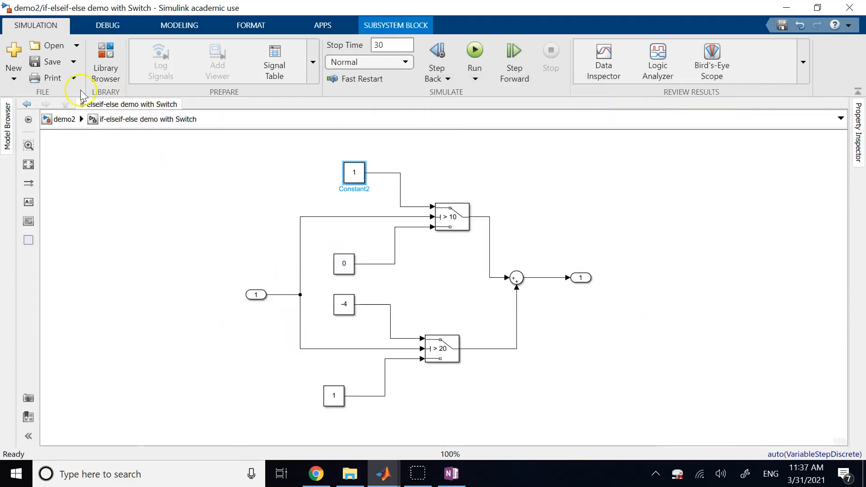
click(48, 119)
Open the user-defined function subsystem, review the if-elseif-else code in its MATLAB Function block, and close the editor
double_click(572, 335)
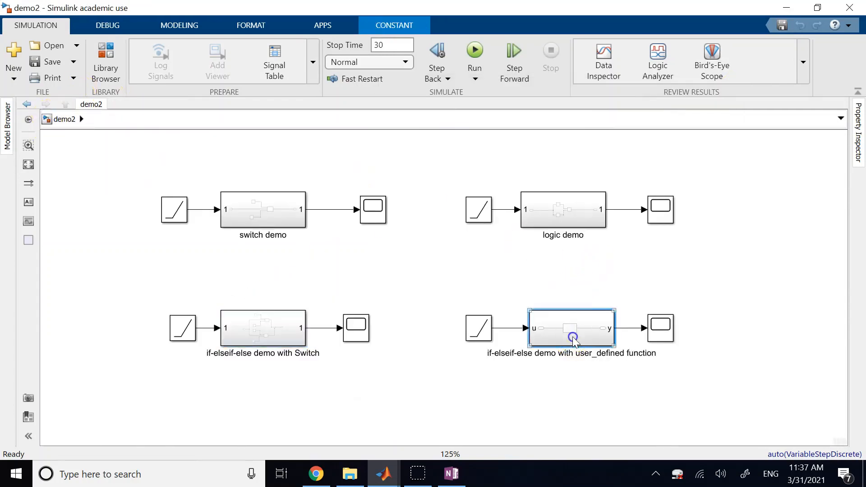
double_click(490, 286)
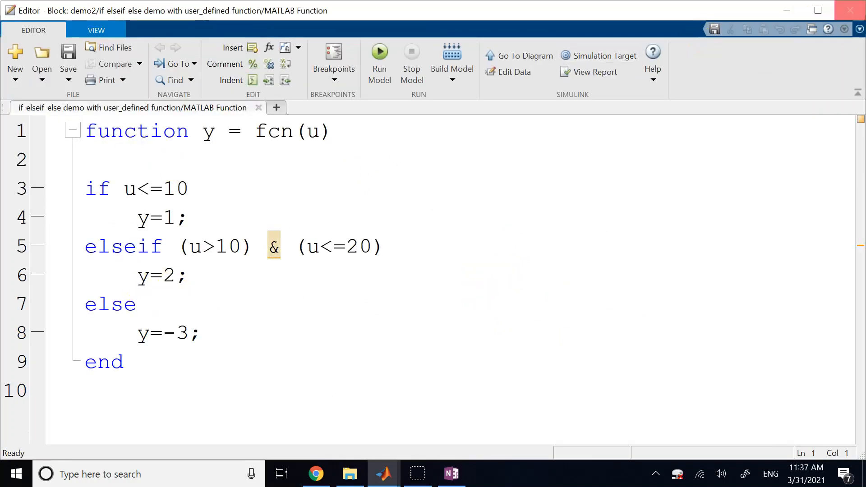
click(850, 10)
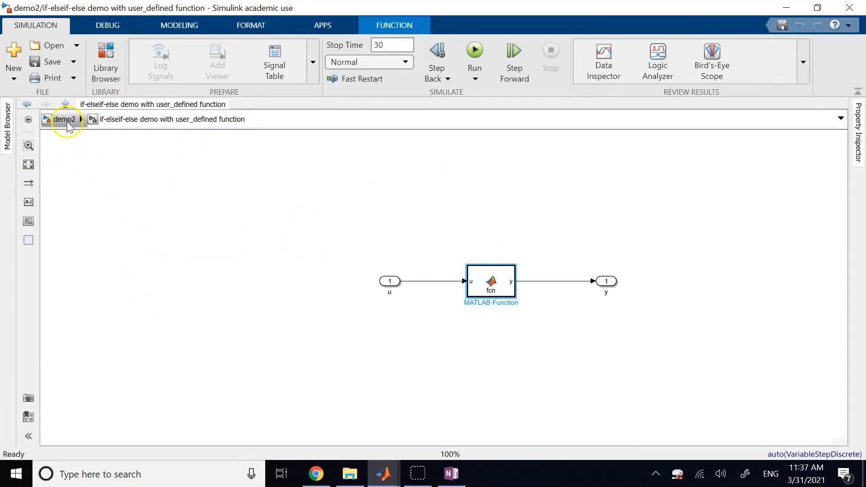
click(461, 167)
double_click(491, 285)
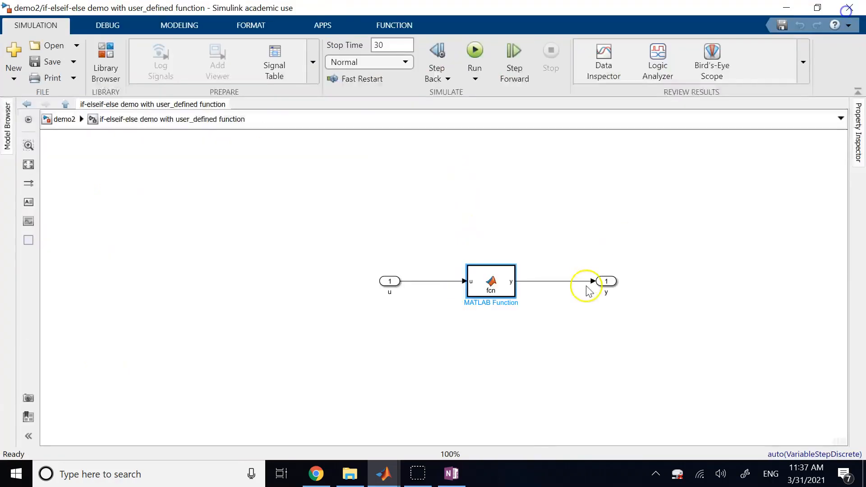
click(850, 10)
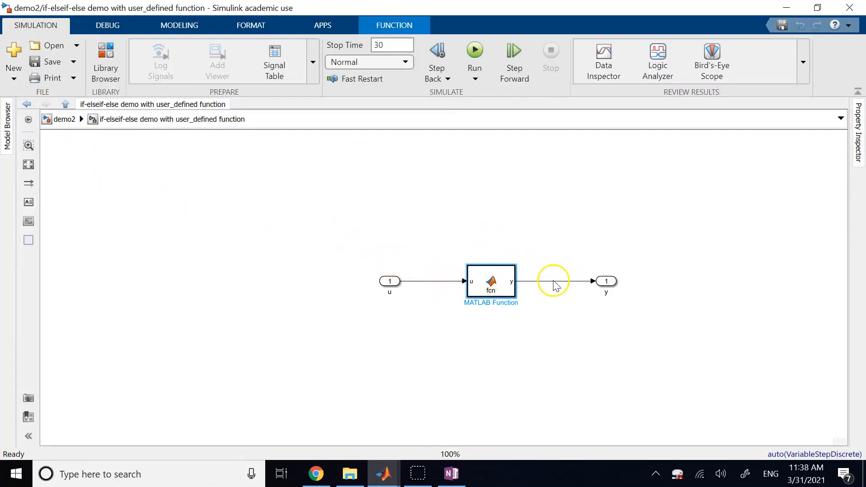
Copy the MATLAB Function block from its subsystem to the demo2 top level, placing it beside the logic demo's scope
click(56, 119)
click(543, 328)
double_click(544, 328)
click(499, 289)
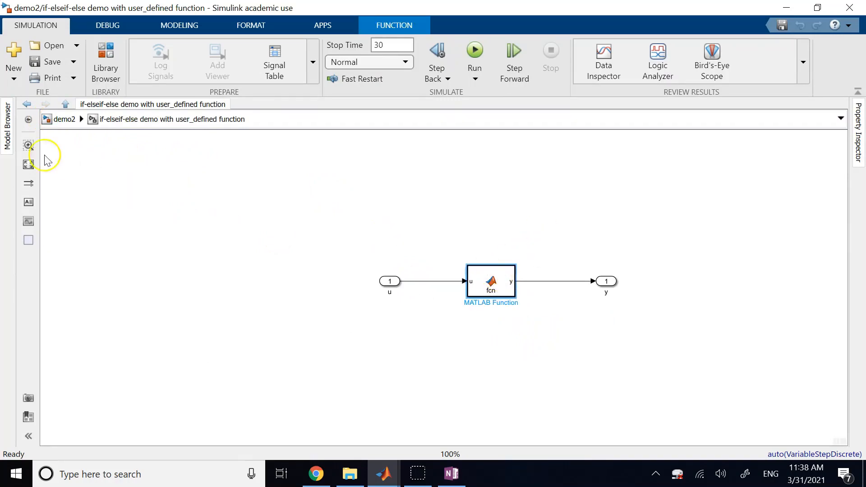
click(53, 120)
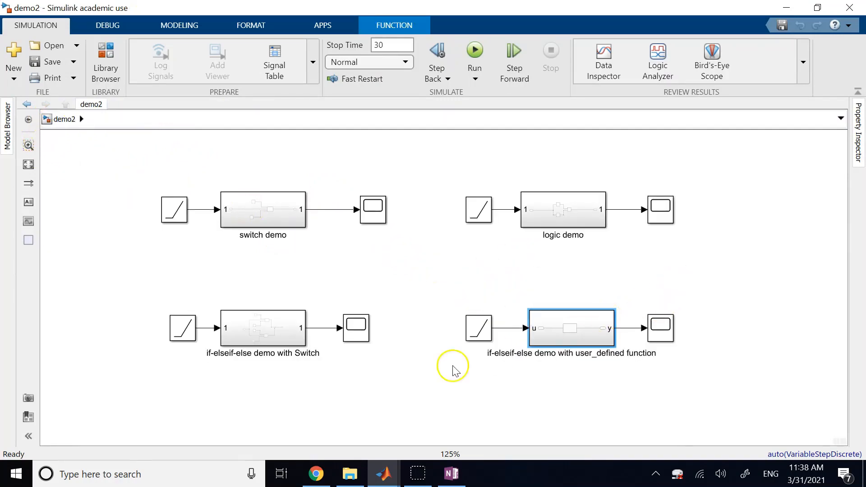
click(445, 385)
key(ctrl+v)
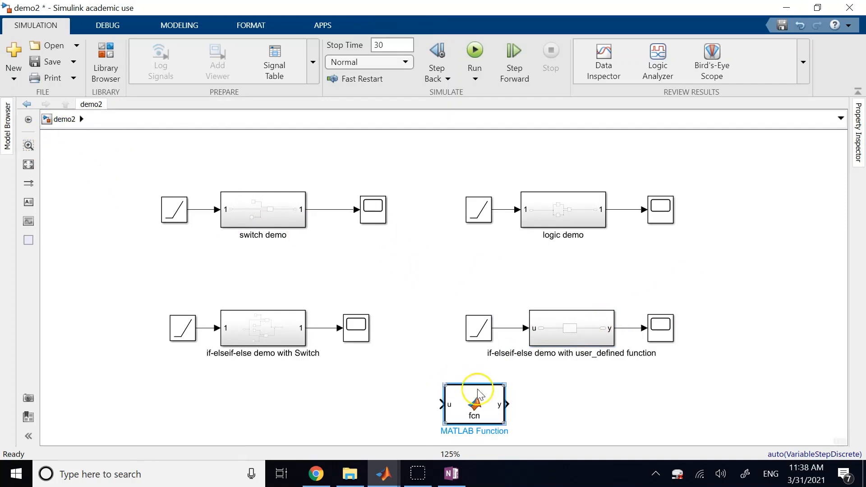
drag(474, 350, 756, 249)
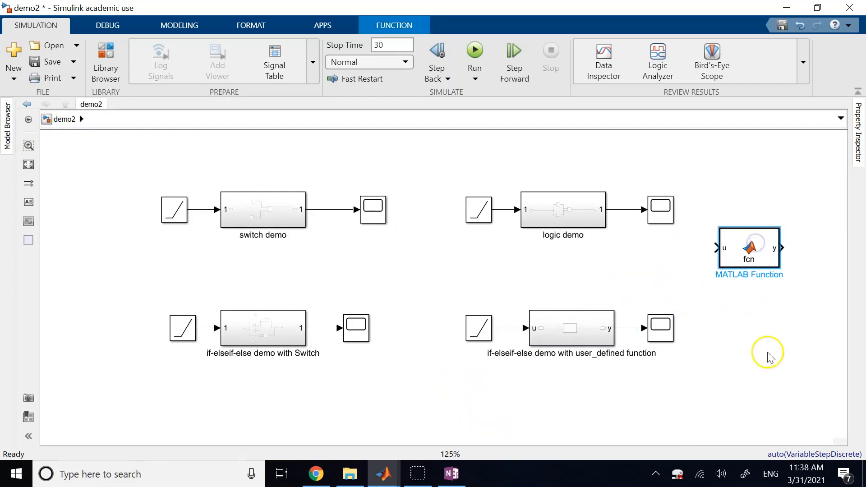
Open the copied MATLAB Function block's code and change the function's output to [y1,y2]
click(761, 259)
double_click(761, 258)
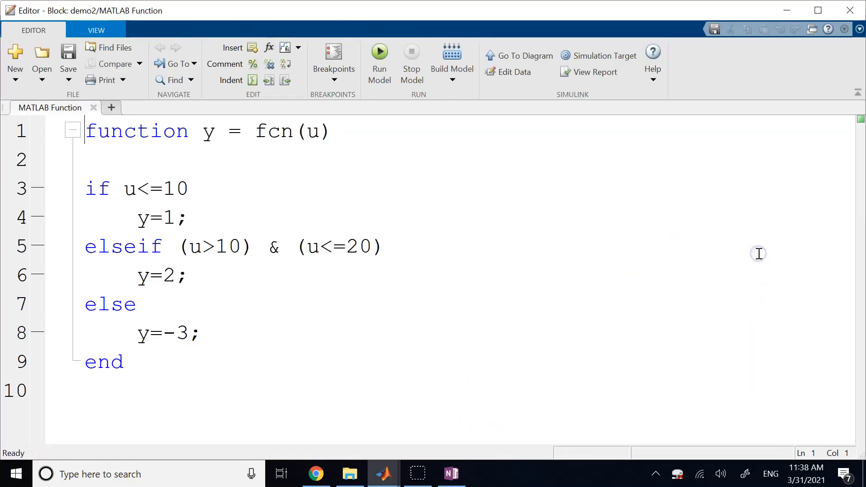
click(208, 135)
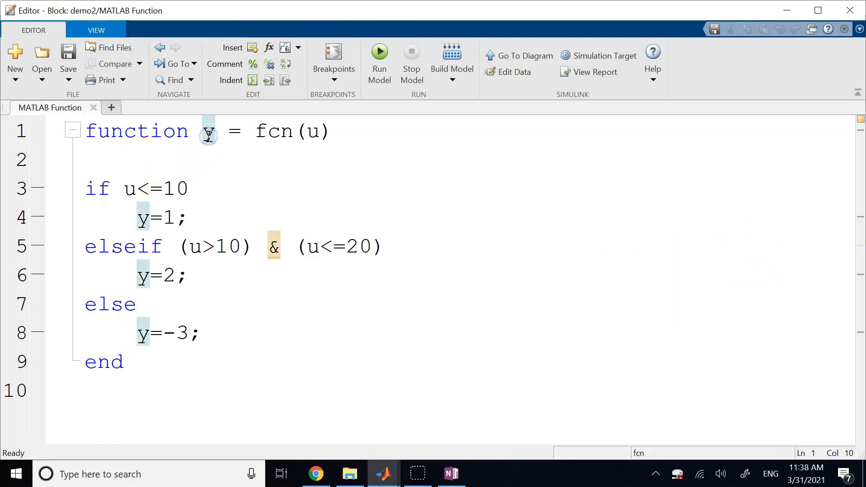
text([y)
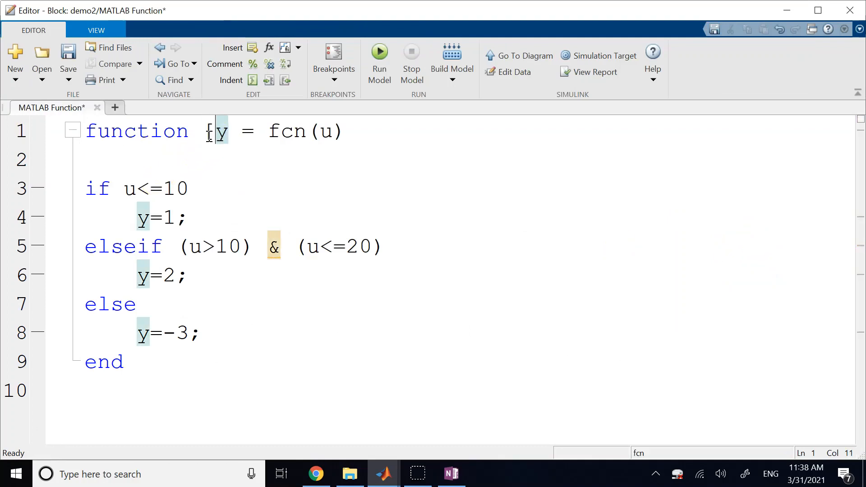
text(1,y2])
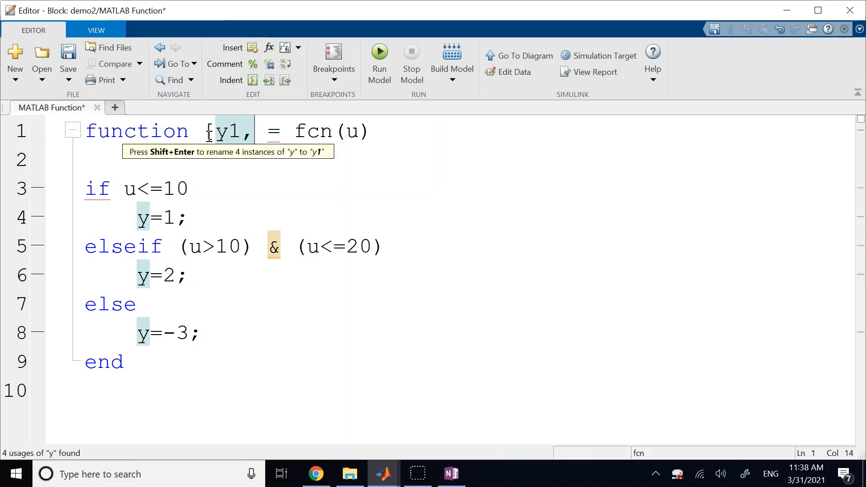
key(ctrl+End)
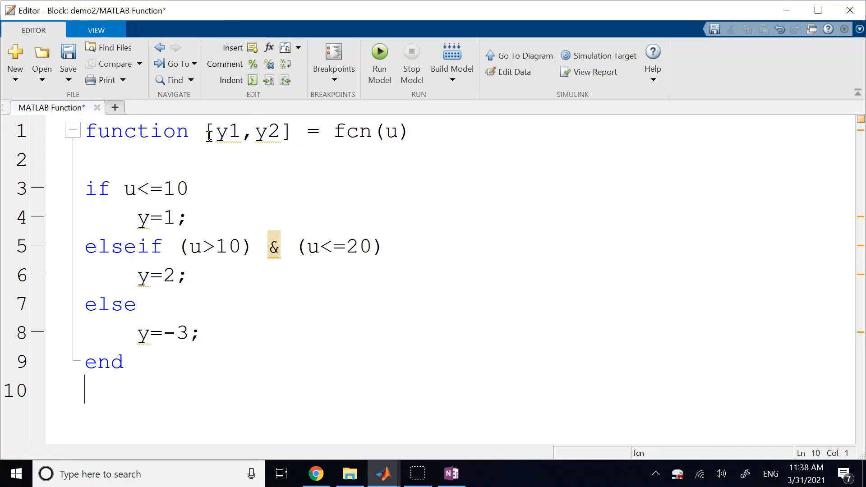
Change the copied function's input arguments to u1,u2,u3, save the code, and close the editor
click(393, 130)
text(1,u2,u3)
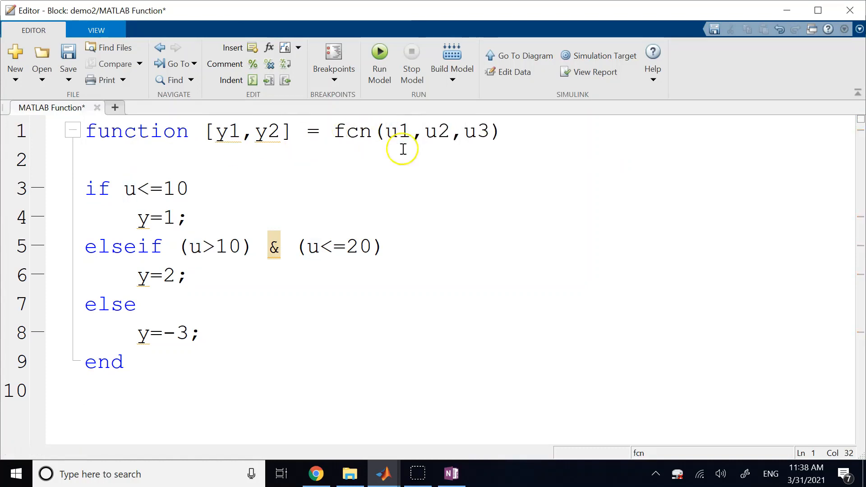
click(462, 194)
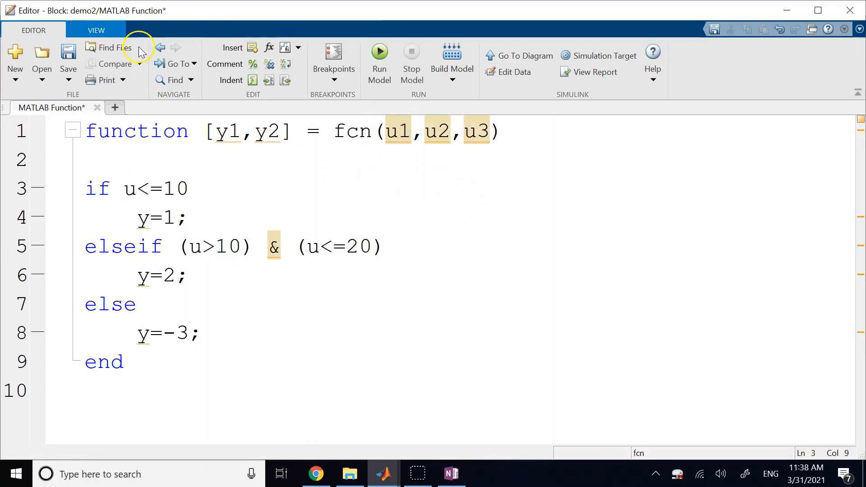
click(68, 53)
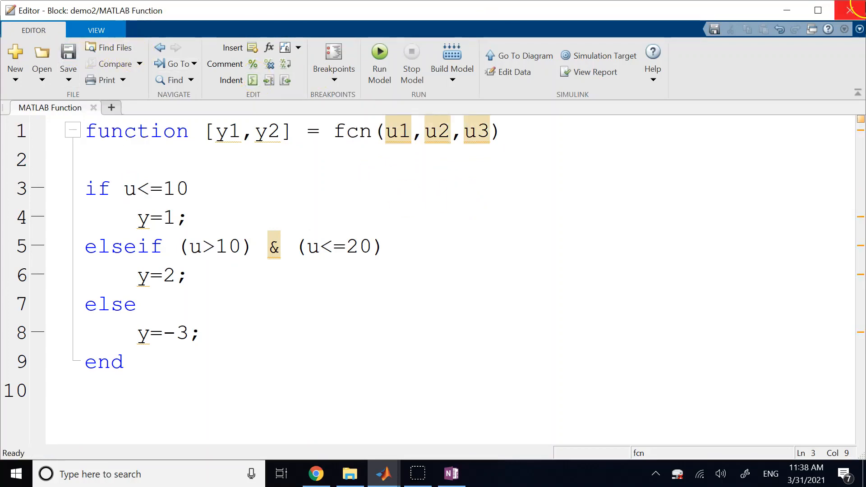
click(850, 10)
Delete the copied MATLAB Function block with multiple inputs and outputs from the demo2 top level
click(712, 236)
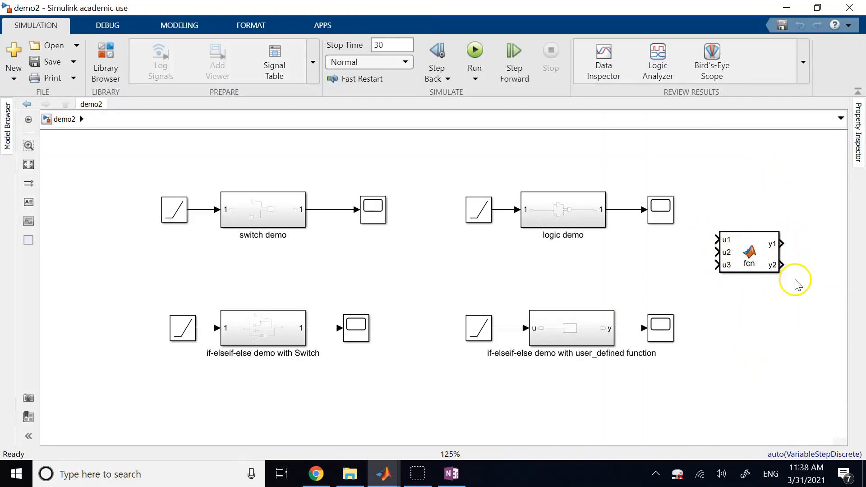
click(757, 262)
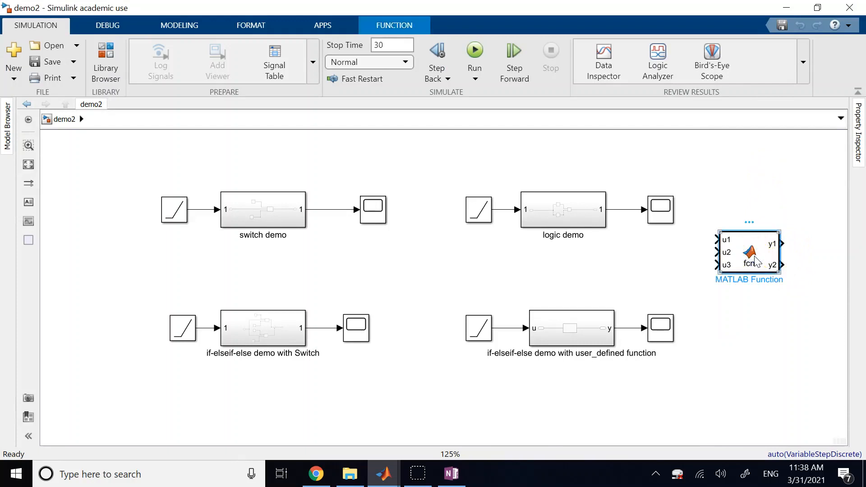
key(Delete)
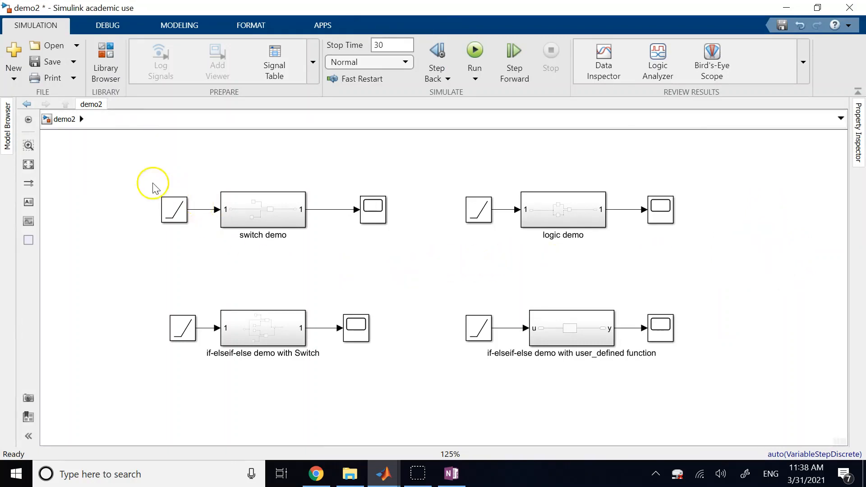
Save the demo2 model with its four demo subsystems
drag(110, 151, 633, 284)
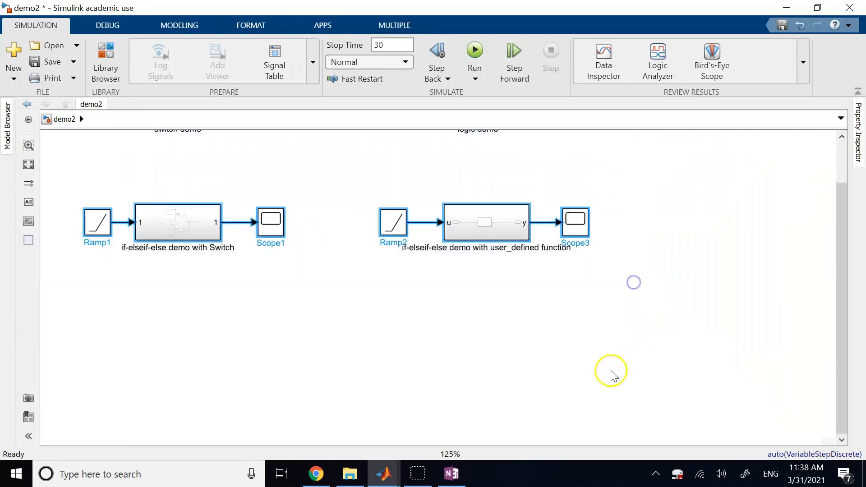
key(space)
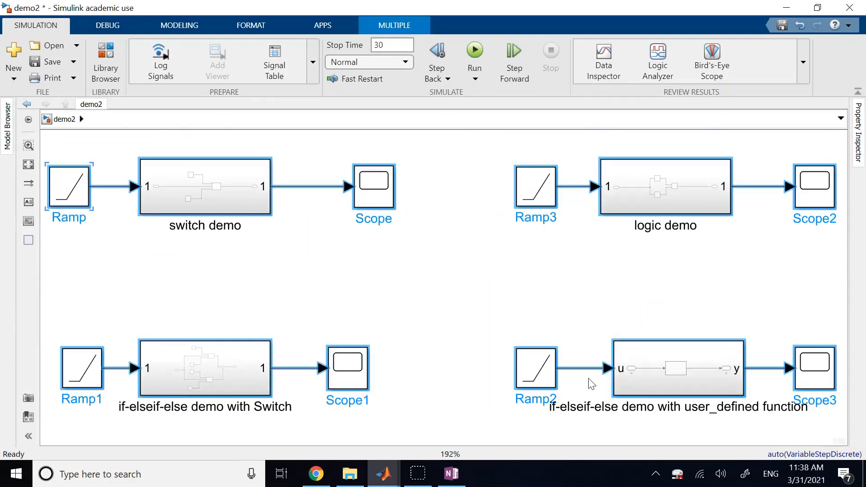
click(482, 356)
scroll(483, 356, down, 1)
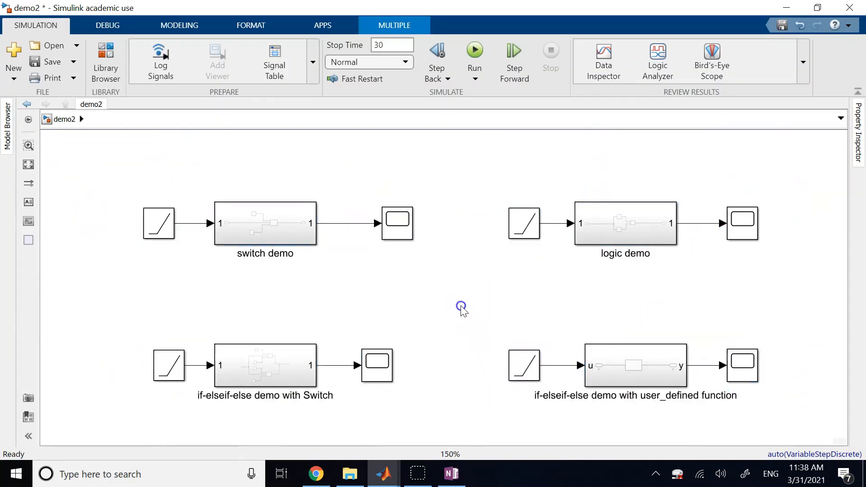
click(47, 62)
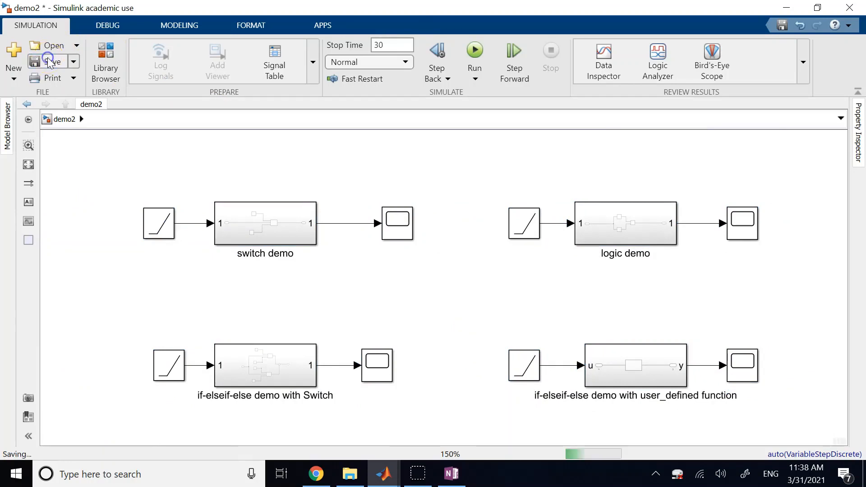
Close the demo2 model and bring the demo4 model to the front
click(846, 9)
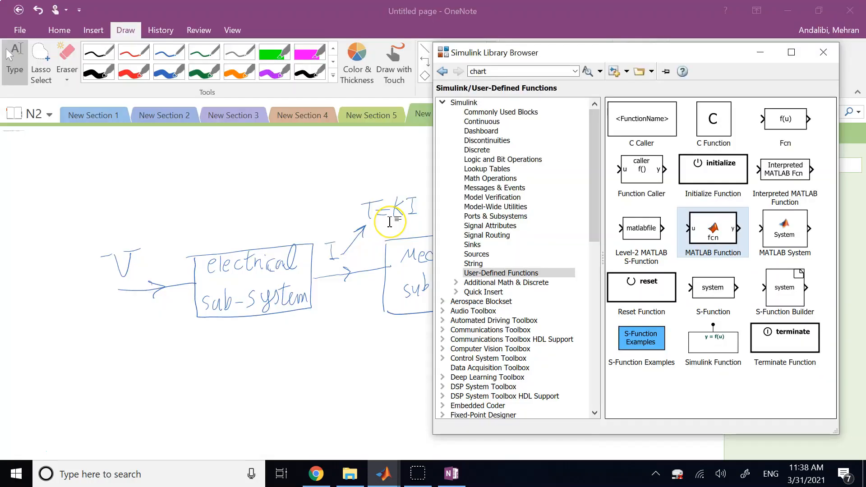
click(391, 483)
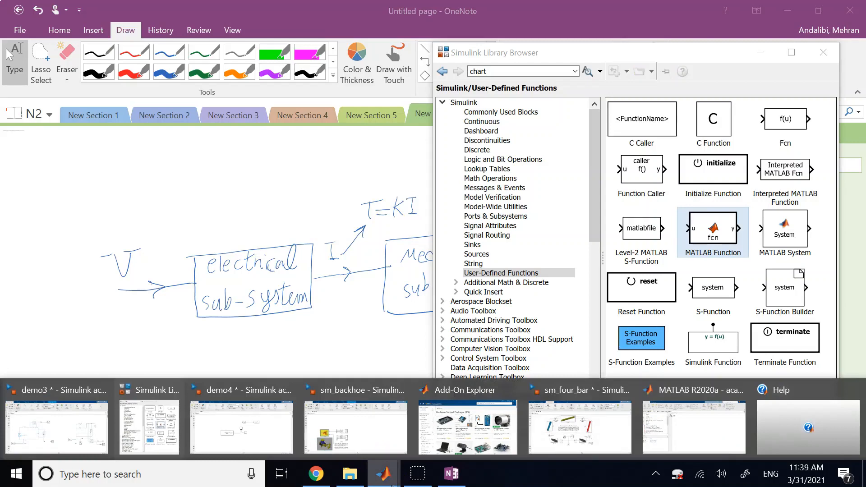
click(248, 431)
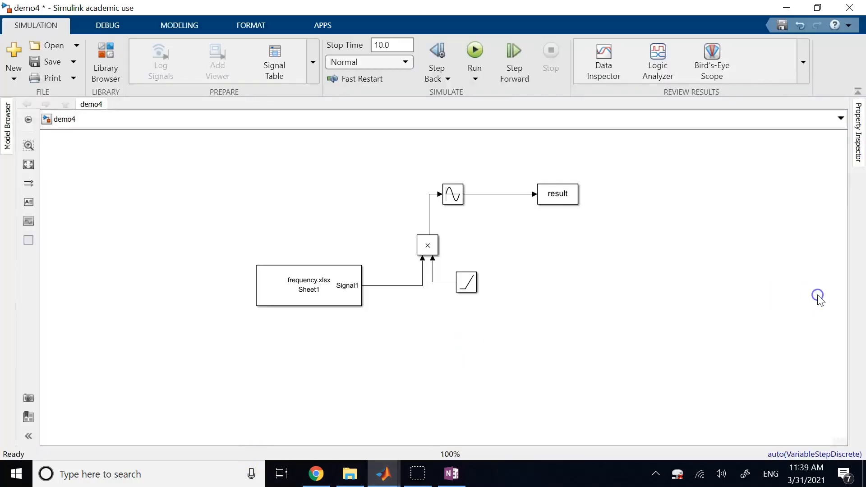
click(761, 300)
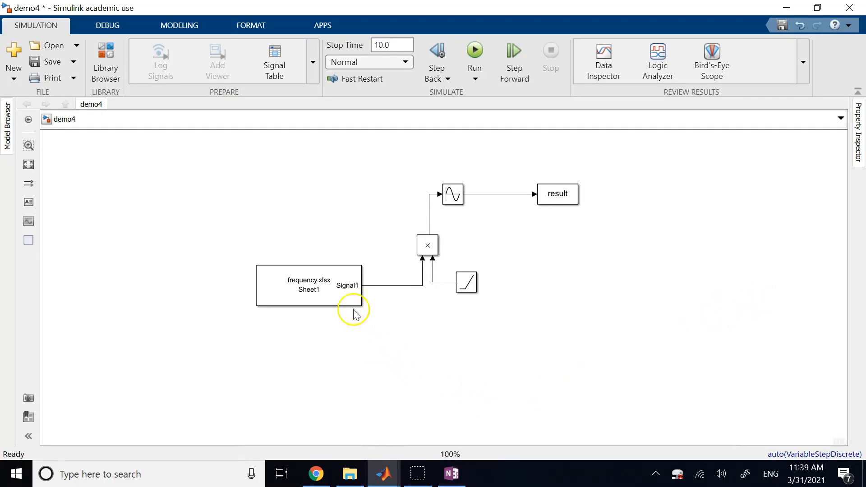
click(340, 294)
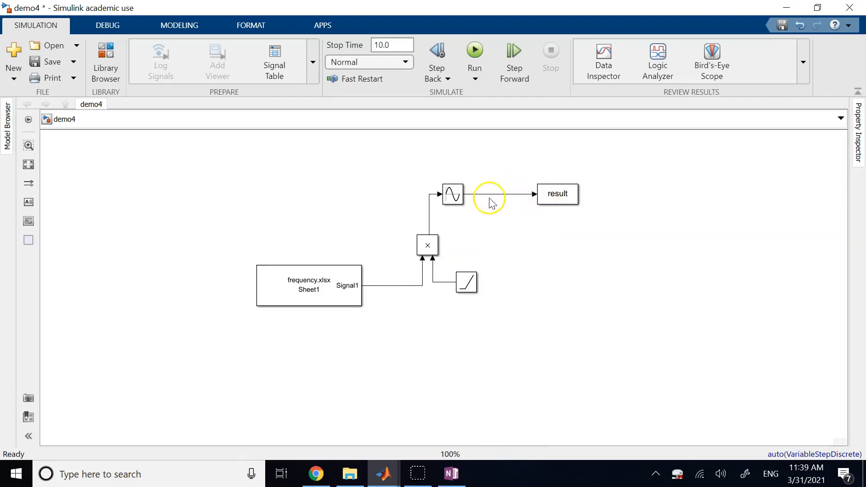
Review the file name, variable name and save format of the To File block, leaving its parameters unmodified
click(572, 197)
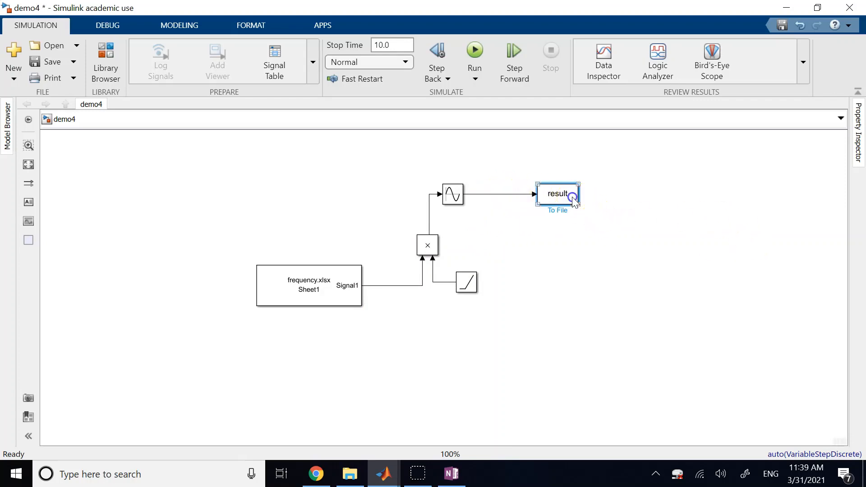
double_click(559, 194)
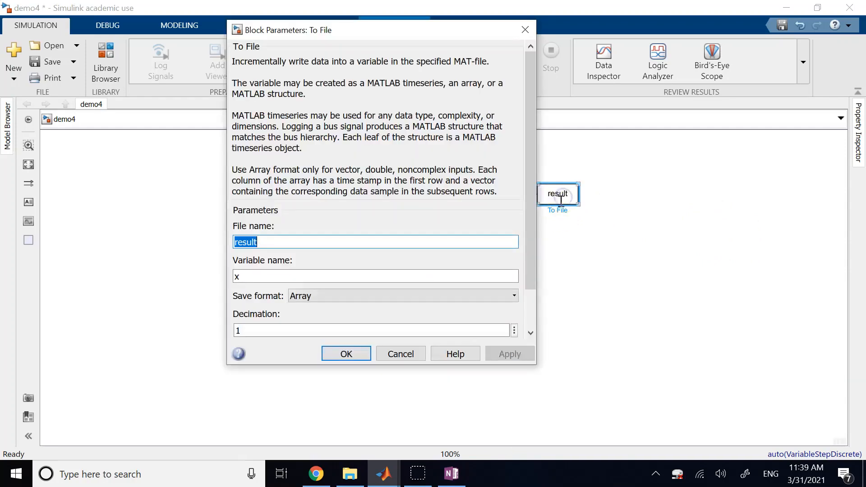
click(280, 244)
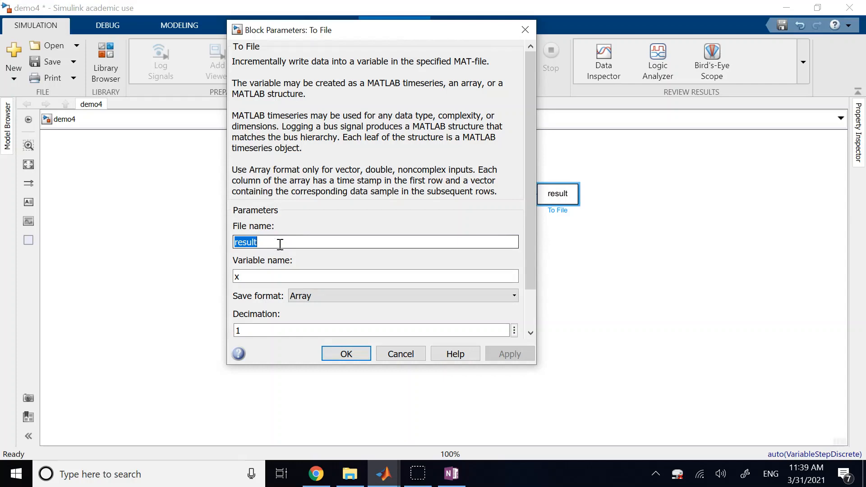
click(411, 355)
click(316, 298)
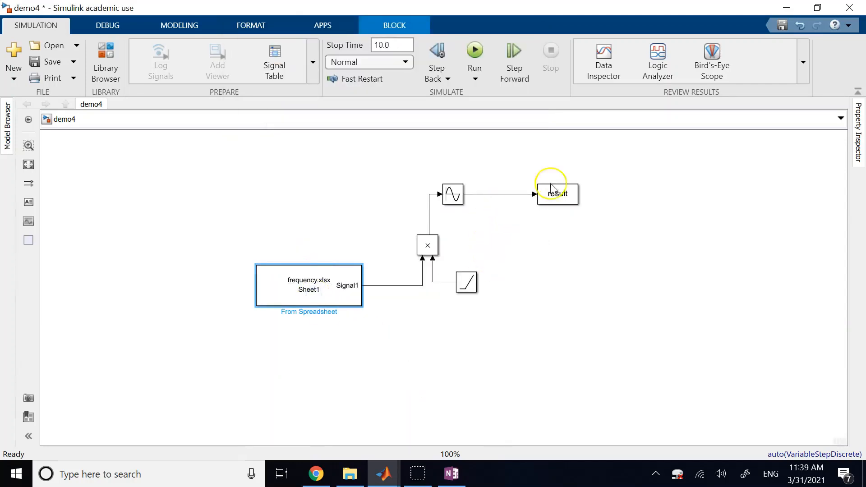
click(552, 190)
click(605, 283)
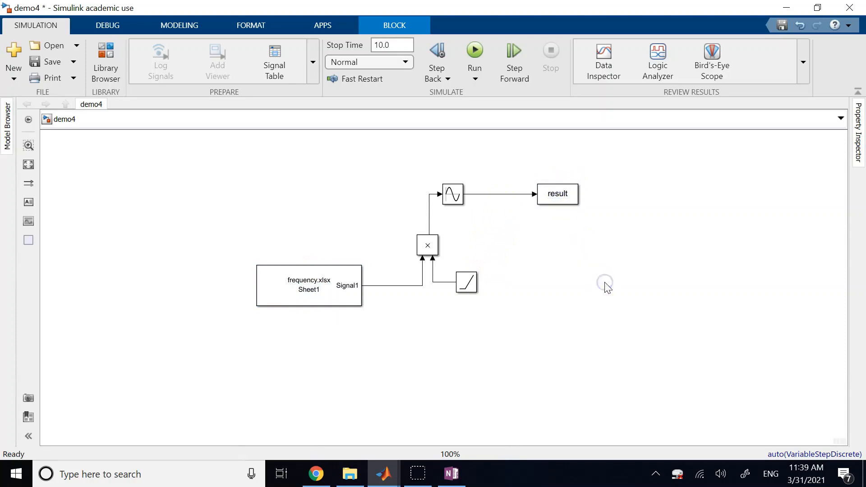
Look through the Sources library for From Spreadsheet, From File and From Workspace, and the Sinks library for To File and To Workspace
click(381, 477)
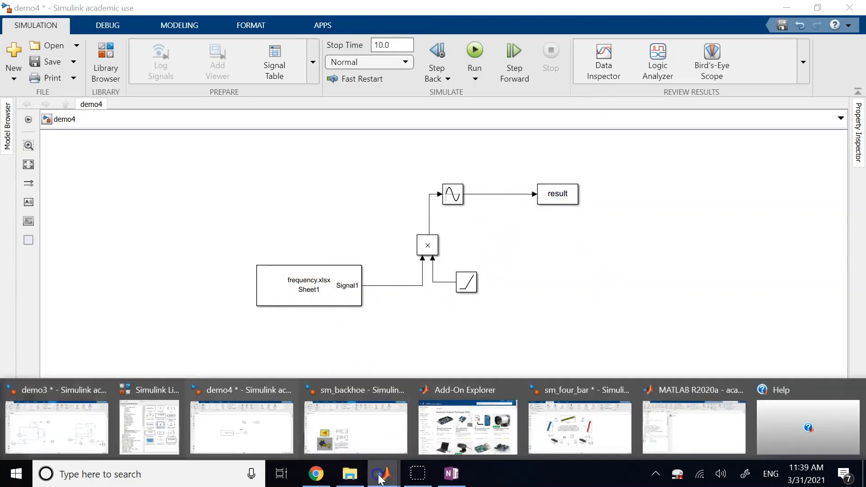
click(160, 420)
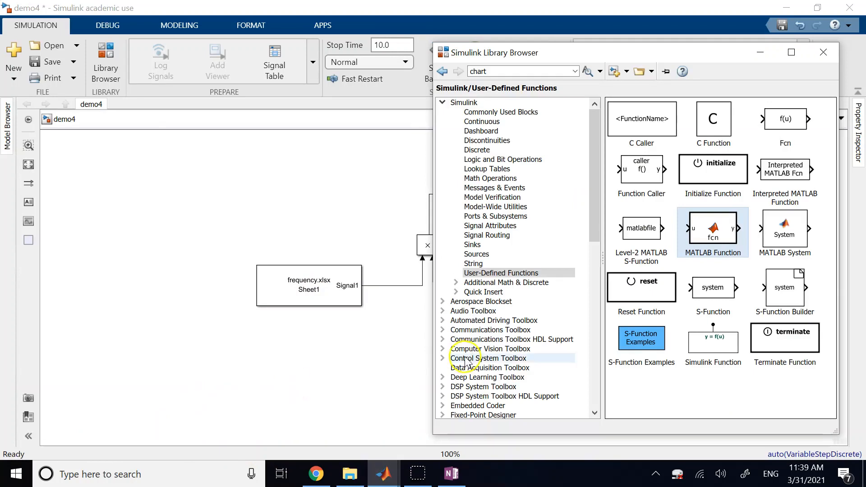
click(477, 255)
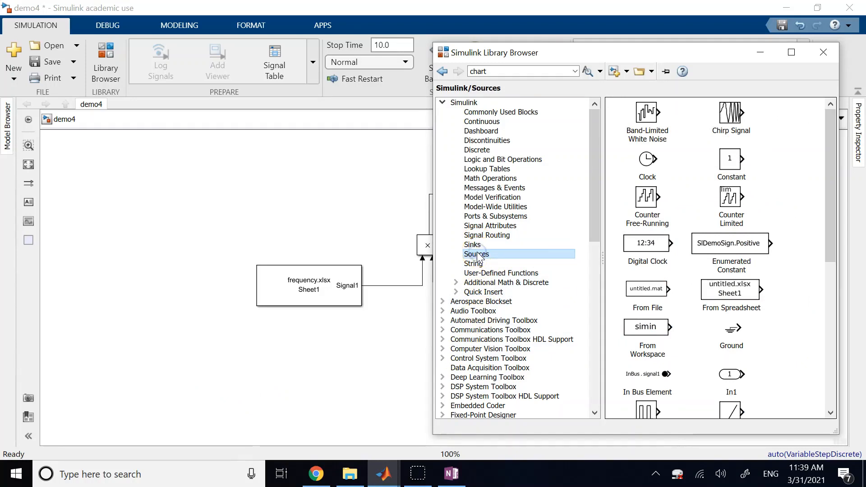
click(737, 295)
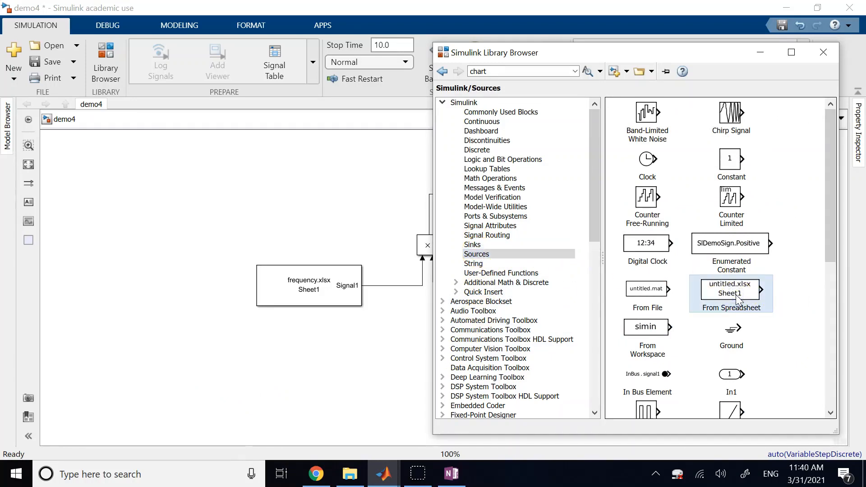
click(657, 294)
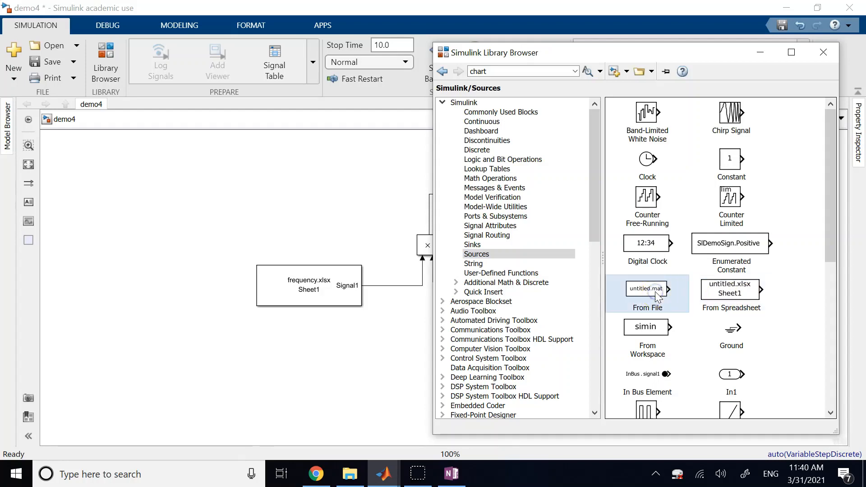
click(653, 327)
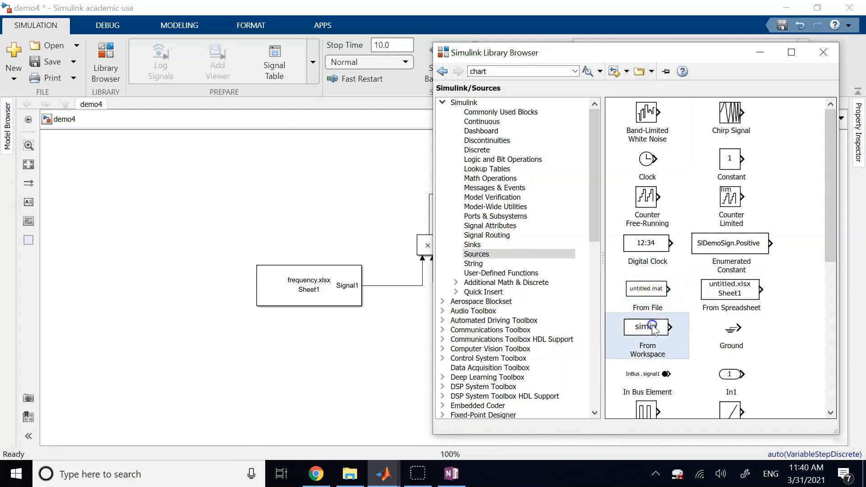
scroll(655, 329, down, 3)
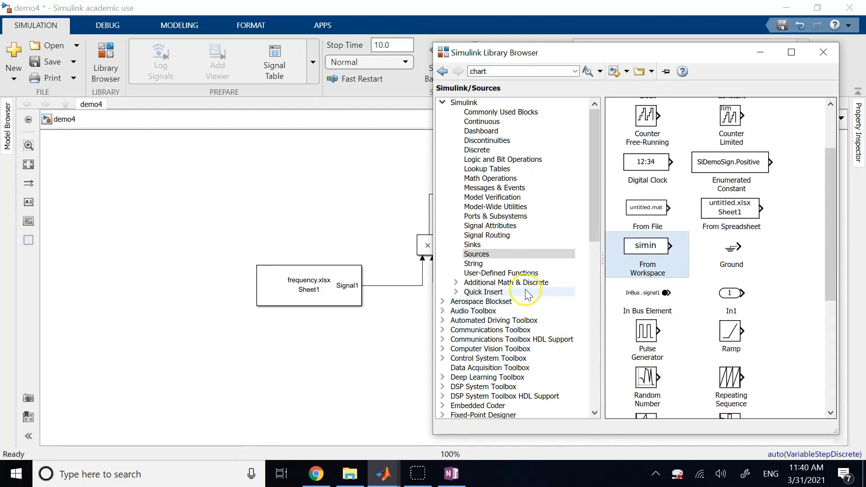
click(473, 244)
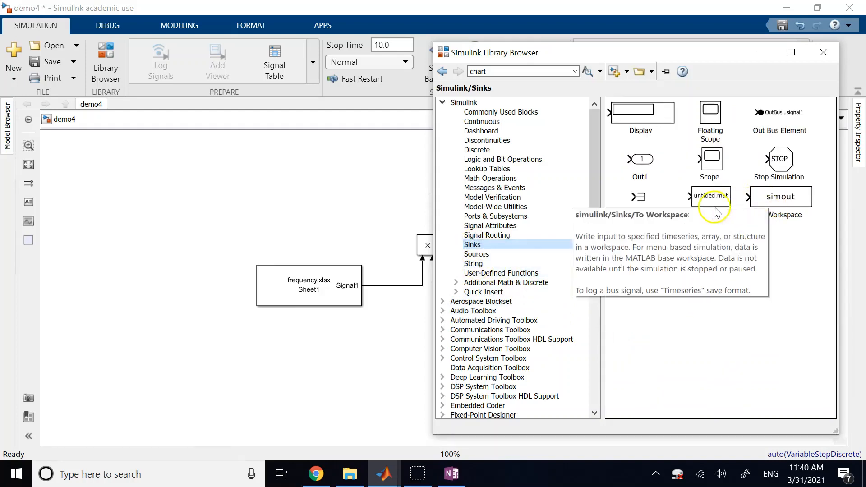
mouse_move(709, 203)
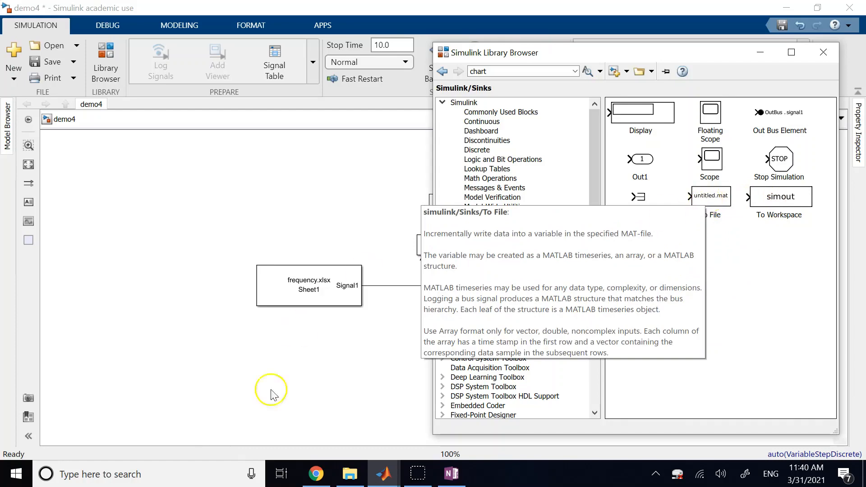
Review the From Spreadsheet block's file name, sheet name, range, sample time and output after last data point in demo4
click(265, 417)
double_click(311, 301)
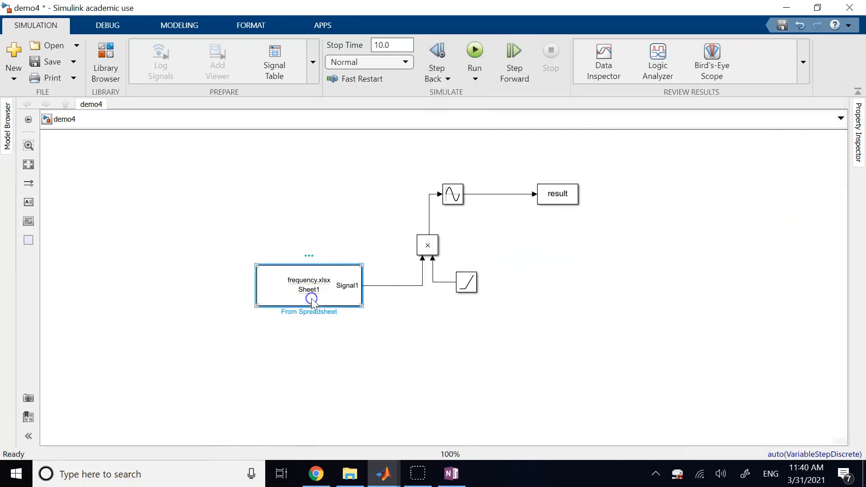
drag(540, 125, 610, 26)
double_click(536, 197)
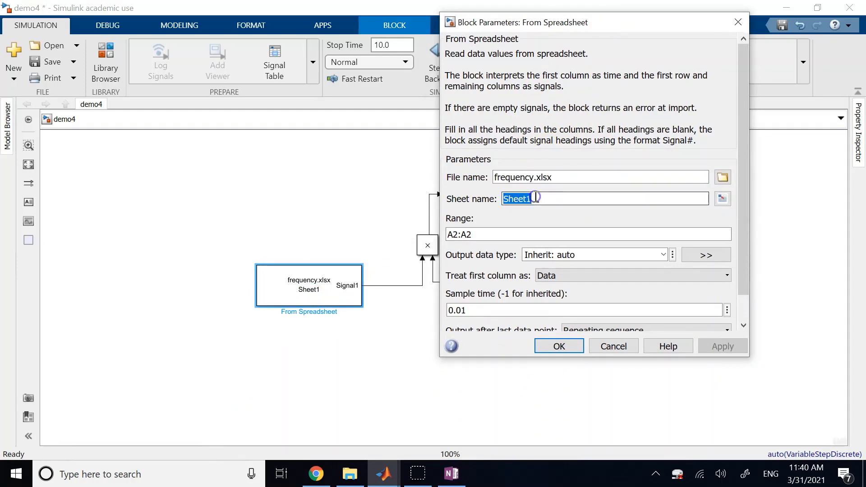
double_click(509, 234)
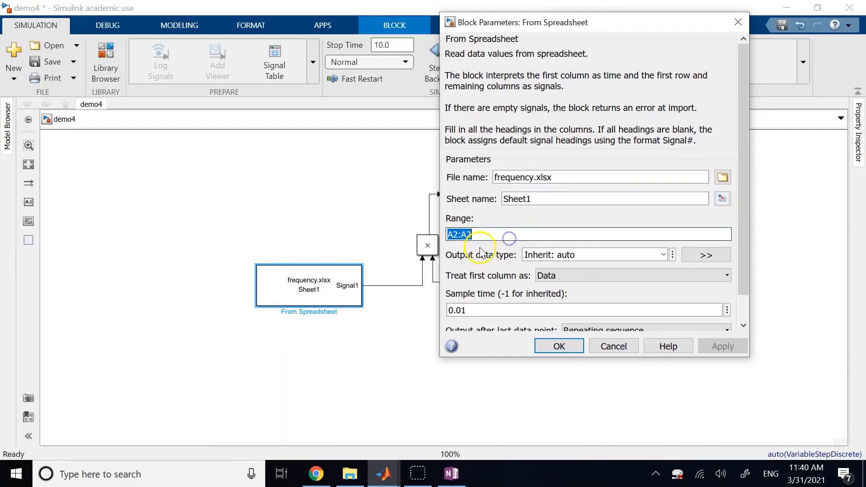
double_click(541, 198)
double_click(534, 179)
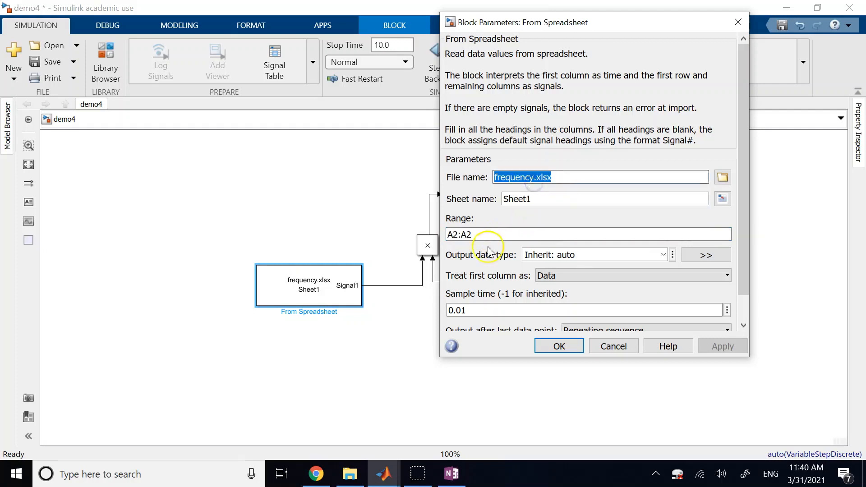
click(485, 226)
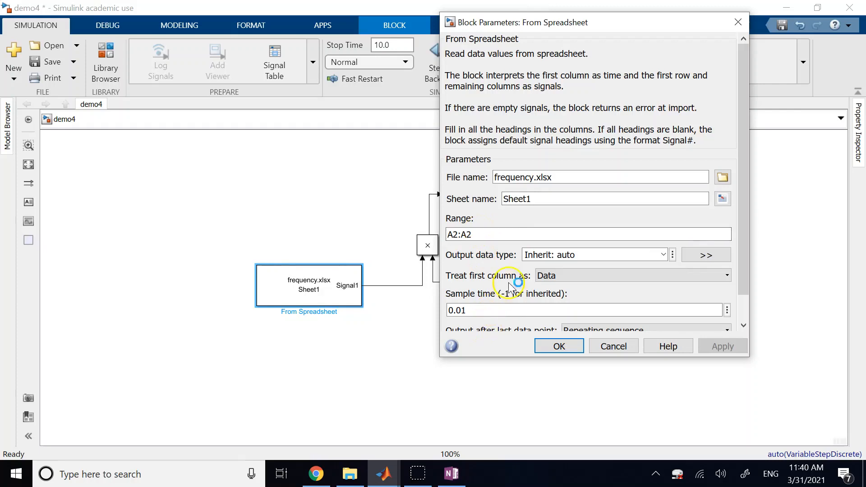
scroll(496, 277, down, 1)
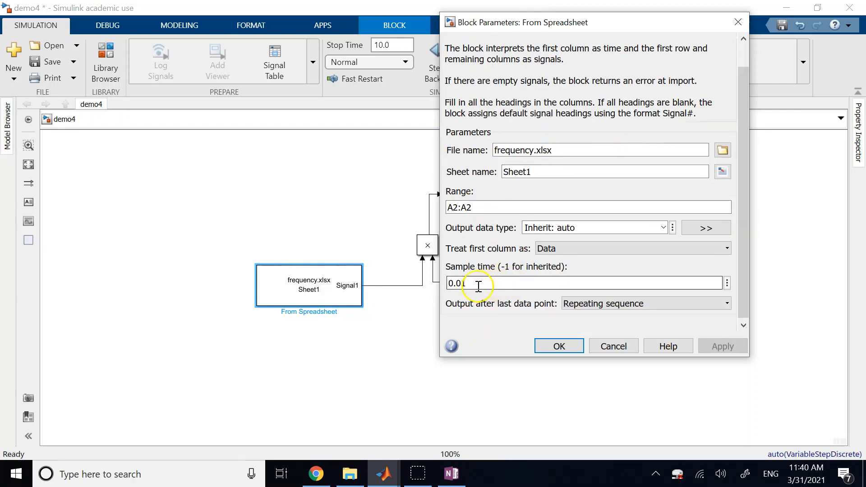
click(559, 346)
Label the From Spreadsheet block's output signal f and the Ramp block's output signal t
double_click(387, 285)
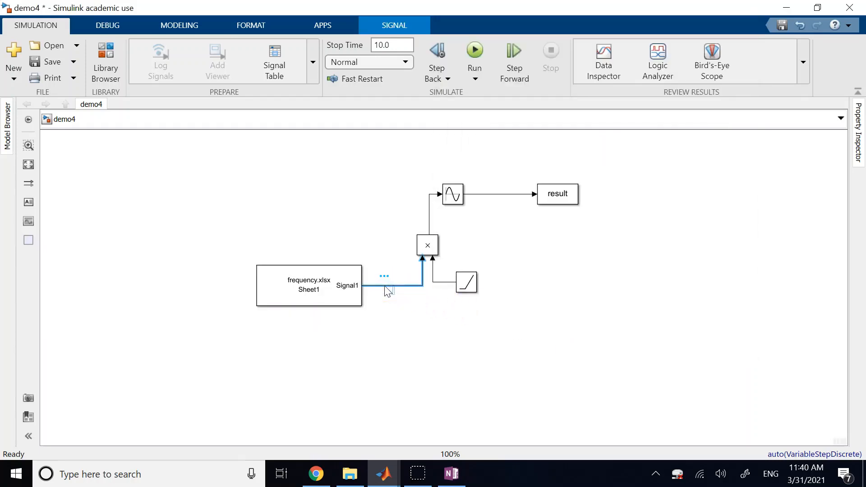
text(f)
click(427, 302)
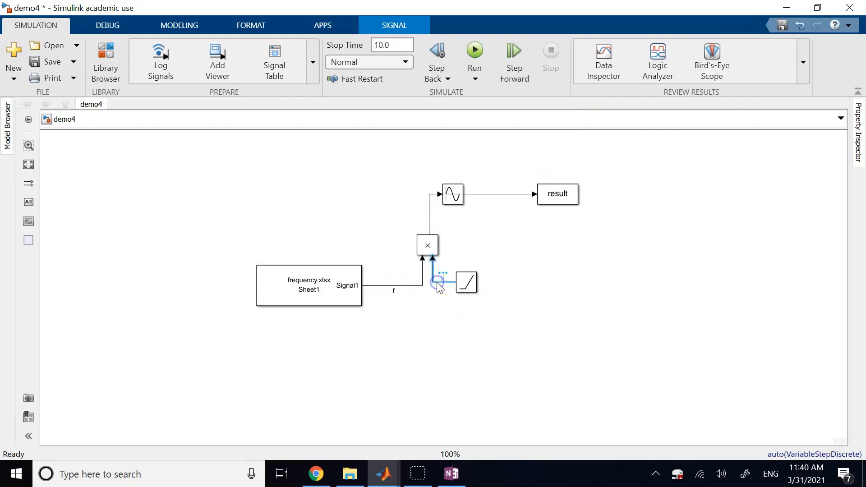
text(t)
click(472, 358)
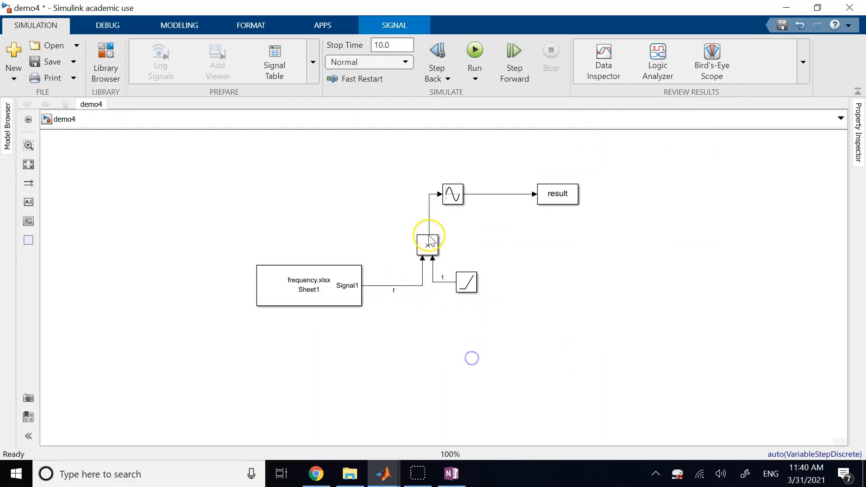
Label the signal from the Product block to the sine block f*t and fit the model to the view
double_click(429, 226)
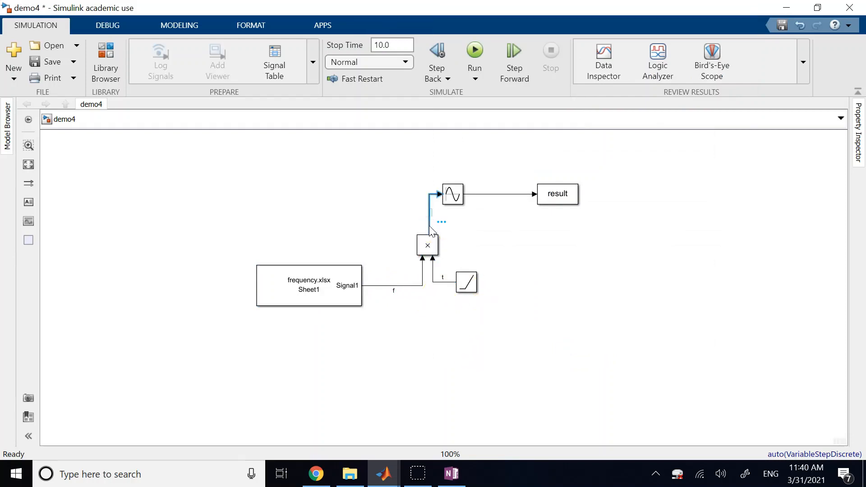
text(ft)
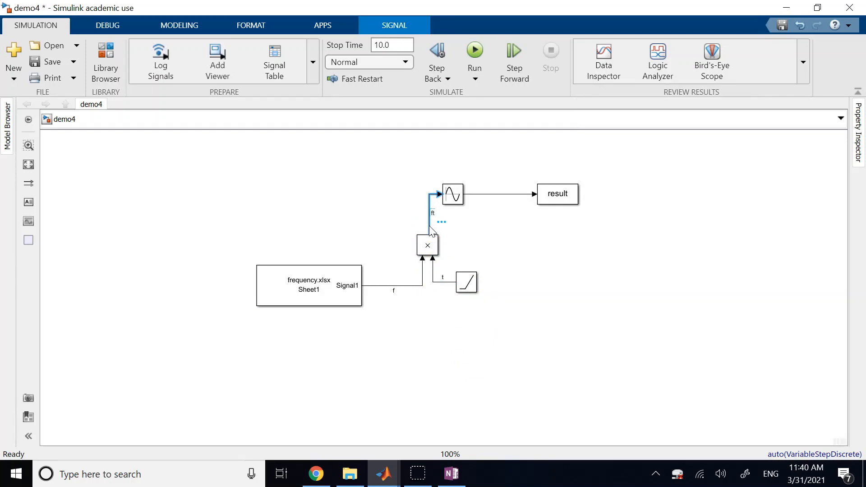
click(489, 228)
key(space)
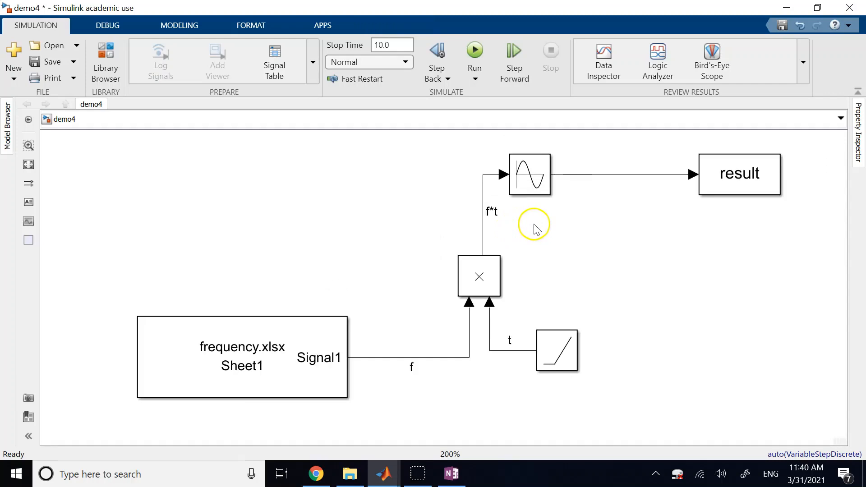
Label the signal between the sine block and the To File block sin(f*t)
double_click(581, 176)
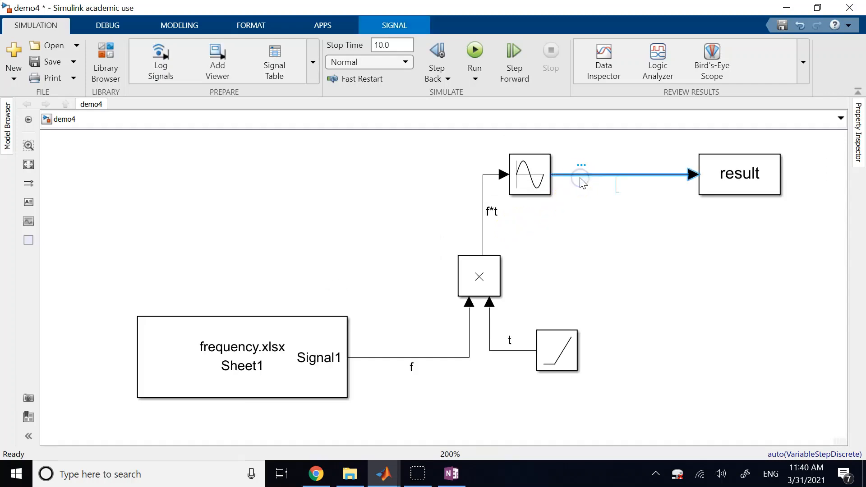
text(sin(f*t))
click(623, 292)
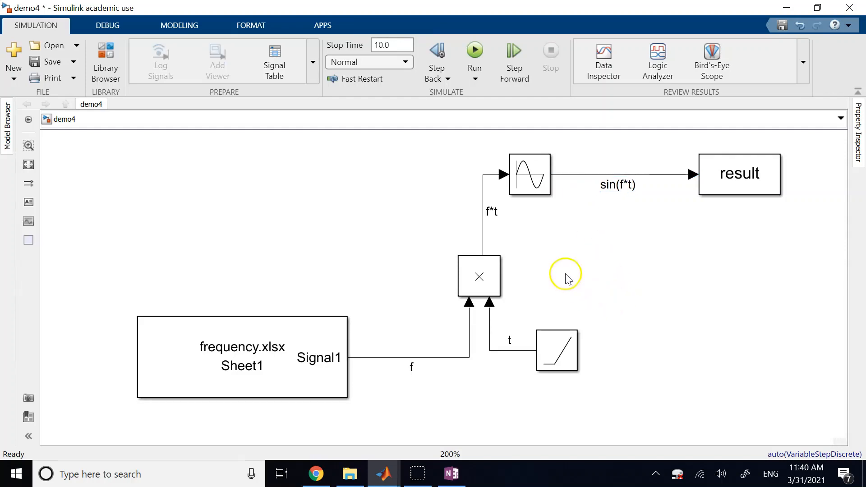
click(565, 175)
click(671, 272)
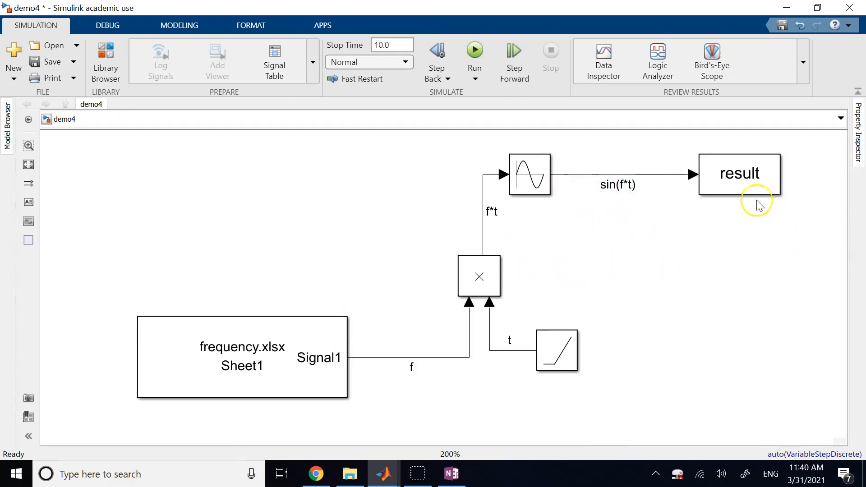
Review the To File block's file name, variable name, decimation and sample time in demo4
double_click(734, 175)
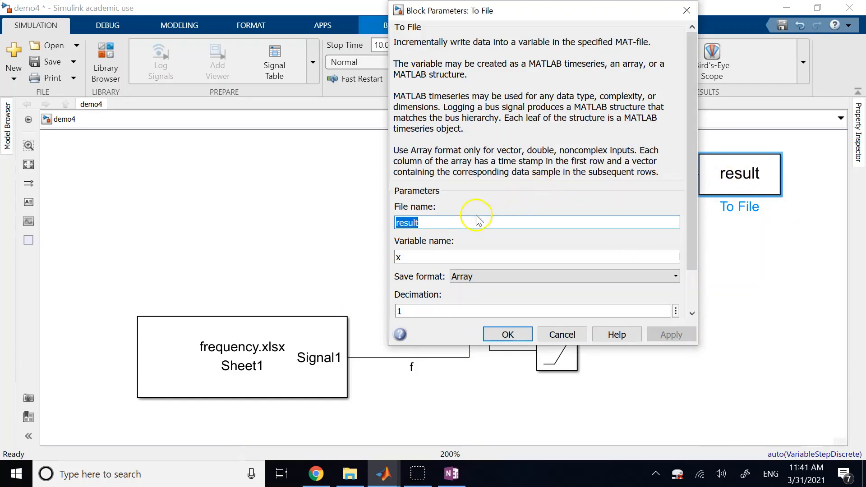
click(436, 223)
drag(424, 223, 387, 226)
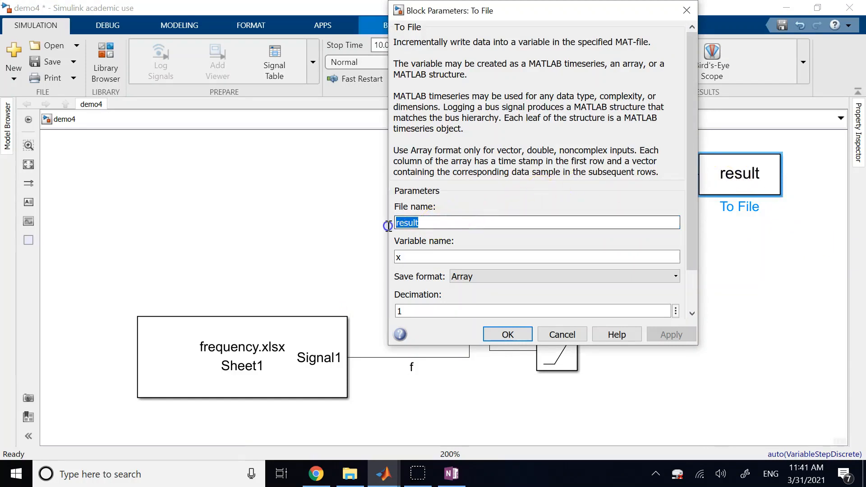
double_click(416, 258)
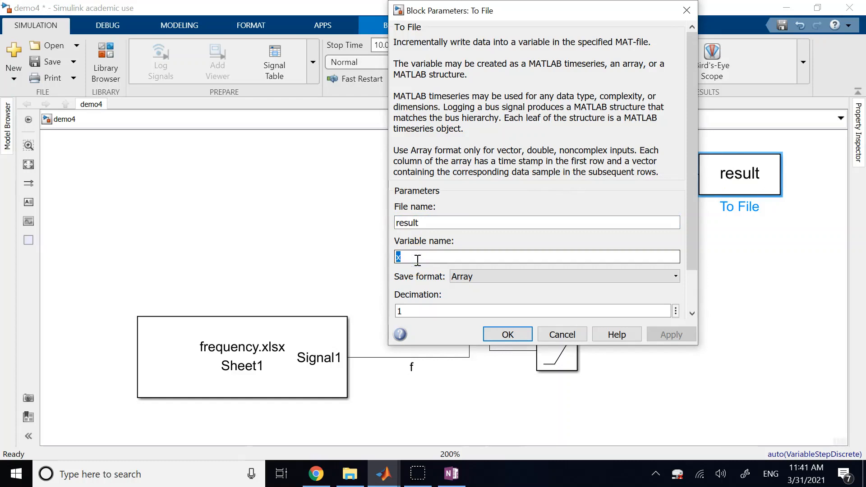
scroll(548, 290, down, 1)
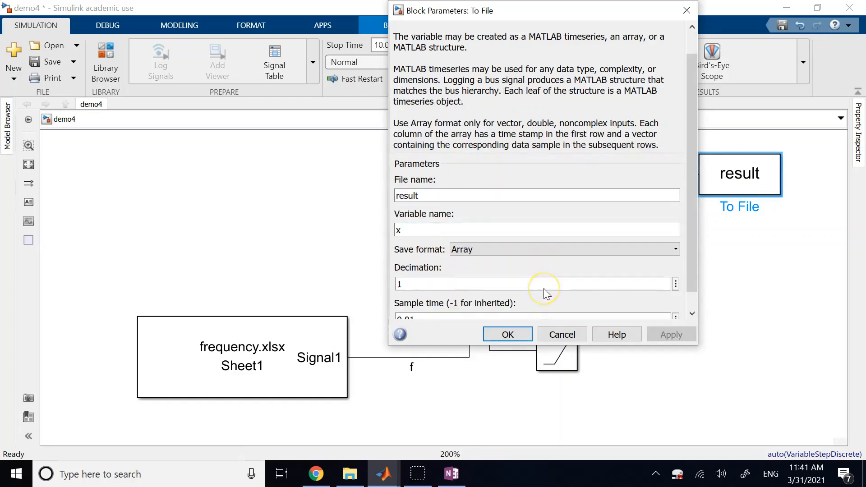
scroll(547, 290, down, 1)
double_click(445, 301)
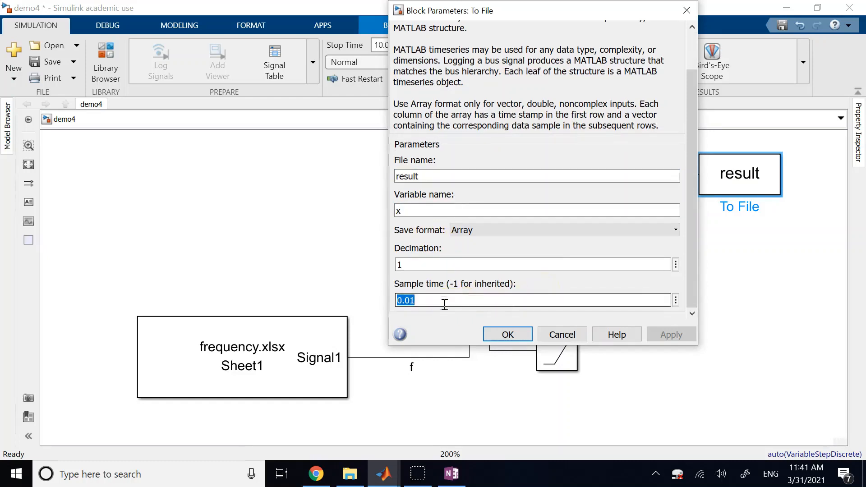
click(217, 383)
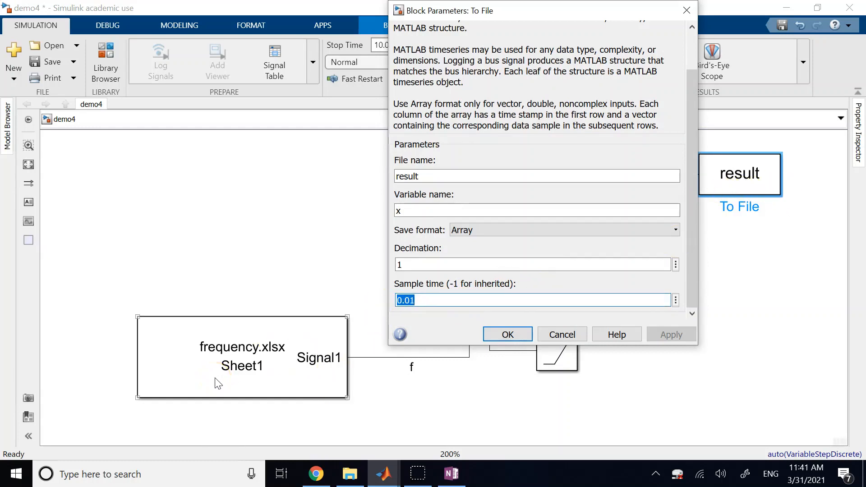
double_click(425, 262)
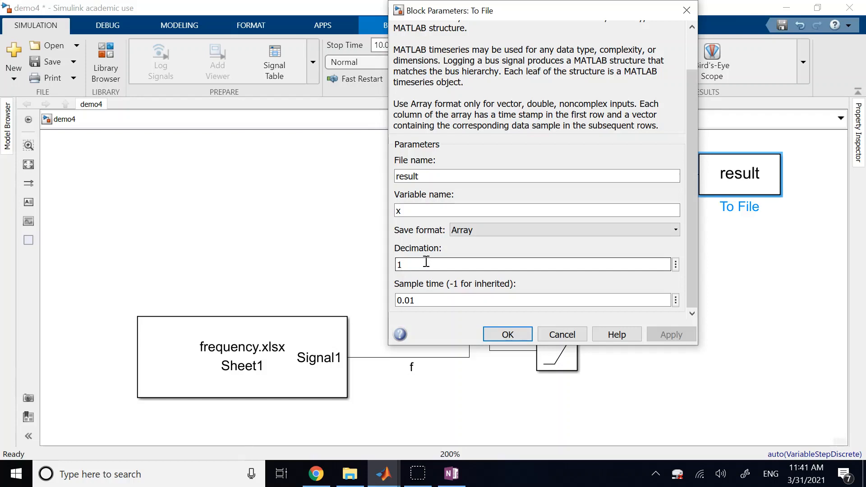
Select Array as the To File block's save format and accept the block parameters
click(477, 230)
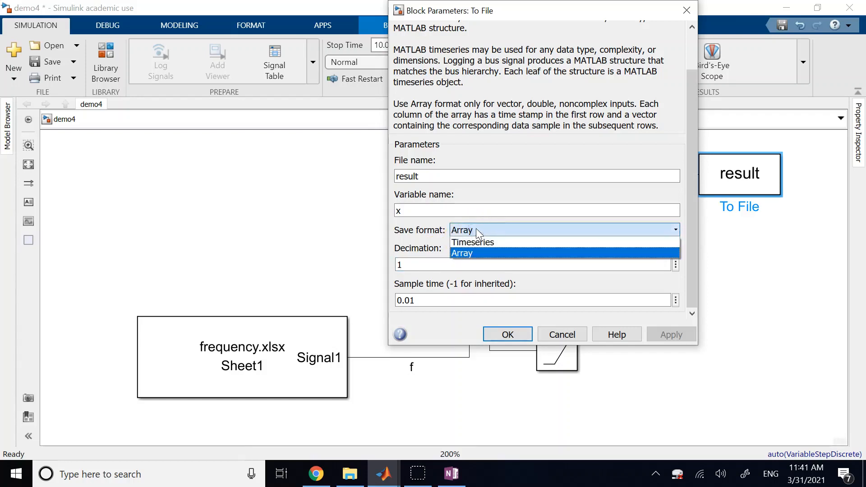
click(470, 251)
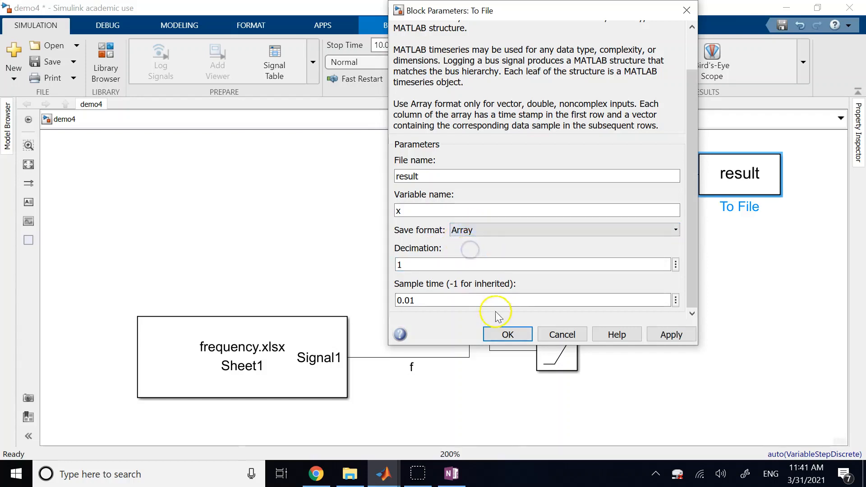
click(503, 334)
click(316, 264)
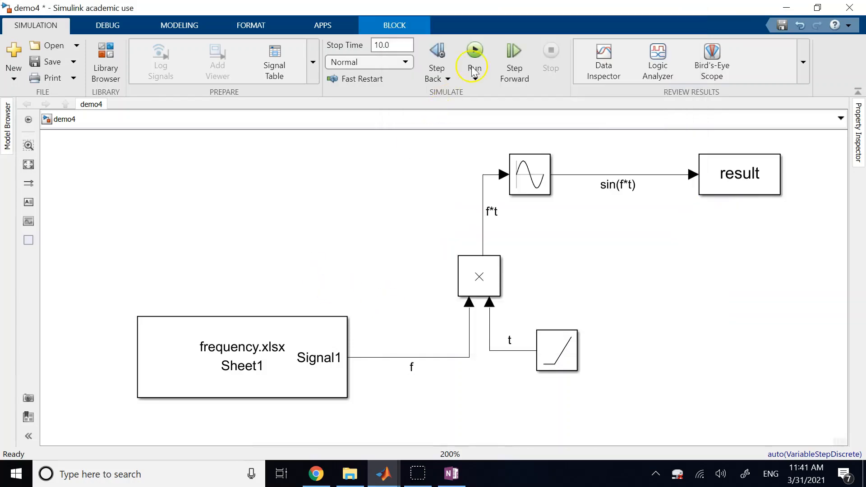
Open the frequency workbook from the Downloads folder, check the f value in cell A2, and close the workbook
click(350, 474)
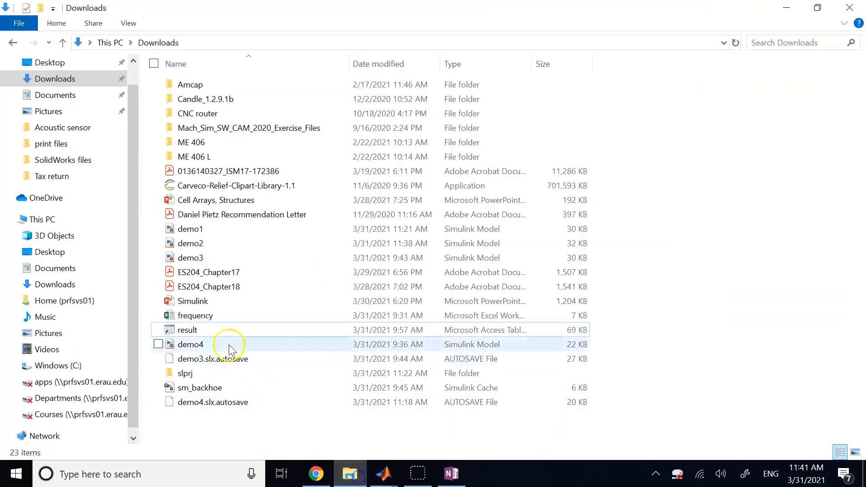
double_click(194, 316)
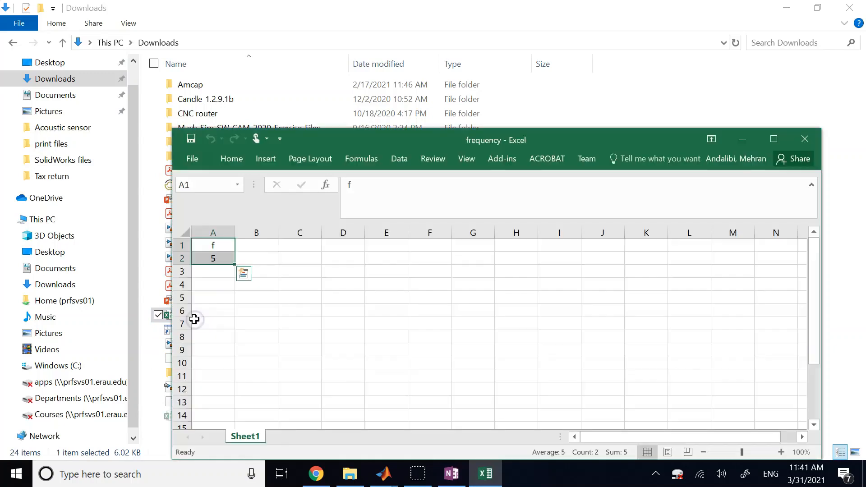
click(218, 283)
click(203, 258)
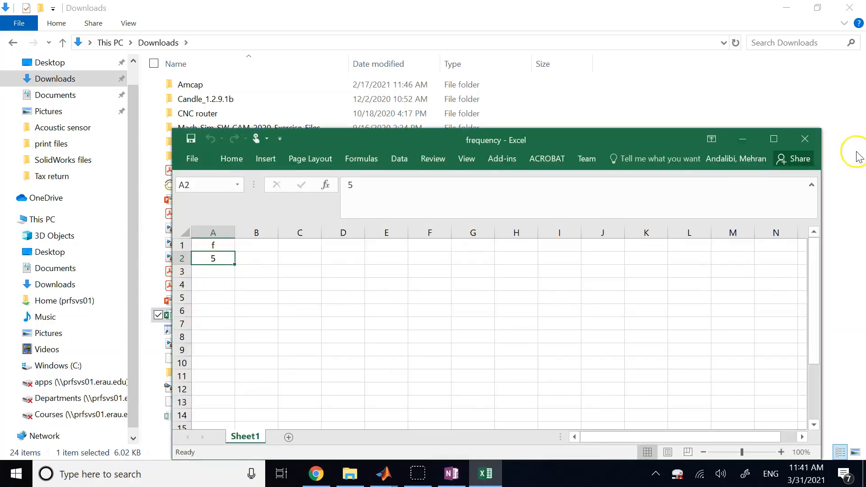
click(813, 140)
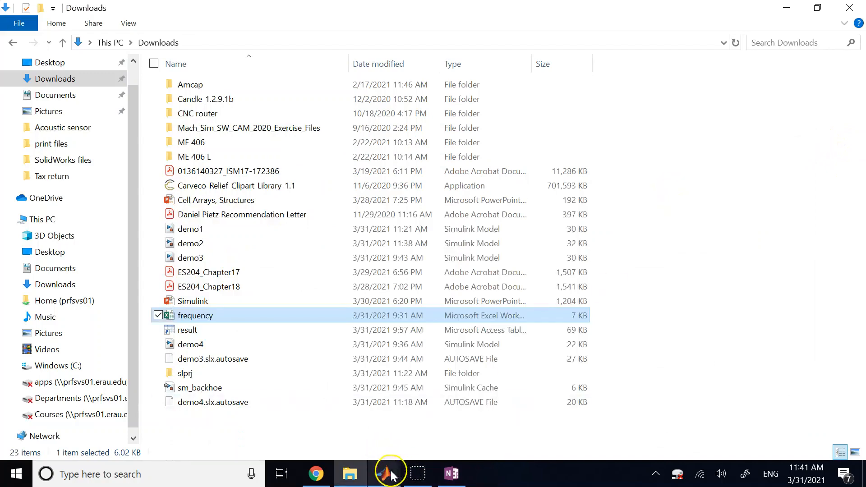
Return to the demo4 model and run the simulation with the 10.0 stop time
click(389, 474)
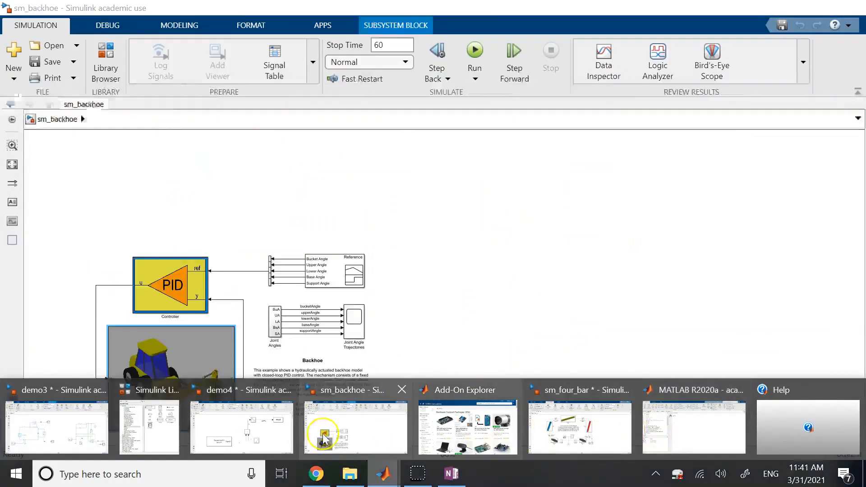
click(266, 428)
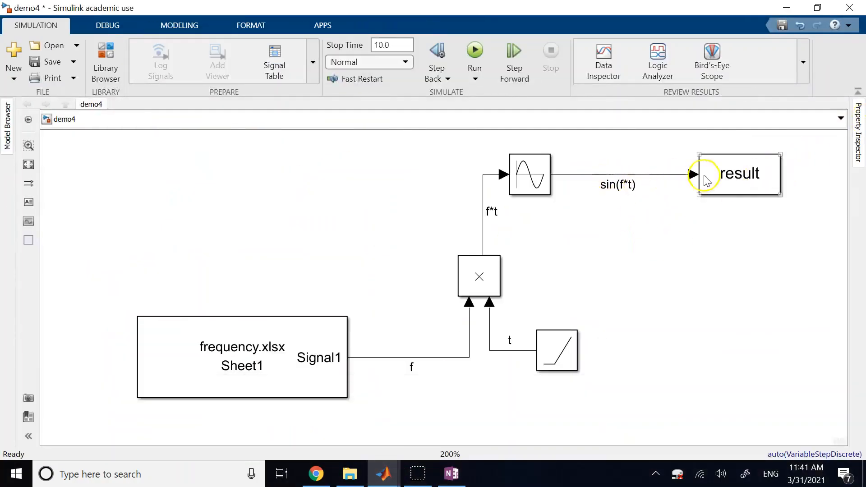
click(718, 175)
click(742, 303)
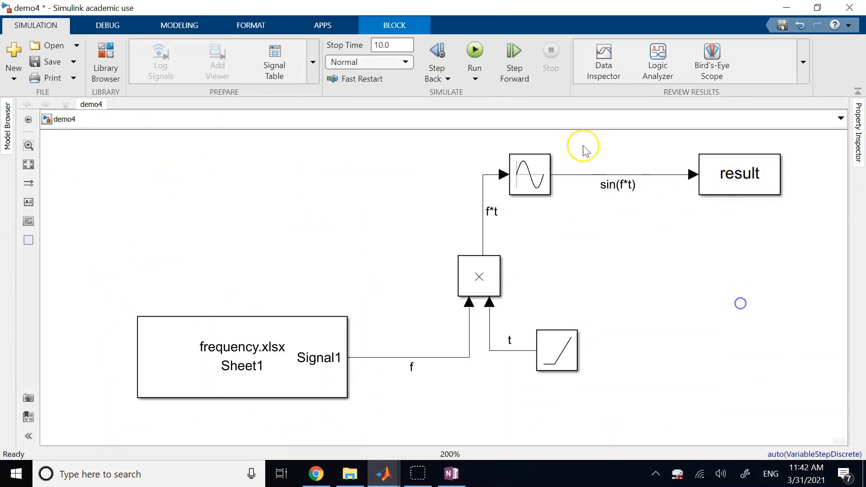
click(475, 50)
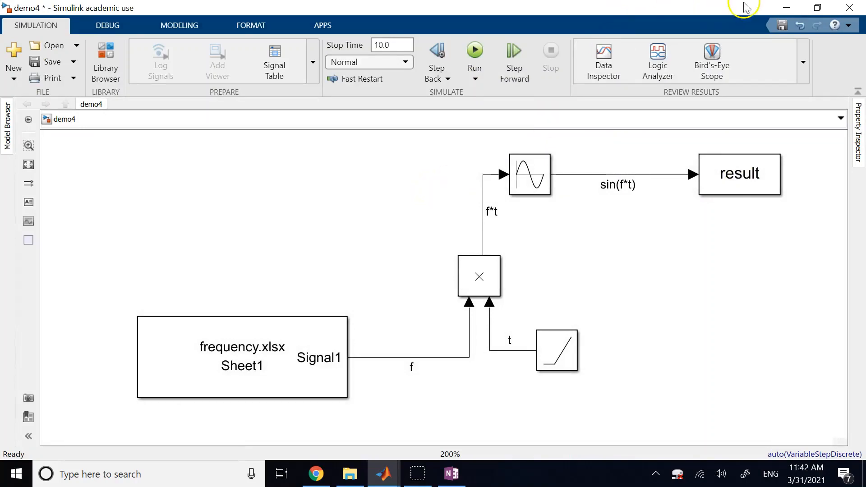
Check the result file's modification date in the Downloads folder
click(786, 8)
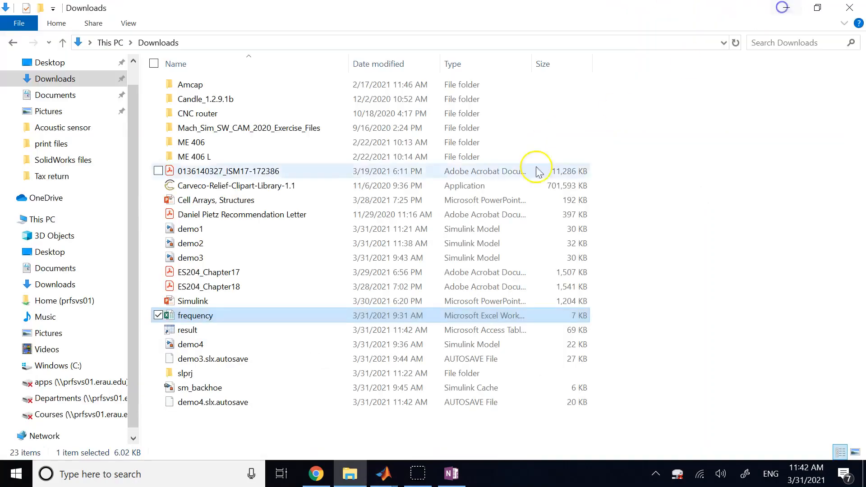
click(386, 470)
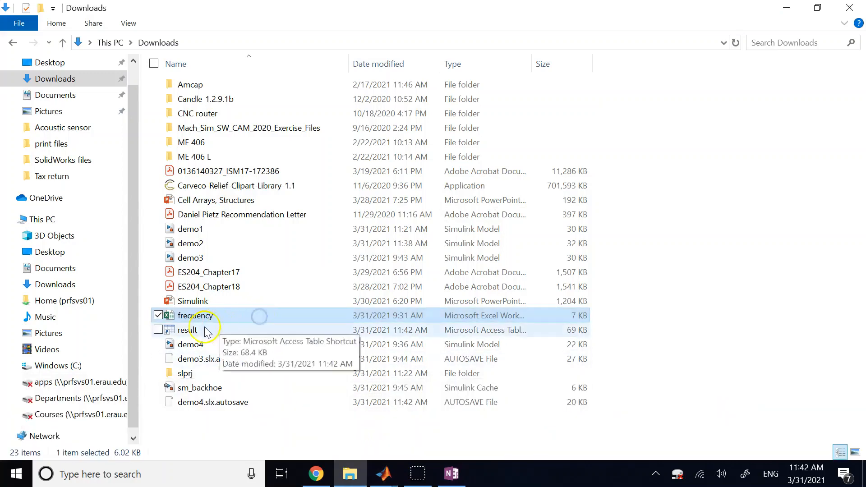
click(189, 330)
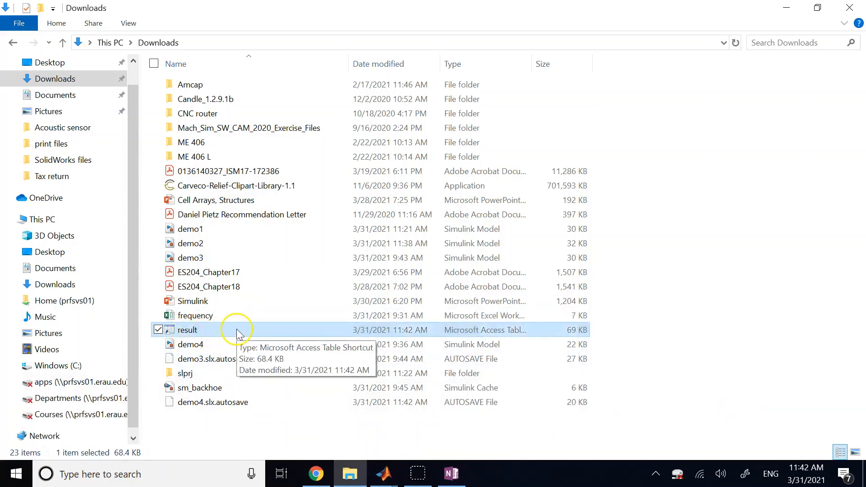
Switch to the main MATLAB window and locate result.mat in the current folder
click(386, 474)
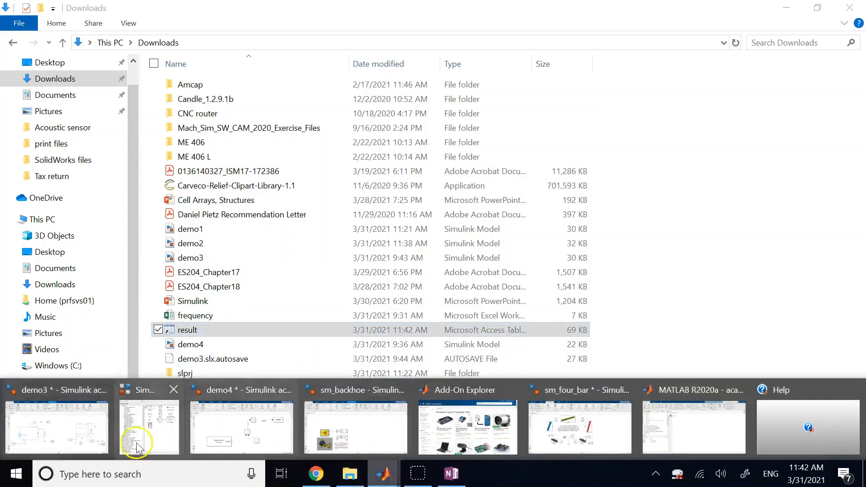
click(86, 436)
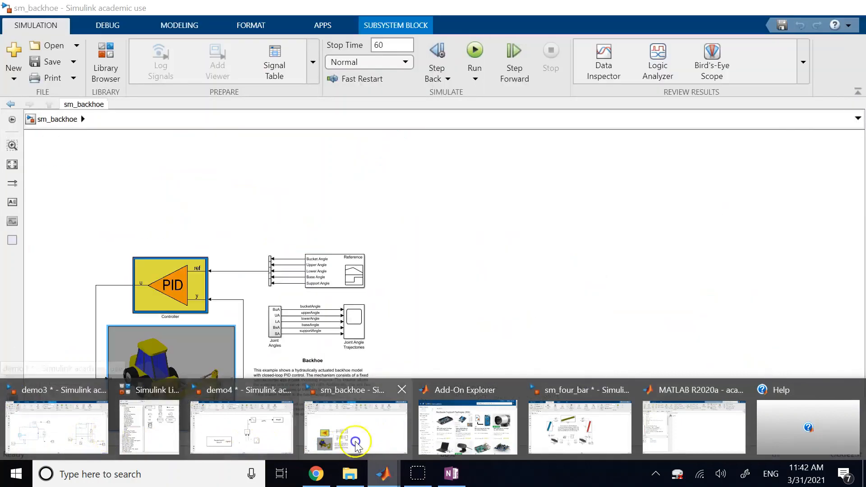
click(256, 427)
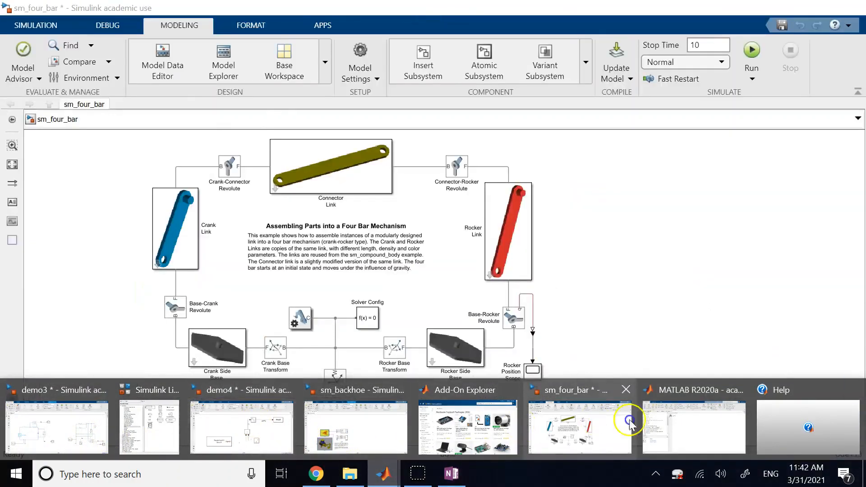
click(663, 420)
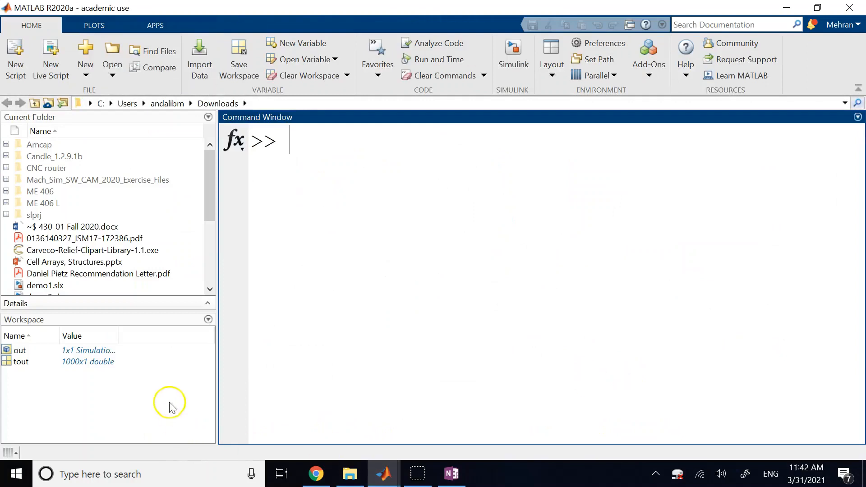
scroll(88, 280, down, 4)
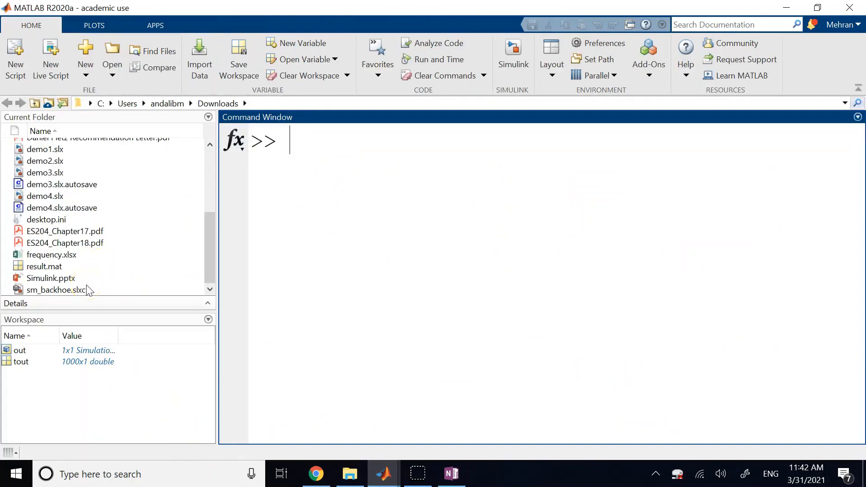
click(52, 267)
Clear the Command Window with clc and empty the workspace with clear
click(510, 181)
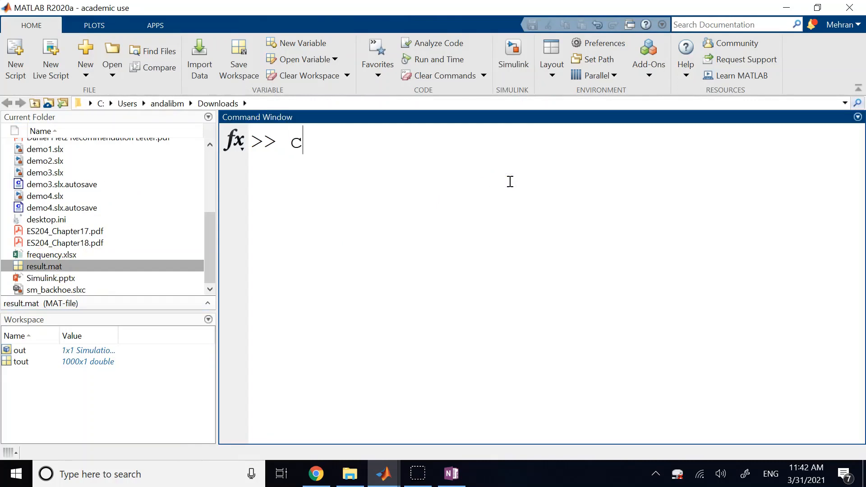
text(clc)
key(Return)
text(clear)
key(Return)
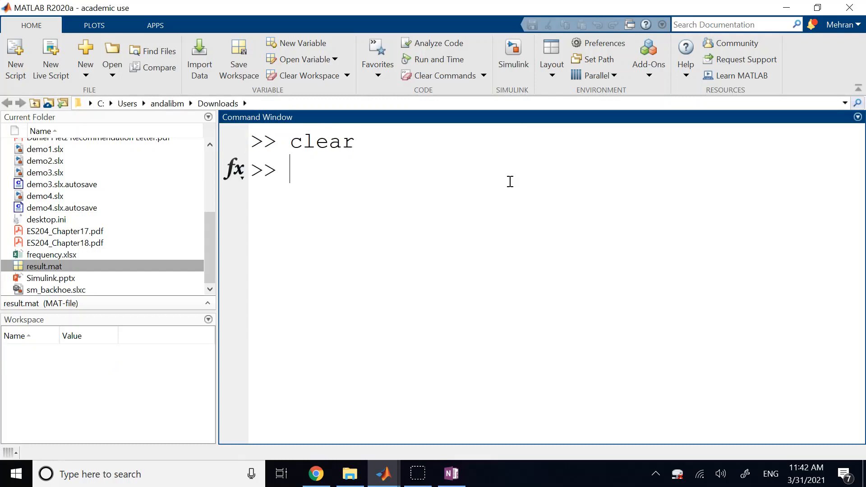
Load the exported simulation data into the workspace with load('result.mat')
text(load(')
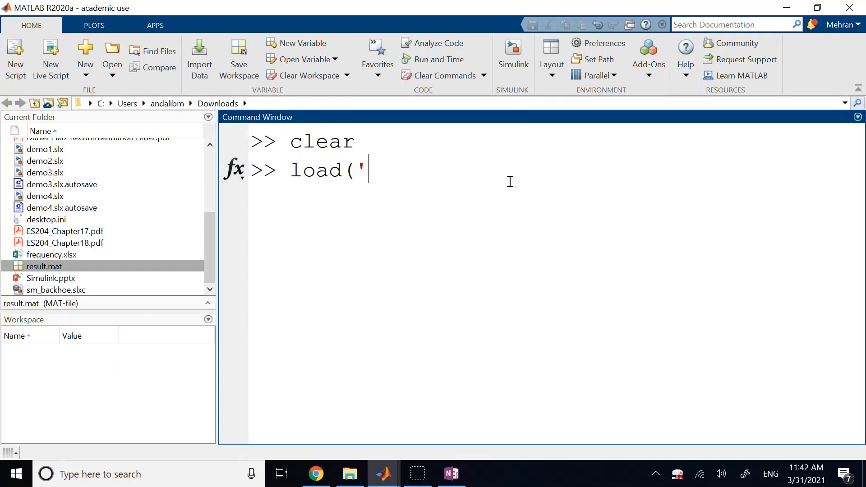
text(resul)
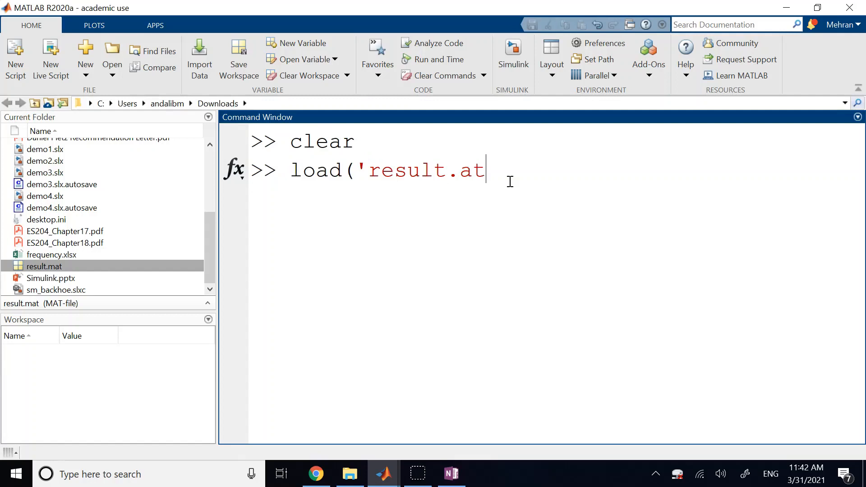
text(t.at)
key(BackSpace)
key(BackSpace)
text(may)
key(BackSpace)
text(t'))
key(Return)
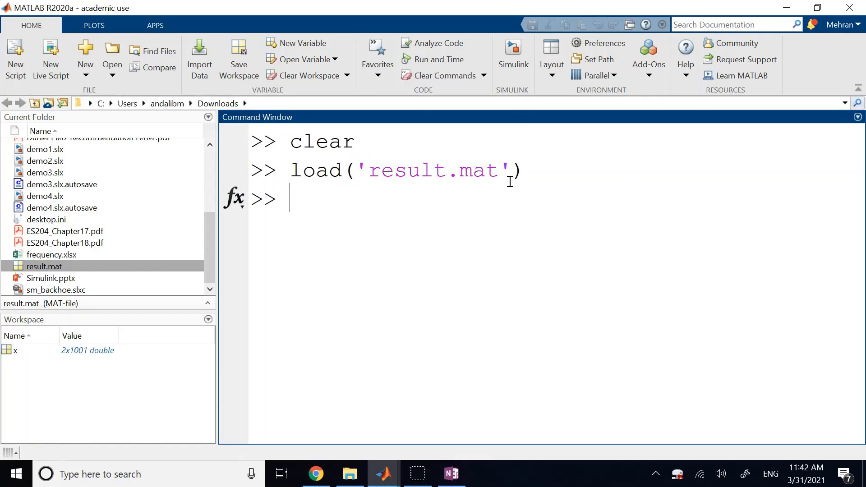
Try to plot the loaded data with plot(x(:,1),x(:,2)), and close the figure
click(73, 350)
click(320, 350)
text(plot(x()
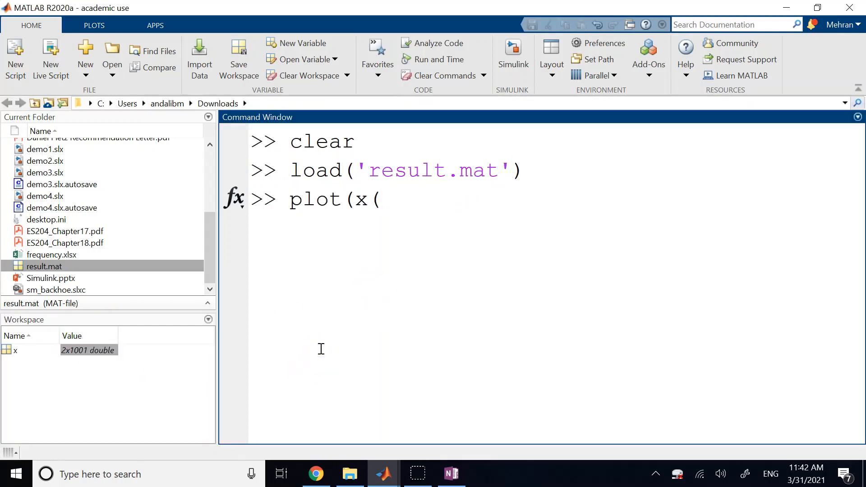
text(:,1),x(:,2)
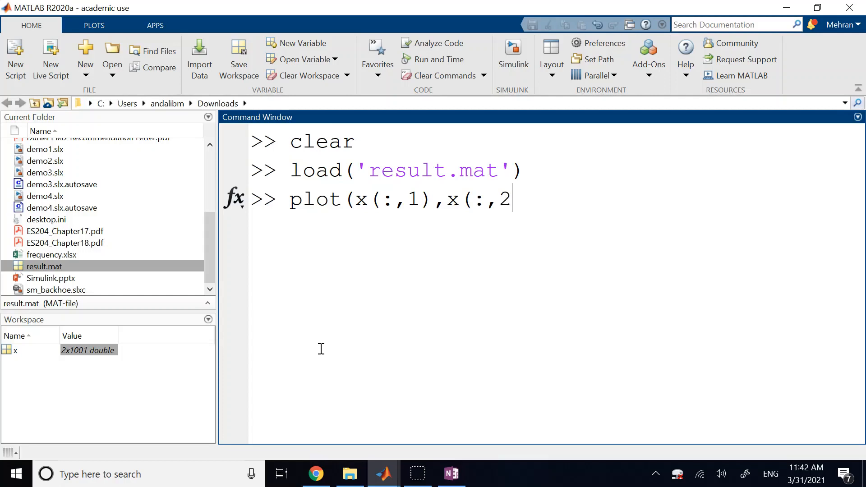
text())
key(Return)
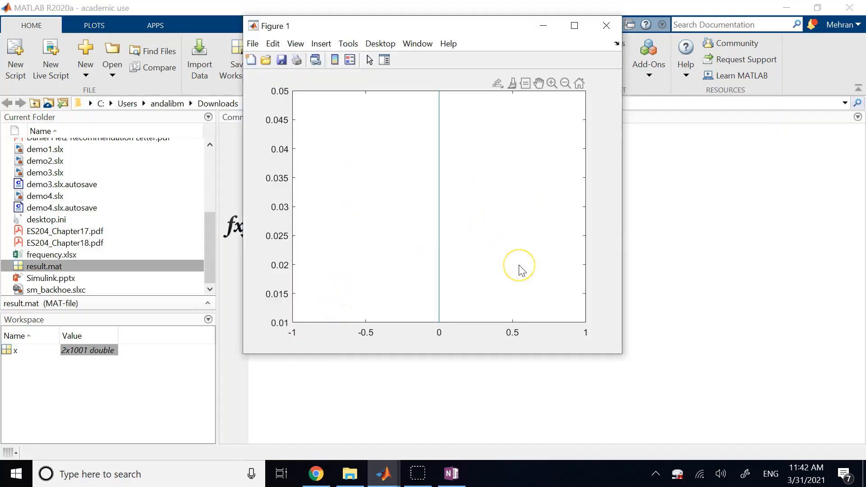
click(617, 35)
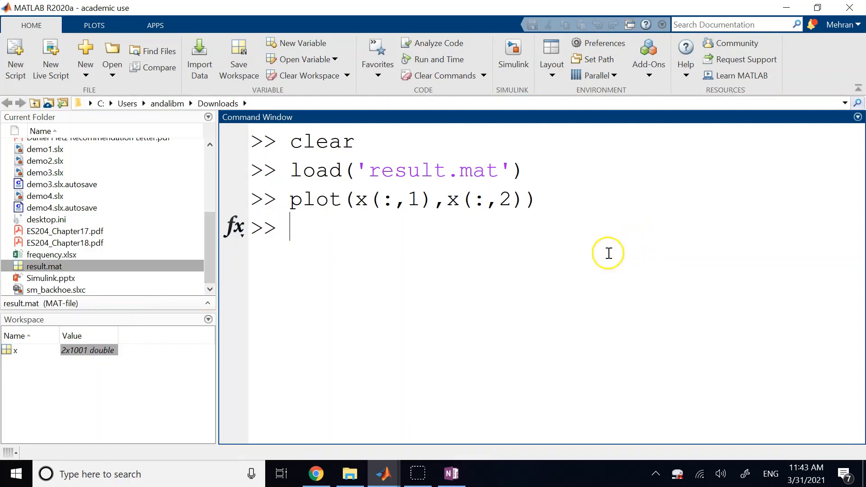
Plot the second row of x against its first row with plot(x(1,:),x(2,:))
key(Up)
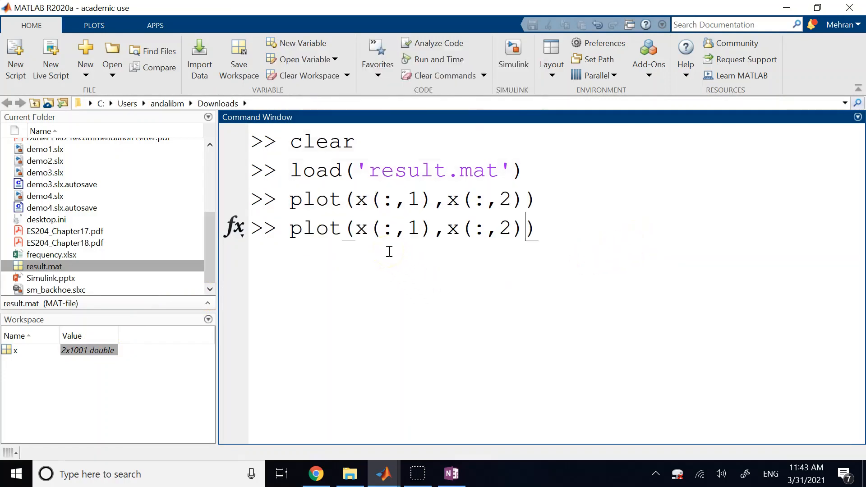
key(Delete)
key(BackSpace)
key(BackSpace)
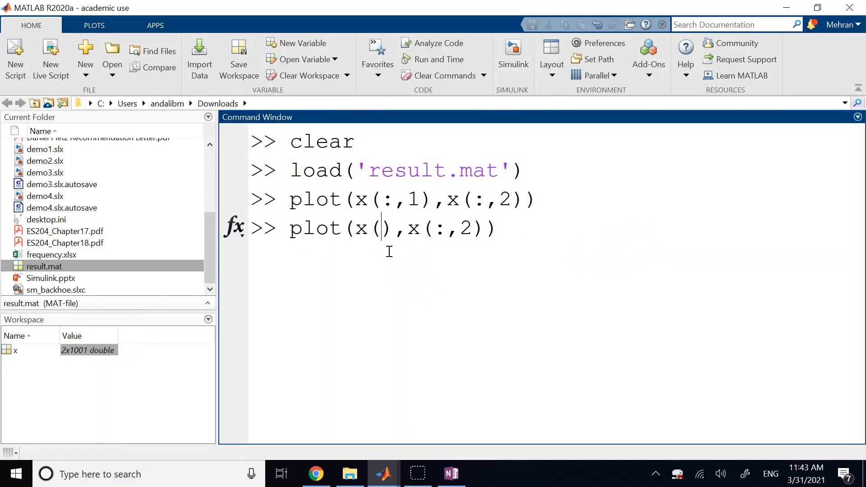
text(1,:)
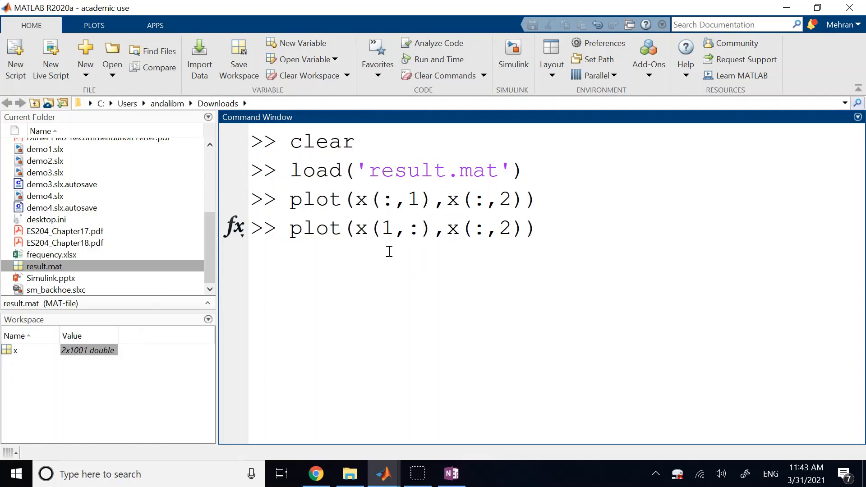
key(BackSpace)
text(1)
key(BackSpace)
key(Delete)
key(Return)
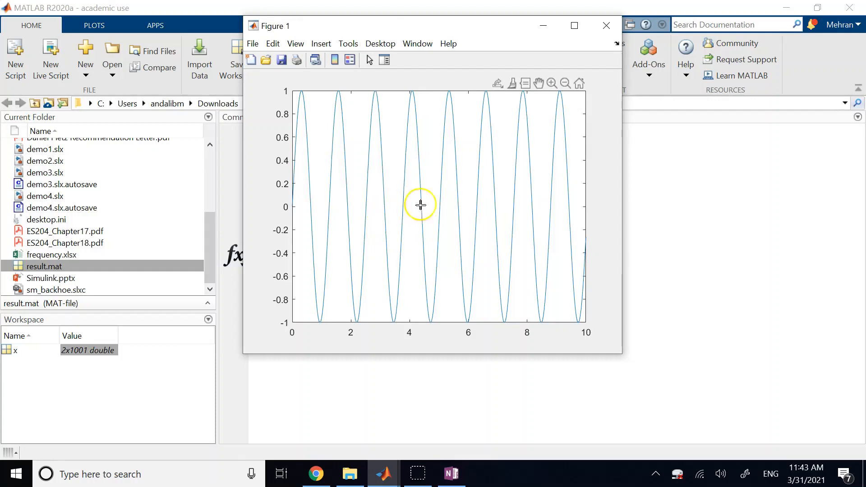
Maximize the figure, add a data tip at the curve's first falling zero crossing, about X 0.63, and move its label left of the point
click(574, 27)
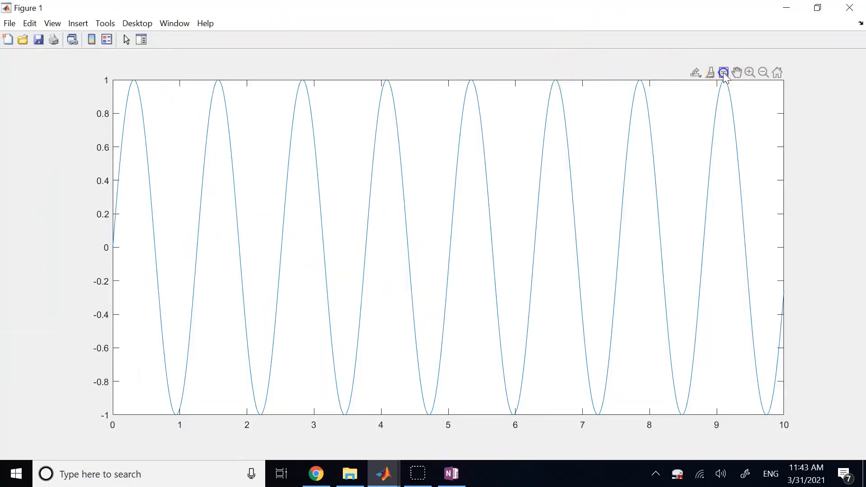
click(724, 73)
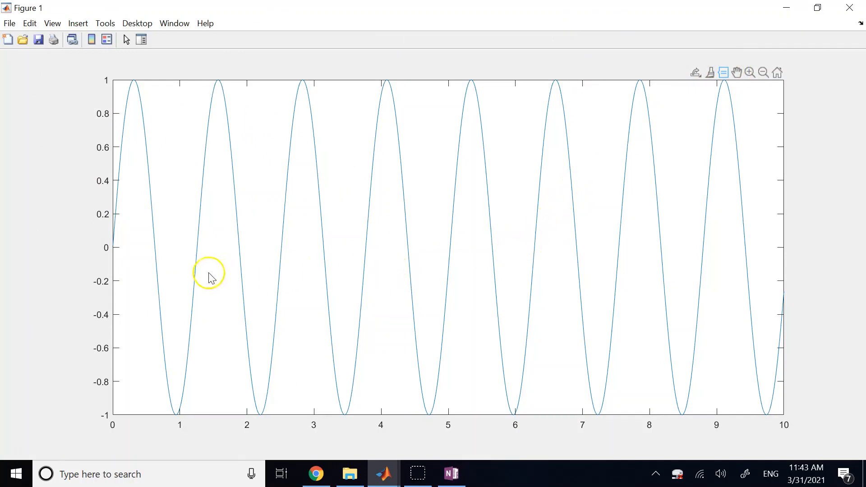
click(156, 249)
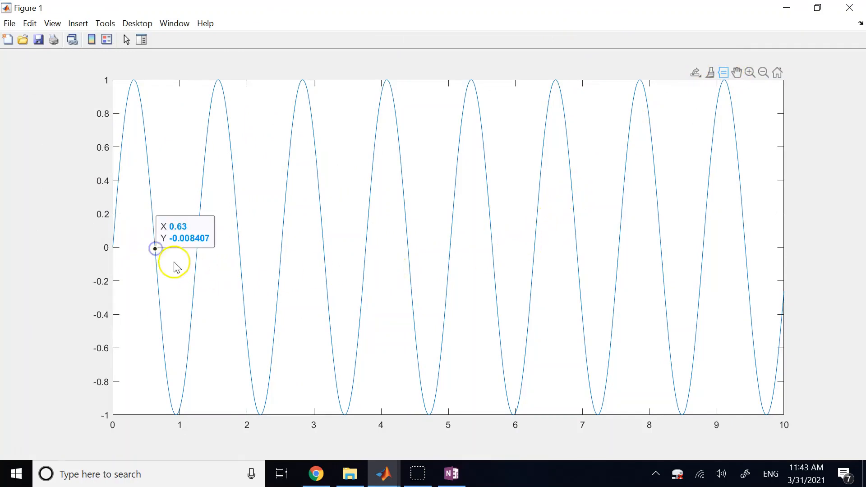
drag(173, 246, 98, 192)
drag(113, 221, 185, 194)
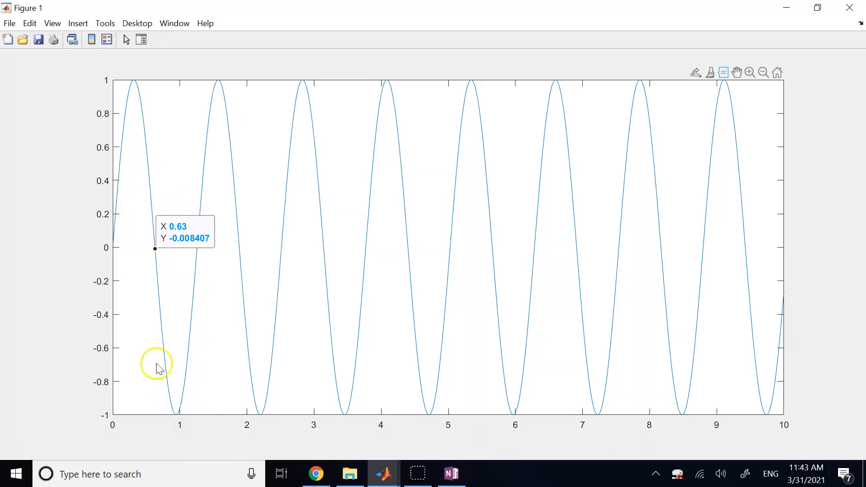
drag(184, 235, 128, 193)
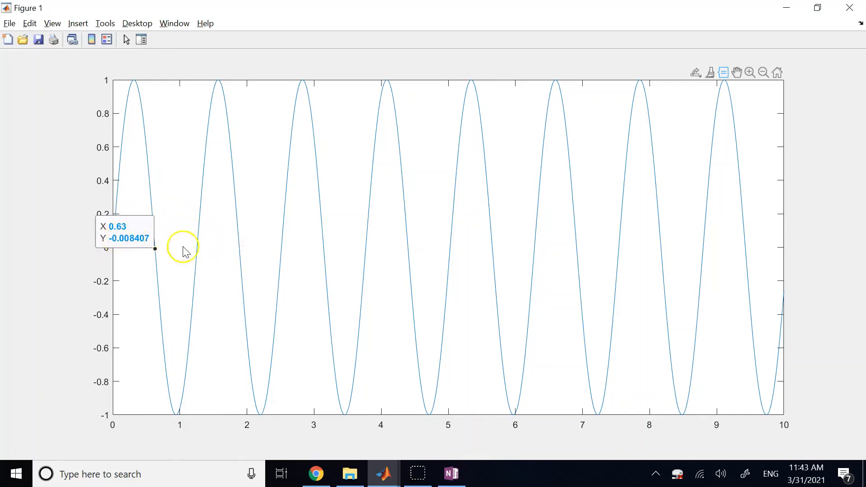
Add a second data tip at the curve's next falling zero crossing, about X 1.88
click(239, 246)
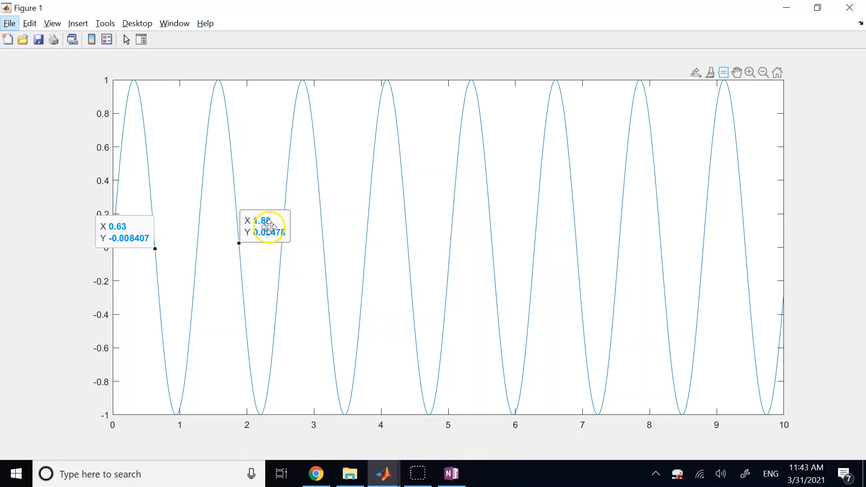
click(239, 244)
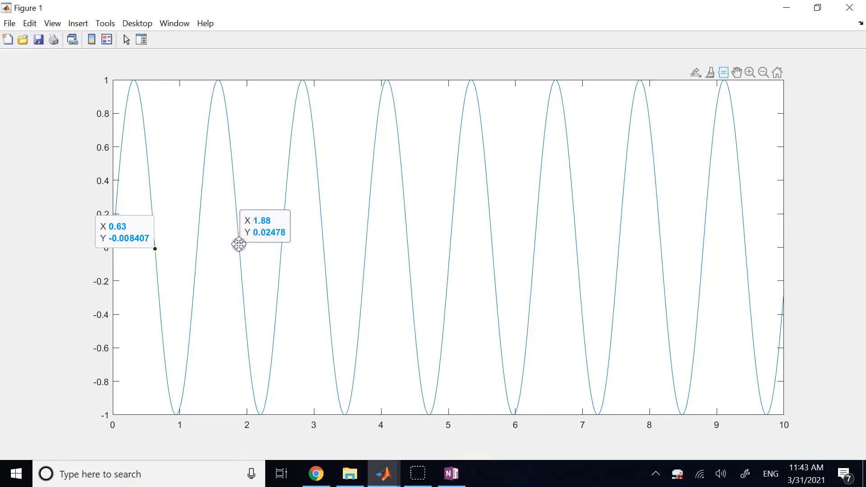
drag(239, 244, 243, 245)
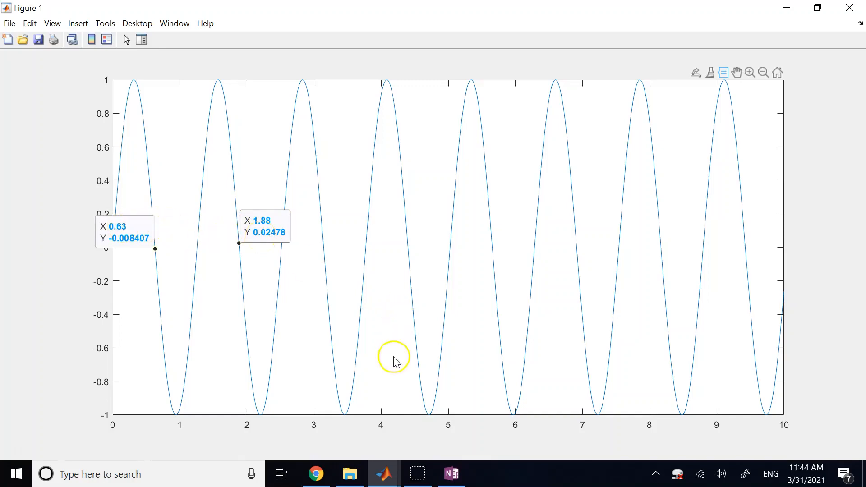
Return to the MATLAB Command Window, define the period as T=1.25, and compute the angular frequency with 2*pi/T
click(384, 474)
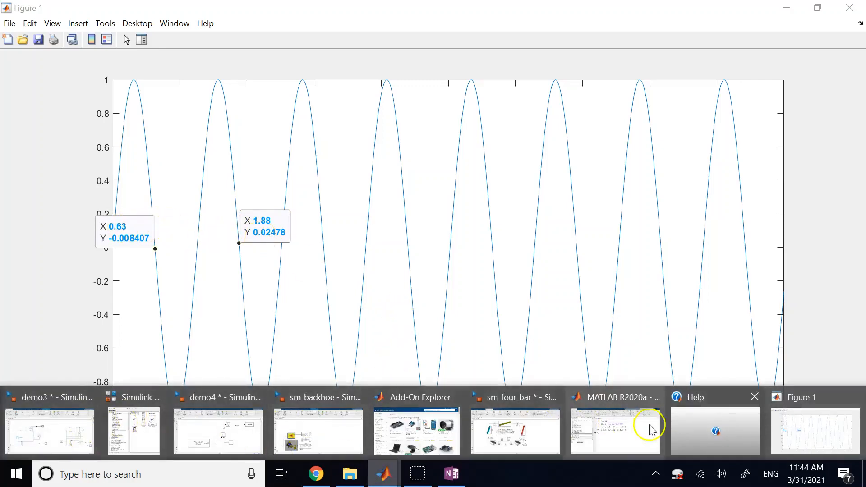
click(628, 436)
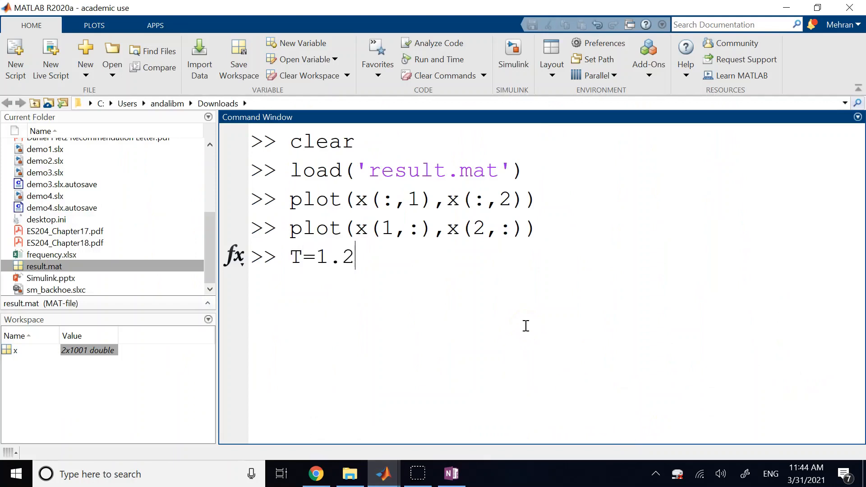
key(Return)
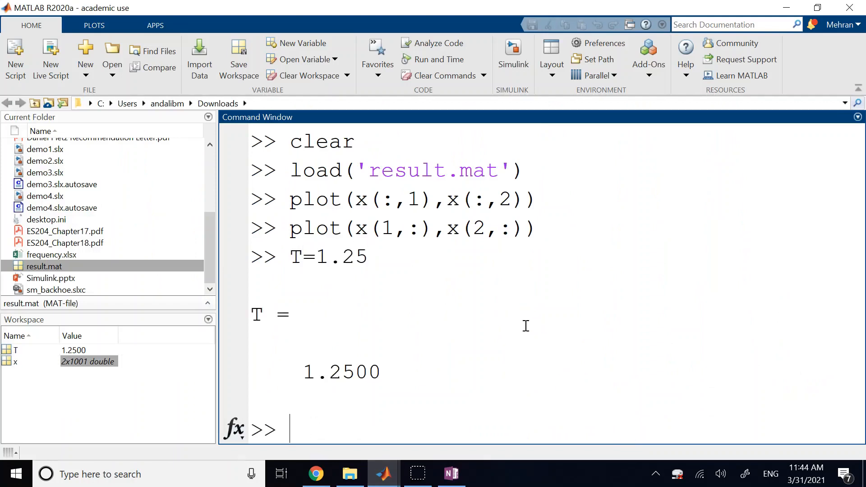
text(2*pi/T)
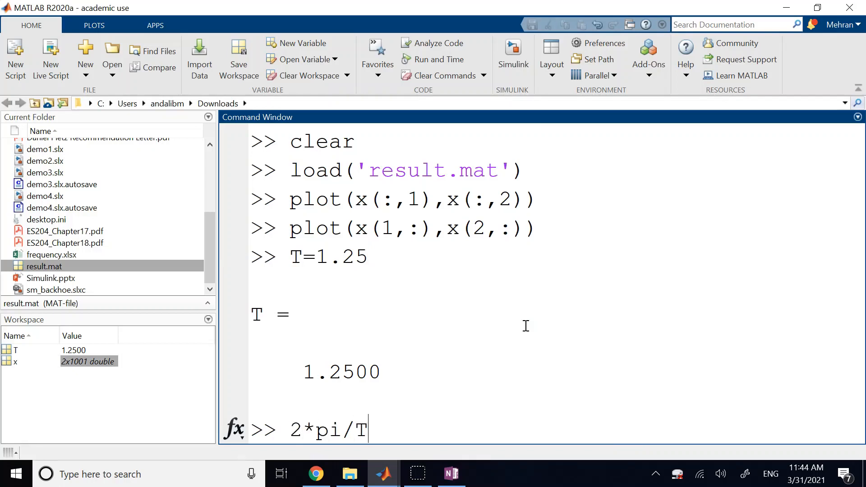
key(Return)
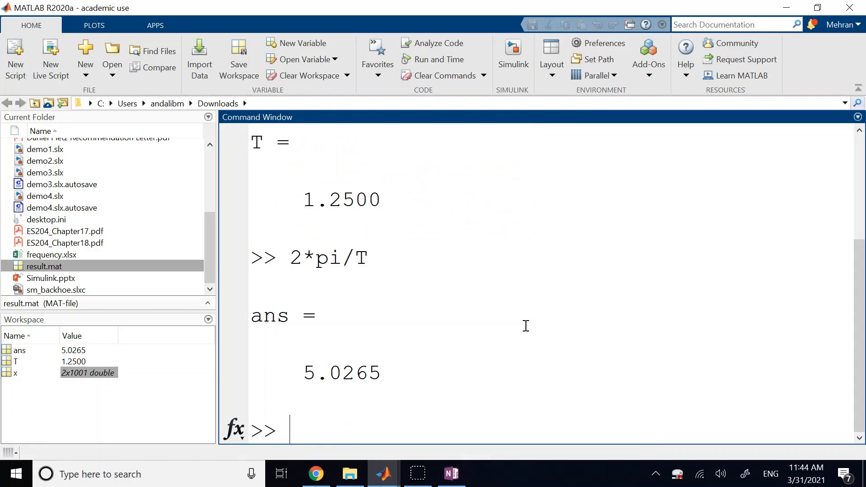
drag(301, 377, 383, 380)
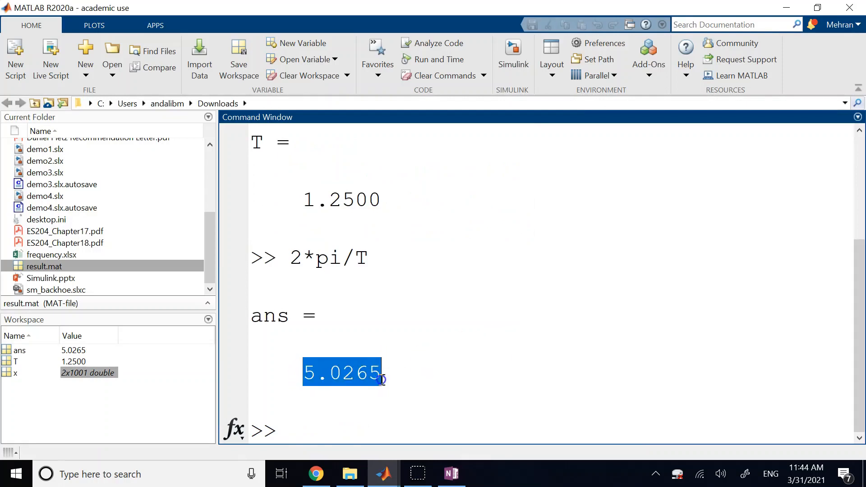
click(477, 340)
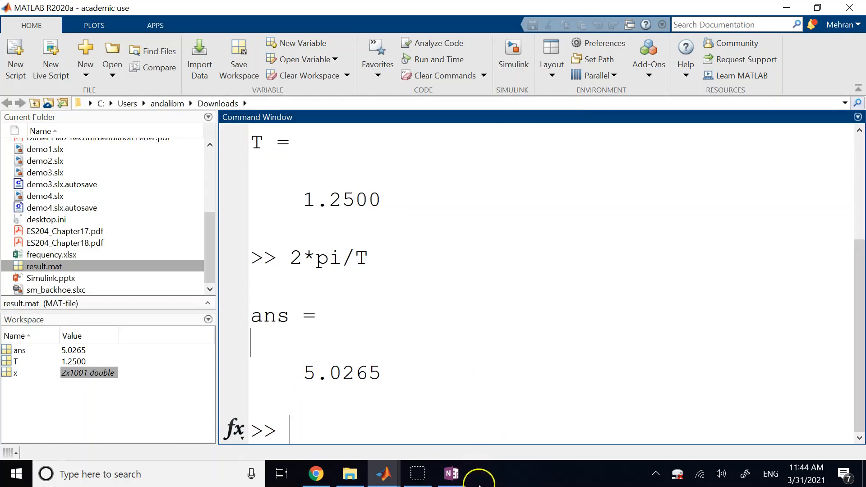
Bring the sine plot's figure window to the front and close it
click(384, 474)
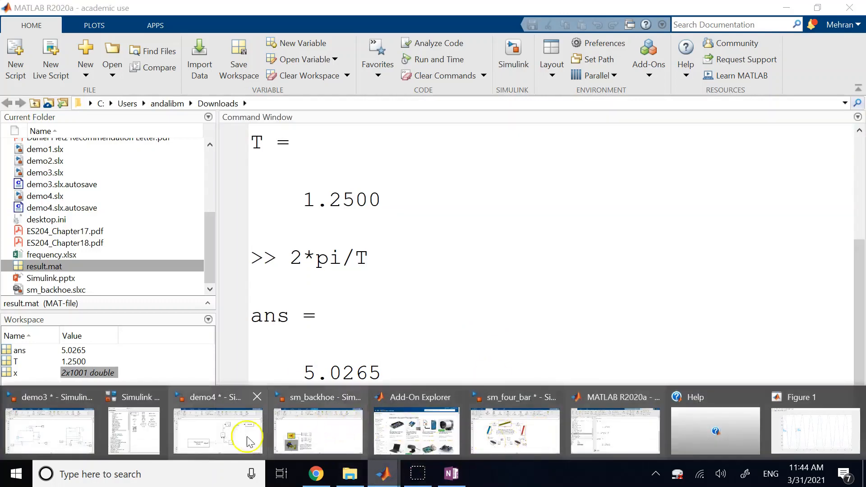
mouse_move(712, 423)
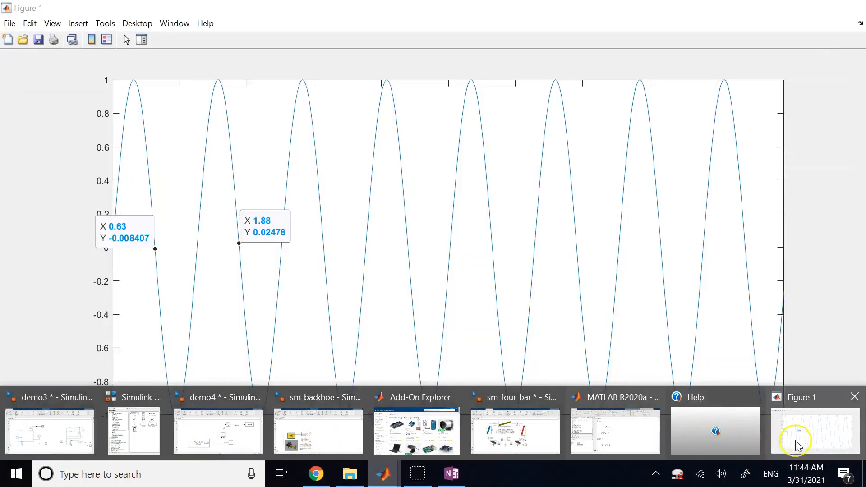
click(797, 442)
click(852, 8)
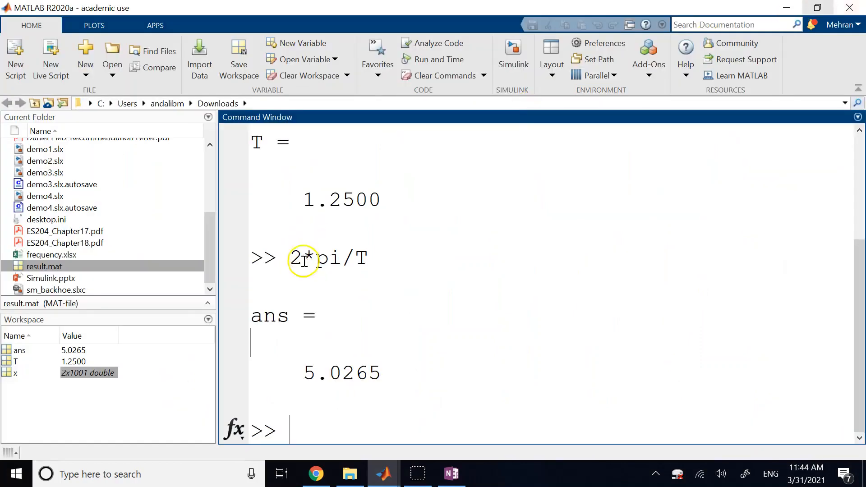
Switch to the demo4 model and close it, answering its save prompt
click(389, 476)
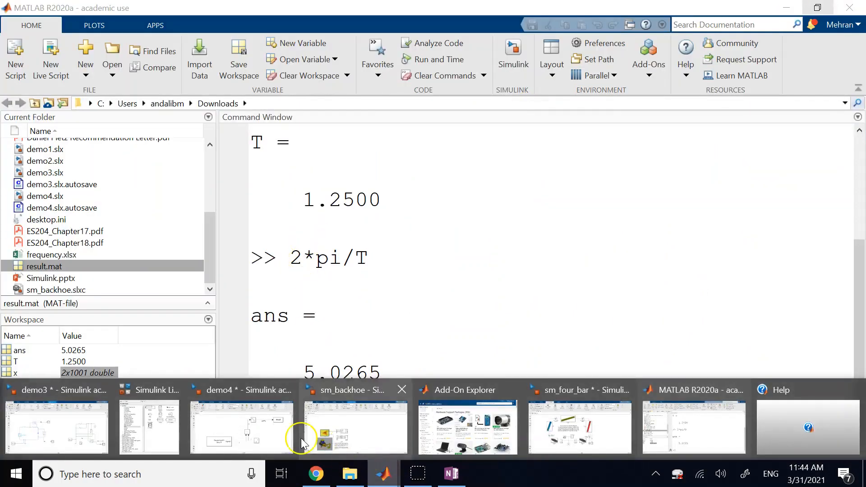
click(275, 436)
click(318, 265)
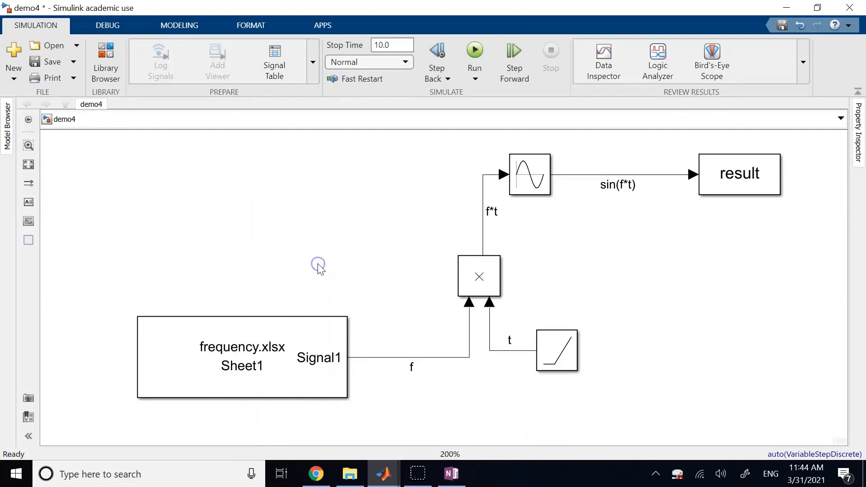
click(850, 8)
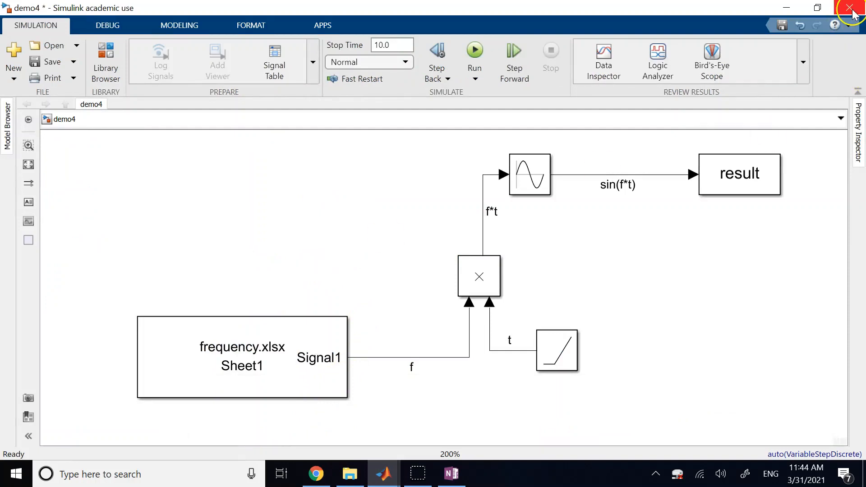
click(411, 251)
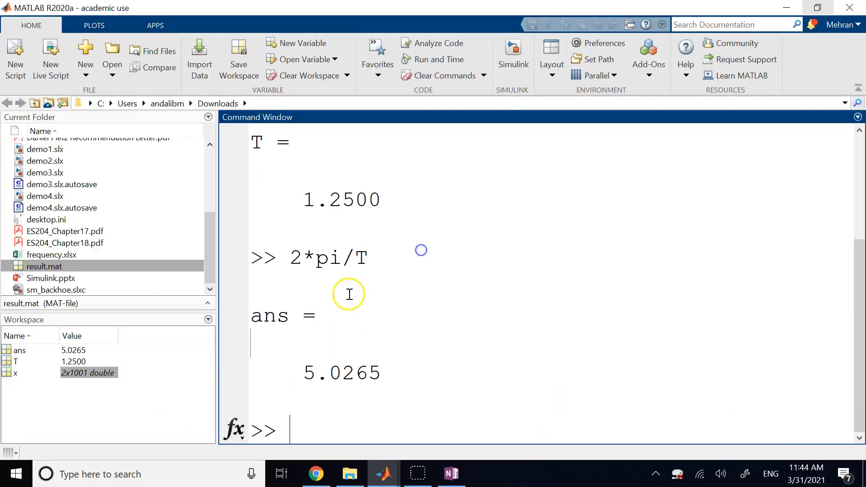
Look through the open windows, bring up the demo3 model, and minimize it to return to the MATLAB Command Window
mouse_move(392, 481)
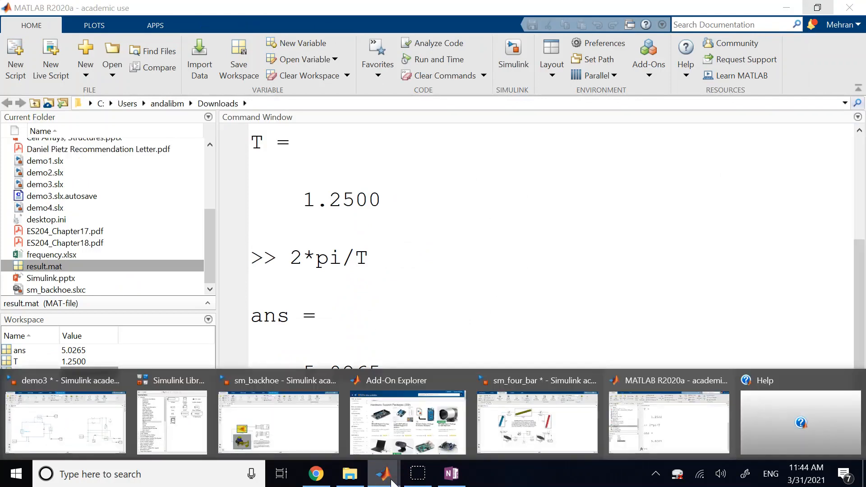
click(399, 457)
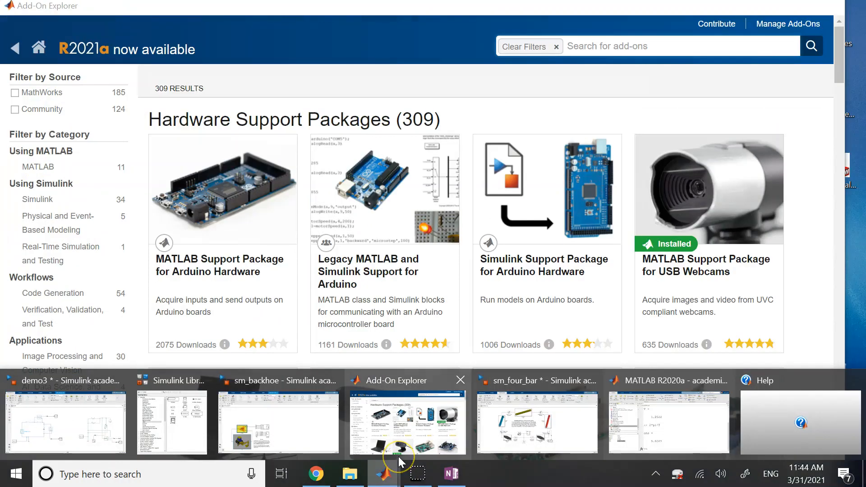
click(539, 432)
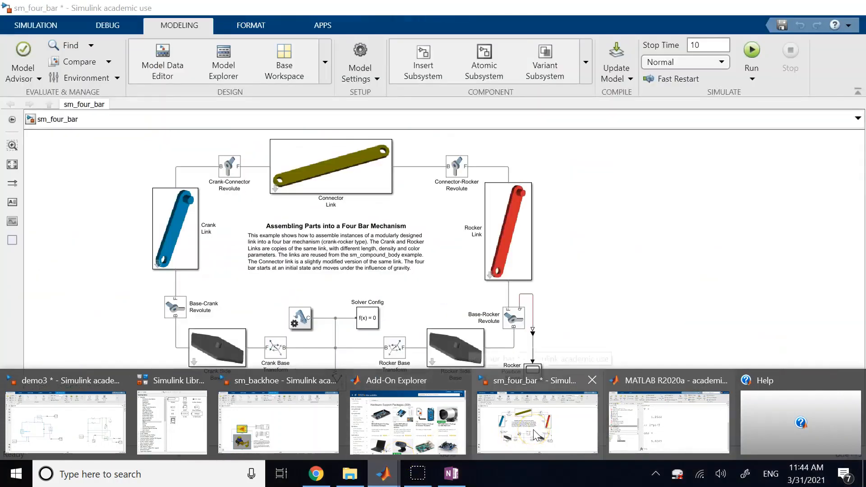
mouse_move(287, 431)
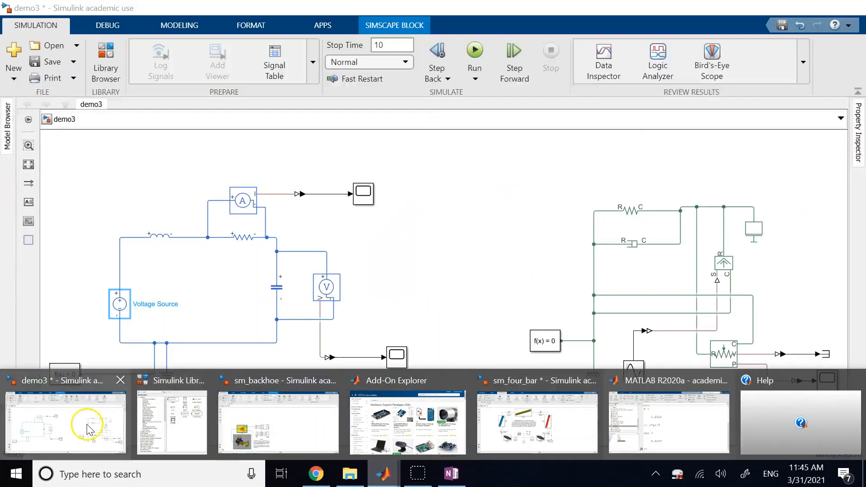
click(87, 426)
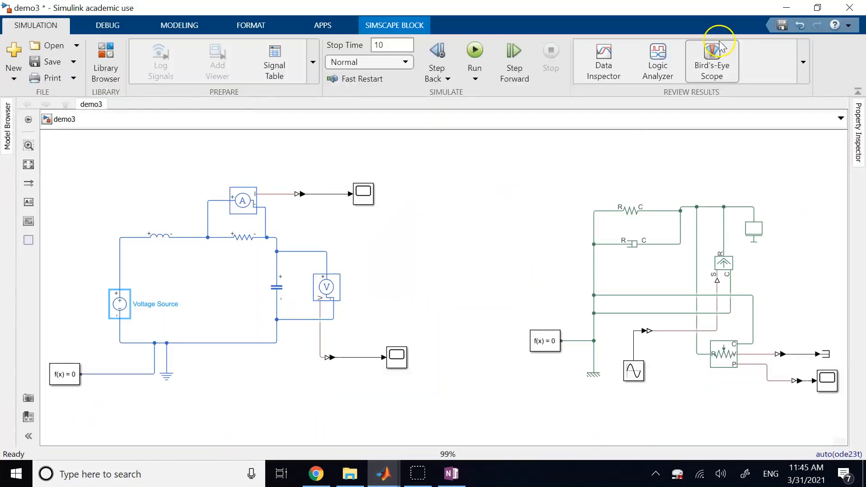
click(786, 7)
click(509, 286)
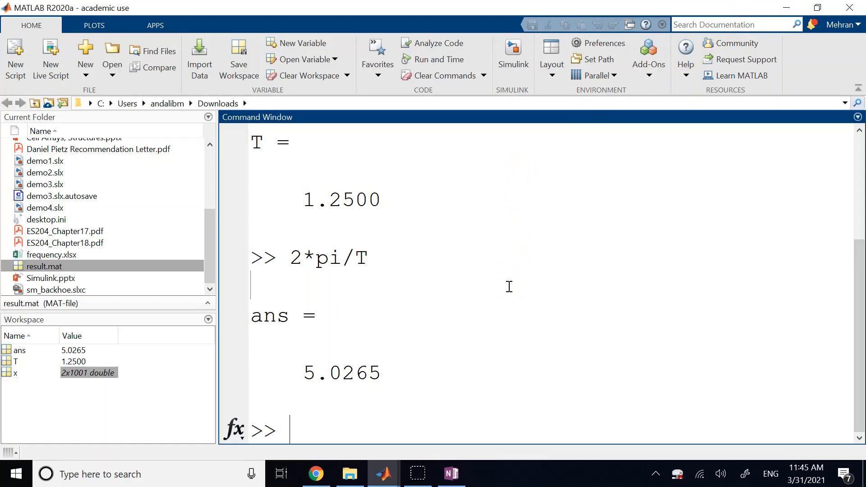
Create a new blank Simulink model and open the Library Browser
click(513, 54)
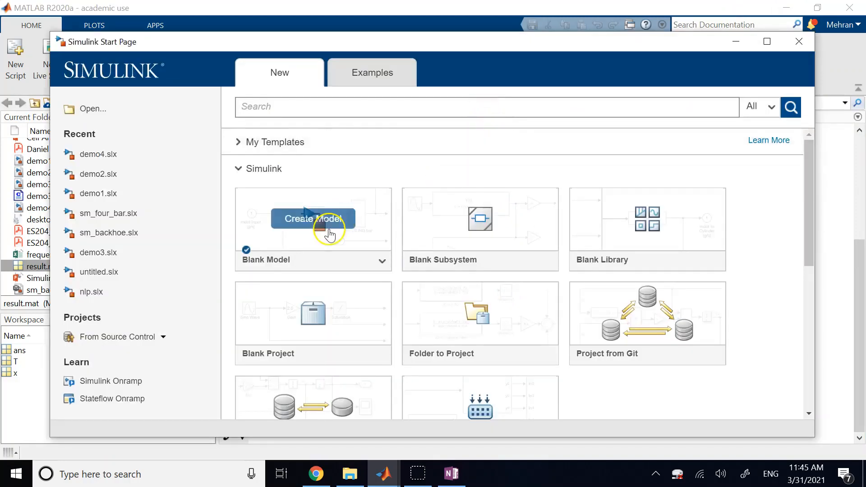
click(329, 234)
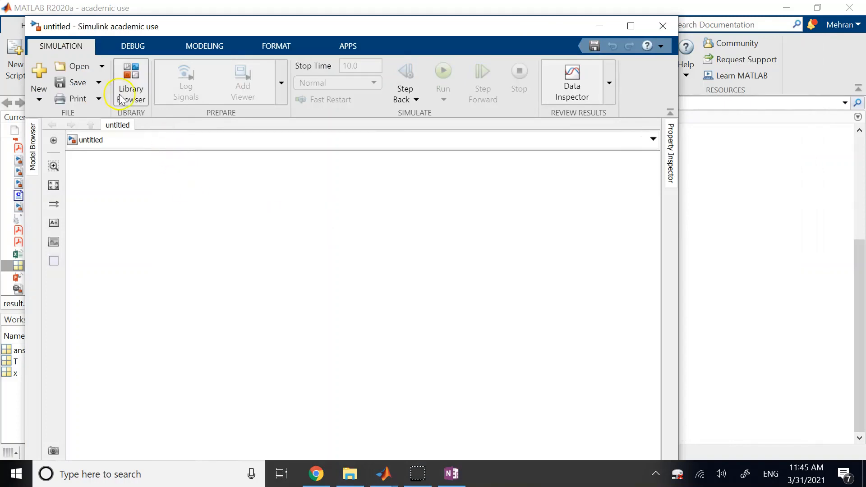
click(131, 86)
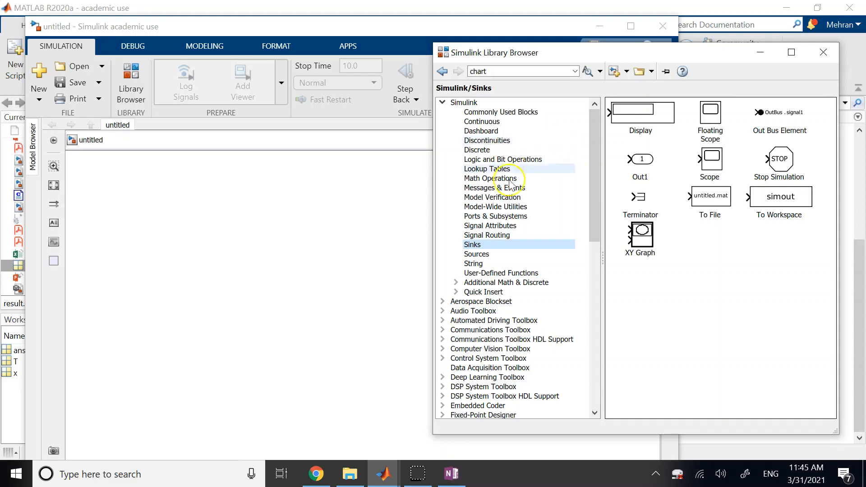
Add a Ramp block from the Sources library to the blank model
click(482, 255)
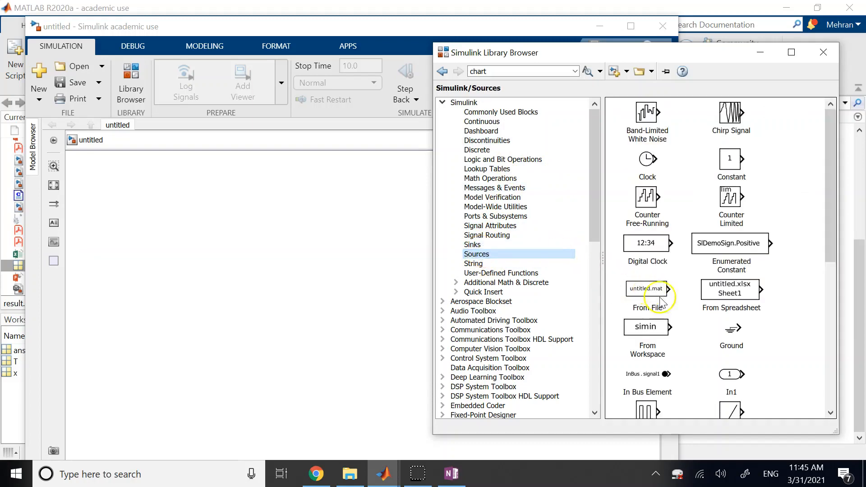
scroll(622, 310, down, 5)
scroll(677, 226, up, 5)
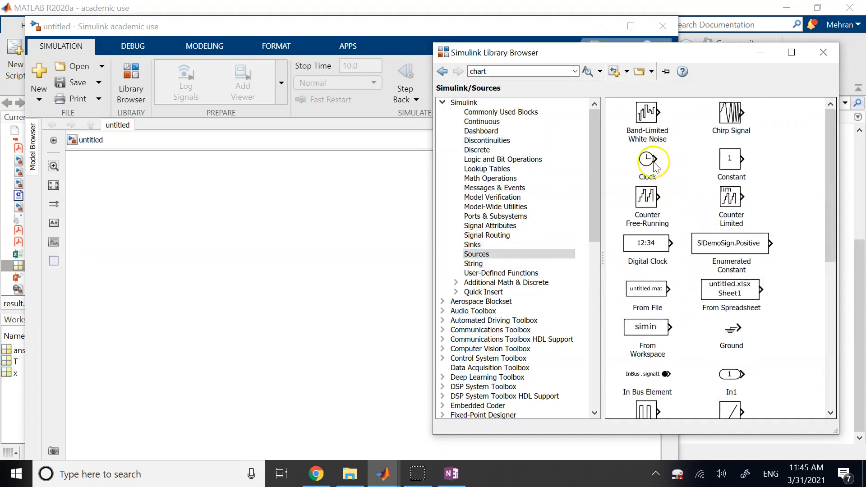
scroll(654, 167, down, 2)
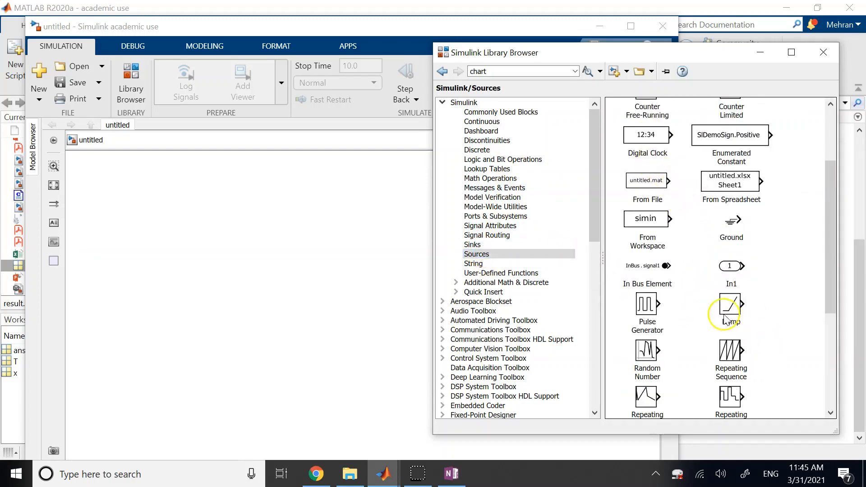
drag(727, 311, 167, 273)
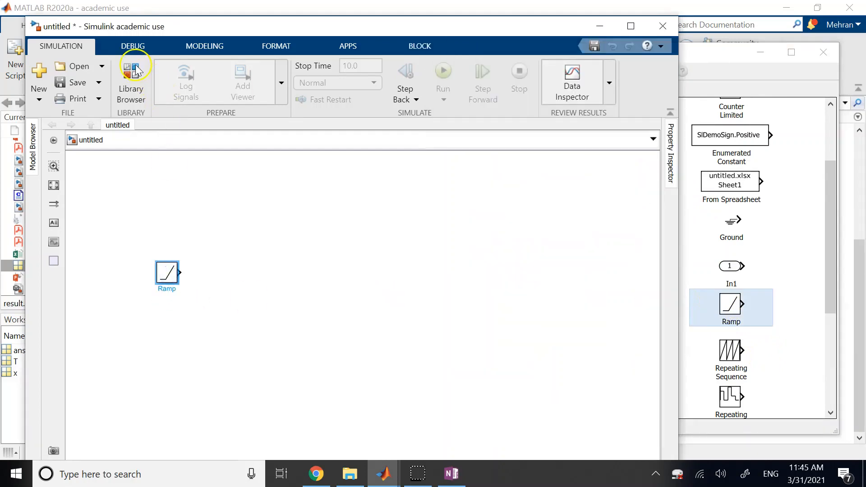
Add a Switch block from the Signal Routing library, placing it level with the Ramp block
click(136, 70)
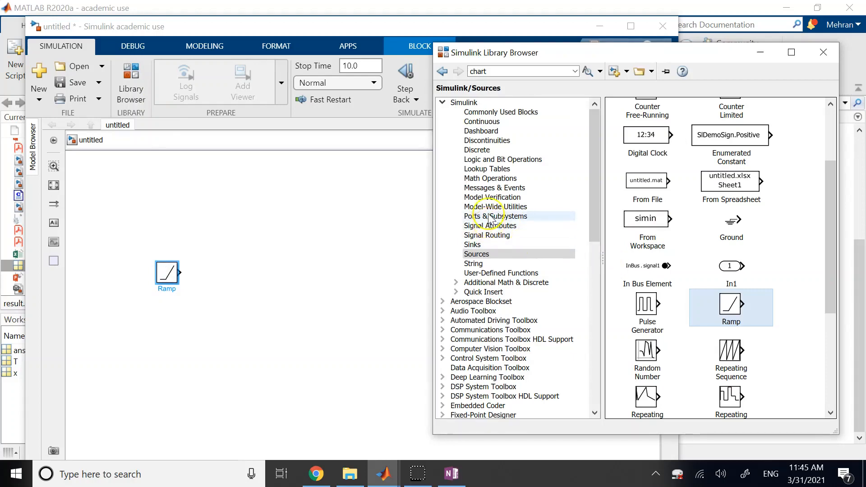
click(486, 235)
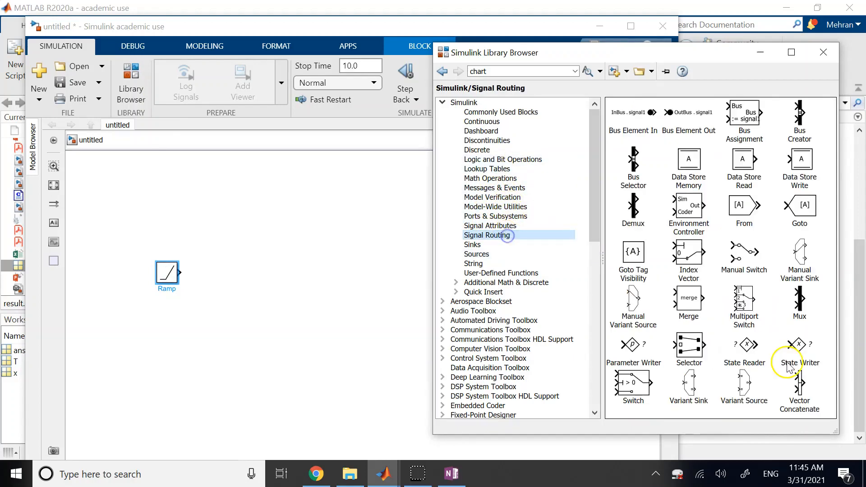
drag(634, 384, 322, 273)
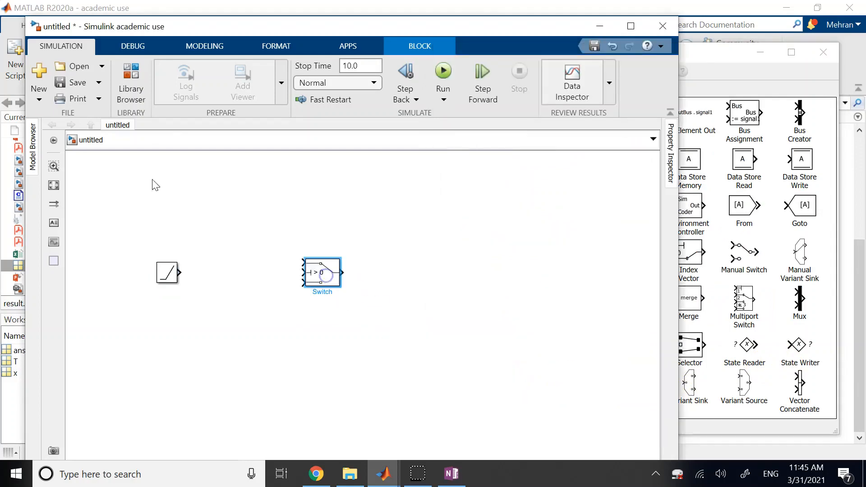
Add a Constant block from Commonly Used Blocks, placing it above the Ramp block
click(126, 90)
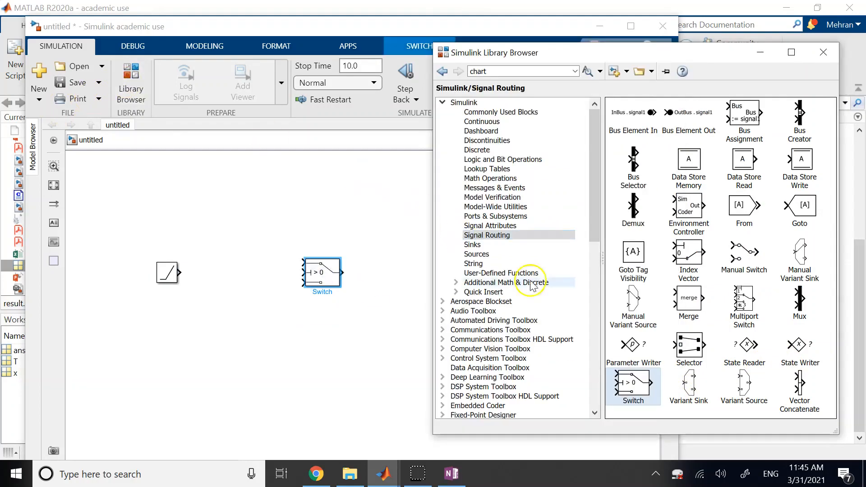
click(515, 112)
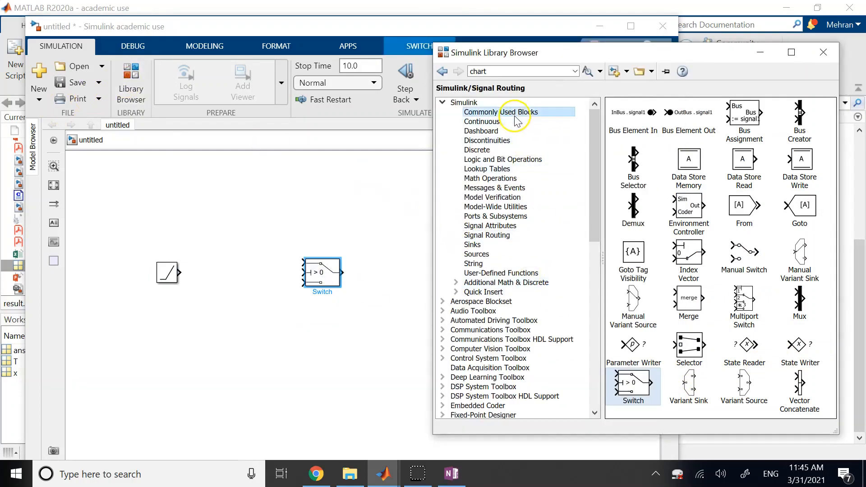
drag(782, 115, 213, 224)
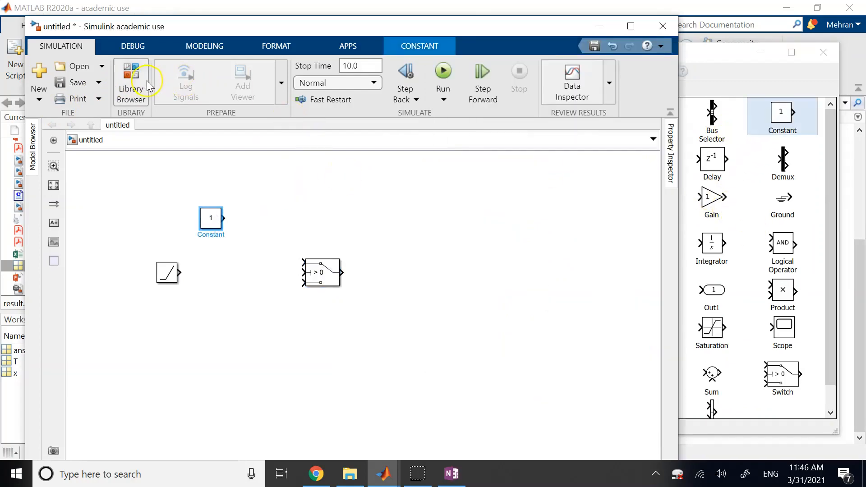
Add a Lamp block from the Dashboard library, placing it above the Switch block
click(142, 81)
click(499, 131)
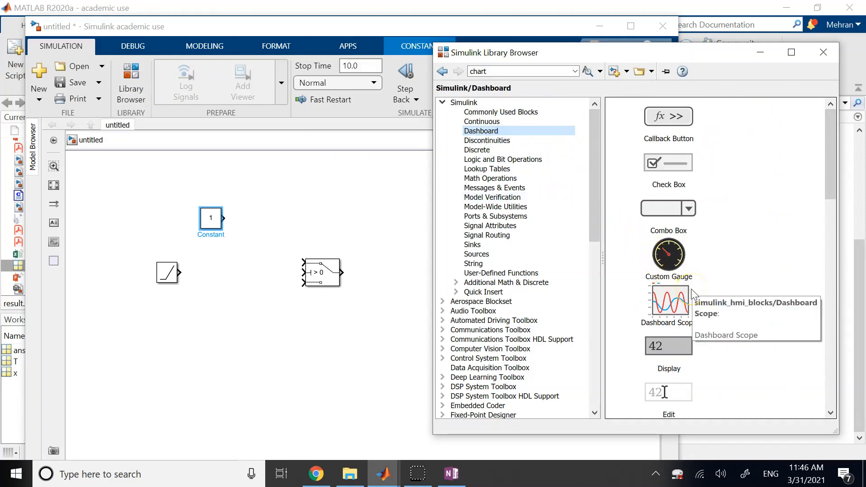
scroll(694, 294, down, 3)
scroll(697, 299, down, 4)
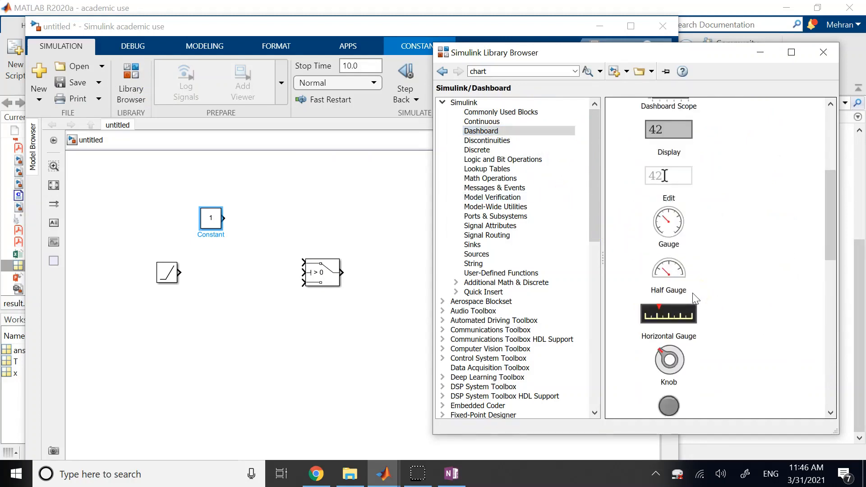
click(672, 299)
drag(672, 300, 358, 204)
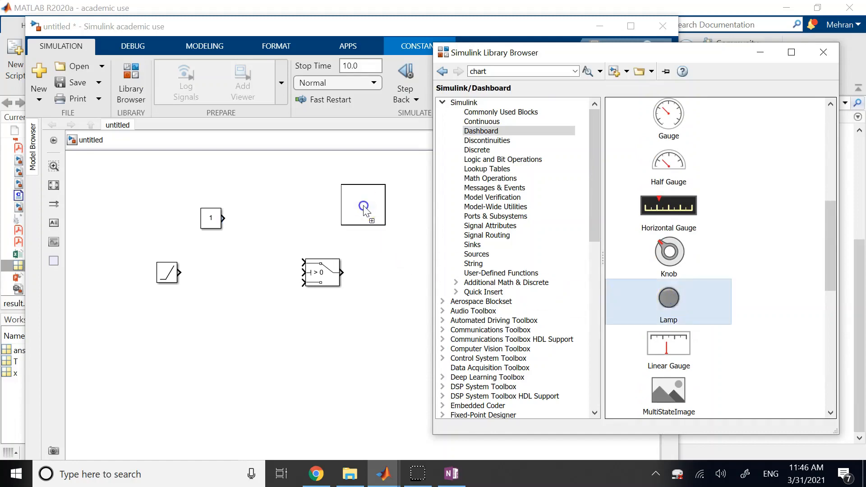
click(649, 313)
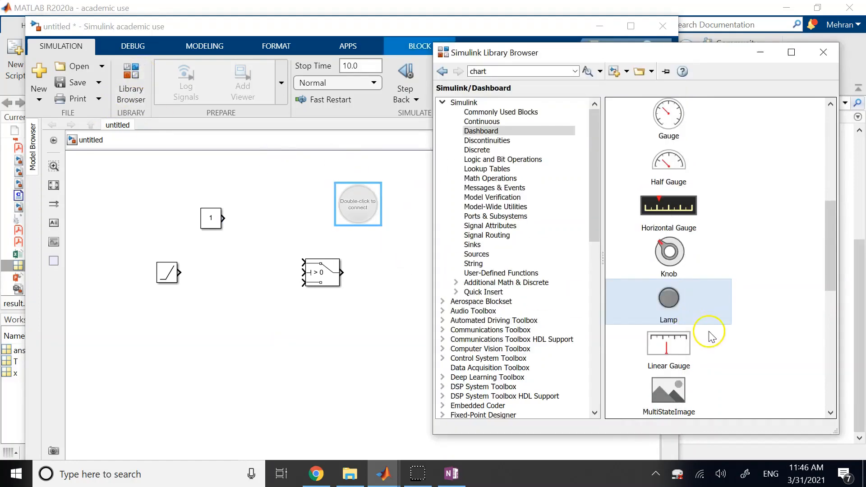
Add a Toggle Switch block from the Dashboard library below the Ramp block
scroll(658, 335, down, 5)
scroll(713, 338, down, 4)
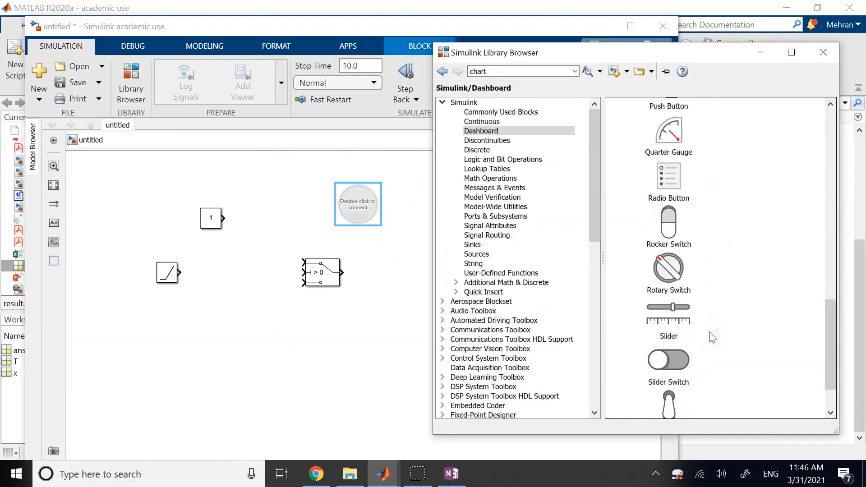
drag(669, 354, 221, 337)
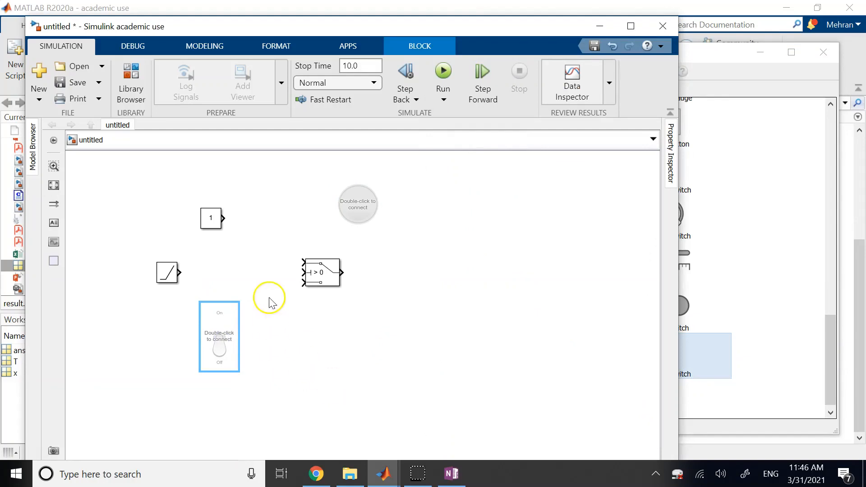
Wire the Ramp to the Switch block's middle input, move the Switch closer, and set its threshold to 5
drag(181, 273, 267, 271)
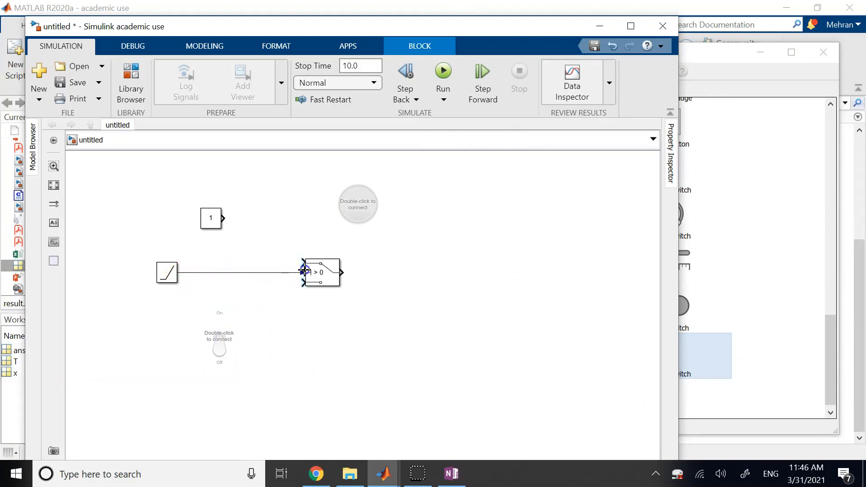
drag(319, 276, 274, 276)
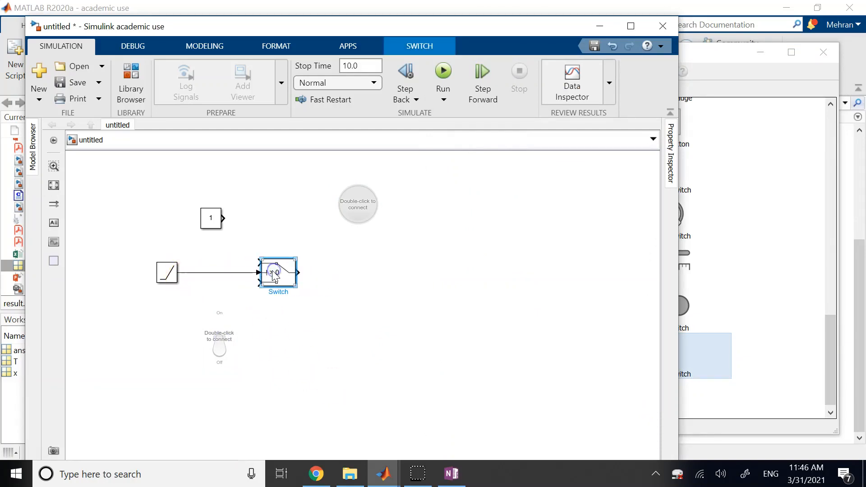
double_click(275, 276)
double_click(335, 281)
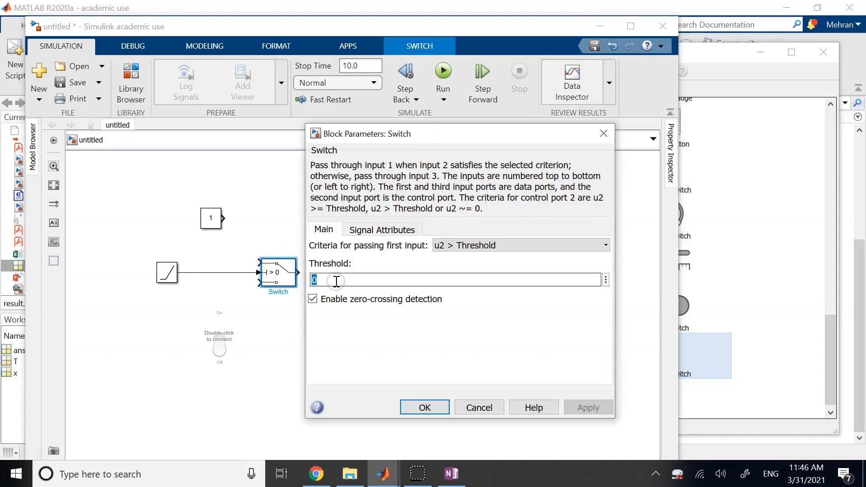
text(5)
key(Return)
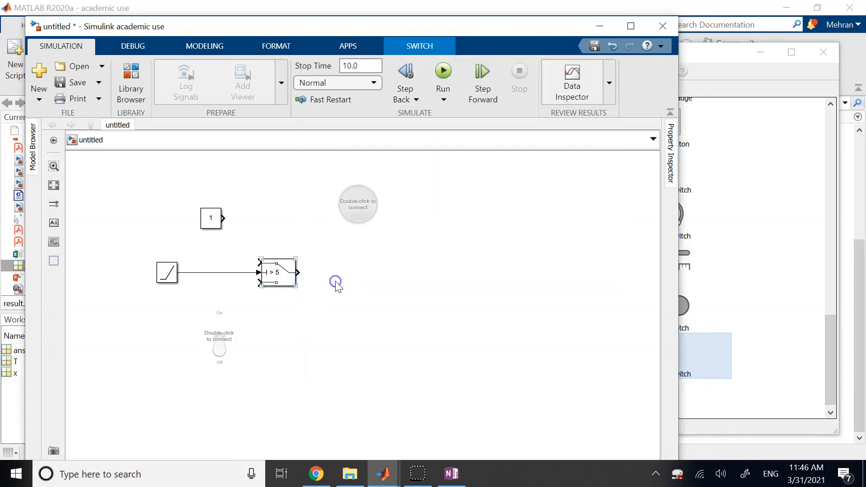
Set the Switch block's criteria for passing the first input to u2 >= Threshold
double_click(280, 272)
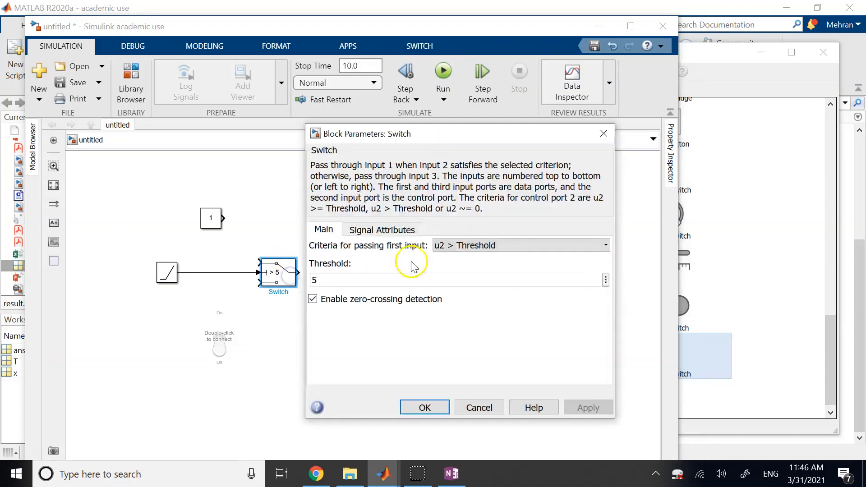
click(448, 245)
click(470, 255)
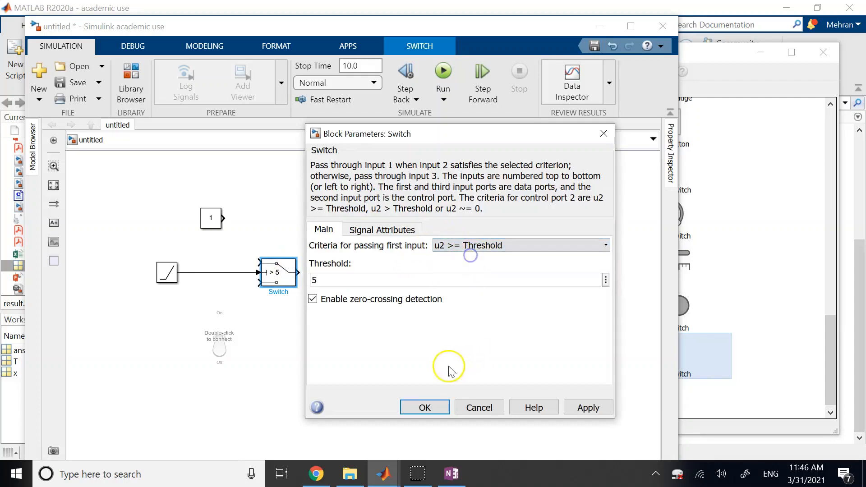
click(425, 407)
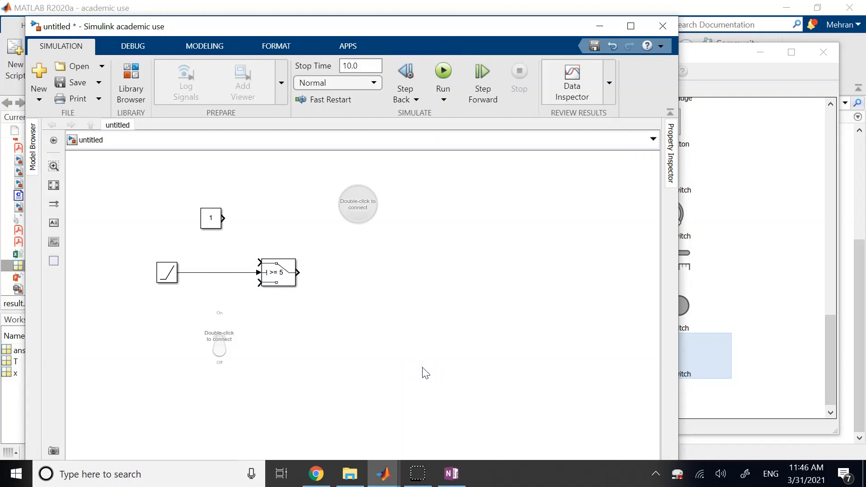
Move the Constant below the Ramp and the Toggle Switch out of the way, and wire the Constant to the Switch's third input
drag(210, 225, 167, 338)
click(219, 356)
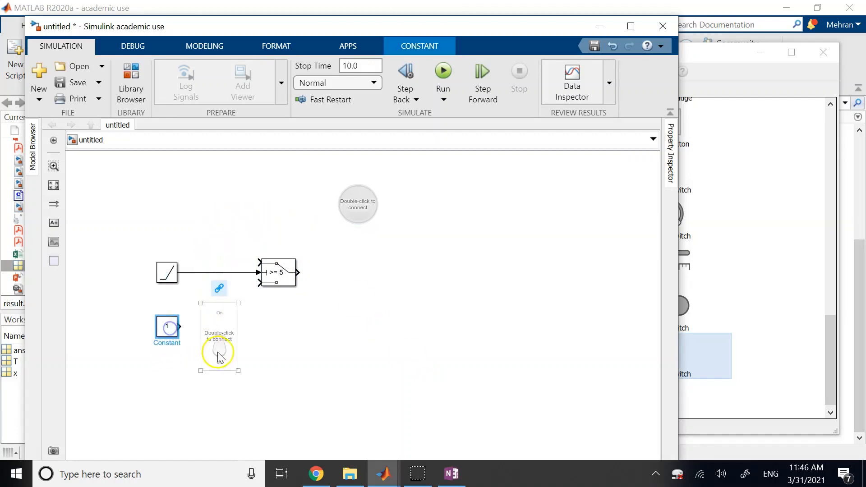
drag(220, 358, 356, 380)
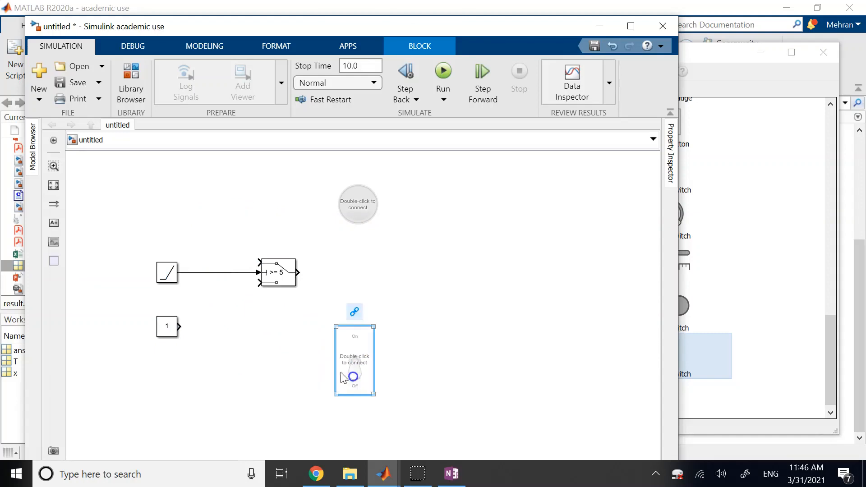
drag(180, 325, 259, 283)
Set the Constant block's value to 0
click(173, 328)
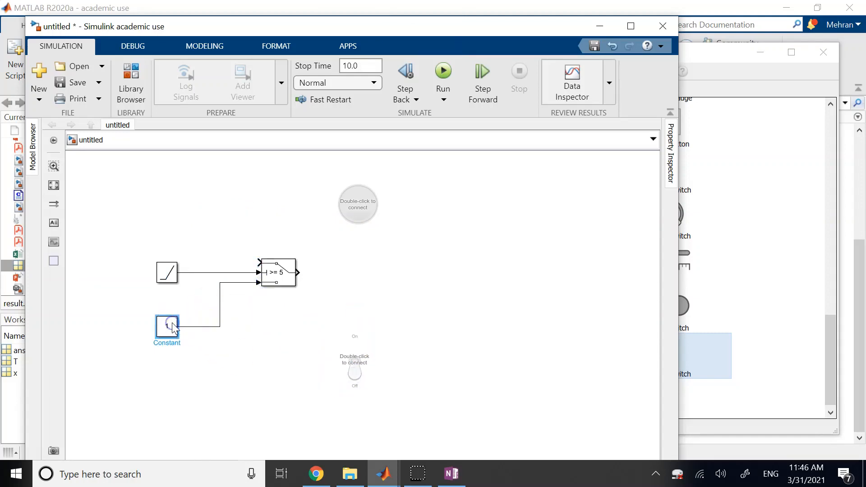
double_click(173, 328)
key(BackSpace)
text(0)
key(Return)
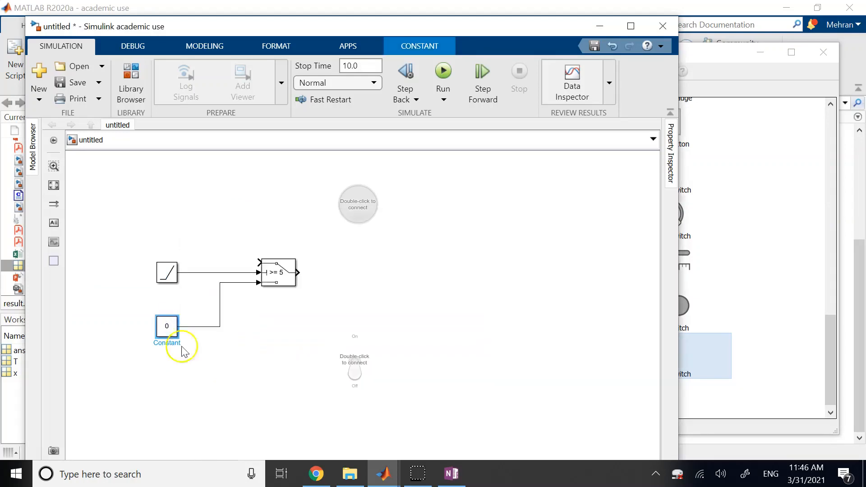
click(236, 300)
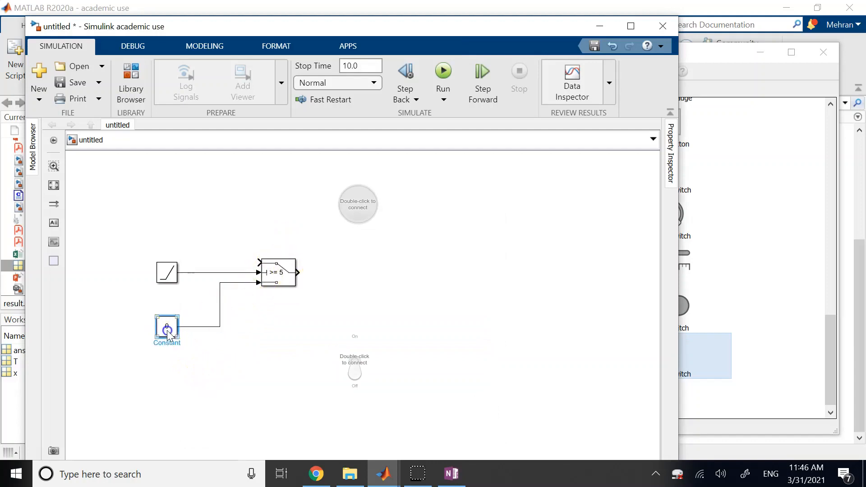
Duplicate the Constant block above the Ramp and set the copy's constant value to 1
drag(168, 334, 165, 222)
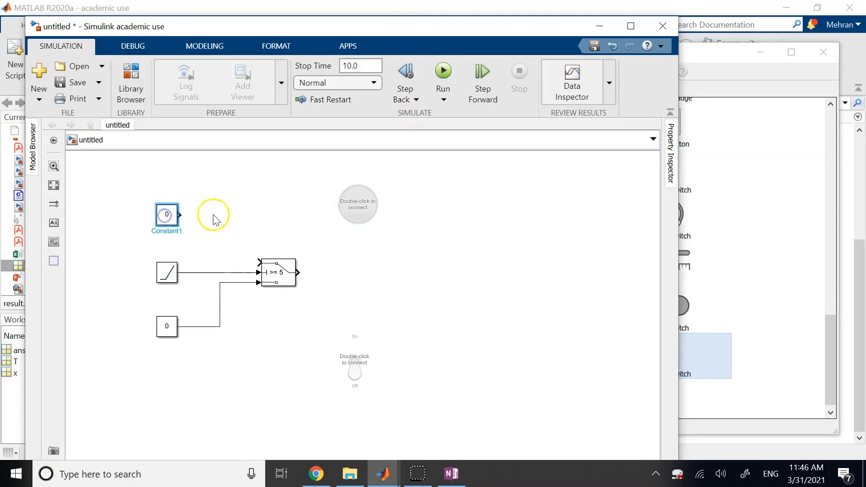
click(213, 215)
click(174, 222)
double_click(174, 222)
text(1)
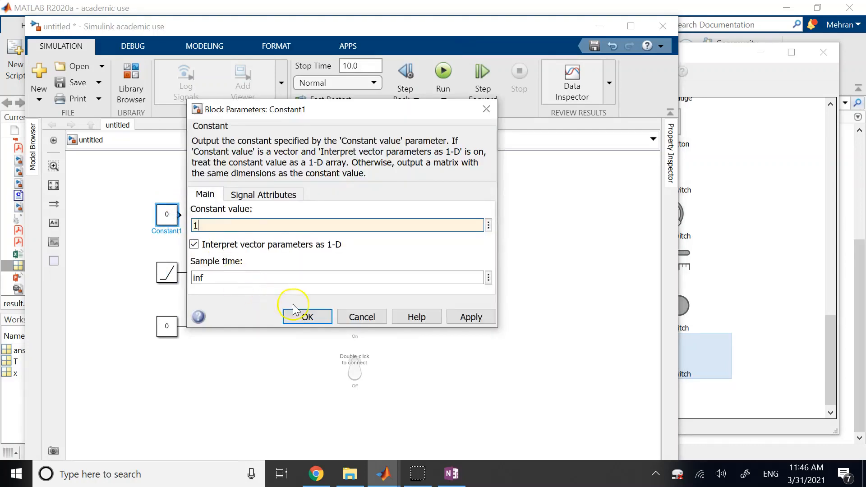
click(293, 314)
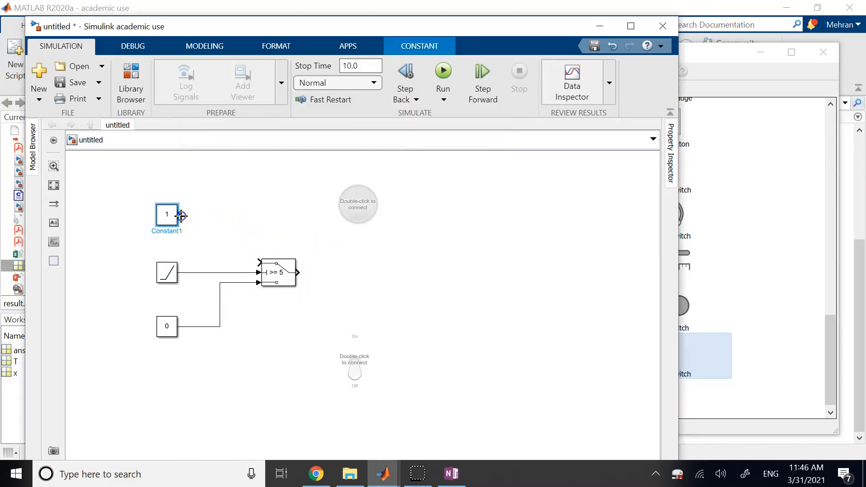
Wire the Constant block with value 1 to the Switch block's first input
drag(180, 215, 261, 261)
click(368, 301)
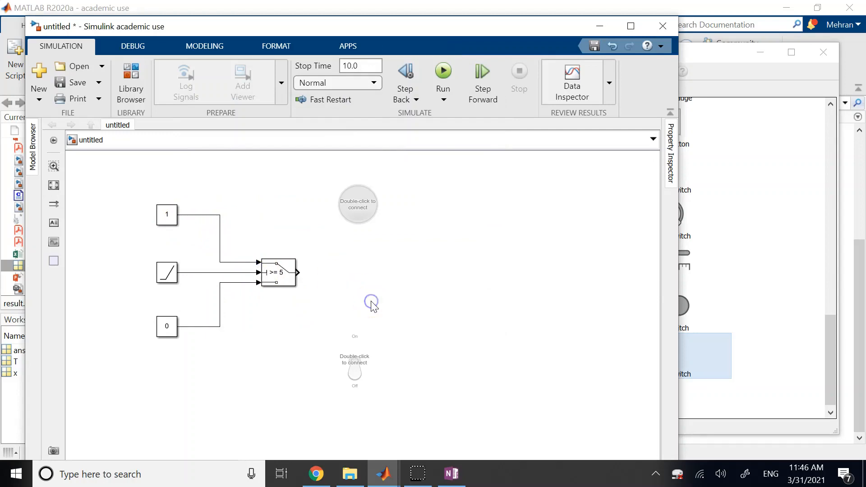
Move the Lamp in line with the Switch block's output and draw a signal line from that output toward it
drag(368, 206, 456, 273)
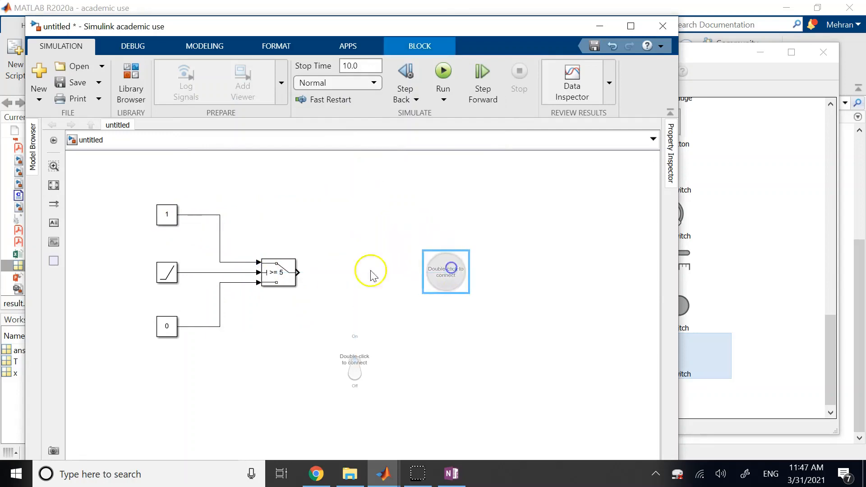
drag(300, 271, 377, 272)
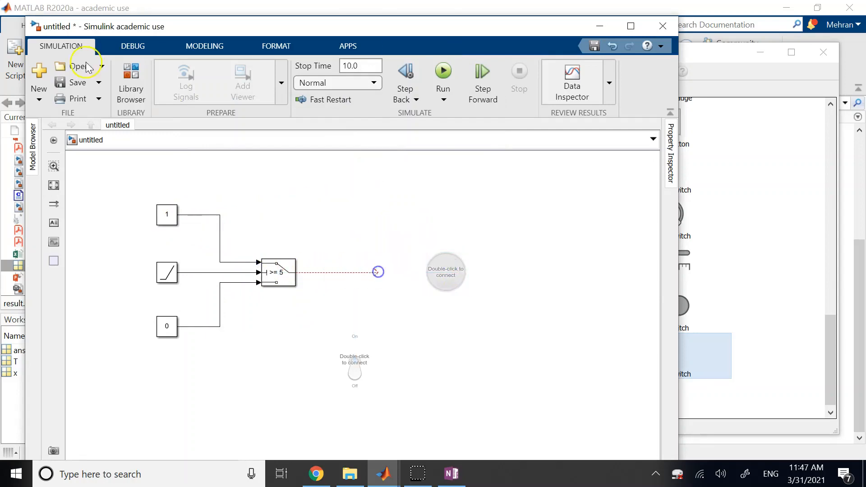
Add a Scope from the Commonly Used Blocks library and connect it to the Switch block's output signal
click(135, 85)
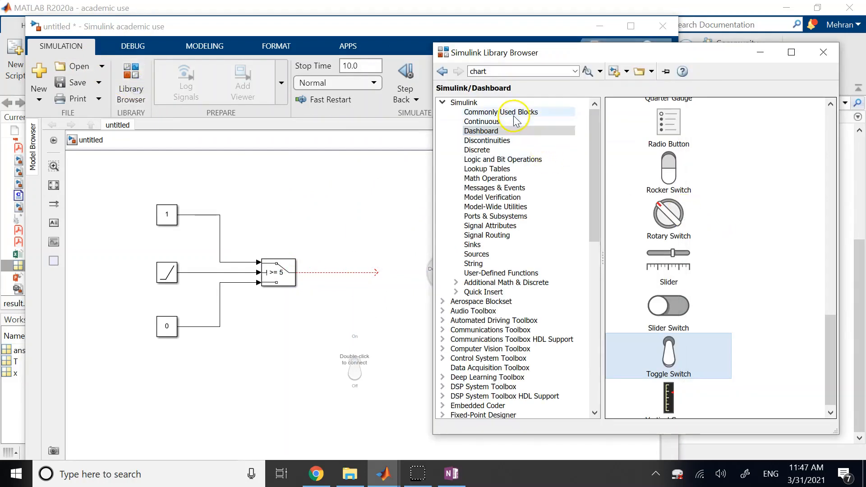
click(501, 112)
drag(783, 329, 379, 217)
drag(397, 256, 399, 273)
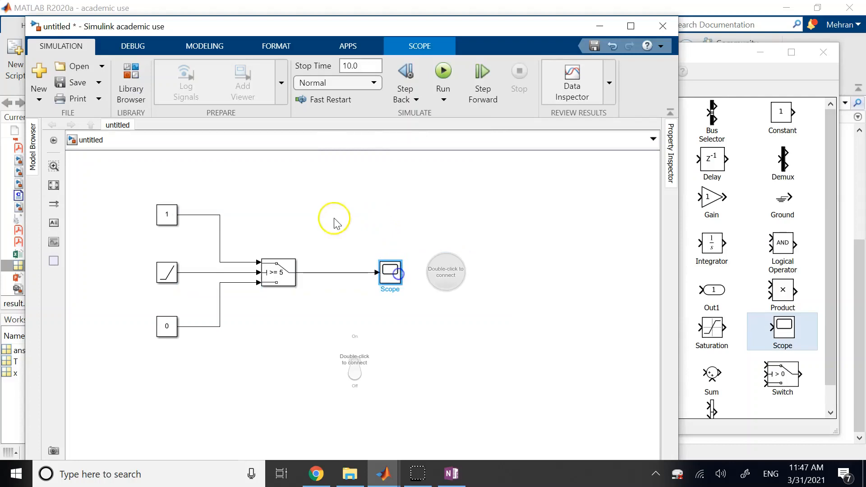
click(335, 218)
click(165, 222)
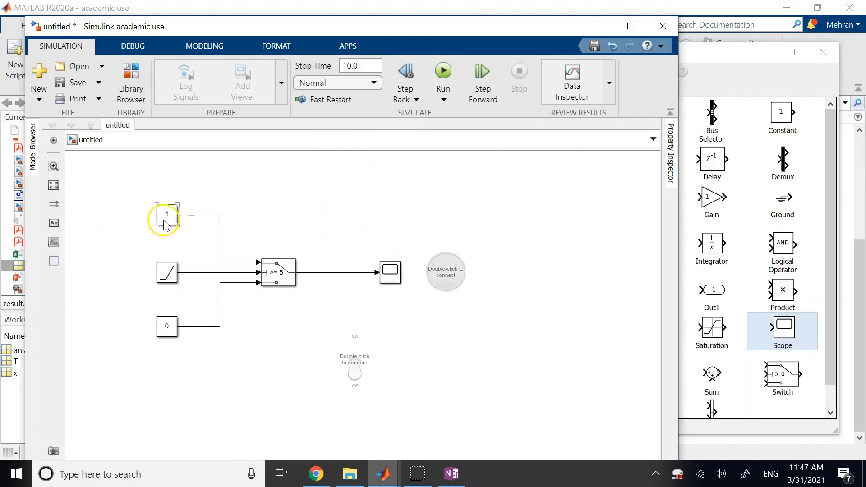
click(171, 277)
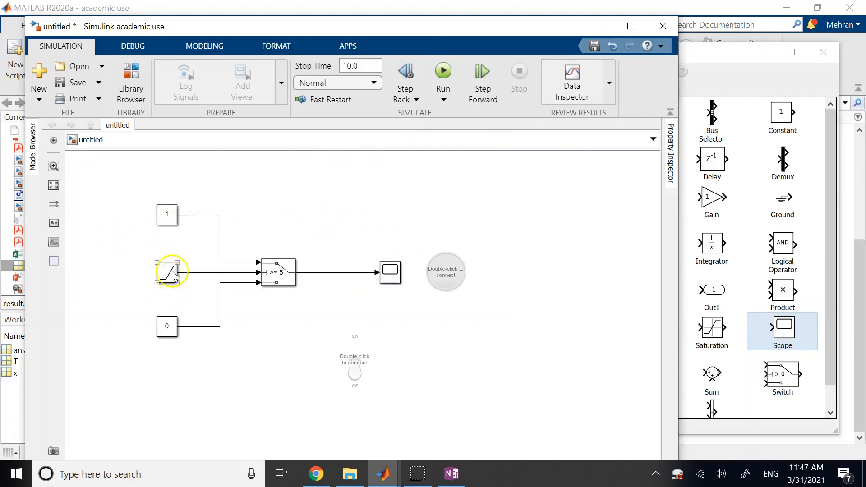
click(278, 277)
click(167, 216)
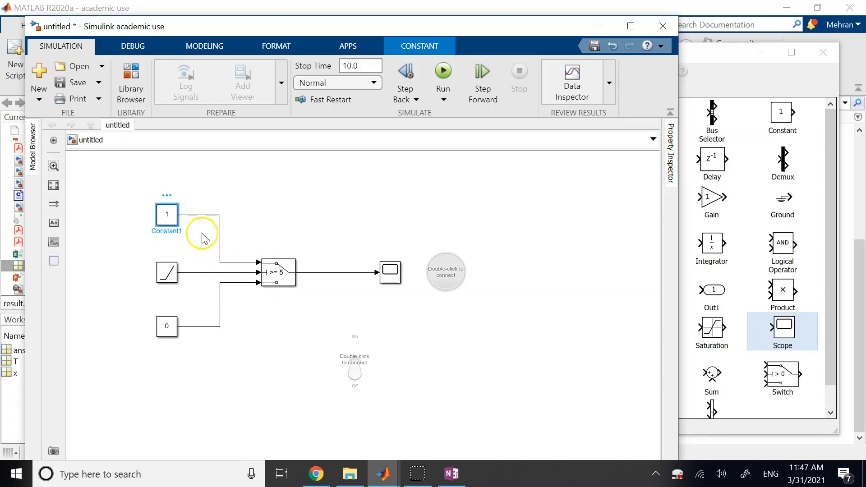
click(274, 230)
click(258, 219)
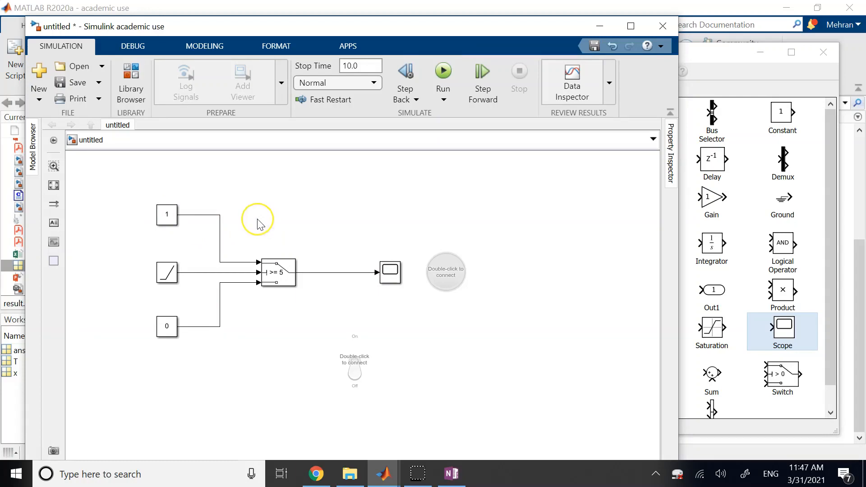
Move the Toggle Switch above the Switch block, beside the Constant block with value 1
click(167, 214)
click(354, 359)
drag(354, 360, 271, 199)
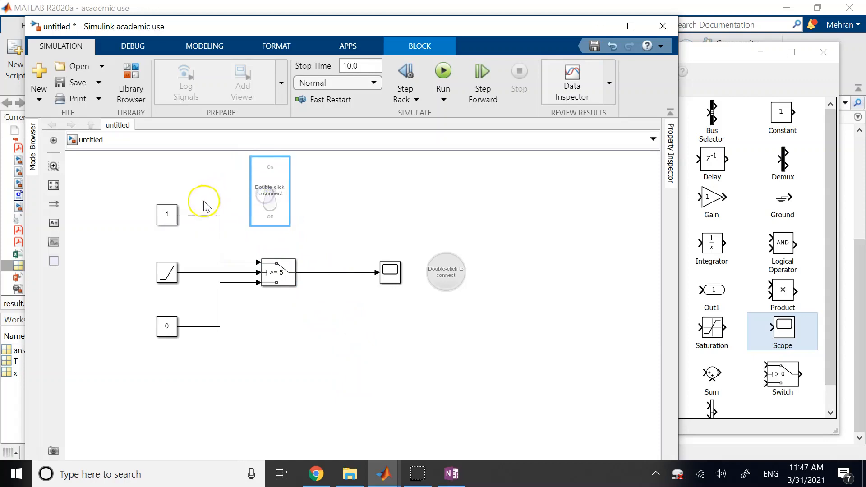
click(165, 224)
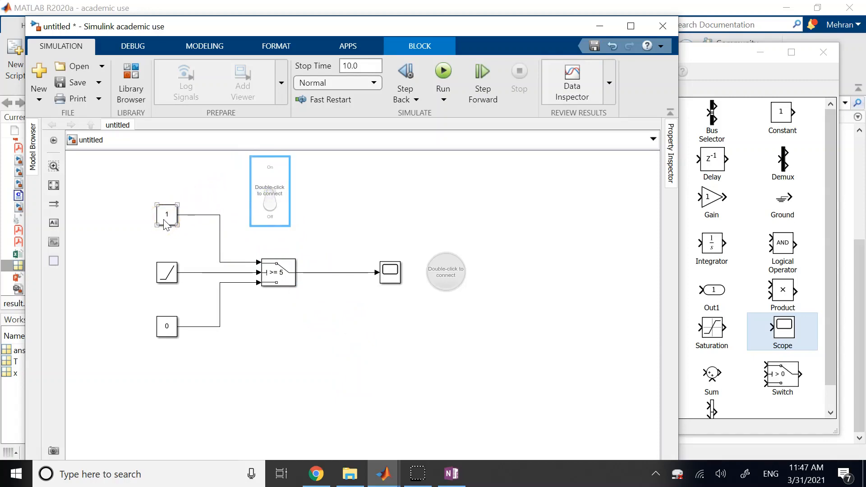
click(343, 328)
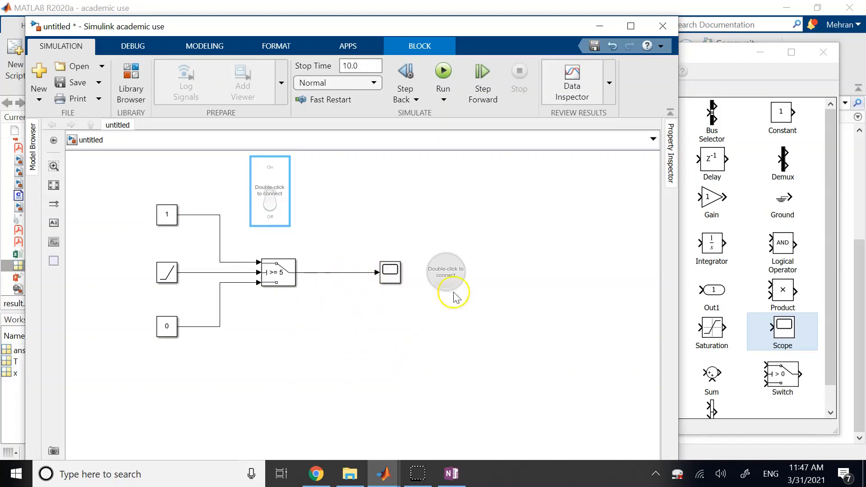
Move the Lamp below the Scope block
click(439, 273)
drag(440, 277, 373, 340)
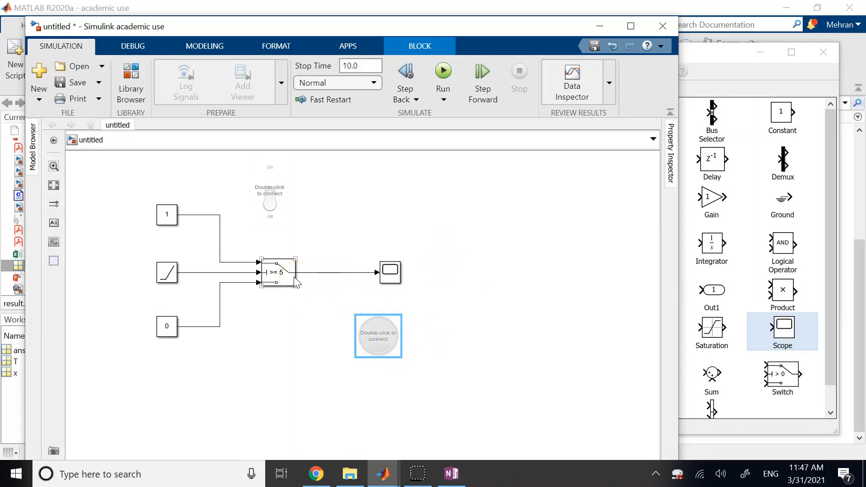
click(282, 211)
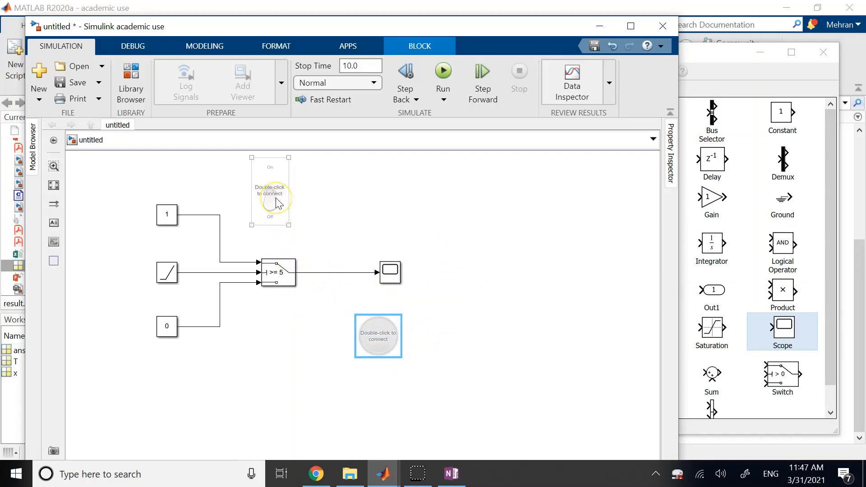
click(374, 359)
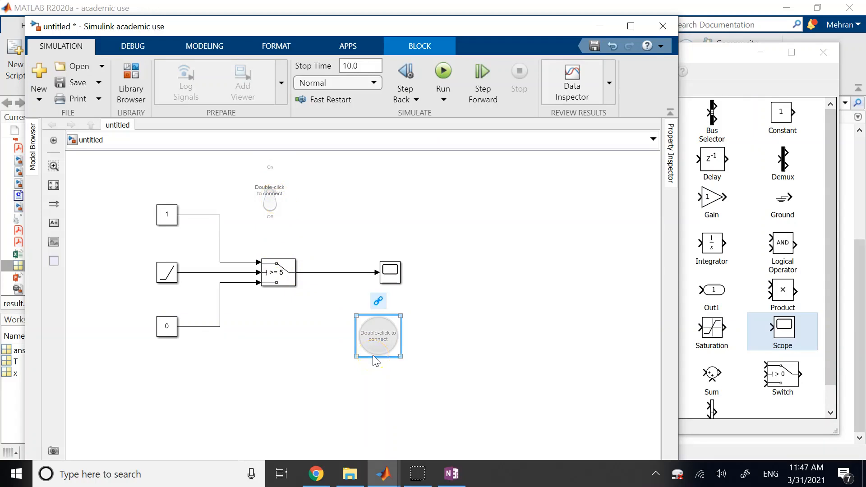
Connect the Lamp to the Switch:1 signal running from the Switch block to the Scope
double_click(376, 347)
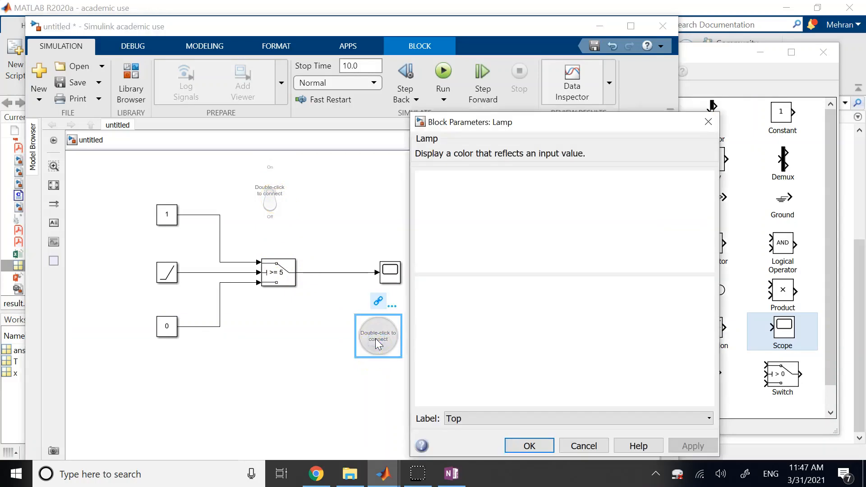
click(320, 272)
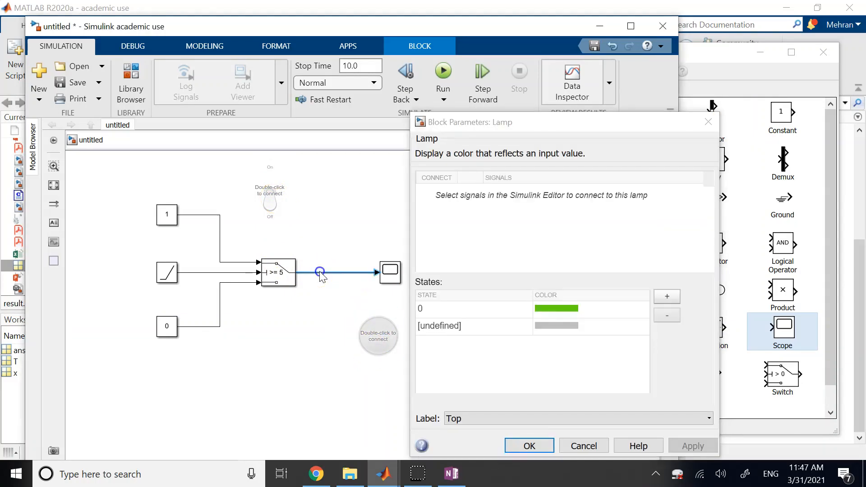
click(436, 192)
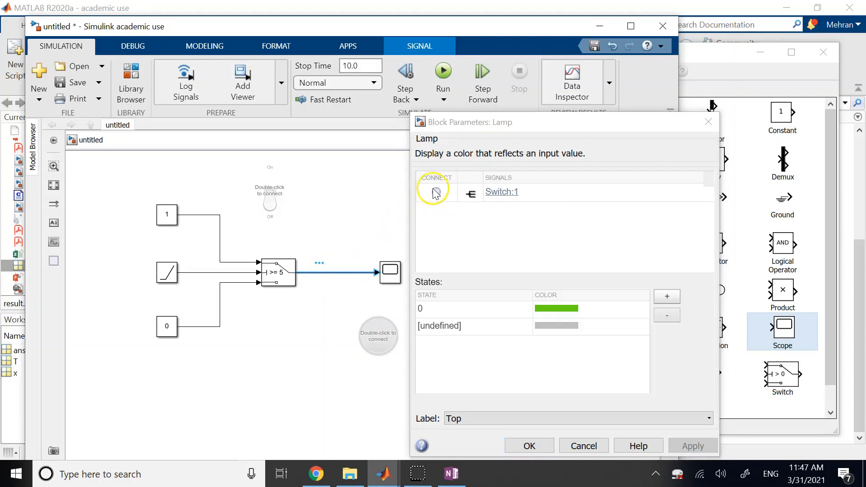
click(435, 190)
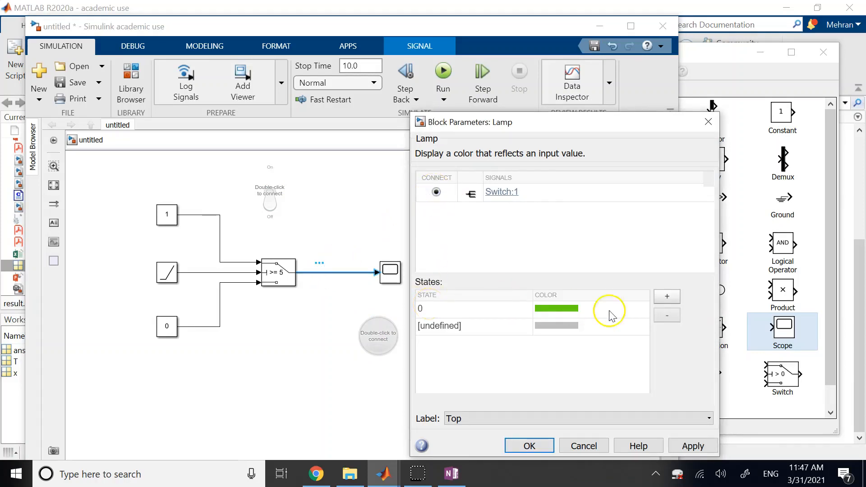
Set the Lamp's color for state 0 to the standard orange-red and apply the Lamp parameters
click(575, 311)
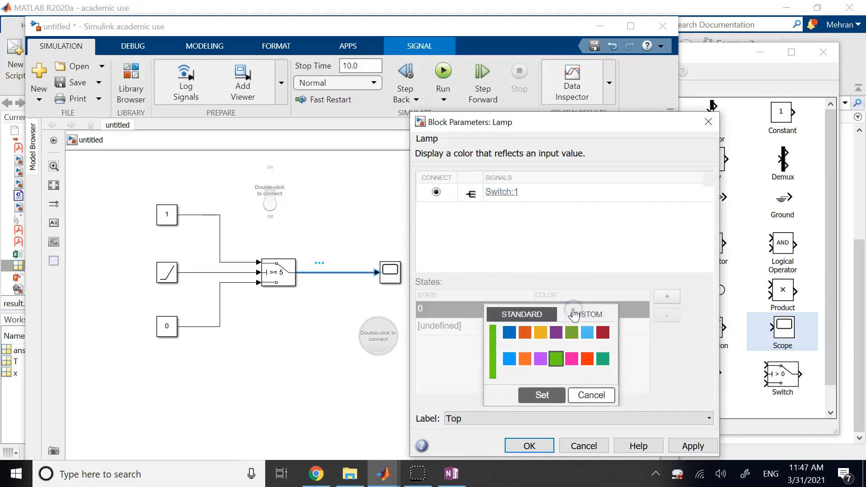
click(588, 360)
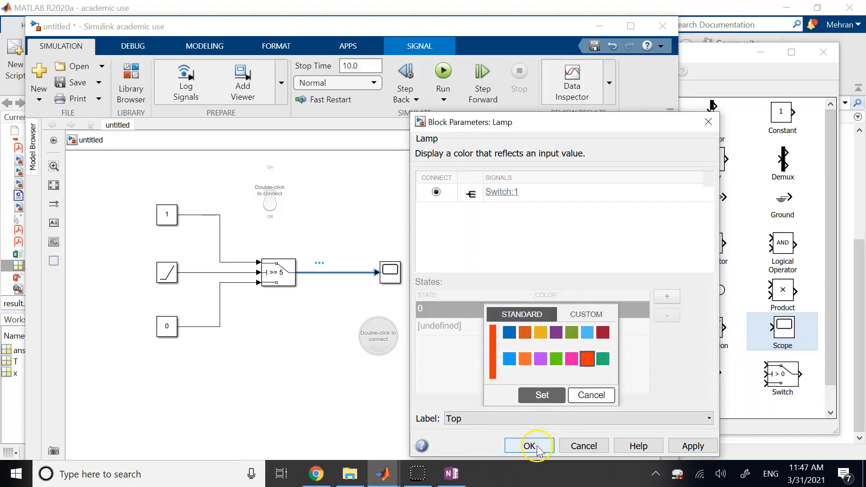
click(546, 393)
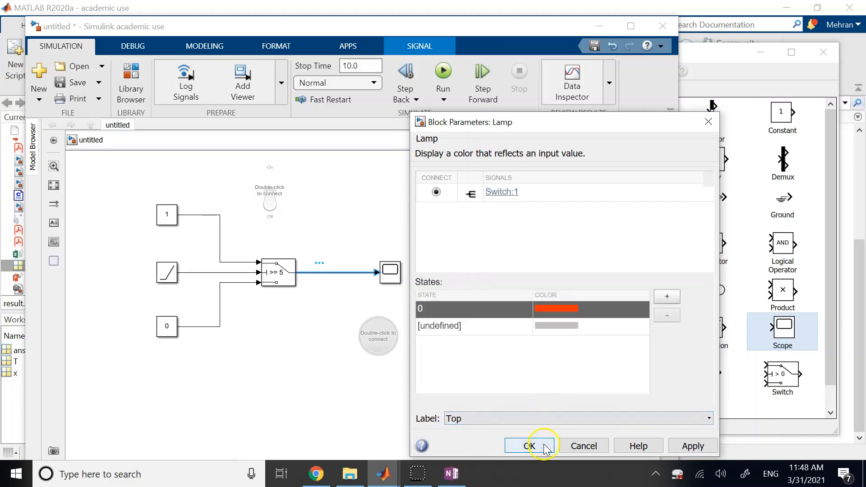
click(531, 446)
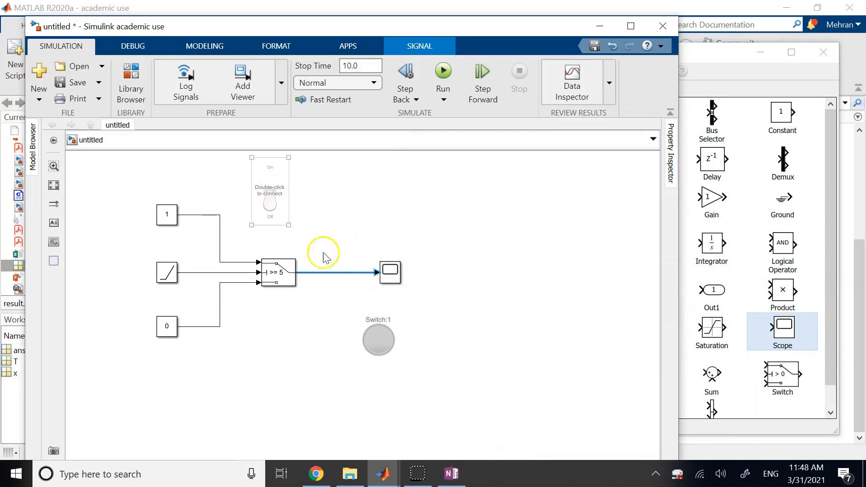
Connect the Toggle Switch to the Constant1:Value parameter and run the simulation
click(379, 343)
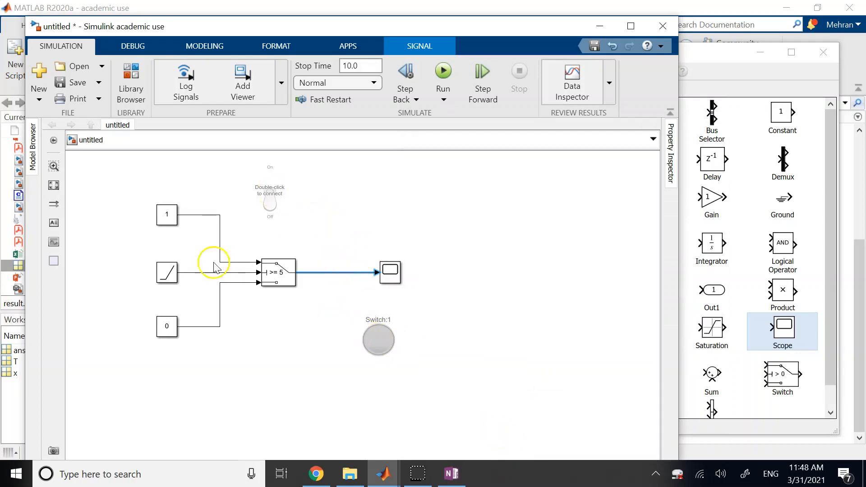
click(267, 208)
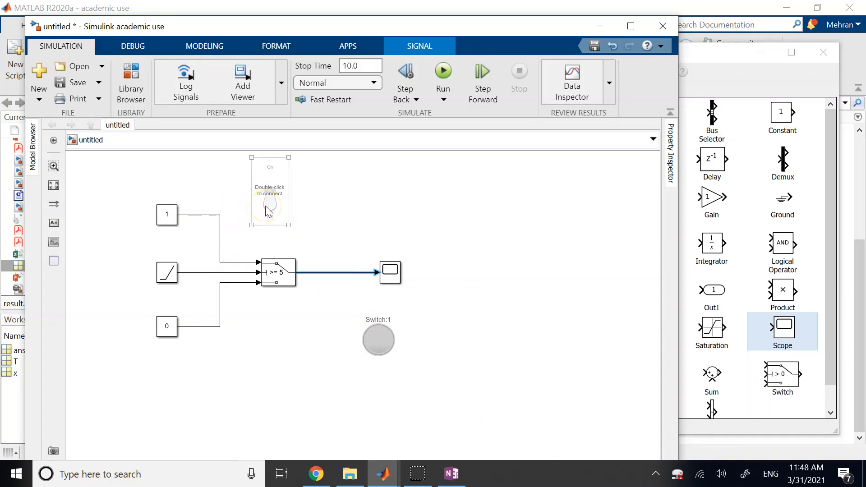
double_click(269, 210)
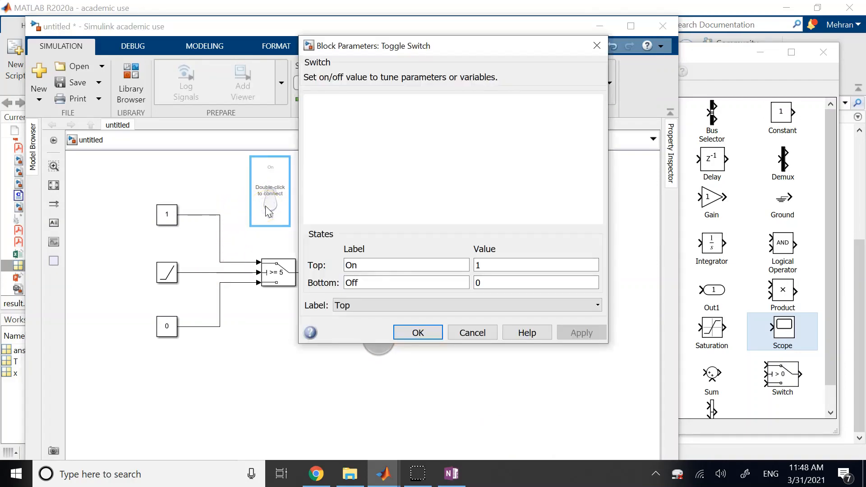
click(167, 215)
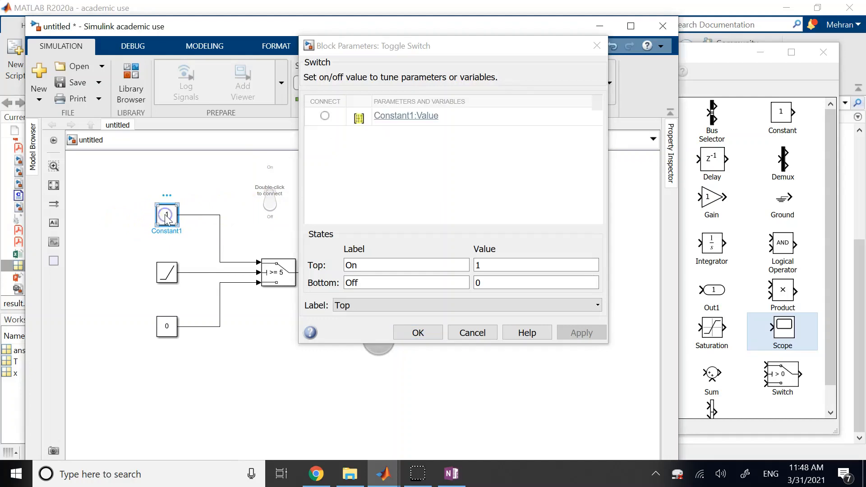
click(325, 117)
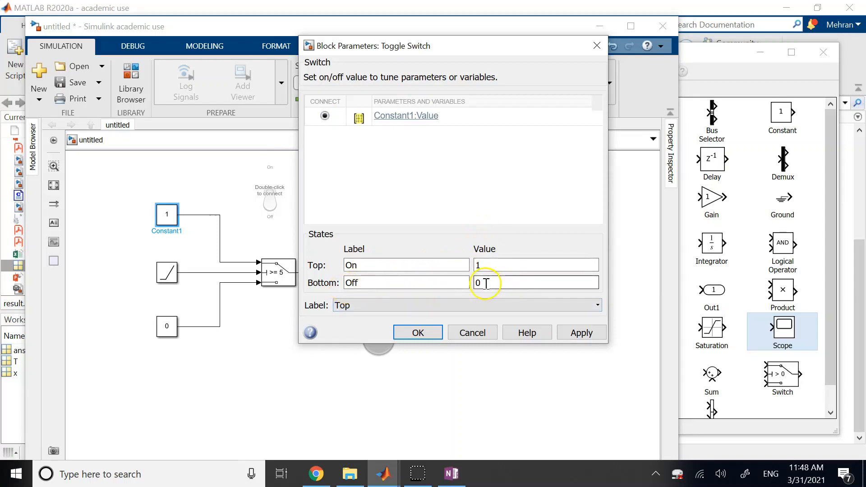
click(418, 333)
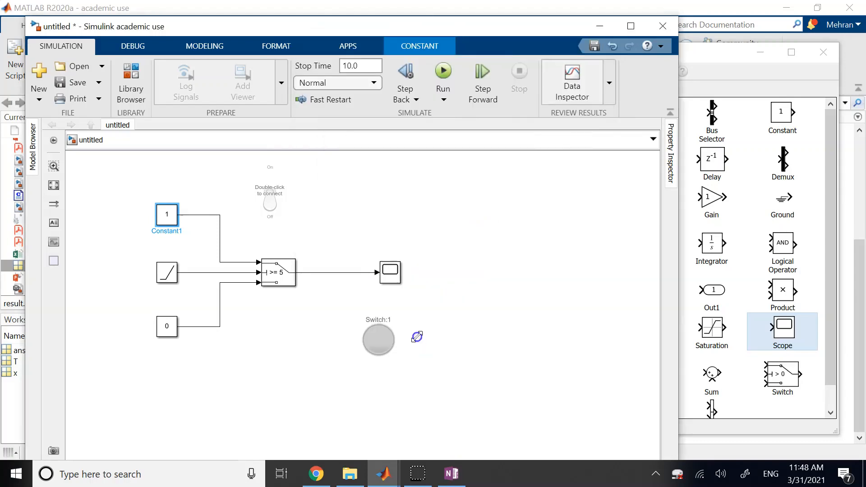
click(444, 72)
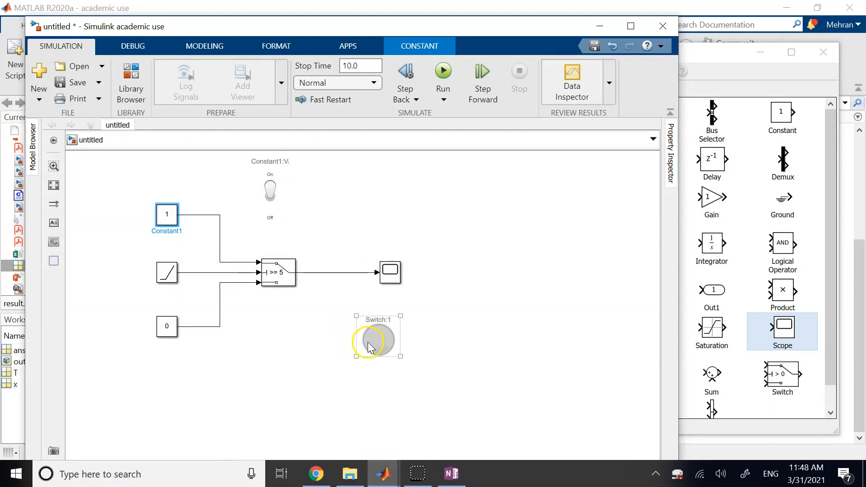
Review the Toggle Switch's parameter connection and its On and Off state values
double_click(275, 192)
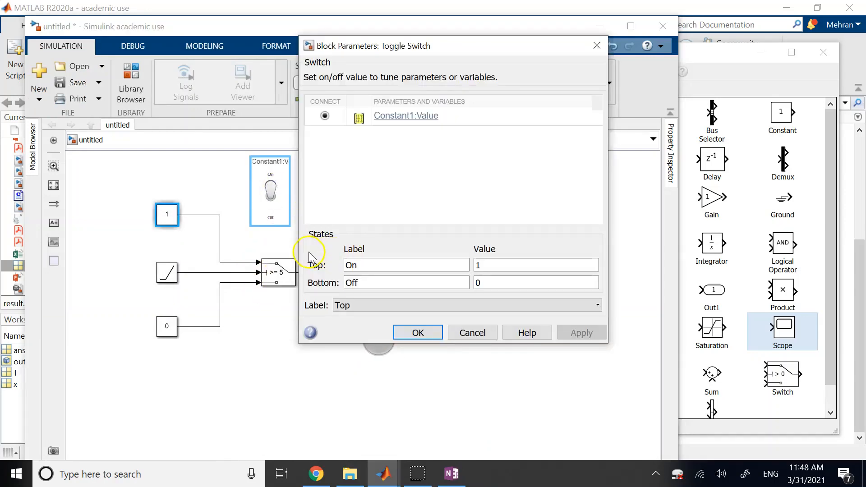
click(418, 333)
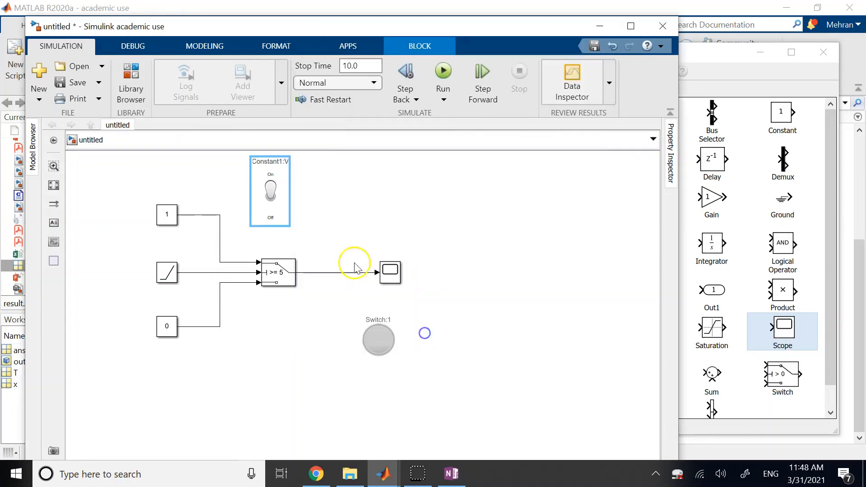
click(360, 231)
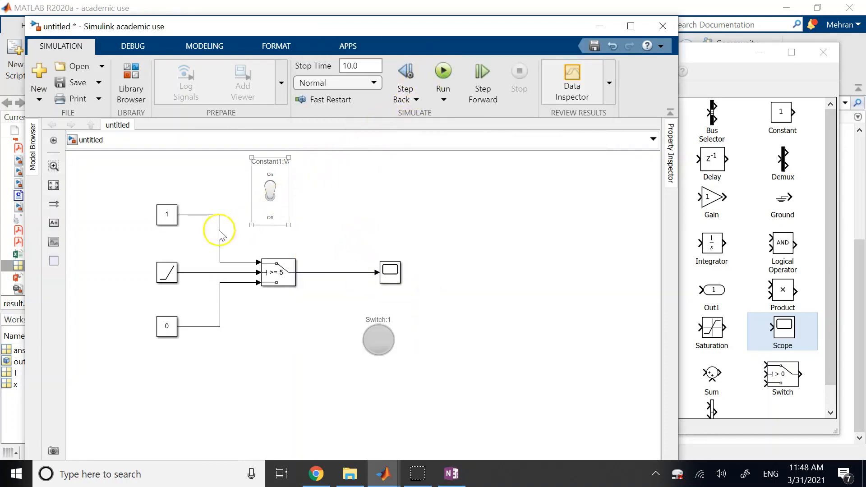
click(270, 199)
double_click(272, 202)
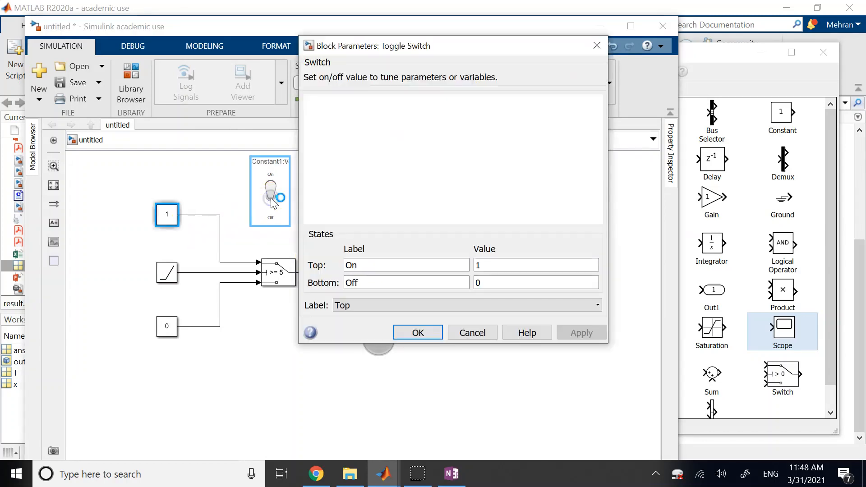
click(353, 283)
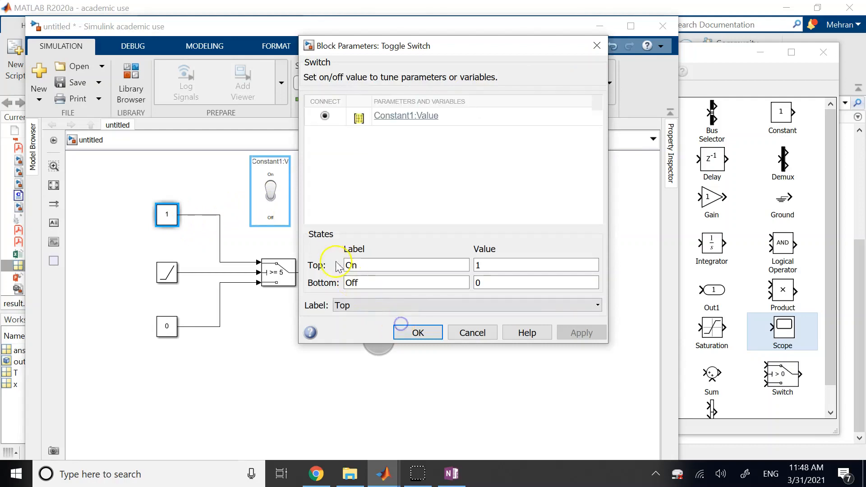
click(414, 332)
Flip the Toggle Switch to Off, back to On, and to Off again
click(271, 194)
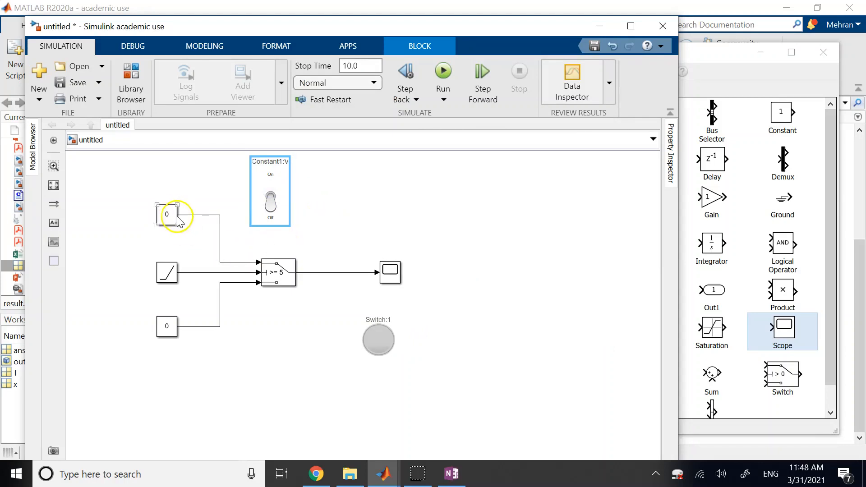
click(268, 213)
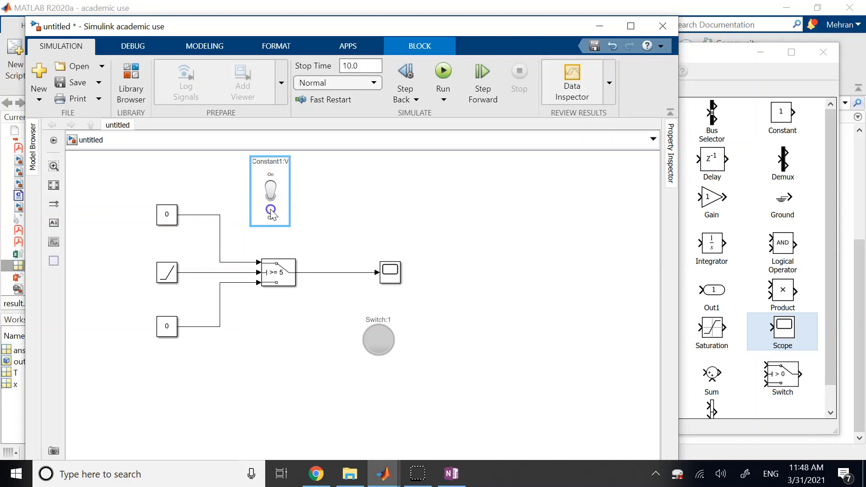
click(272, 190)
click(379, 334)
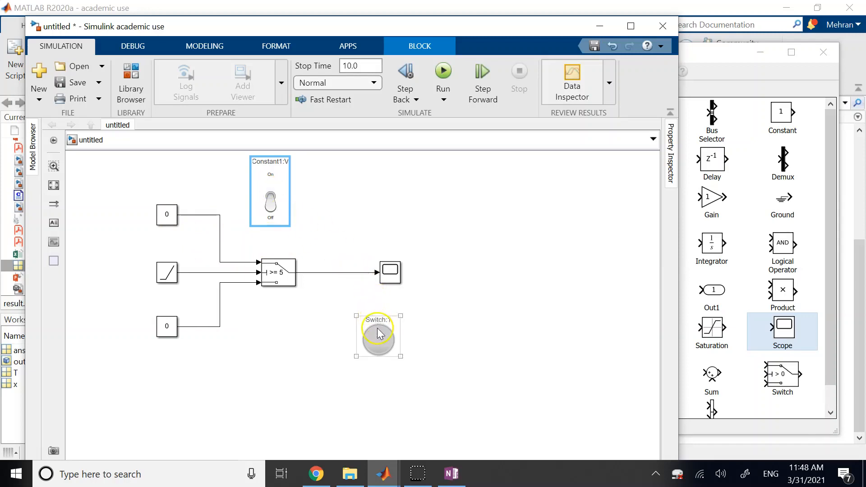
Review the Lamp's signal connection and its state 0 entry, accept the parameters, and run the simulation
double_click(379, 336)
click(336, 270)
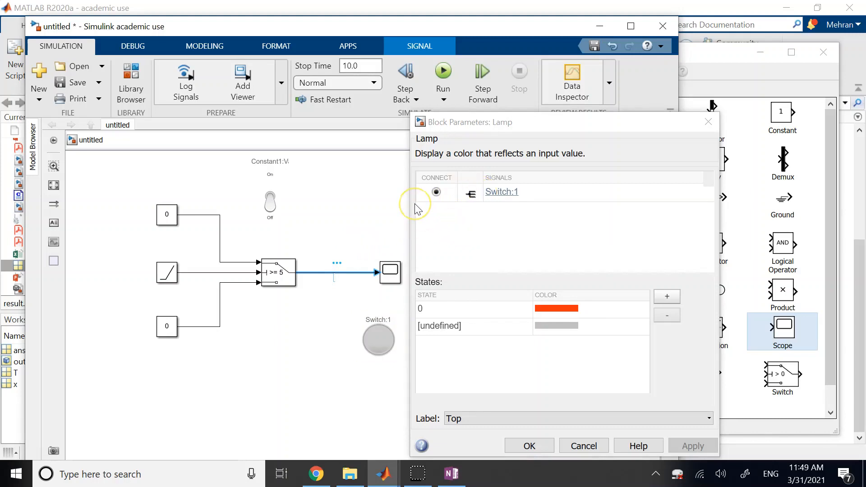
double_click(441, 310)
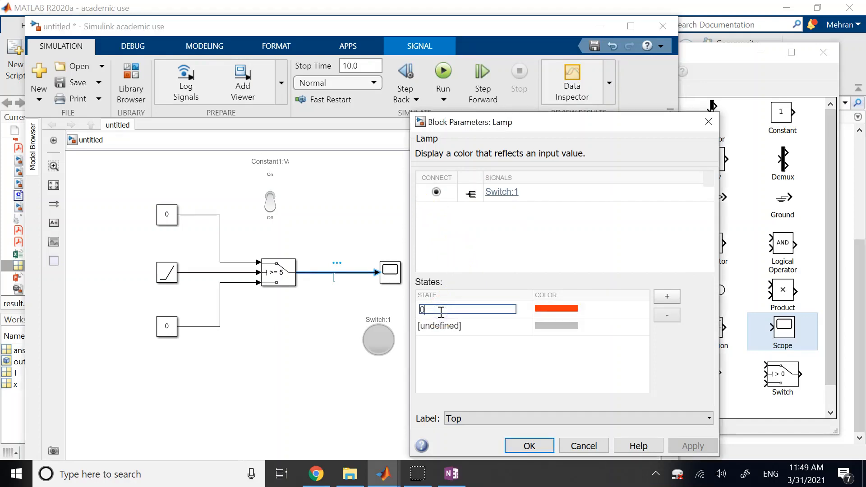
click(527, 445)
click(443, 84)
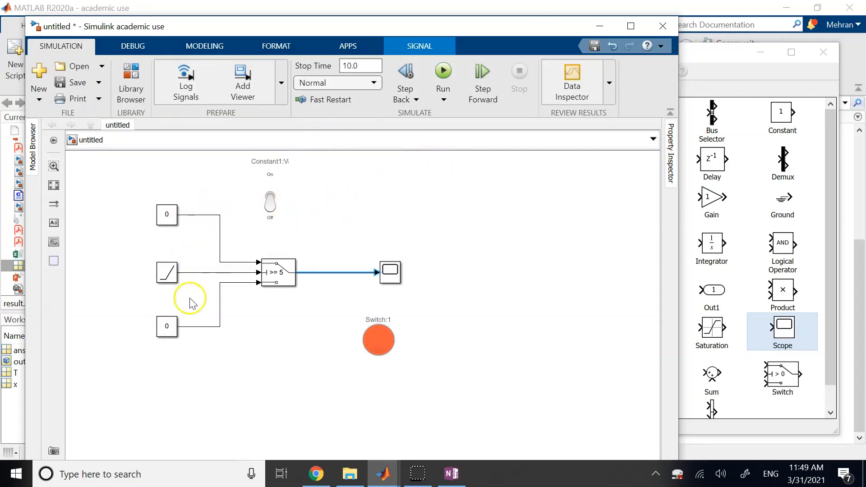
click(163, 221)
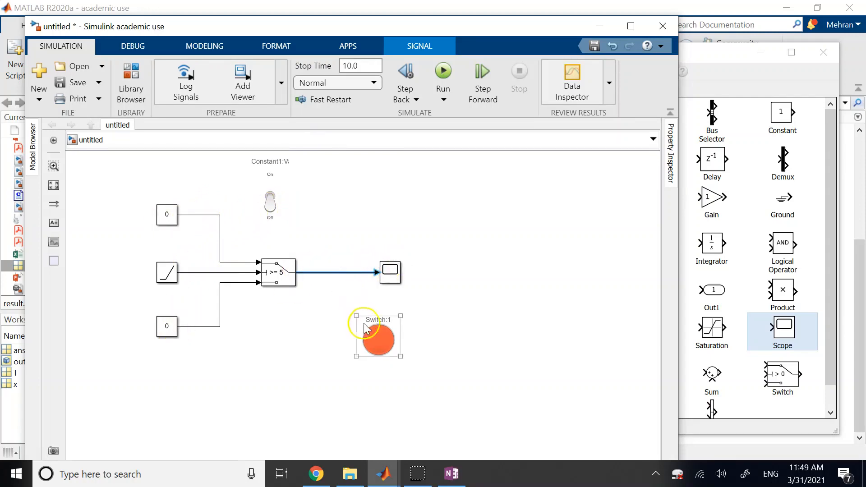
Change the Lamp's orange-red state value to 1 and accept the parameters
double_click(391, 344)
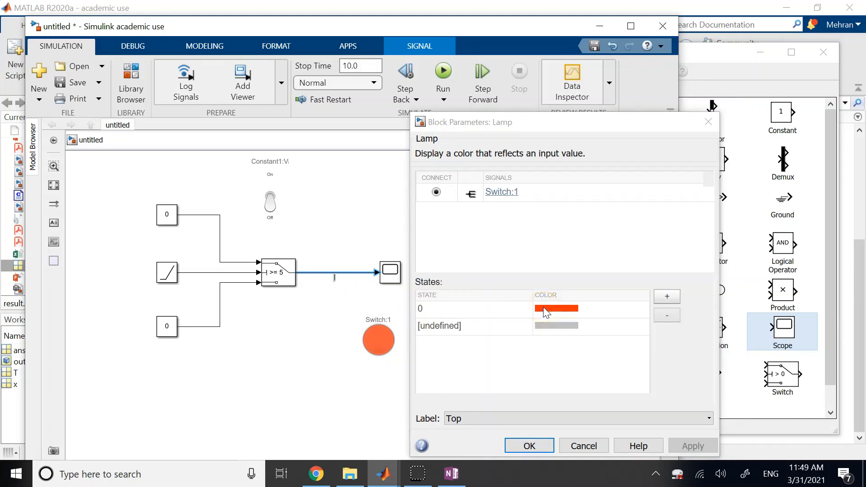
double_click(440, 309)
text(1)
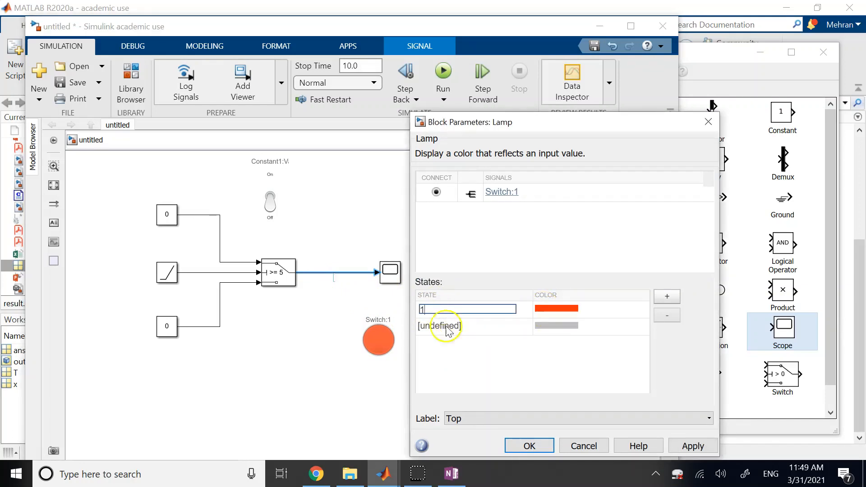
click(358, 392)
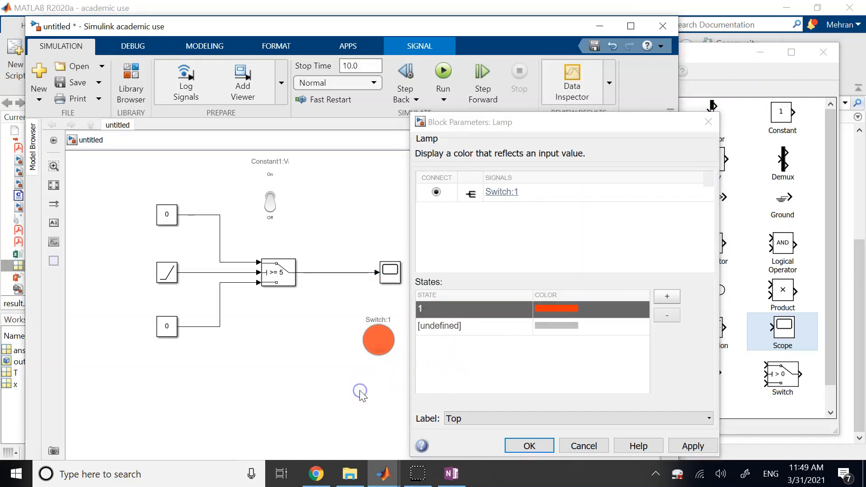
click(450, 329)
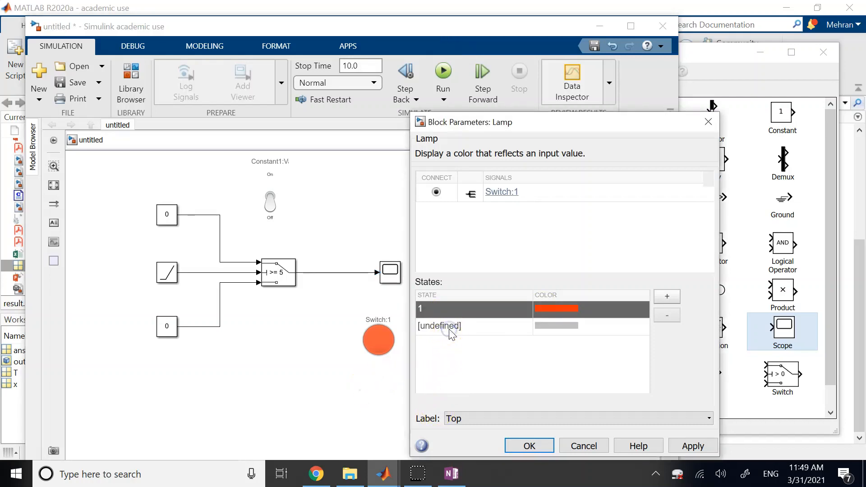
click(530, 446)
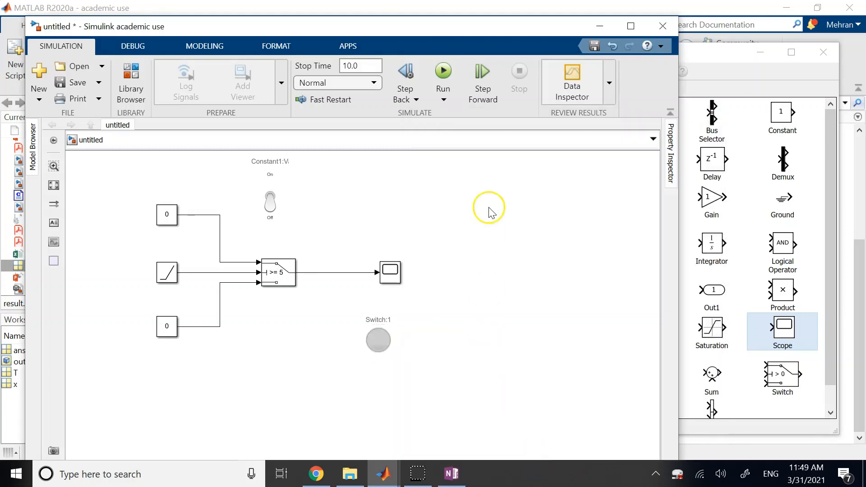
Flip the Toggle Switch to On and run the simulation with the updated Lamp
click(483, 86)
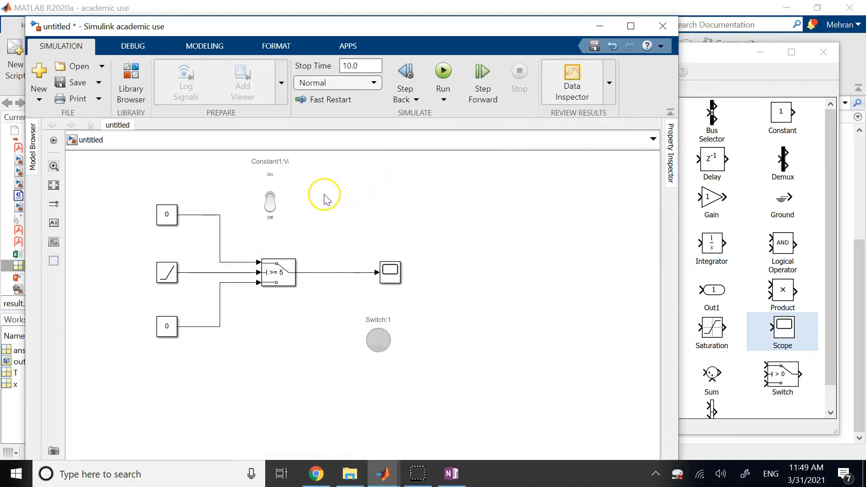
click(272, 208)
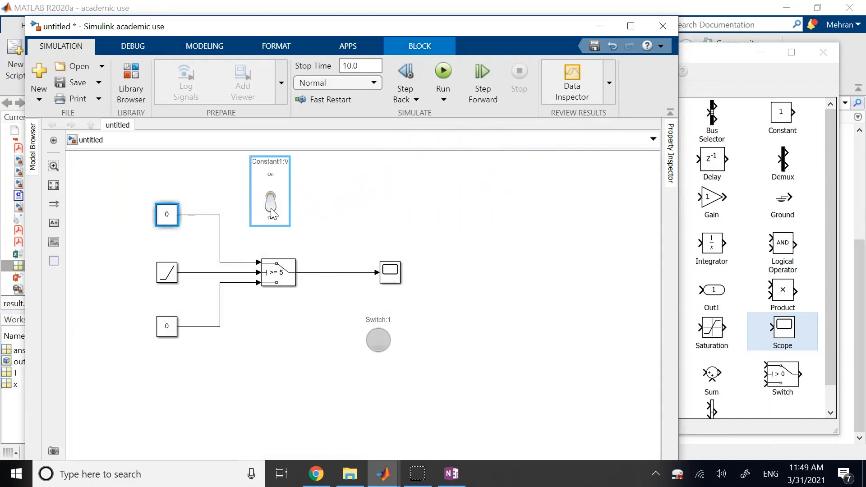
click(444, 85)
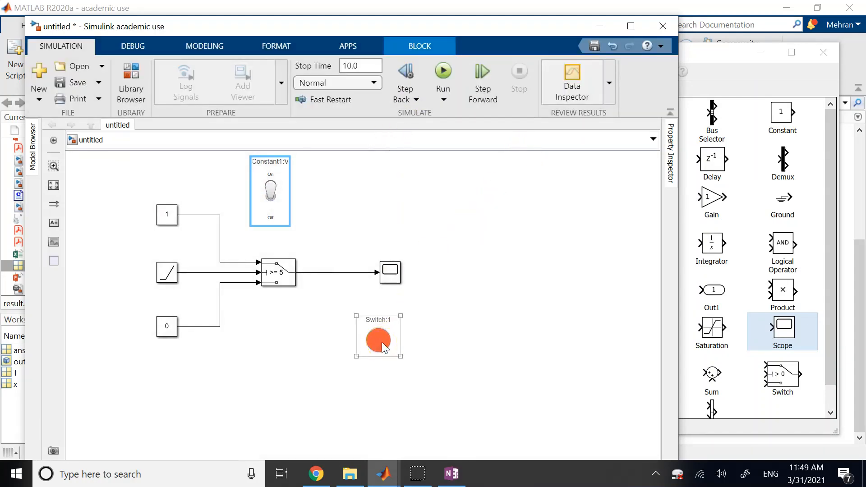
click(281, 237)
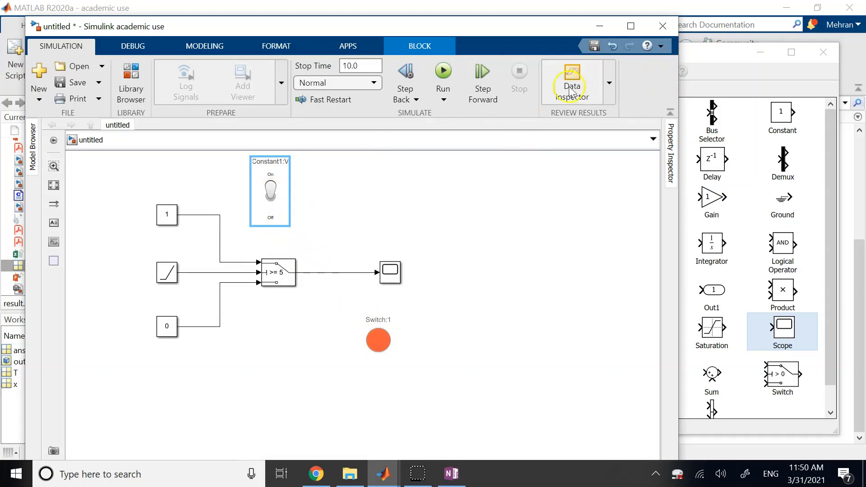
Advance the simulation forward step by step several times with the Toggle Switch On, and stop it
click(482, 75)
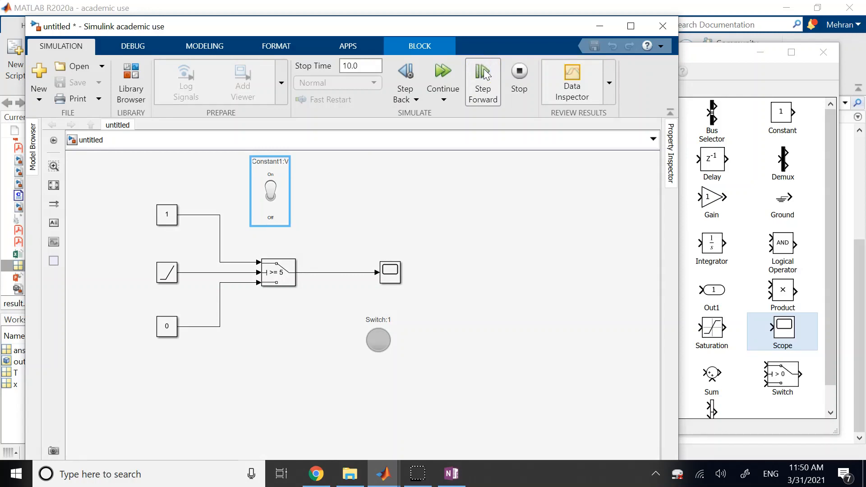
click(485, 74)
click(485, 74)
click(270, 194)
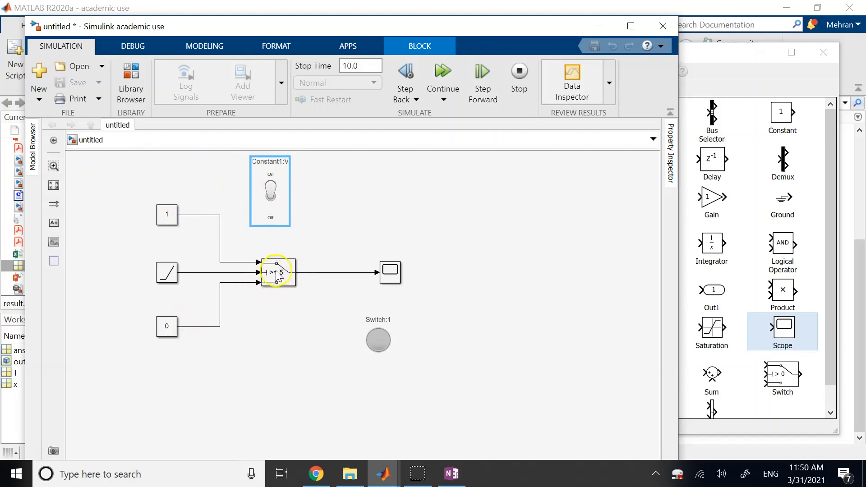
click(482, 77)
click(482, 76)
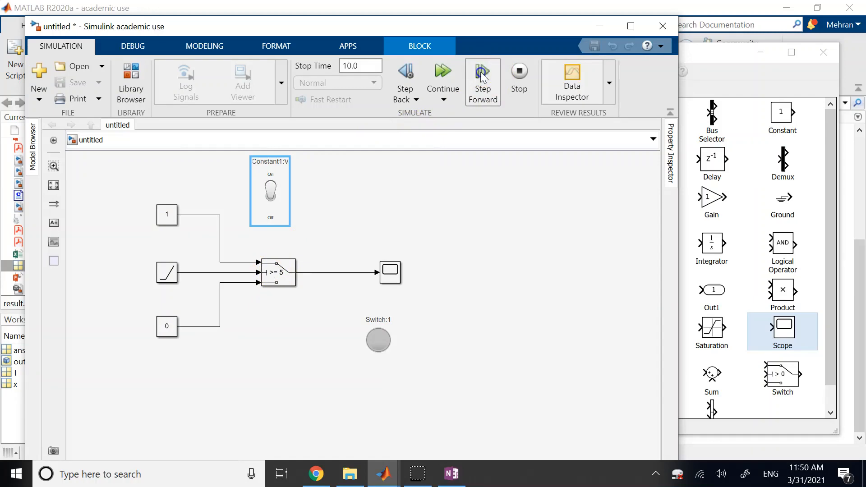
click(481, 72)
click(481, 72)
click(480, 71)
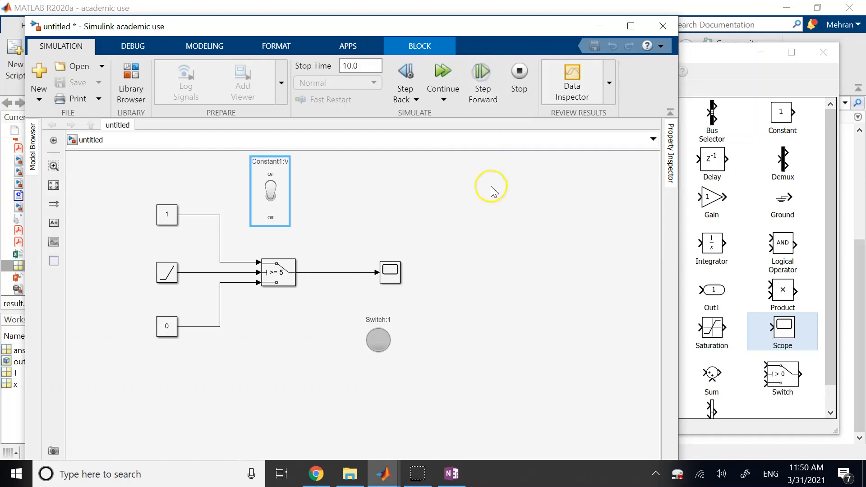
click(519, 76)
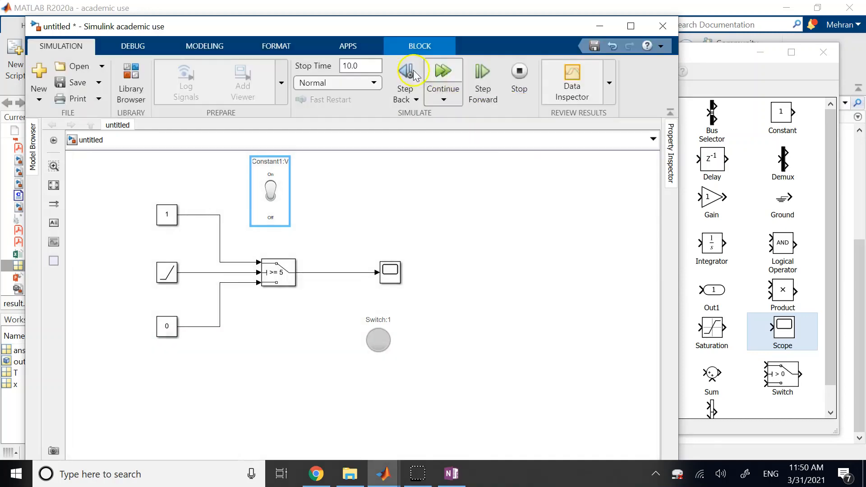
Enable stepping back in the simulation stepping options and set the move back/forward amount to 50 steps
click(409, 73)
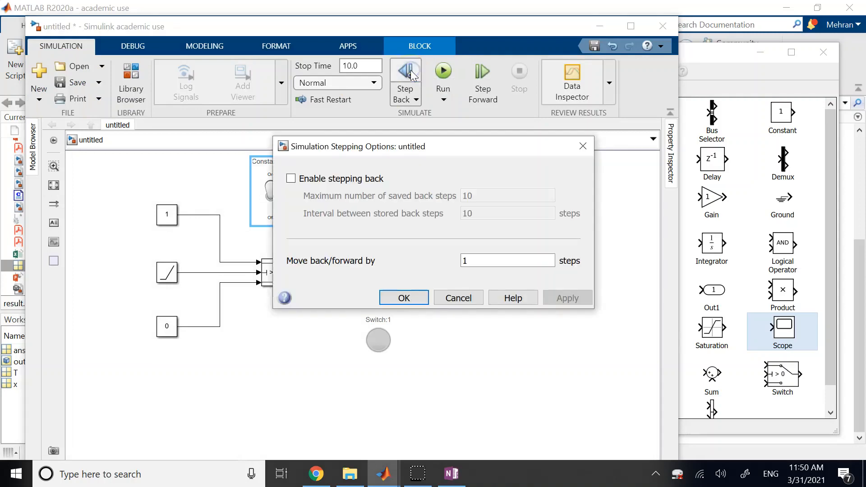
click(291, 179)
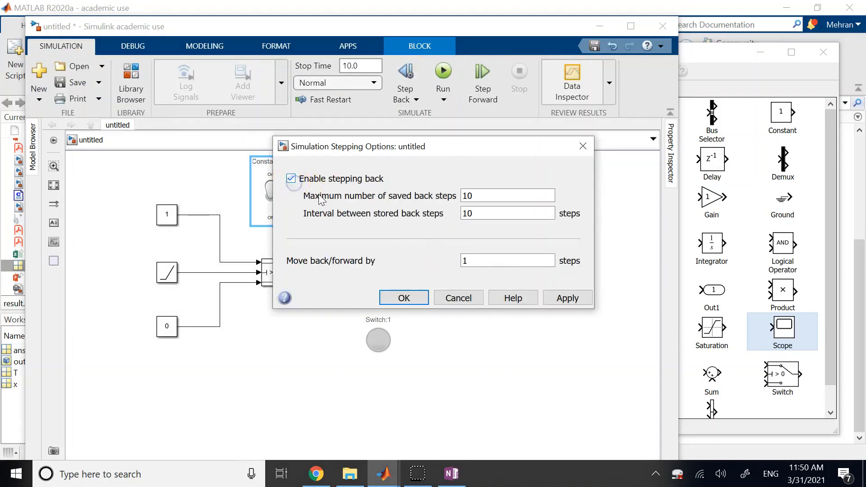
double_click(489, 261)
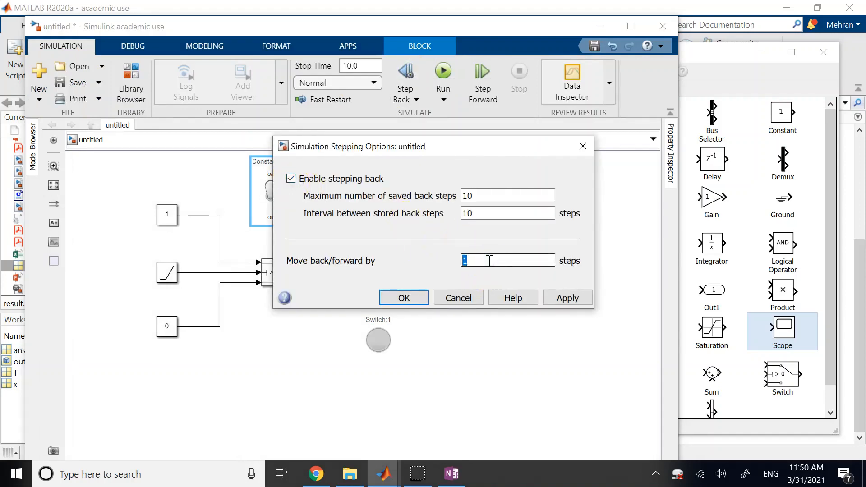
text(50)
click(409, 298)
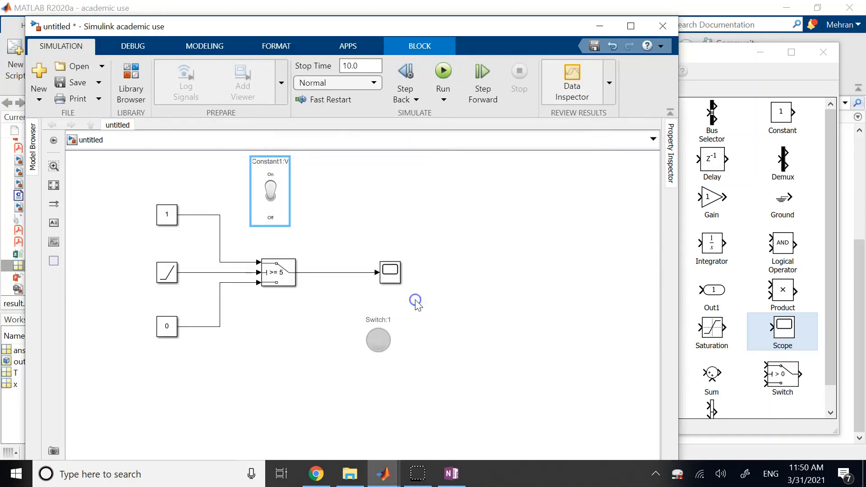
Step the simulation forward in 50-step increments and stop it
click(482, 81)
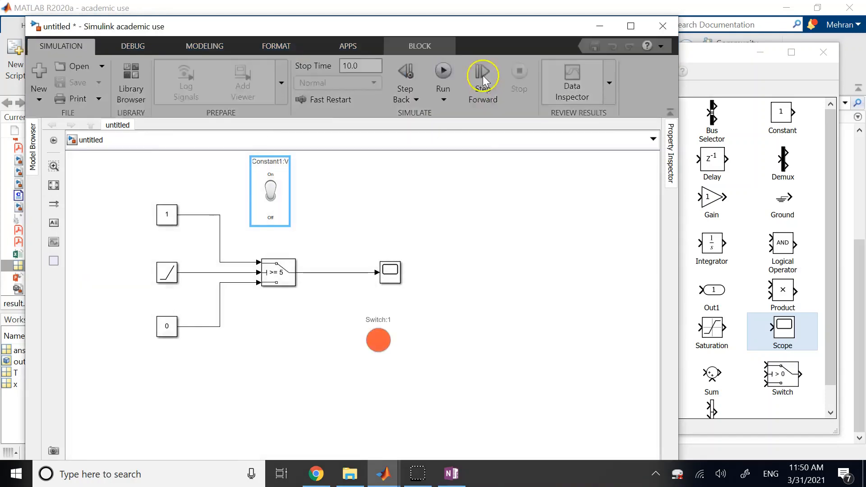
click(482, 78)
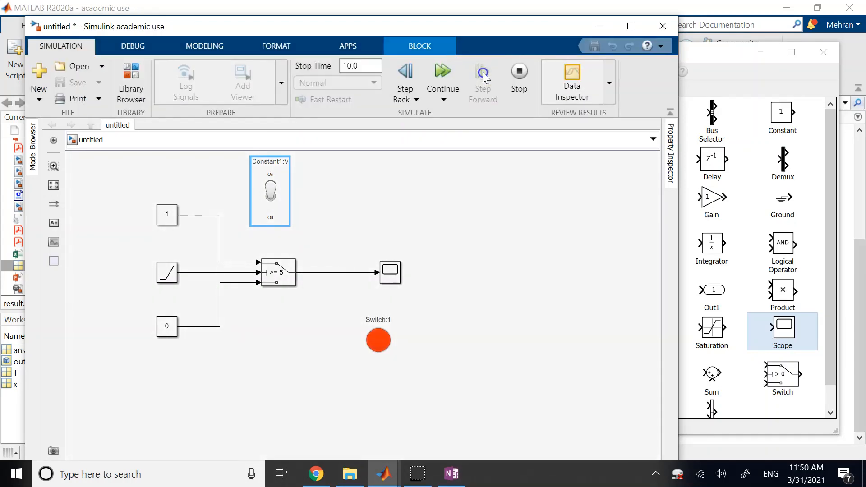
click(519, 72)
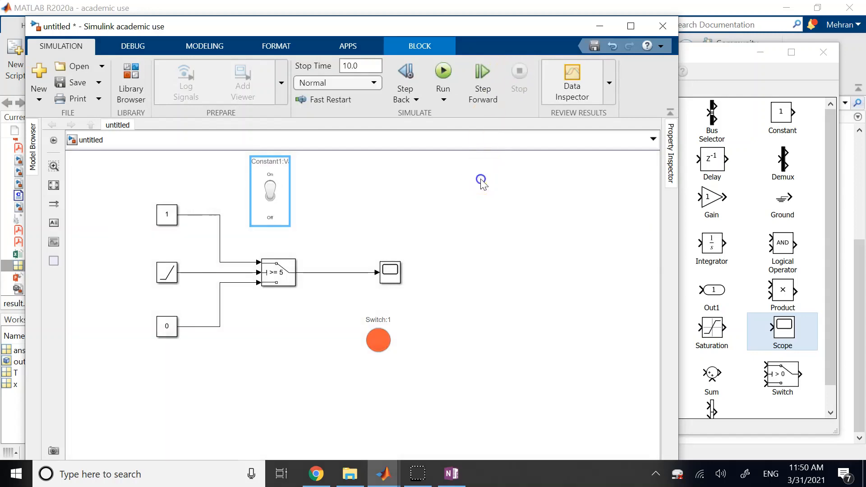
Set the move back/forward amount in the simulation stepping options to 1 step
click(417, 72)
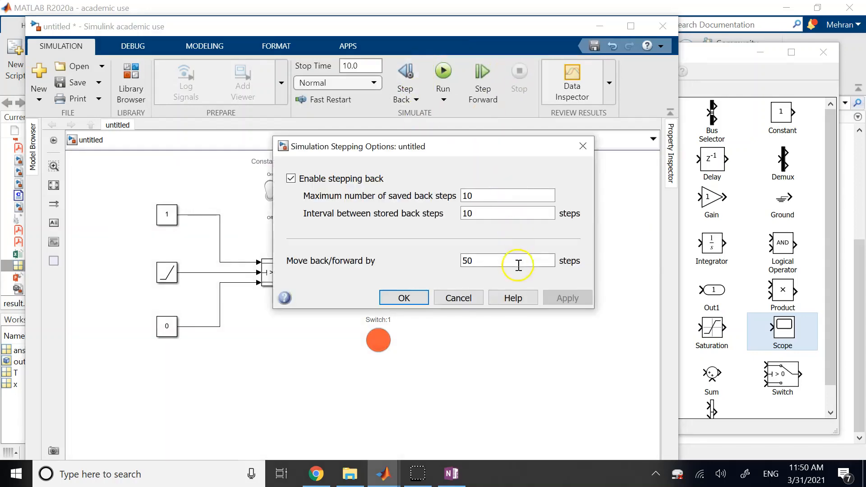
double_click(505, 263)
text(1)
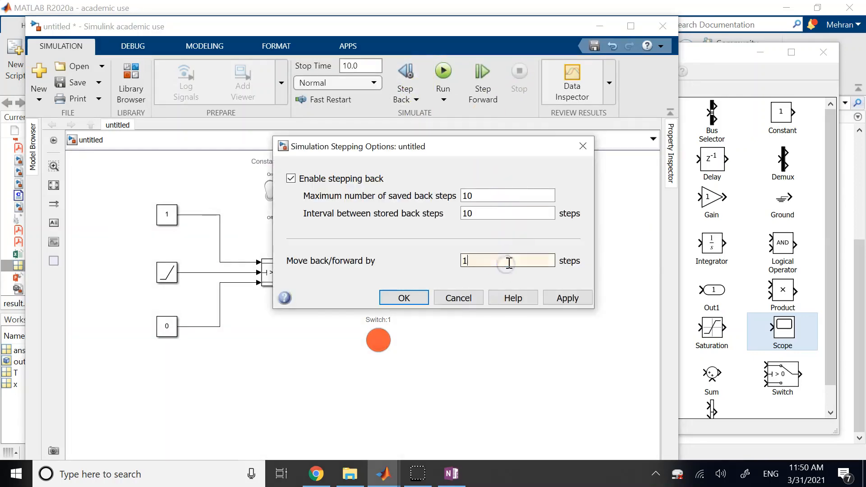
click(414, 299)
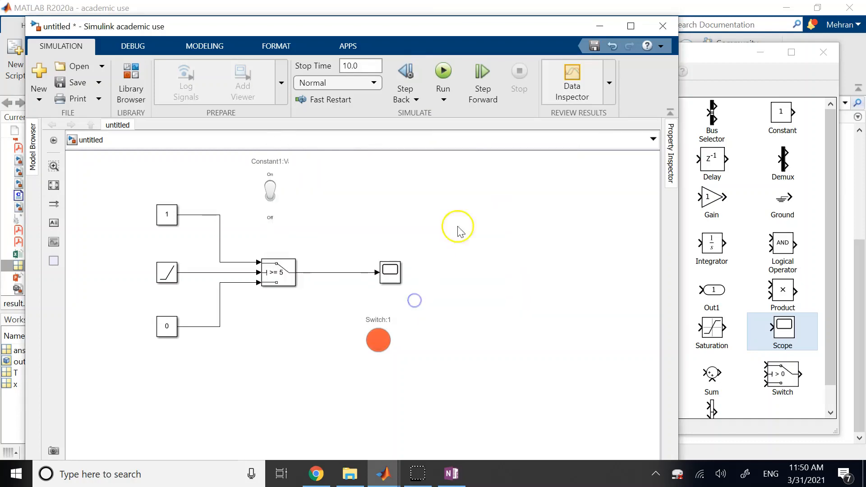
Run the simulation, advance it one step at a time with the Toggle Switch On, and stop it
click(444, 74)
click(492, 82)
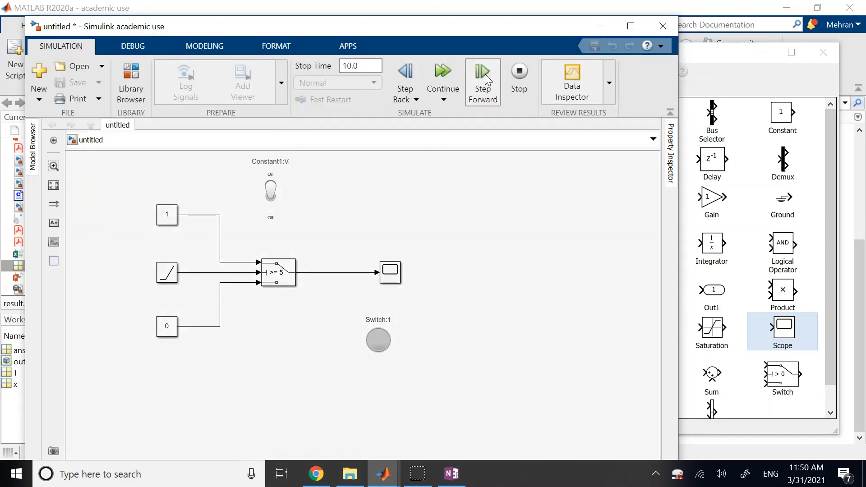
click(486, 74)
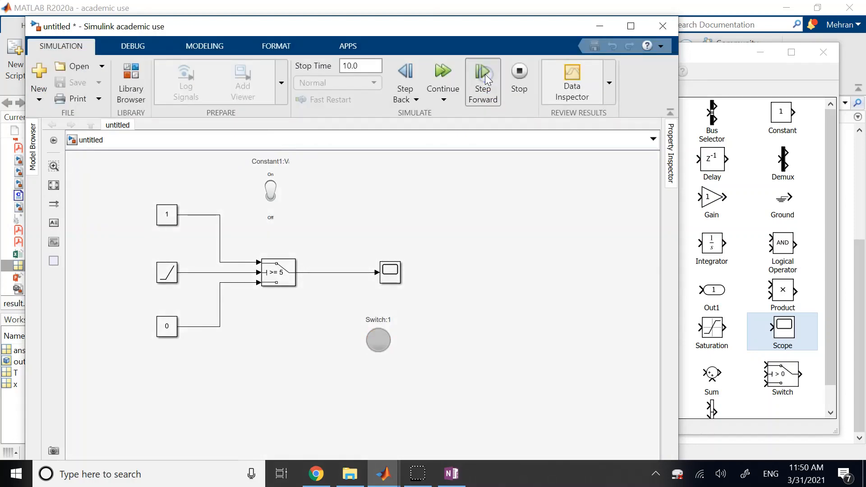
click(485, 75)
click(486, 75)
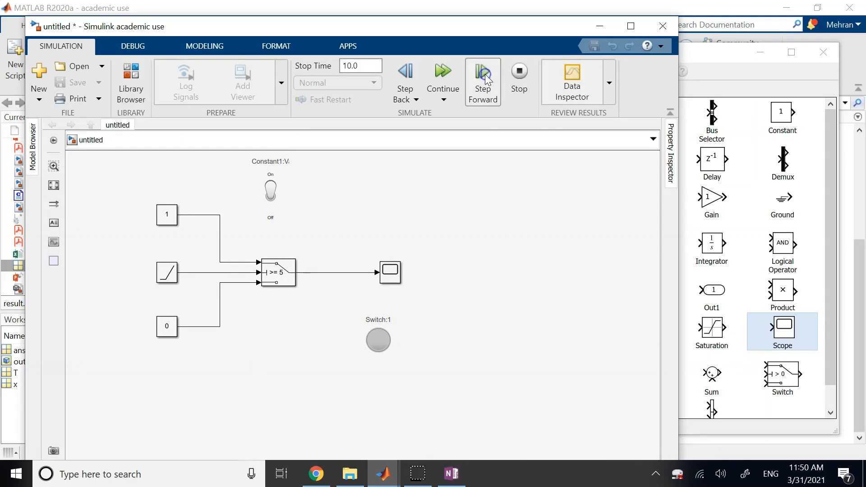
click(485, 74)
click(485, 74)
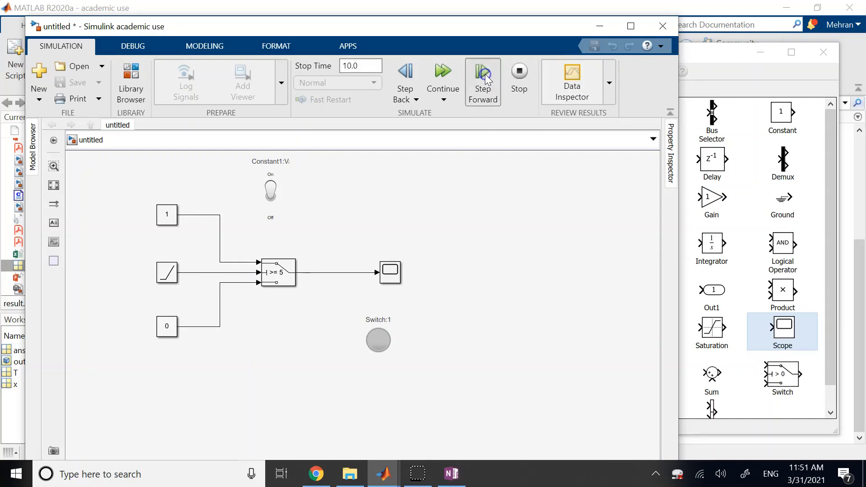
click(485, 74)
click(438, 83)
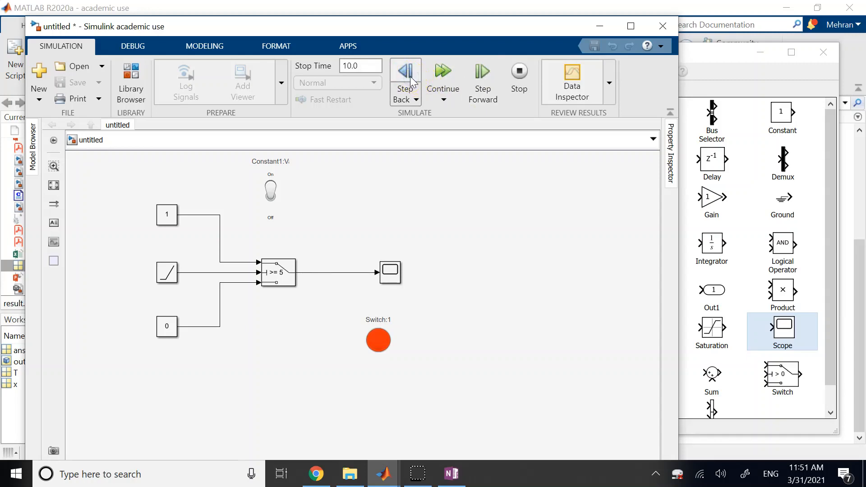
click(485, 78)
click(486, 76)
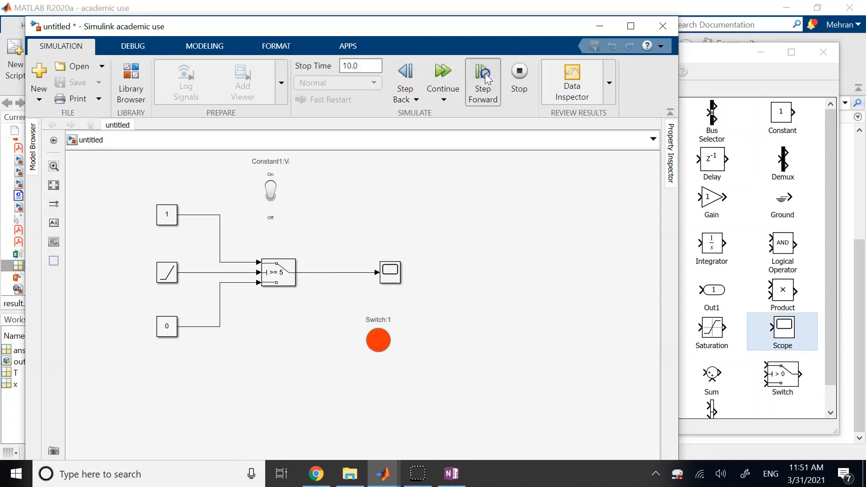
click(486, 76)
click(486, 78)
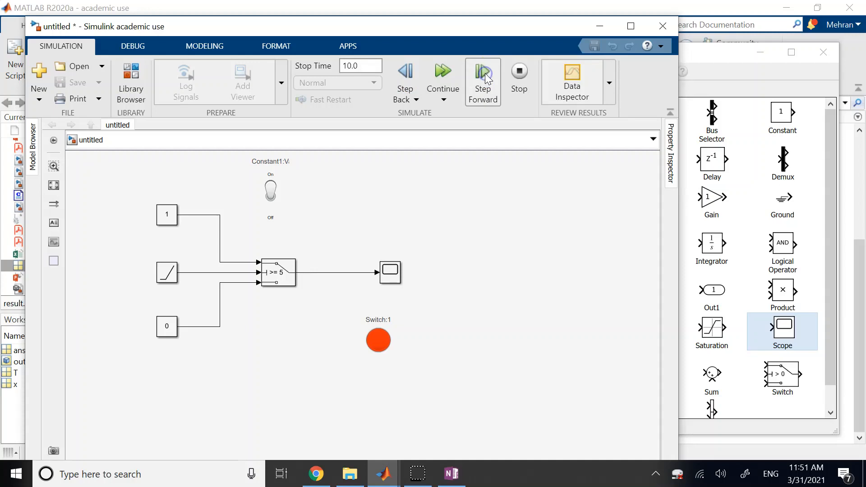
click(519, 73)
click(522, 216)
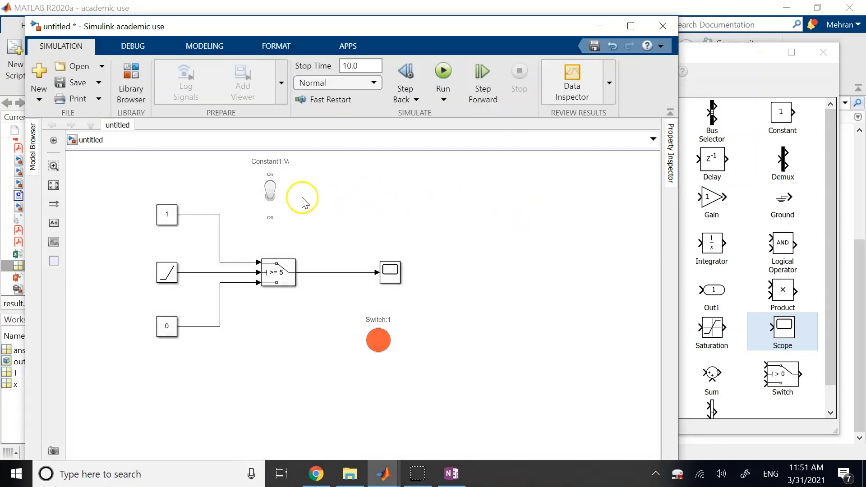
Set the Toggle Switch to Off and run the simulation
click(271, 192)
click(272, 184)
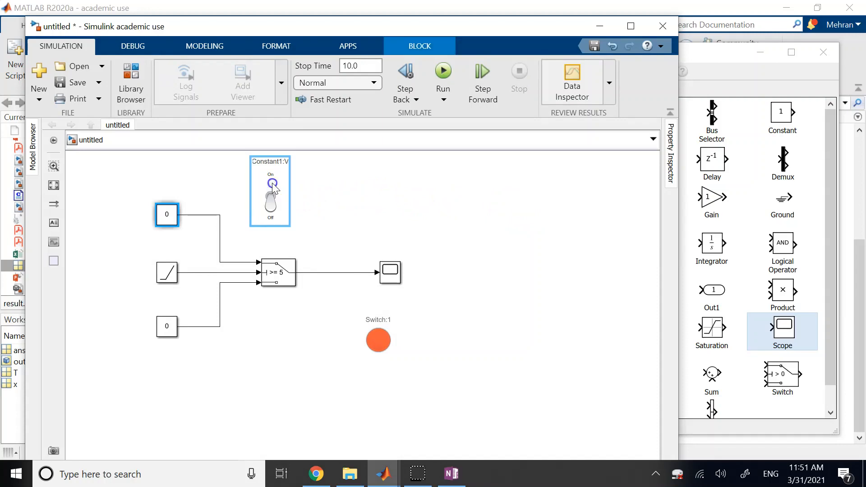
click(443, 88)
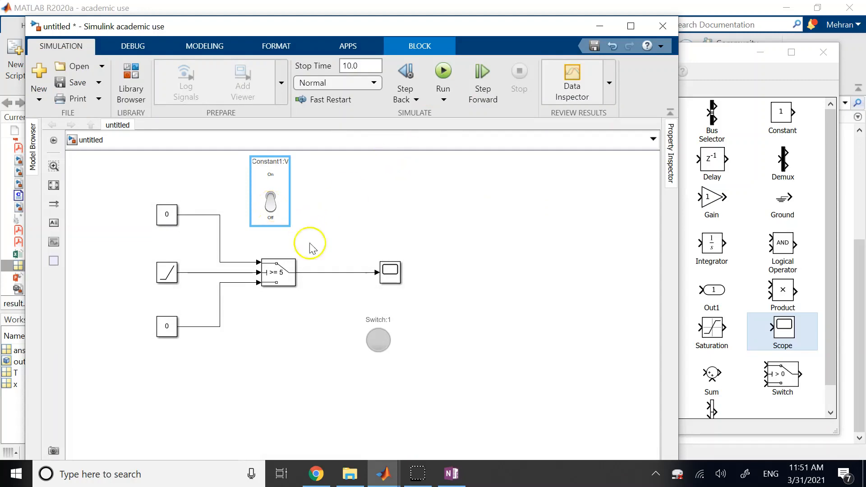
Maximize the model window and clear the selection of all blocks
drag(472, 373, 176, 174)
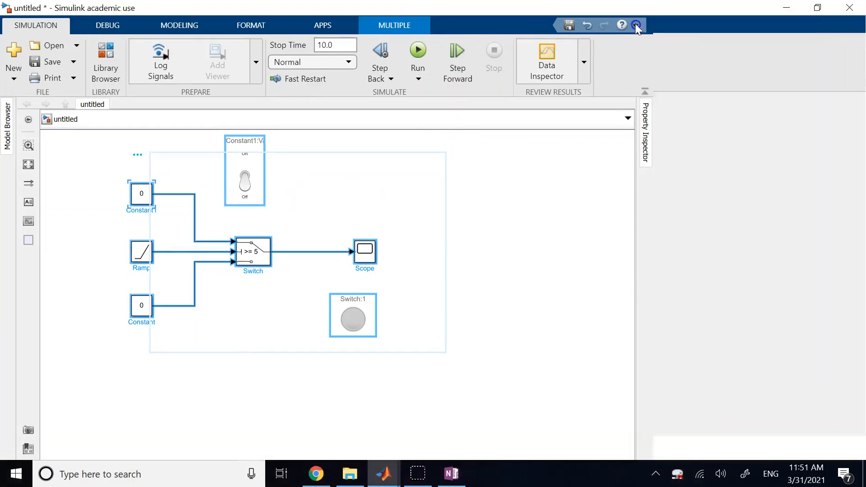
click(632, 26)
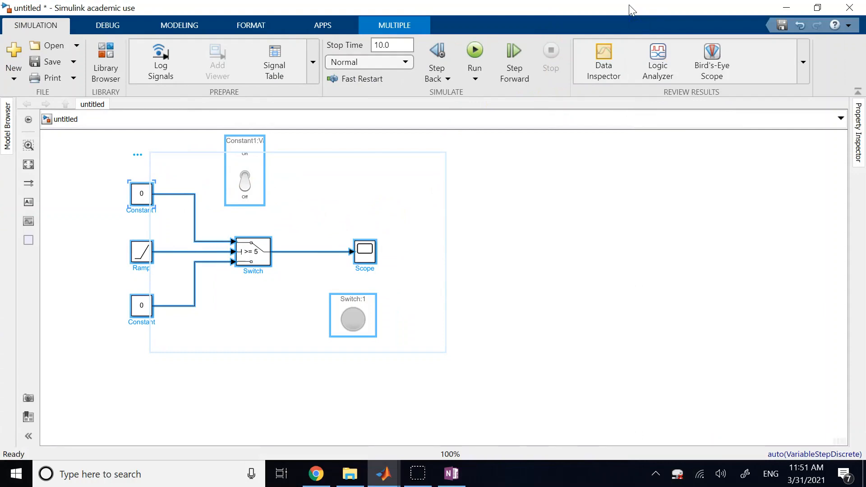
click(594, 234)
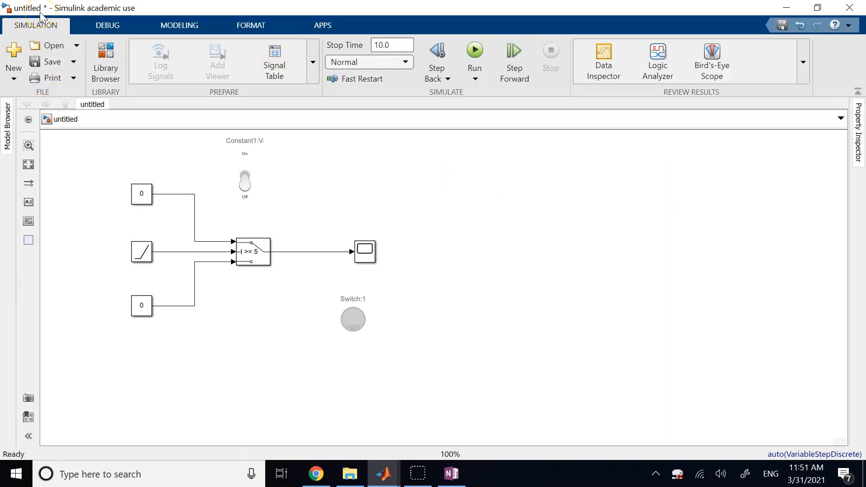
click(100, 27)
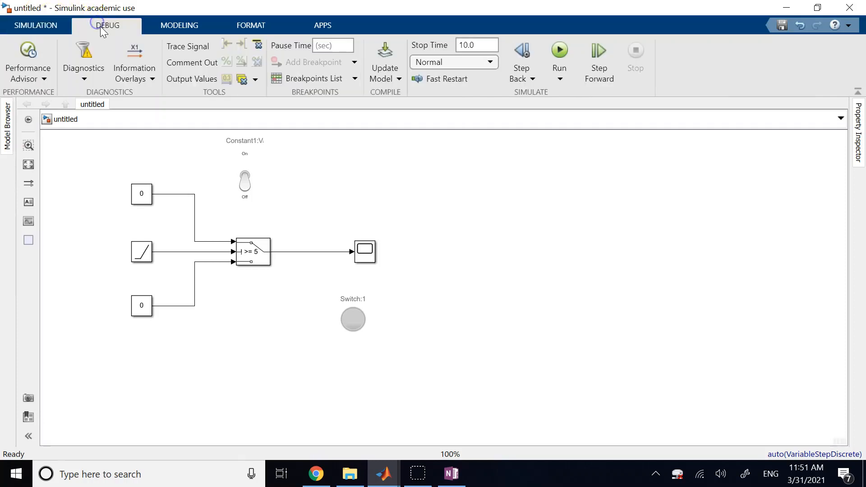
click(161, 28)
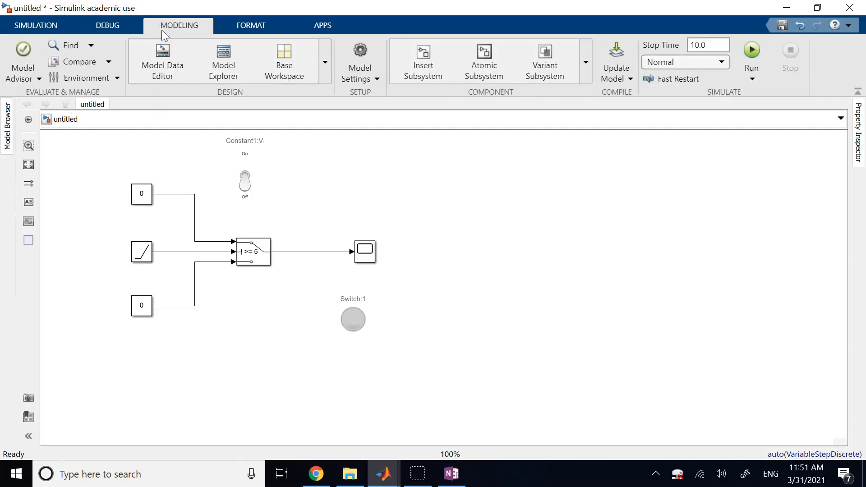
Set the model canvas background color to green with nothing selected
click(259, 25)
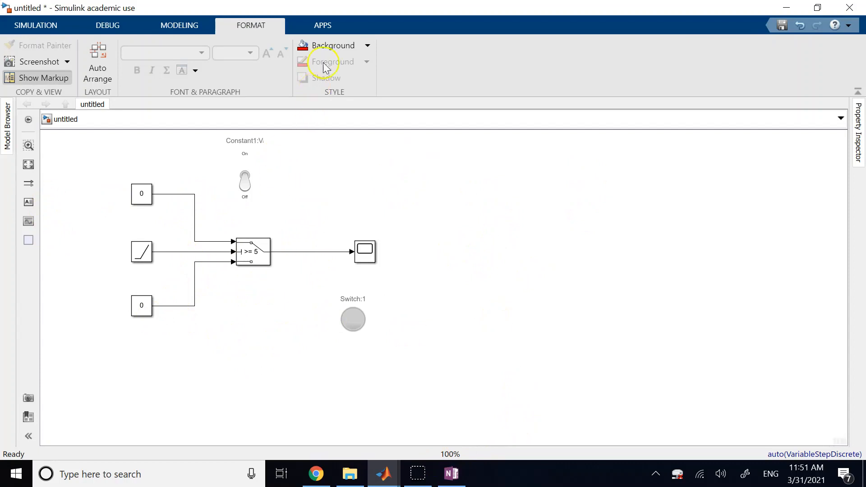
click(387, 198)
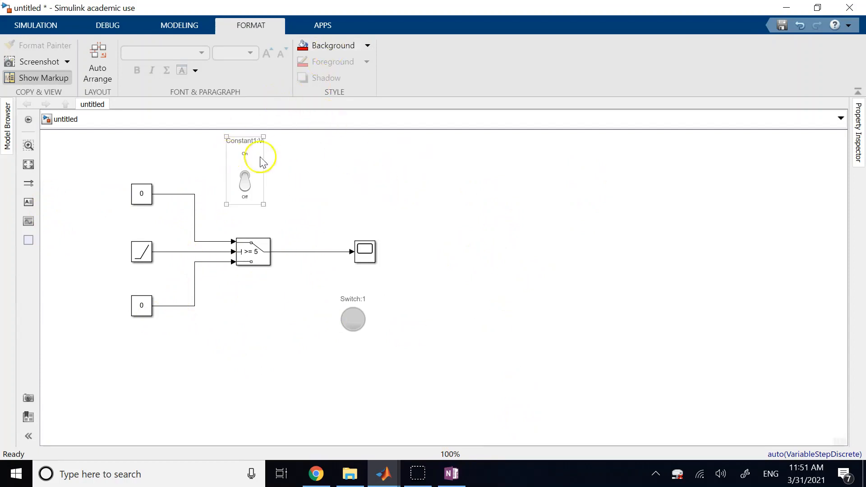
click(456, 165)
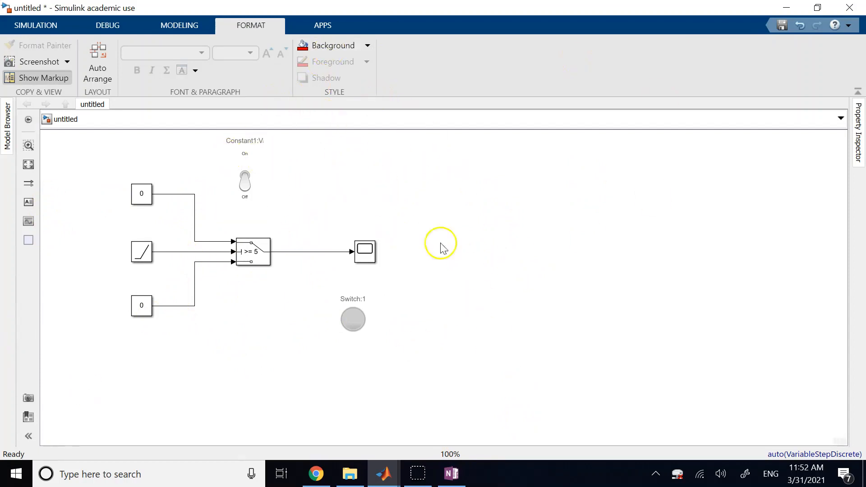
click(367, 46)
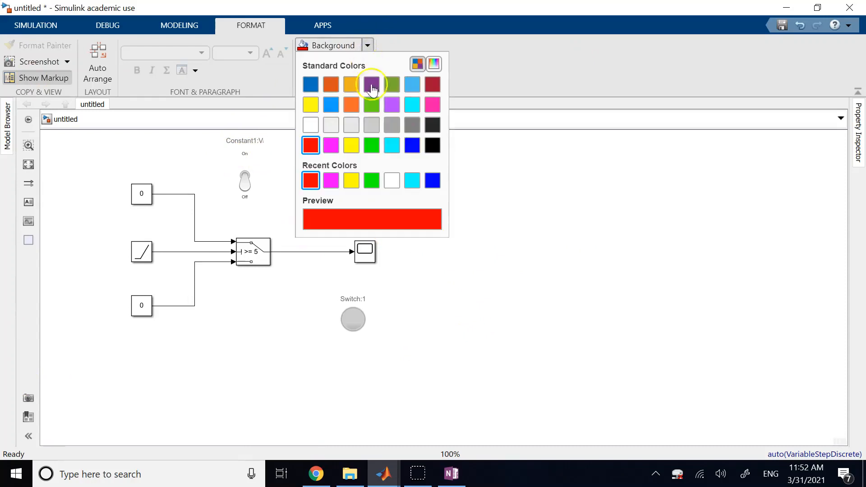
click(372, 105)
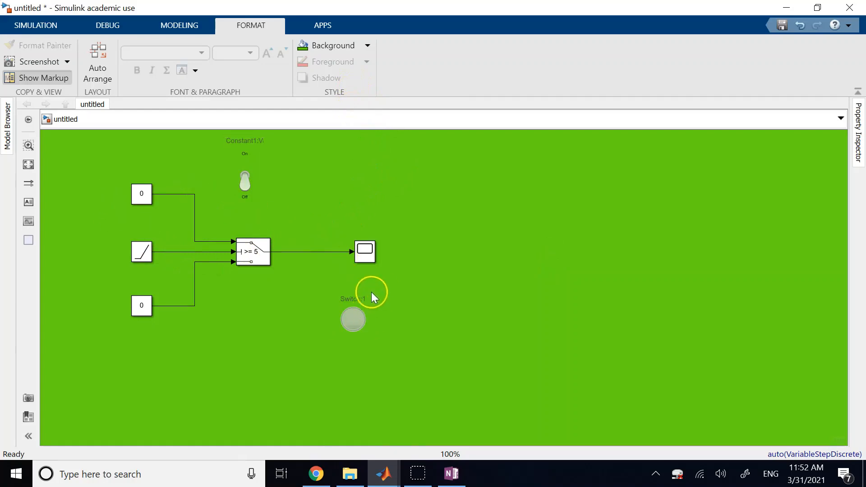
Toggle the Ramp block's shadow and set its foreground color to yellow
click(132, 195)
click(139, 249)
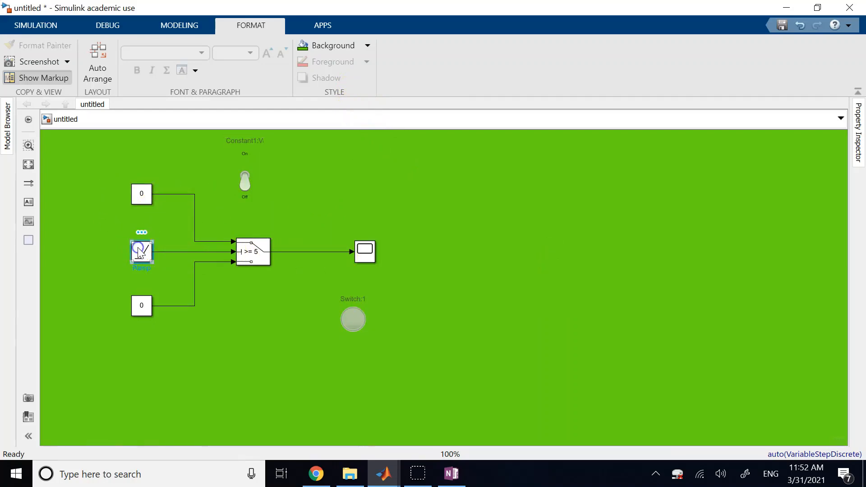
click(248, 185)
click(133, 257)
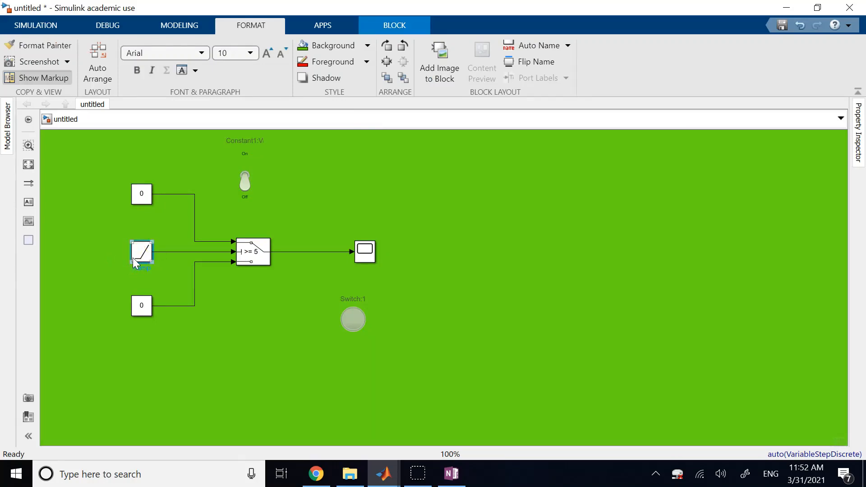
click(326, 78)
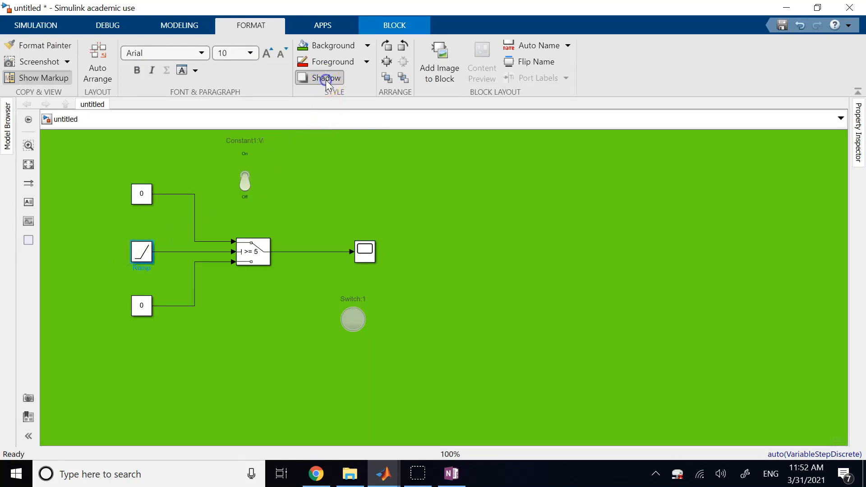
click(369, 62)
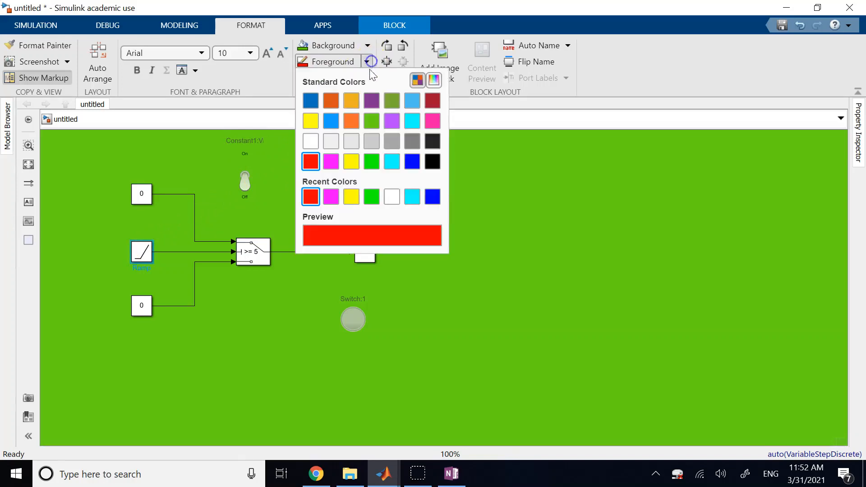
click(311, 122)
click(456, 241)
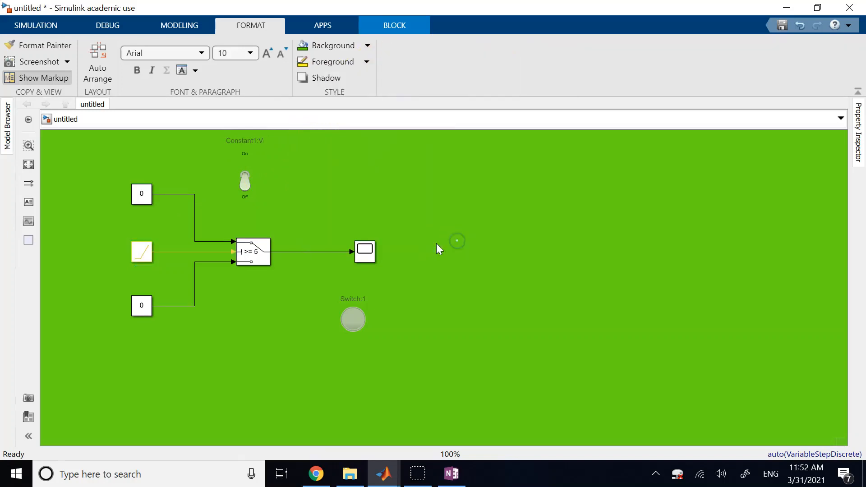
Flip the Ramp block's name to above the block
click(149, 250)
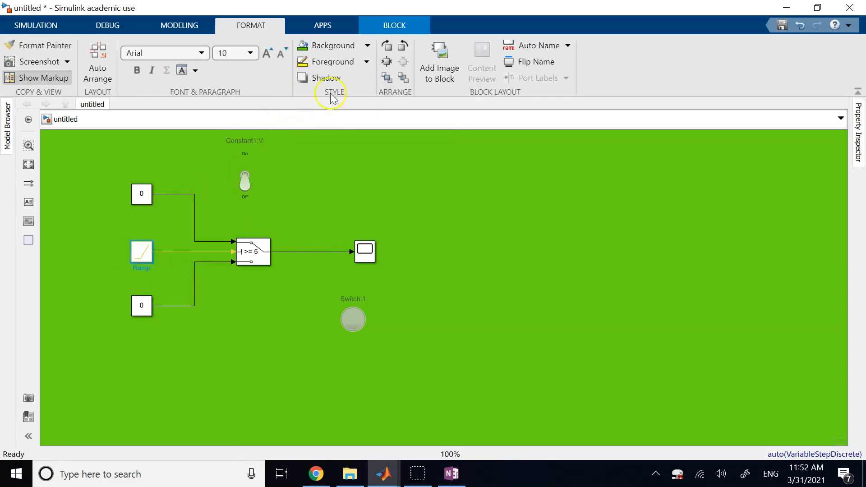
click(517, 68)
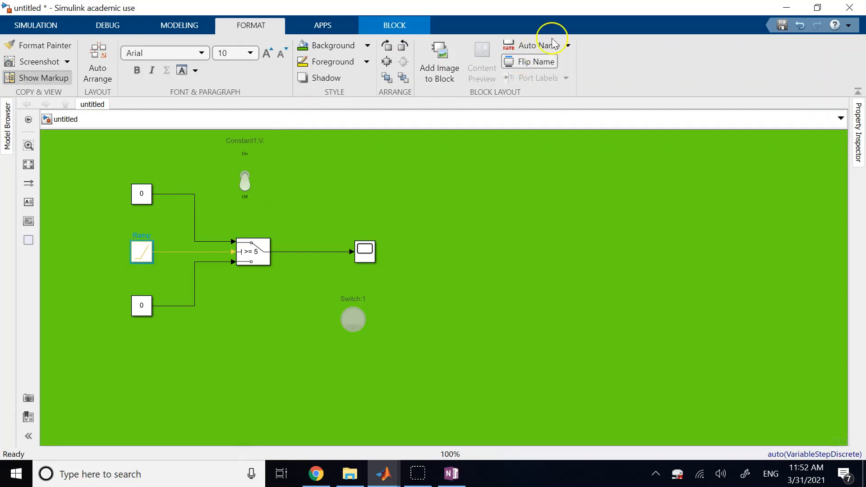
click(441, 71)
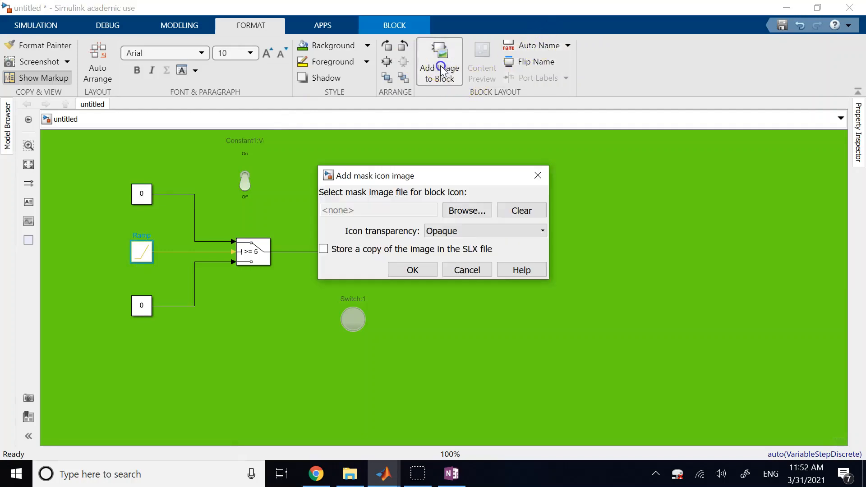
click(467, 210)
scroll(490, 256, down, 6)
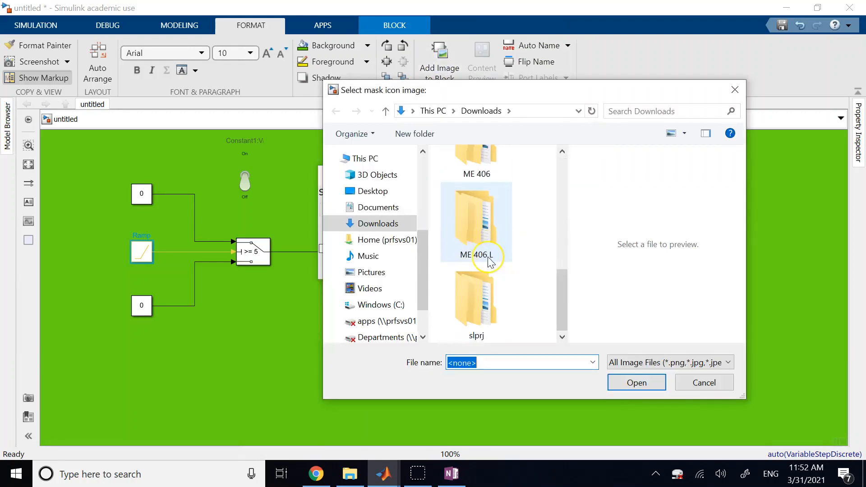
scroll(490, 262, up, 6)
click(697, 381)
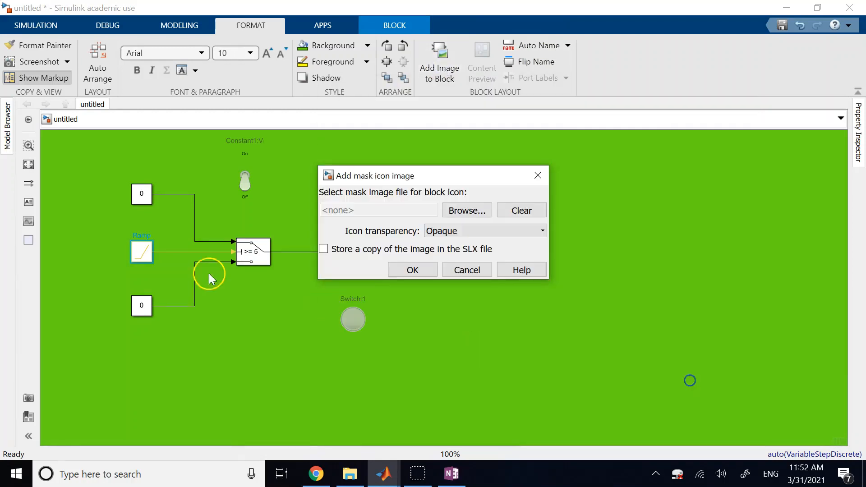
click(486, 269)
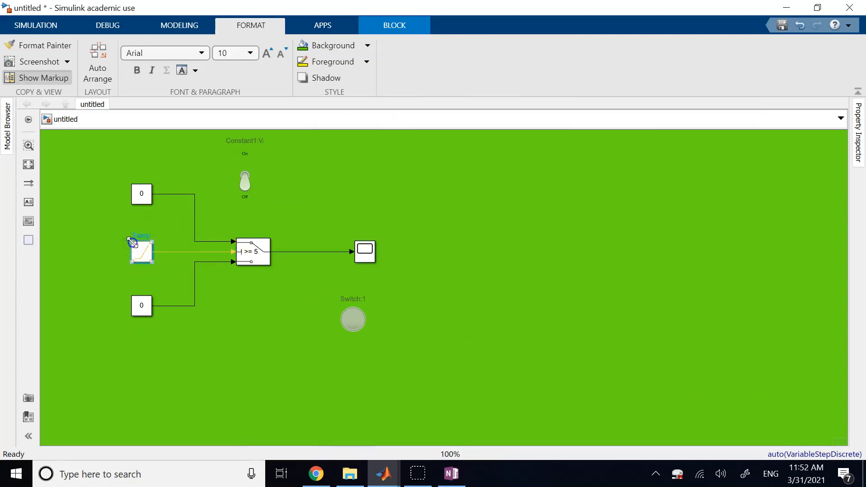
Enlarge the Ramp block to several times its size, extending it up and away from the Switch
drag(131, 242, 81, 201)
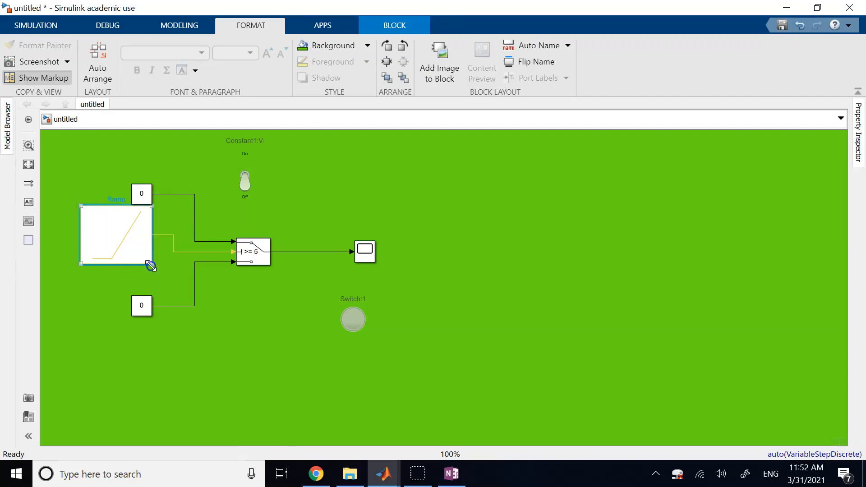
mouse_move(152, 265)
mouse_down()
mouse_move(152, 283)
mouse_move(139, 271)
mouse_up()
Switch to Chrome and run a Google image search for "time" in a new tab
click(317, 474)
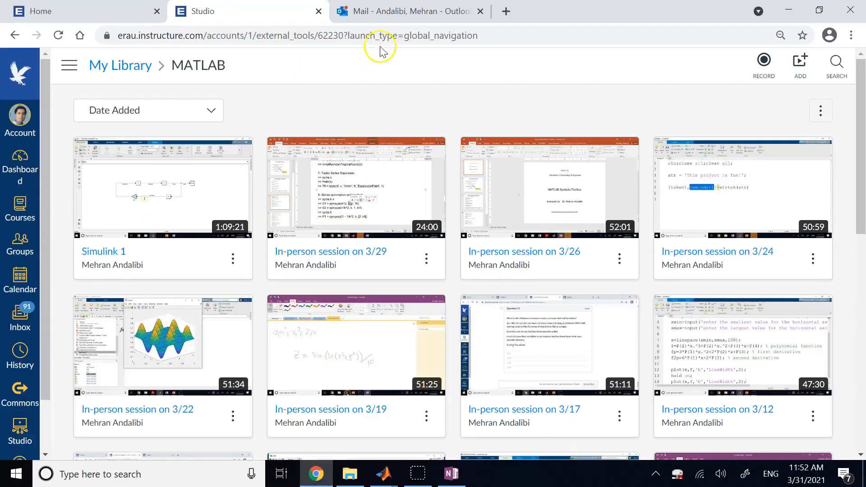
click(507, 11)
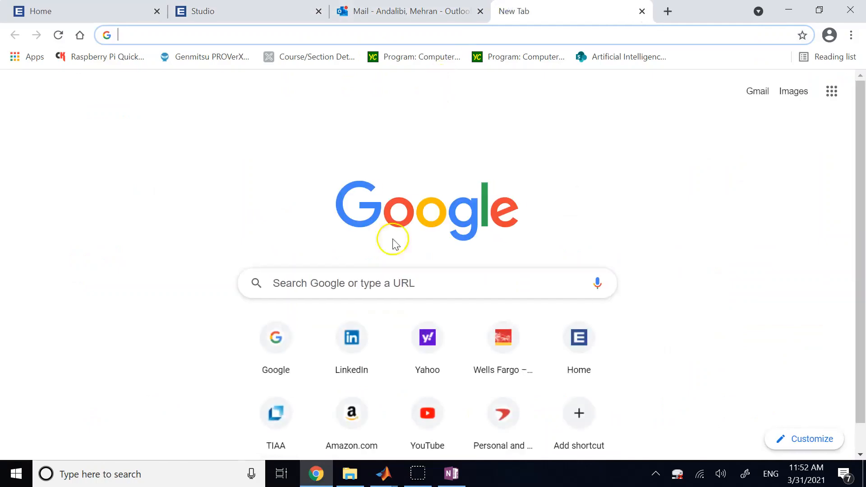
click(283, 333)
text(time)
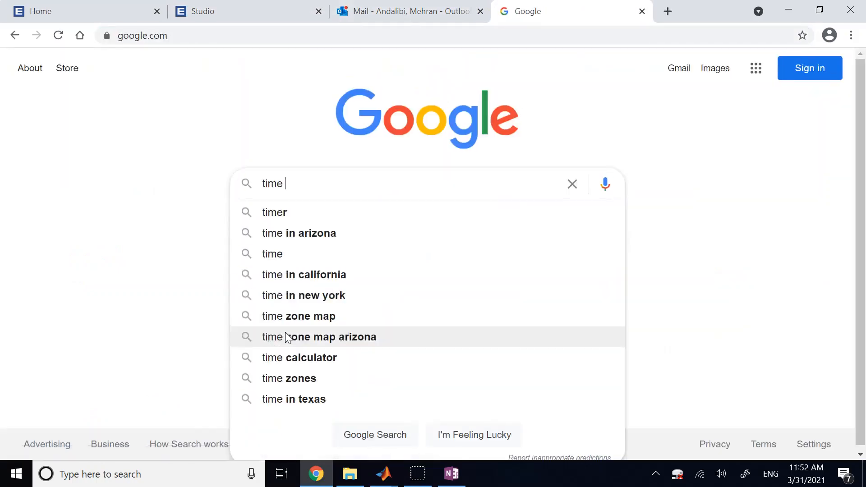
key(Return)
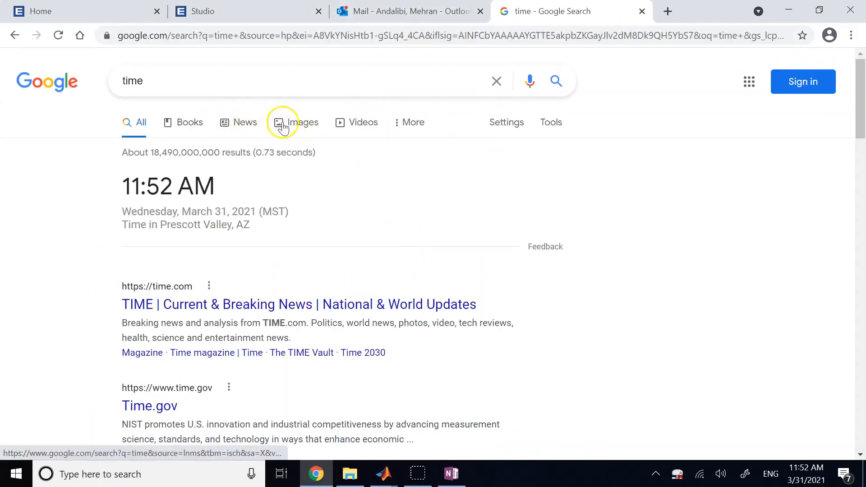
click(283, 127)
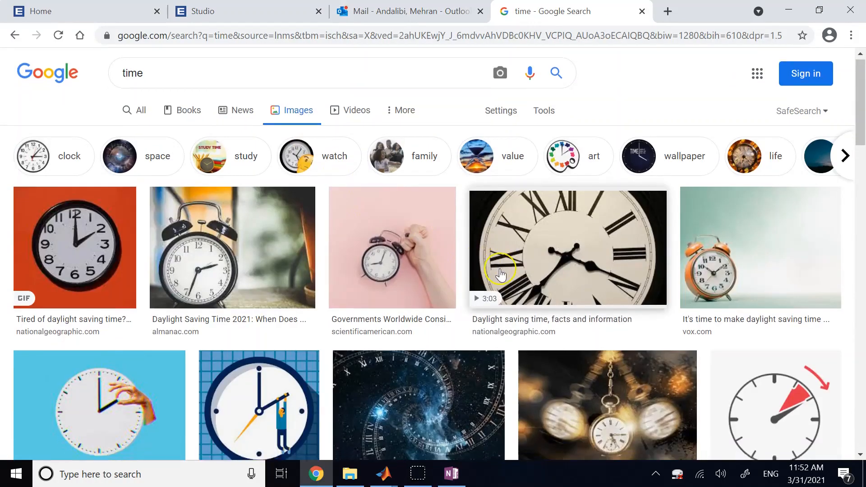
scroll(500, 269, down, 1)
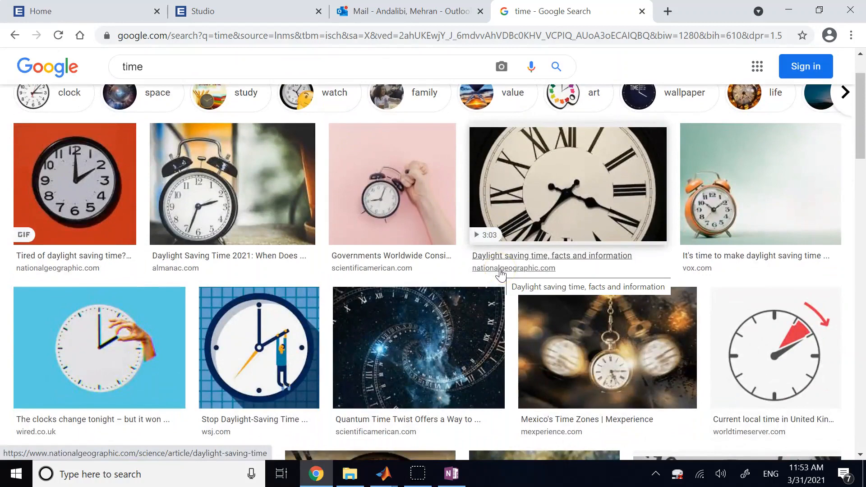
Save the image of the plain clock face with a red sector and arrow as "clock" PNG in Downloads
right_click(754, 355)
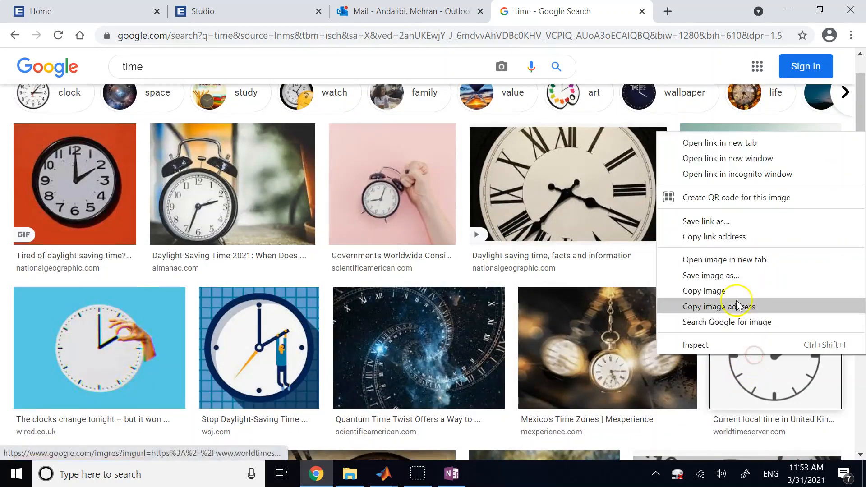
click(731, 275)
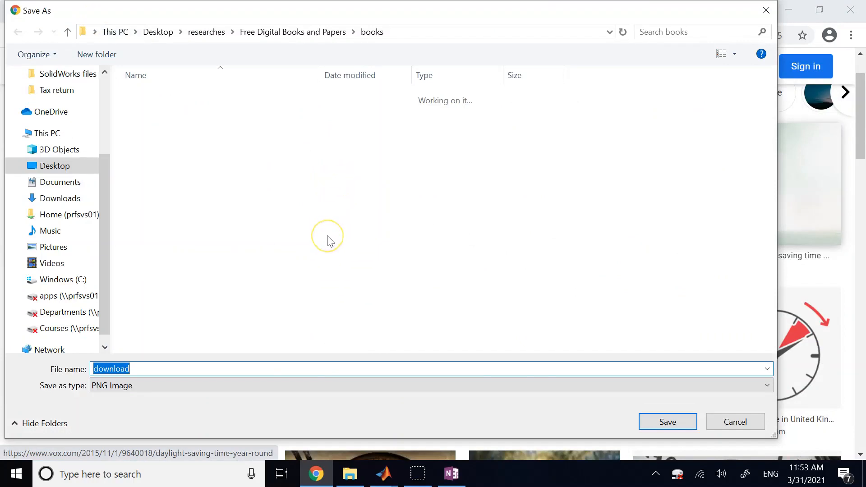
key(BackSpace)
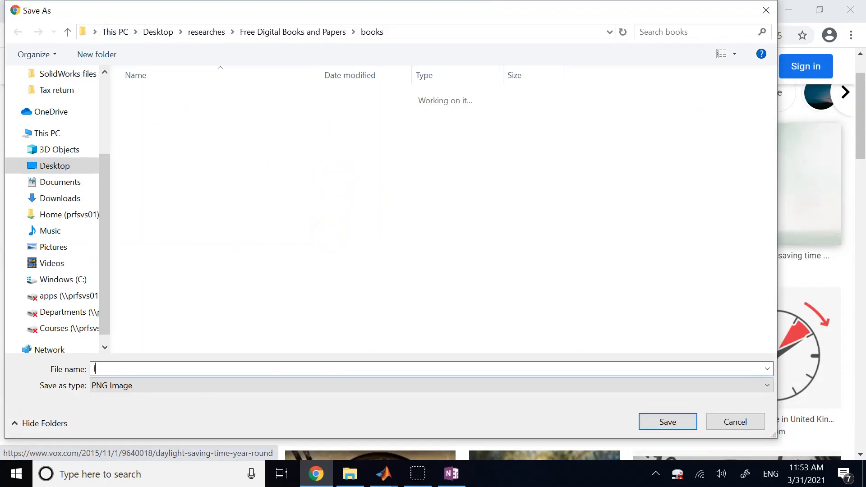
text(clock)
click(58, 198)
click(654, 424)
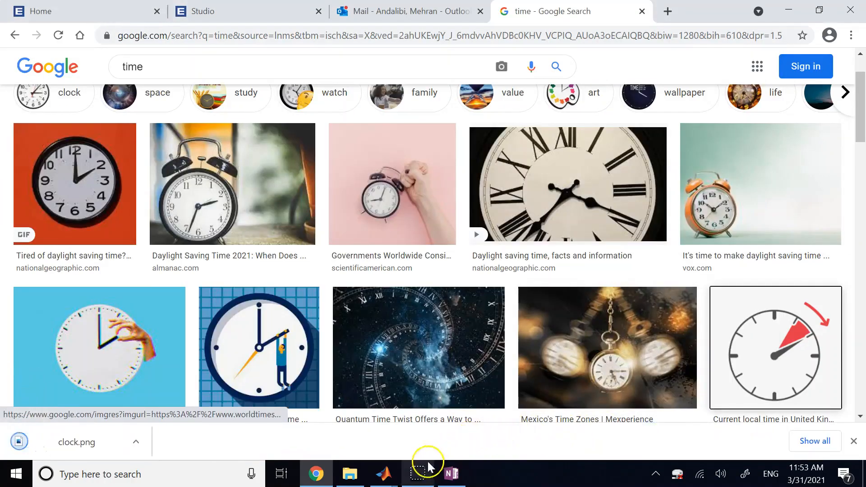
Return to Simulink and add clock.png from Downloads as the Ramp block's icon image, with opaque transparency
mouse_move(385, 474)
click(798, 437)
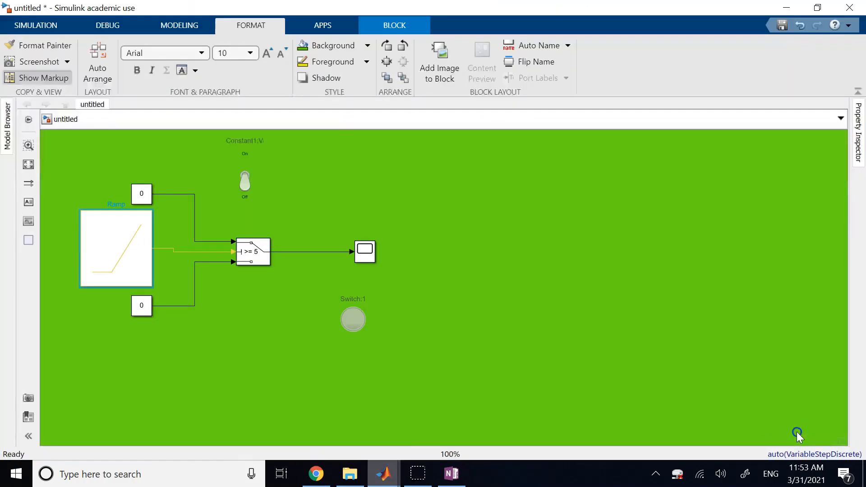
click(429, 67)
click(456, 208)
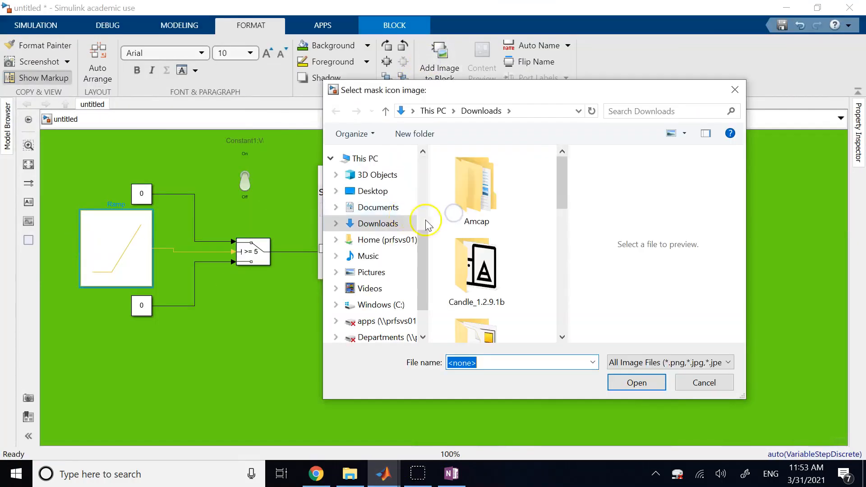
scroll(497, 252, down, 5)
click(477, 293)
click(619, 383)
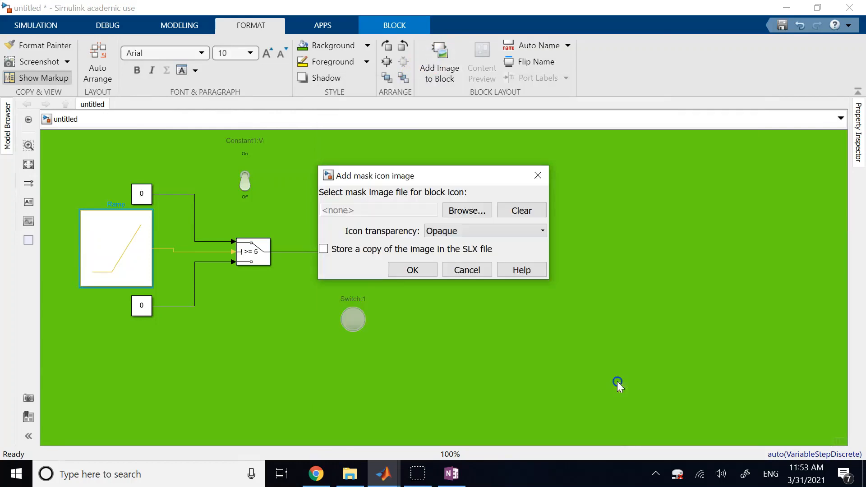
click(424, 271)
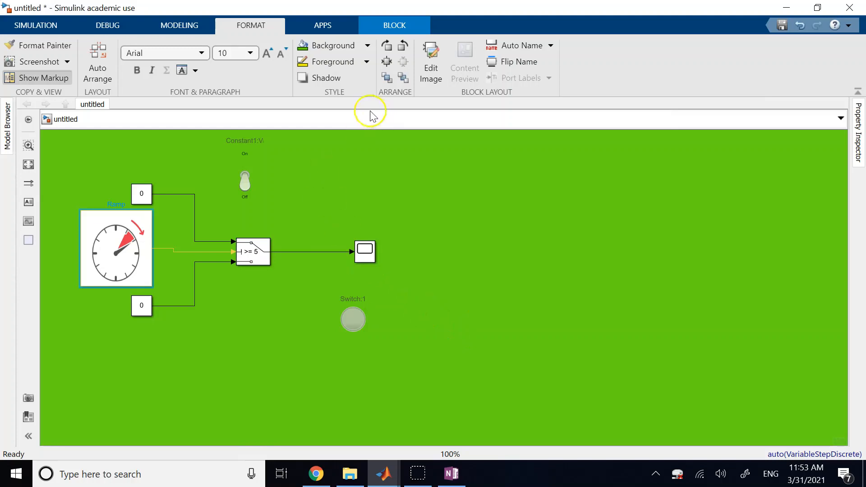
Set the font size of the Ramp block's name to 14
click(116, 203)
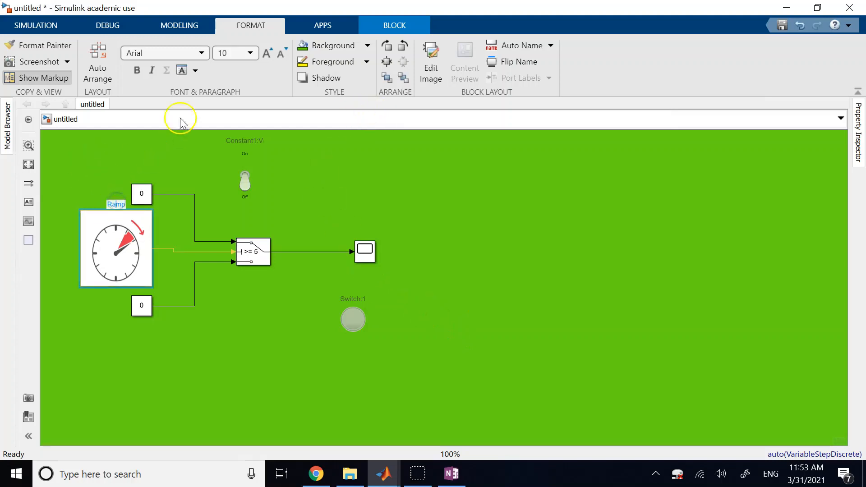
double_click(116, 204)
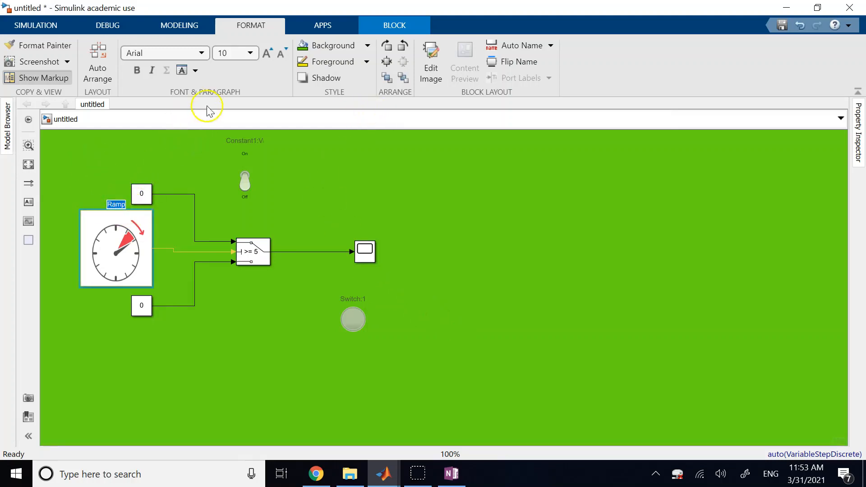
click(249, 52)
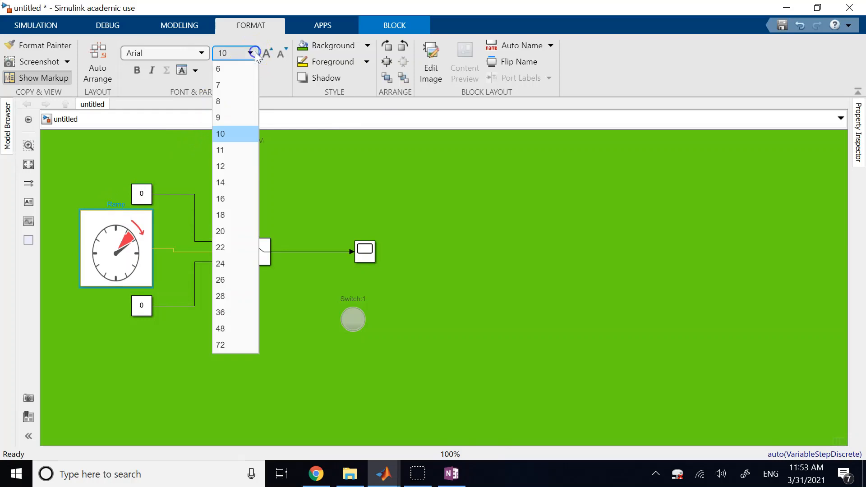
click(227, 186)
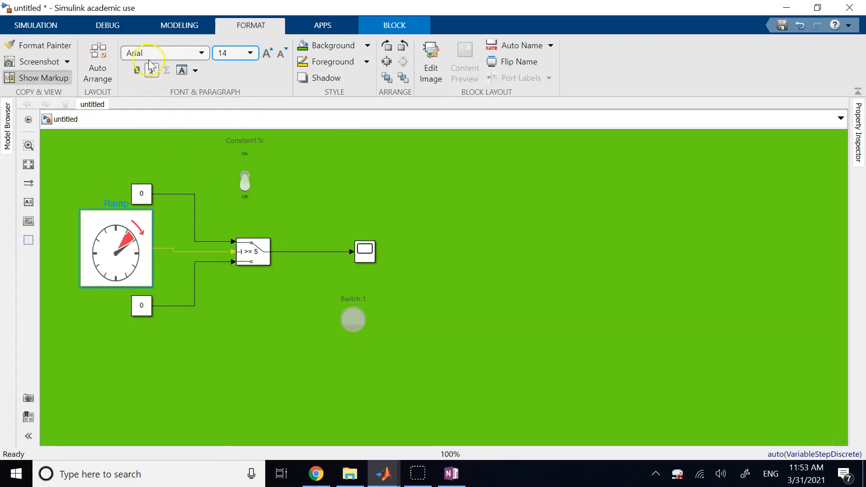
click(495, 261)
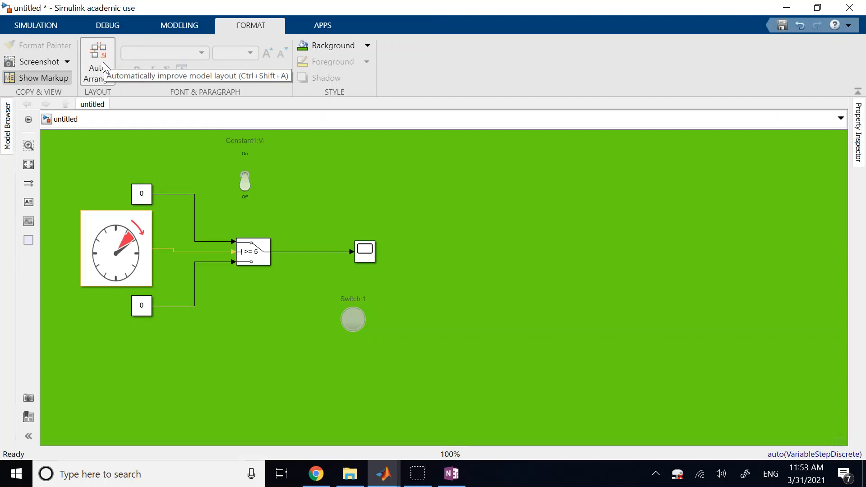
Move the Ramp block slightly away from the Switch so its signal line runs straight into the middle input
click(104, 65)
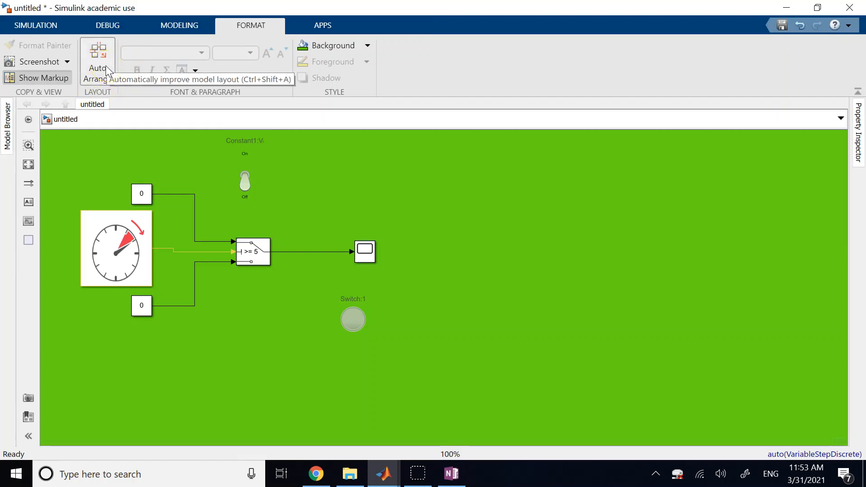
click(162, 249)
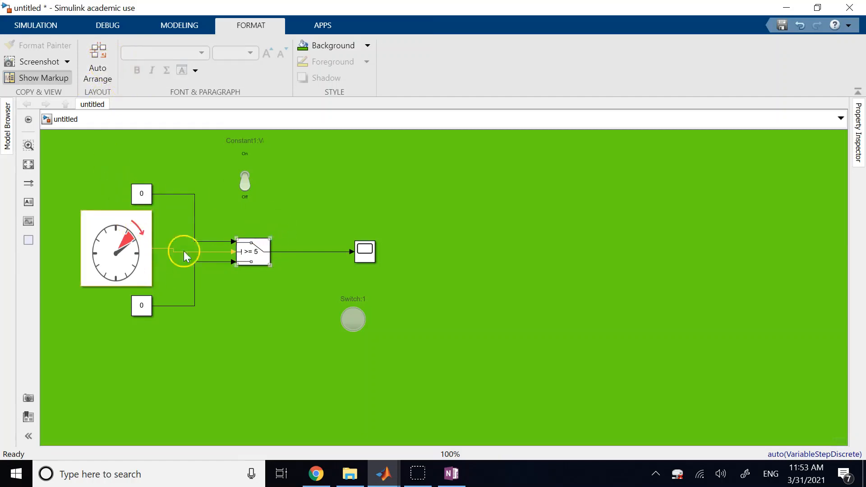
drag(134, 264, 113, 264)
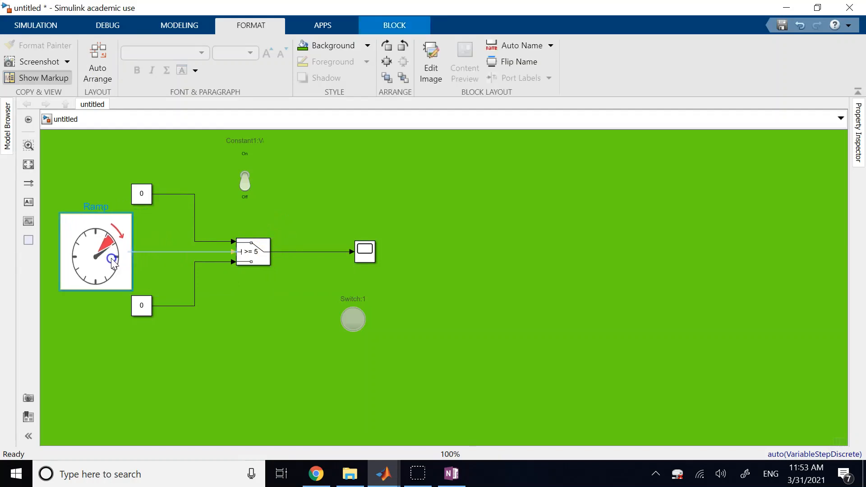
click(326, 346)
click(274, 356)
click(287, 299)
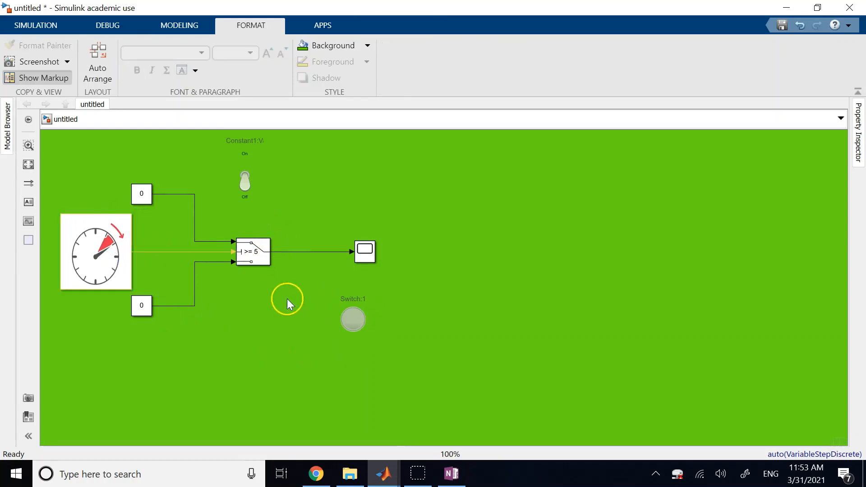
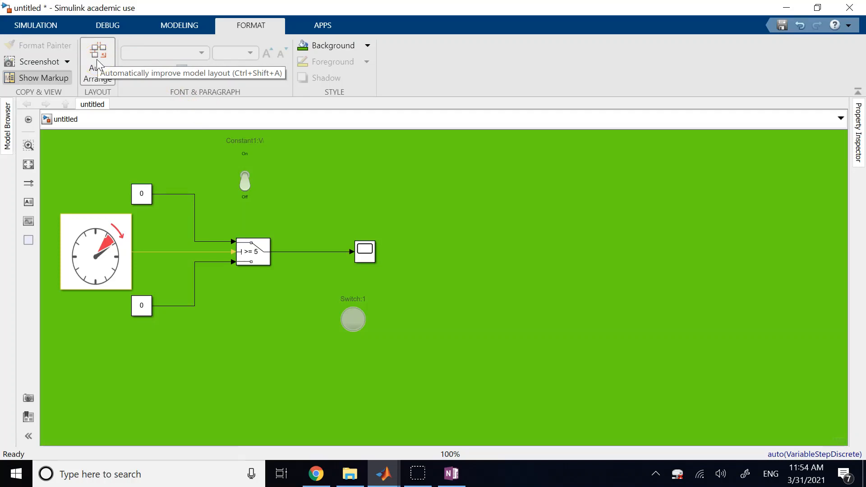
Try to auto-arrange the model layout, dismissing the suggestion to apply it anyway
click(97, 58)
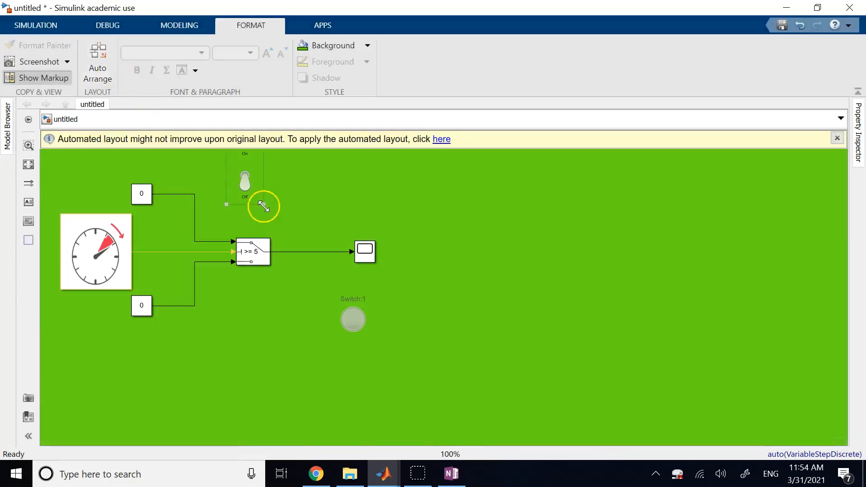
click(837, 138)
click(126, 247)
click(144, 235)
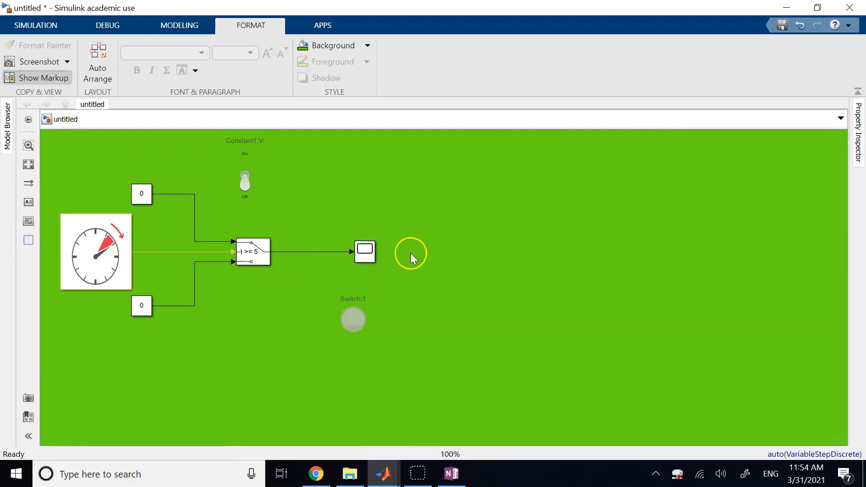
Scatter the blocks: move the Scope beside the Ramp, the lower Constant above the Switch, and the lamp below the Scope
drag(373, 255, 166, 235)
drag(147, 304, 285, 175)
click(352, 332)
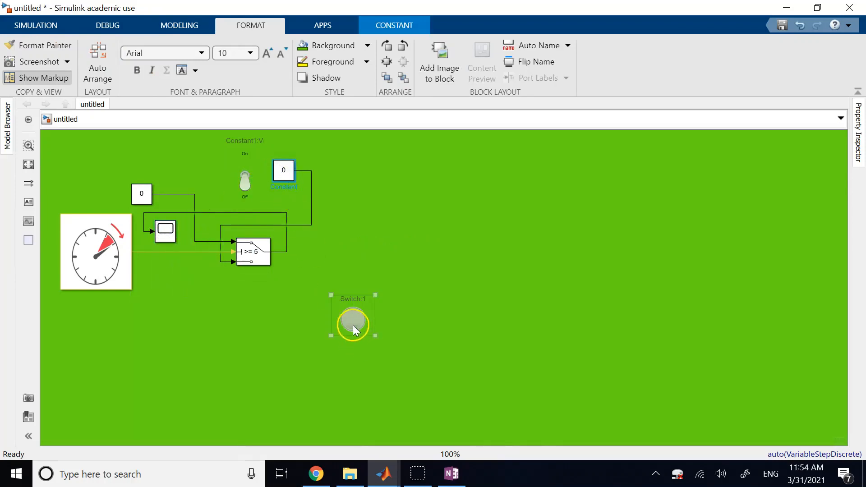
drag(353, 325, 166, 315)
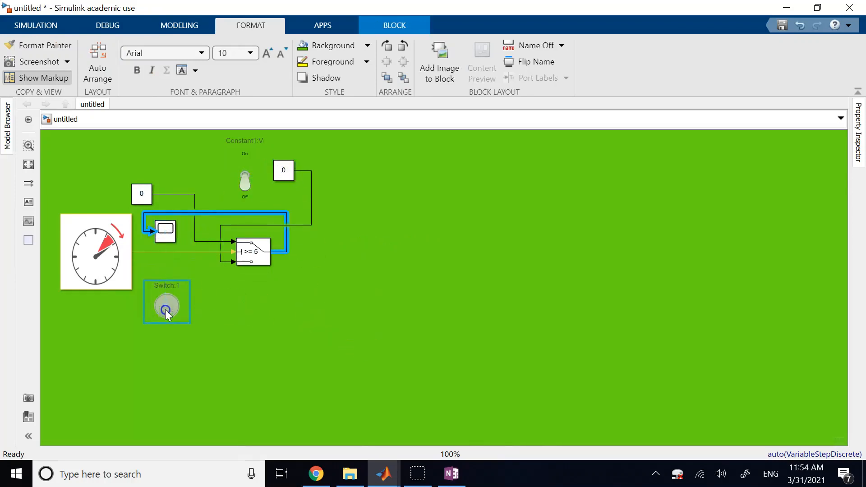
Auto-arrange the scattered model layout
click(97, 72)
click(553, 274)
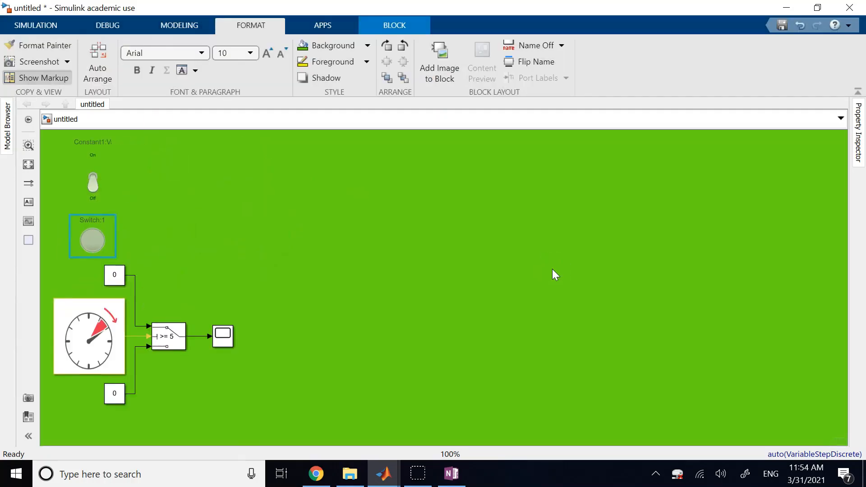
click(99, 72)
View the sample time display options without choosing any, and clear the block selection
click(30, 190)
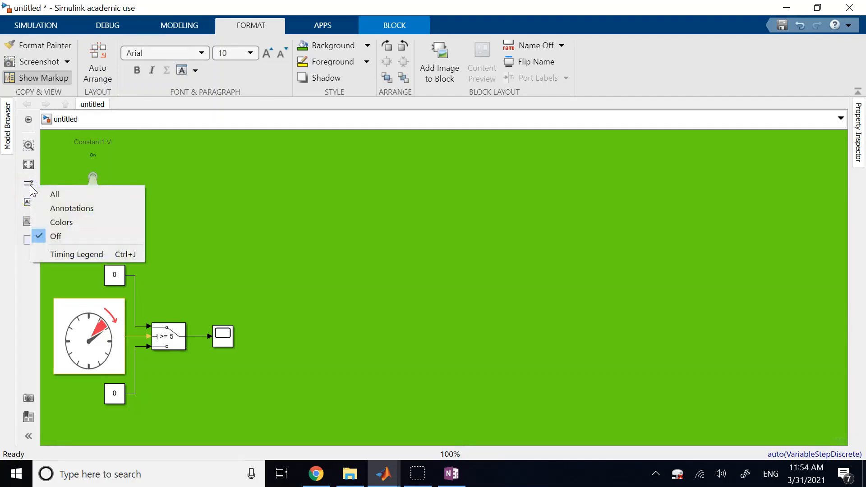
click(170, 180)
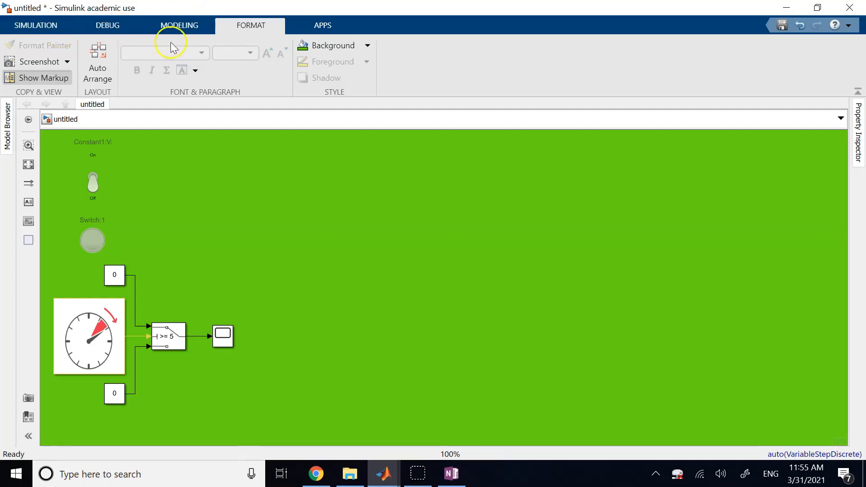
Open the model configuration parameters and look at the available solver types without changing the selection
click(182, 28)
click(373, 50)
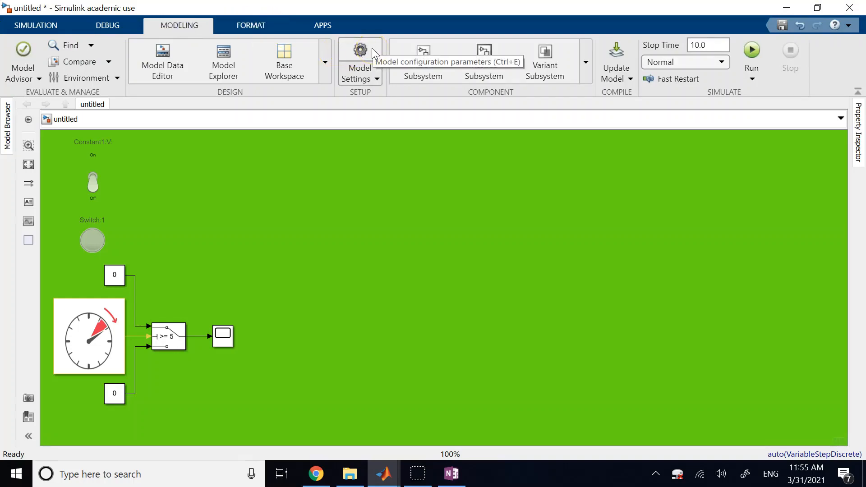
click(372, 48)
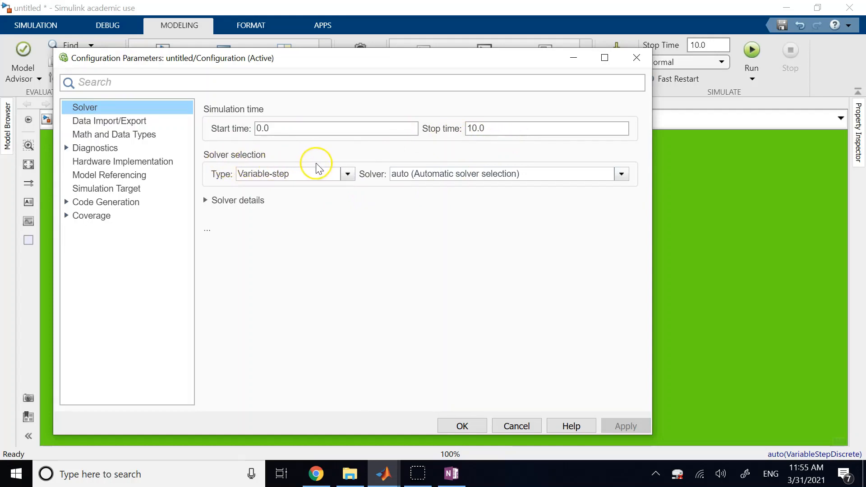
click(352, 175)
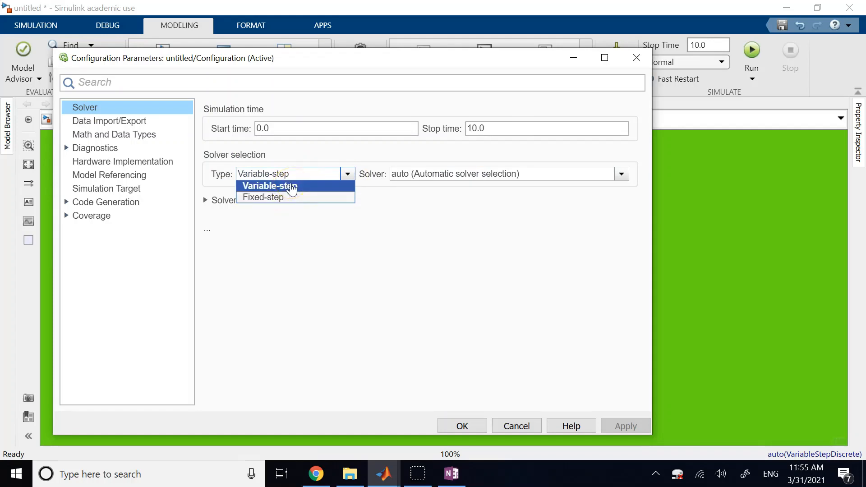
click(304, 150)
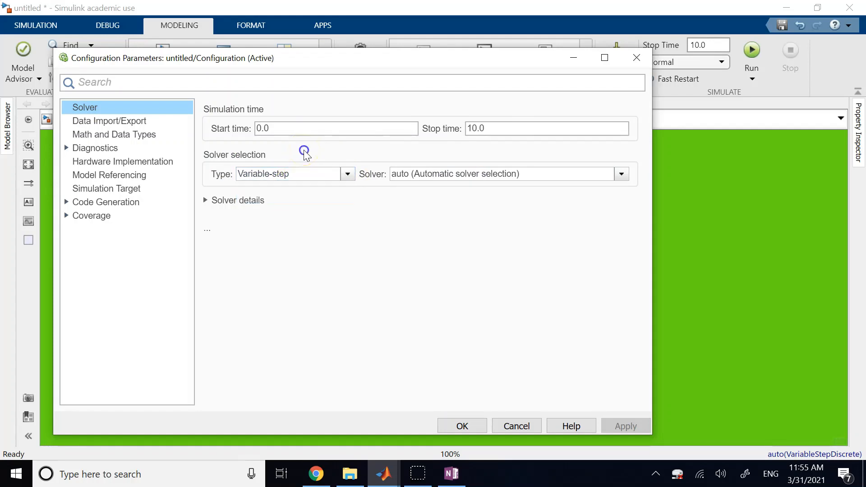
Look through the solver type options and the list of variable-step solvers without changing either selection
click(350, 176)
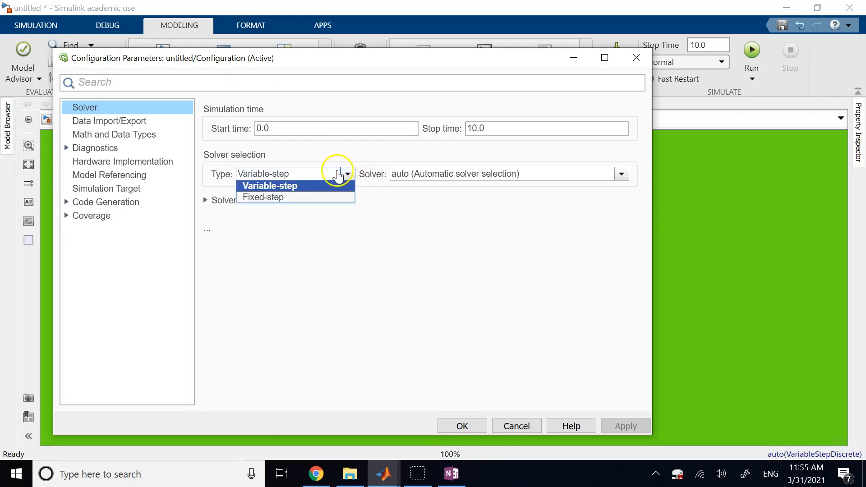
click(275, 200)
click(274, 202)
click(400, 225)
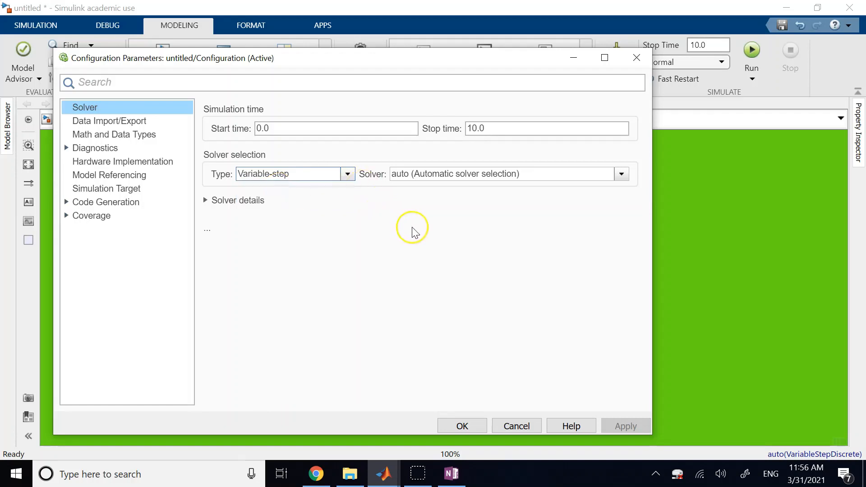
click(413, 181)
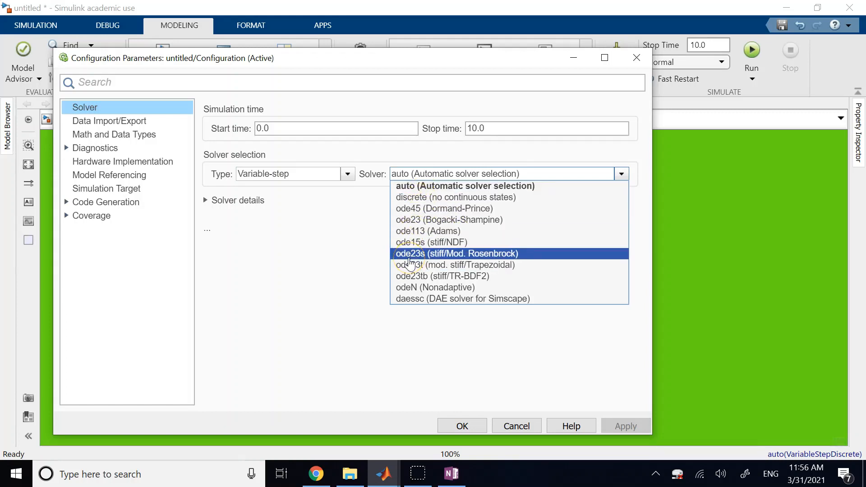
click(403, 236)
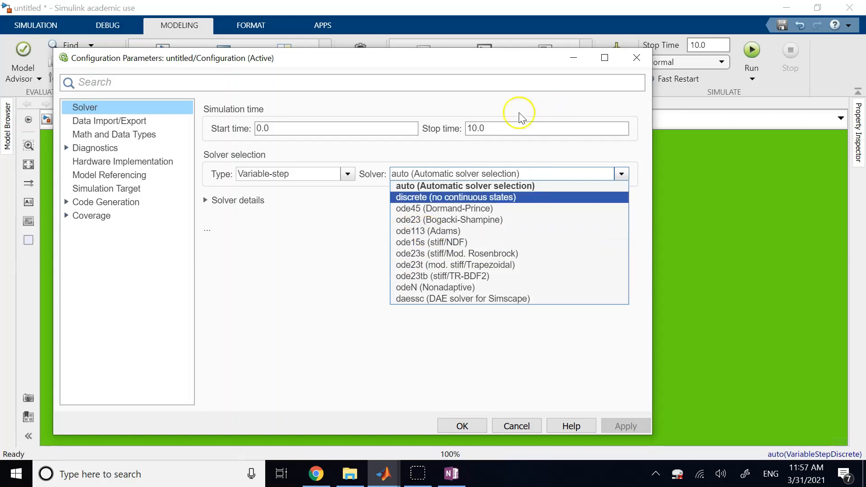
click(323, 245)
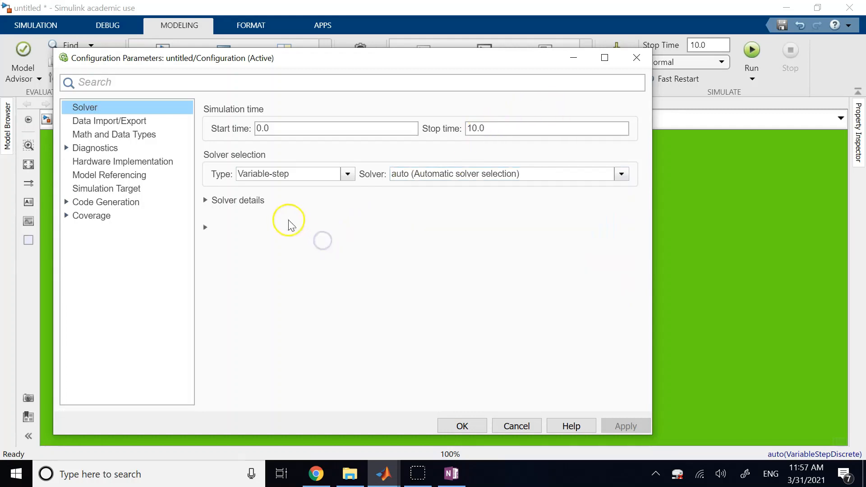
Expand the solver details and examine the relative tolerance setting
click(232, 203)
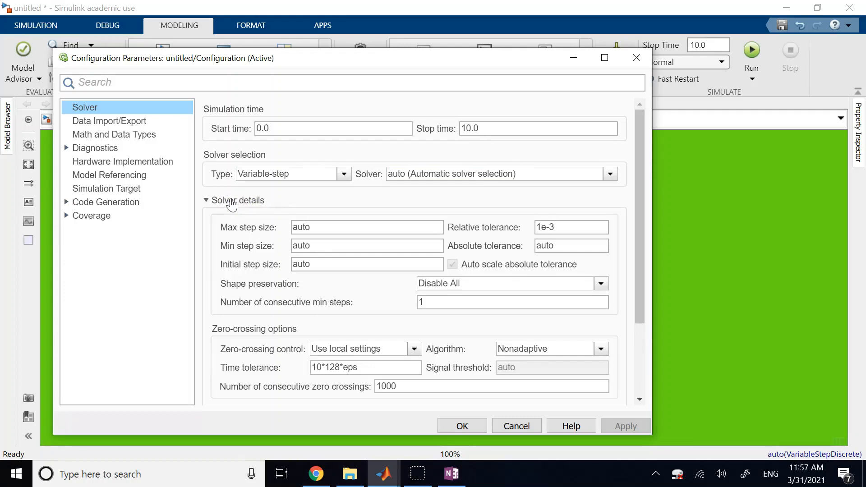
click(570, 226)
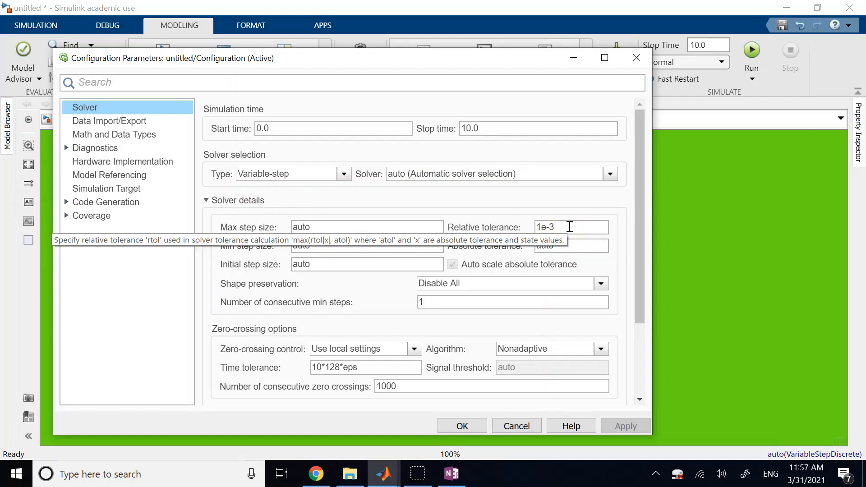
double_click(570, 226)
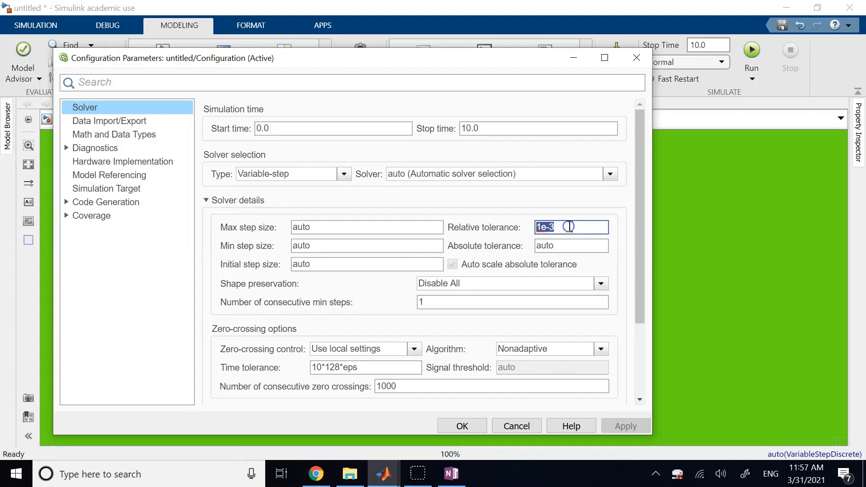
click(564, 226)
Set the solver's max step size to 0.01
double_click(343, 228)
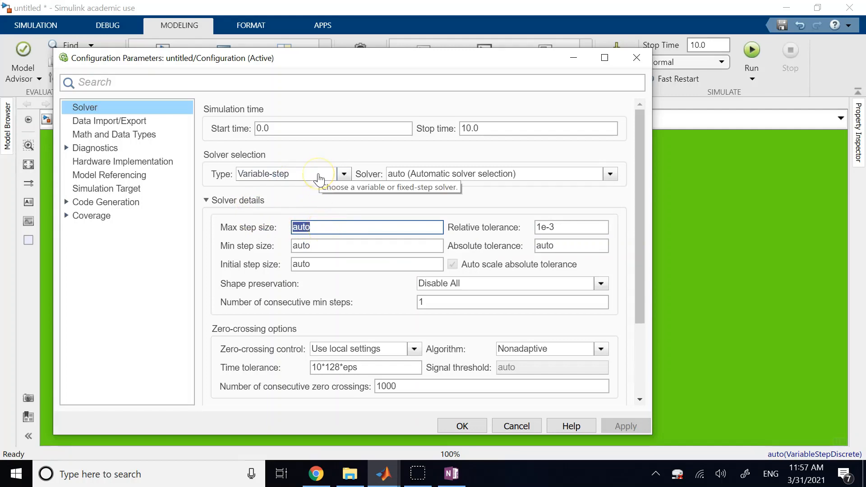
text(0.01)
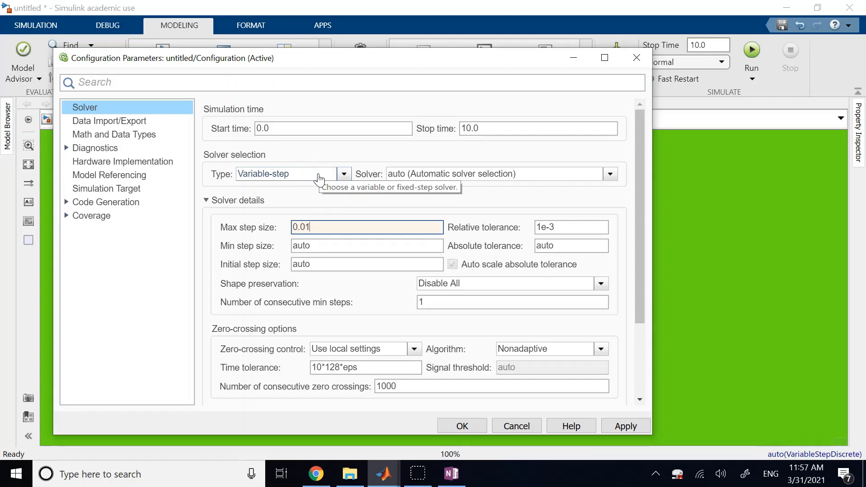
key(BackSpace)
key(BackSpace)
key(BackSpace)
key(BackSpace)
text(1)
key(BackSpace)
text(0.01)
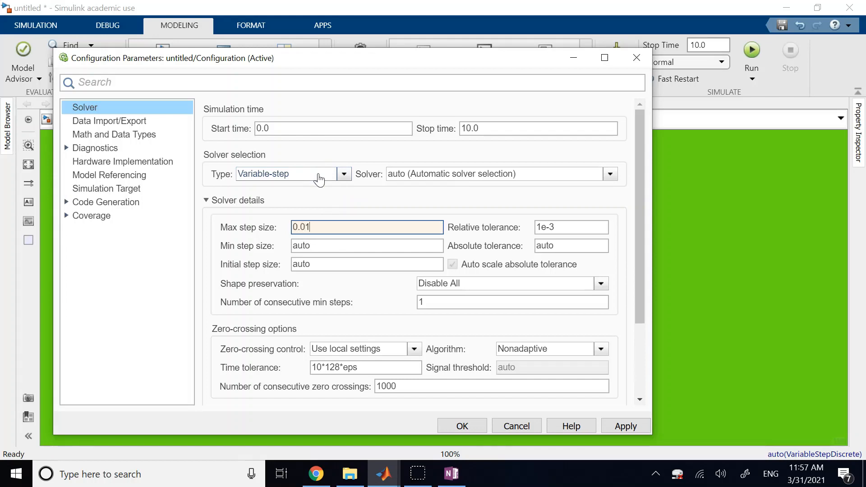
click(324, 224)
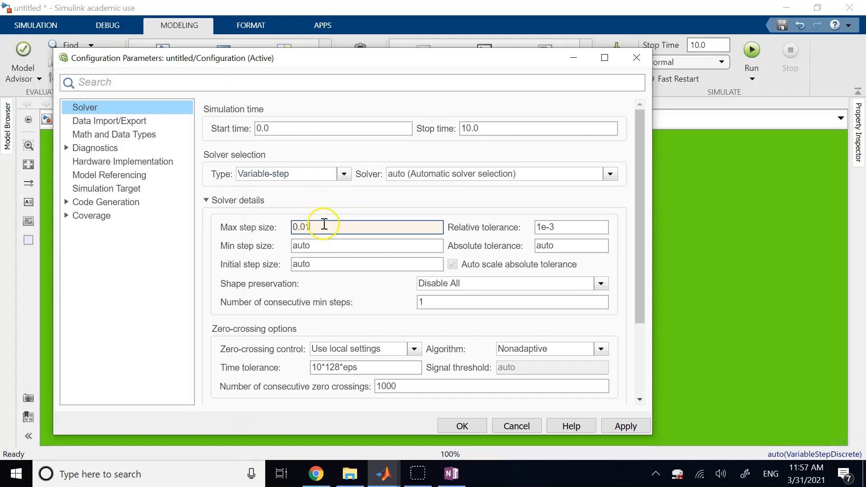
Set the solver's relative tolerance to 1e-6
double_click(582, 226)
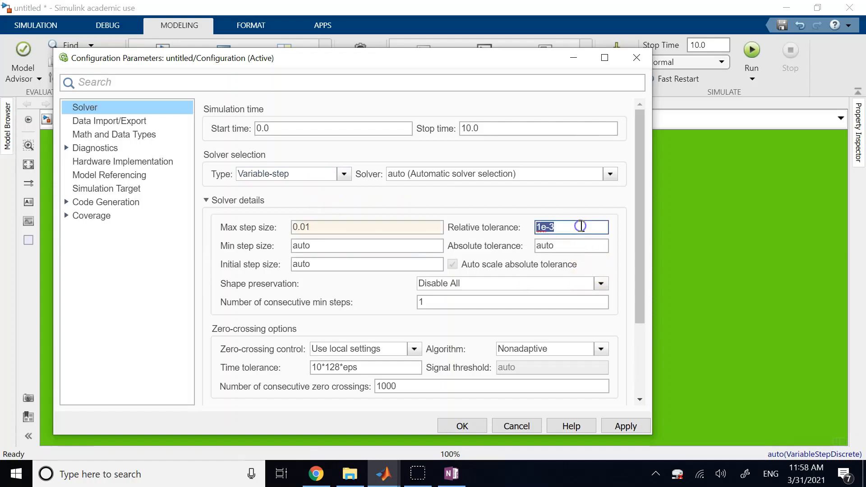
click(582, 227)
key(BackSpace)
text(5)
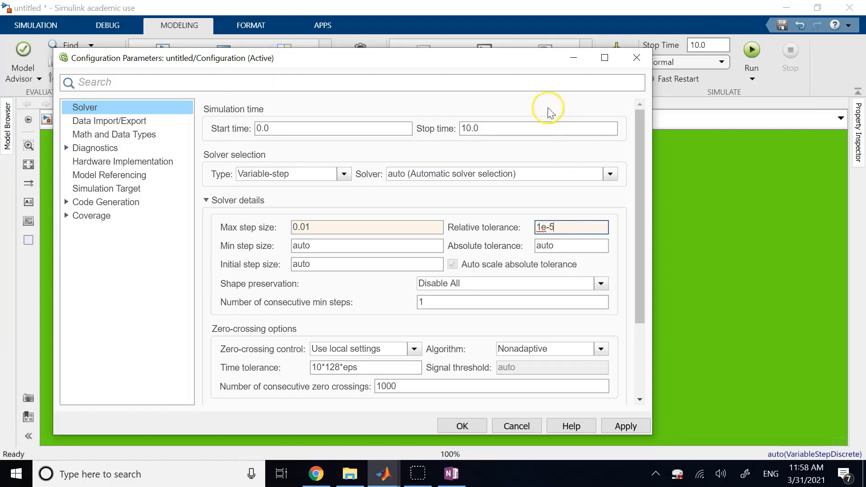
key(BackSpace)
text(6)
Review the max step size and relative tolerance entries along with the zero-crossing and tasking options
double_click(327, 229)
drag(538, 232, 561, 227)
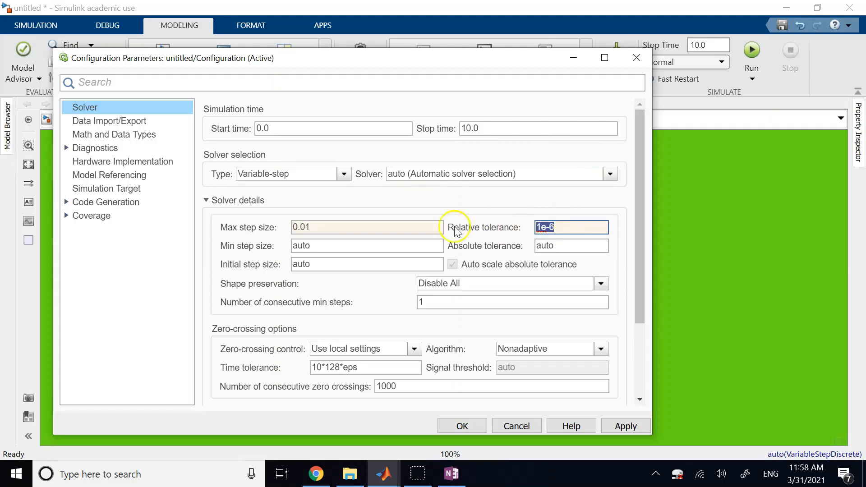
double_click(397, 226)
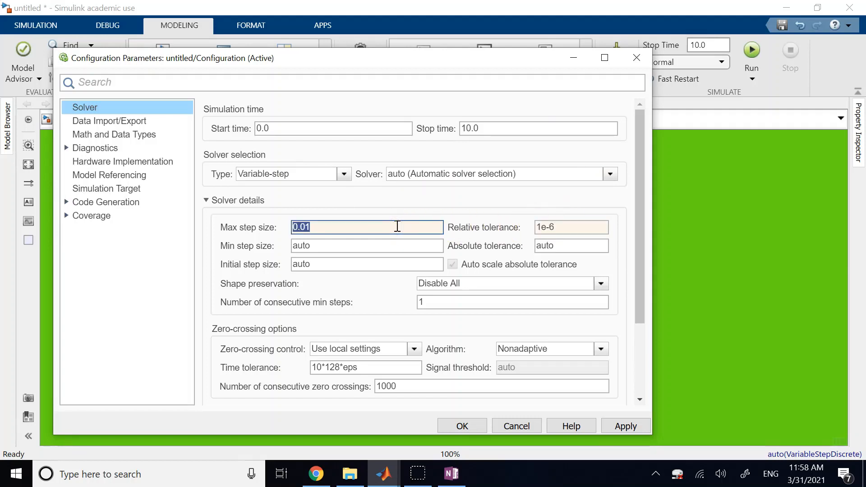
click(397, 226)
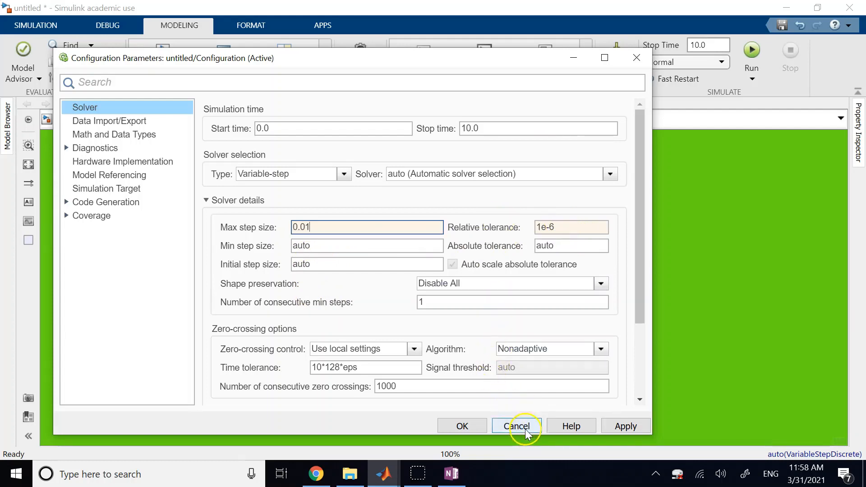
scroll(483, 348, down, 3)
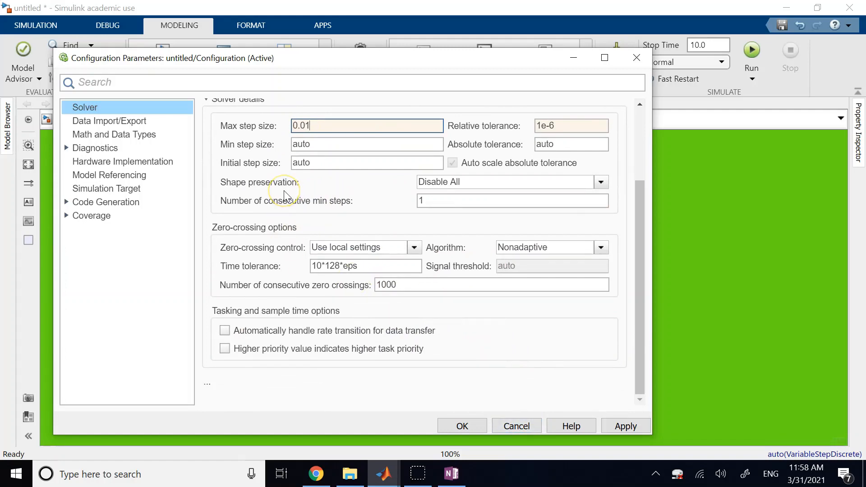
Turn off single simulation output in the Data Import/Export settings
click(135, 123)
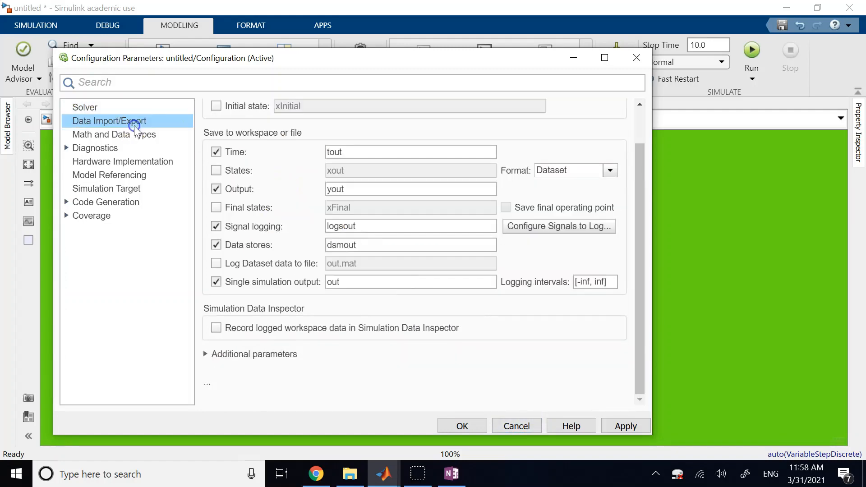
click(217, 282)
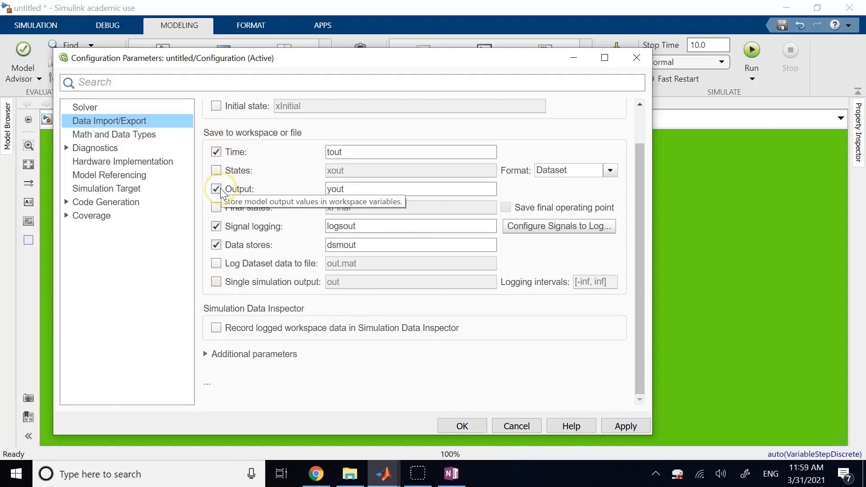
Review the solver diagnostics, including the min step size violation and state name clash options, keeping their current choices
click(108, 153)
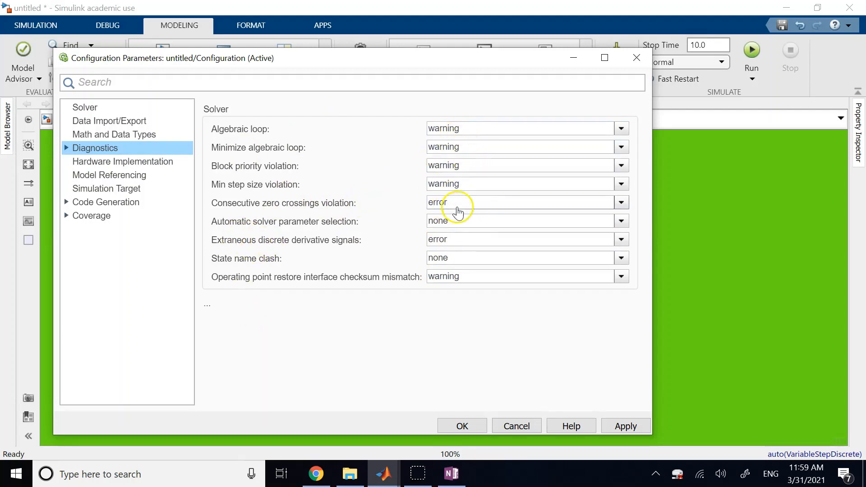
click(476, 185)
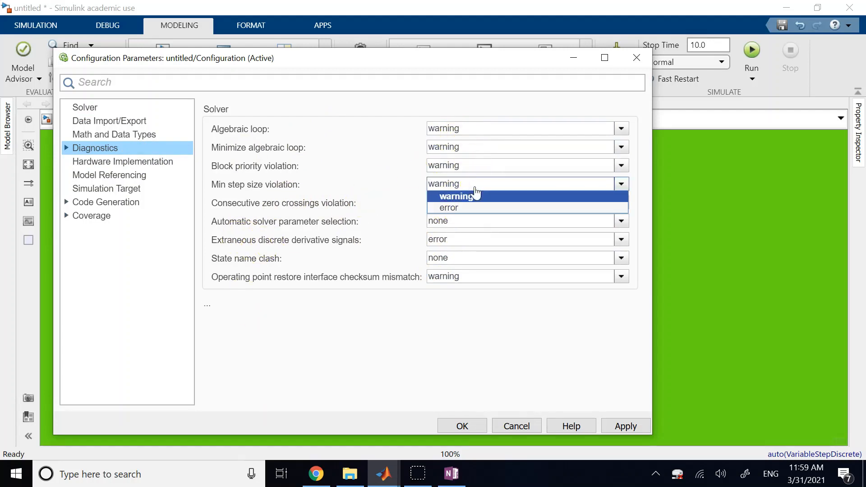
click(471, 198)
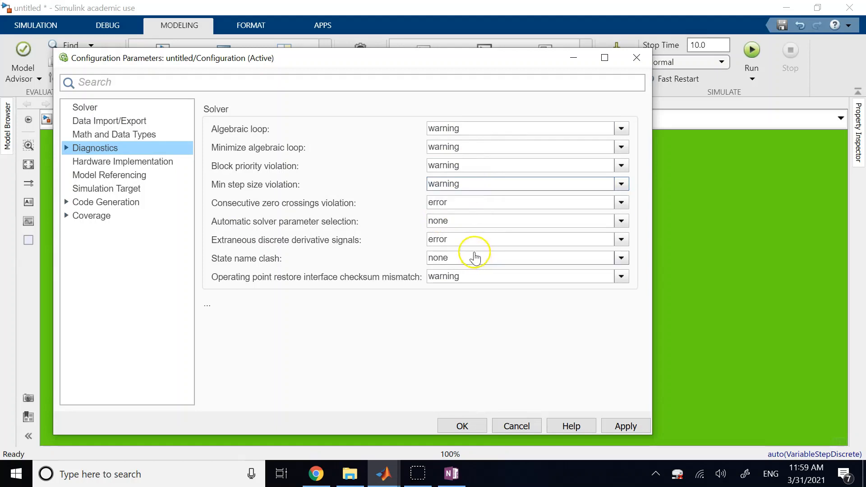
click(473, 254)
click(476, 256)
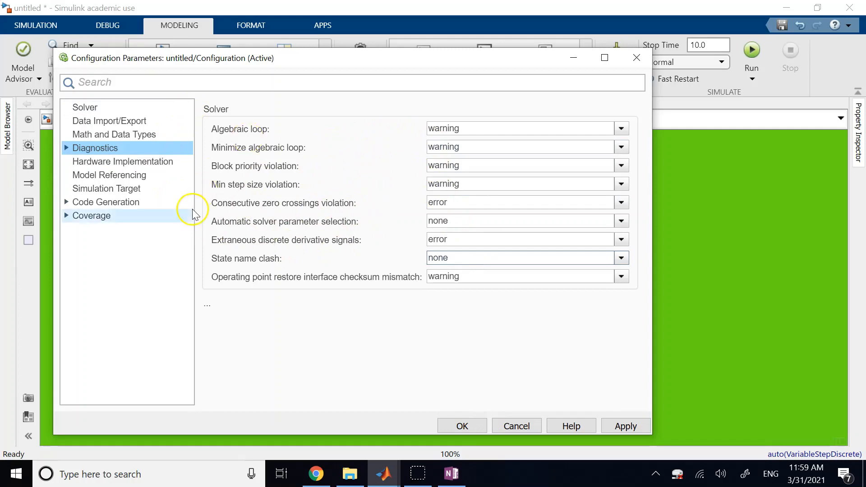
mouse_move(209, 202)
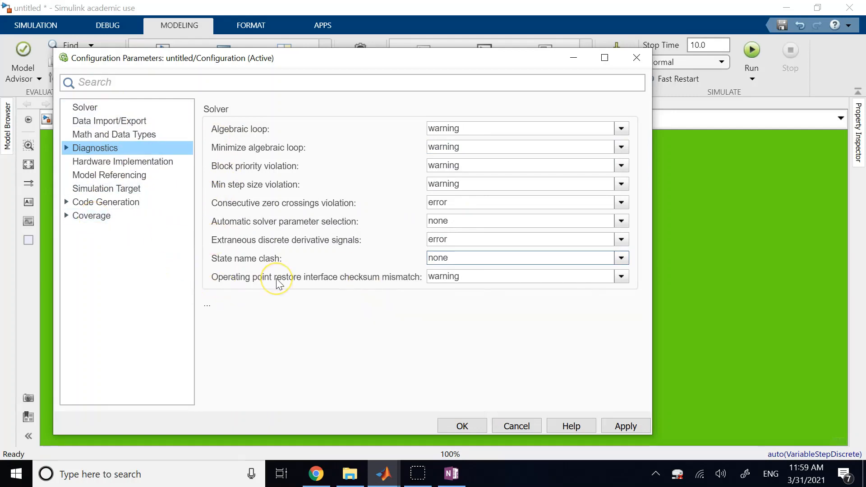
mouse_move(277, 284)
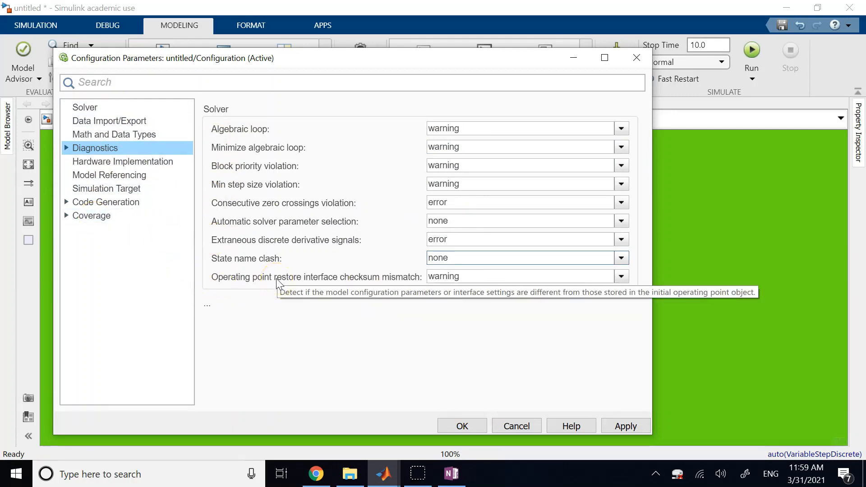